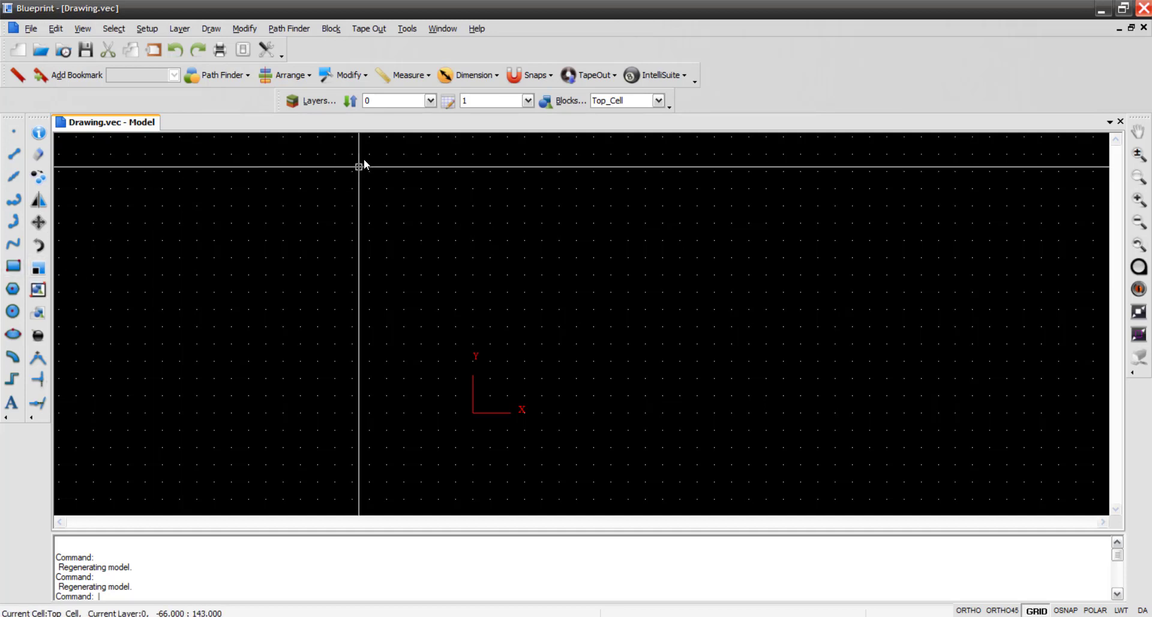
Step: Add two new layers to the drawing in the layer manager
{"action": "left_click", "coordinate": [430, 101]}
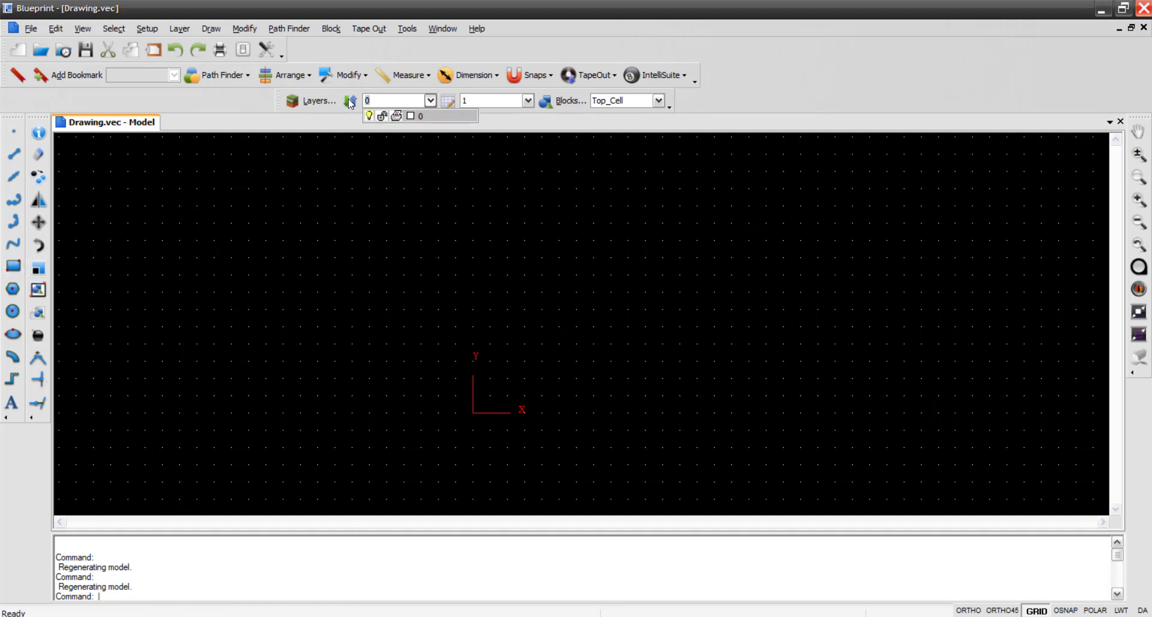
{"action": "left_click", "coordinate": [312, 101]}
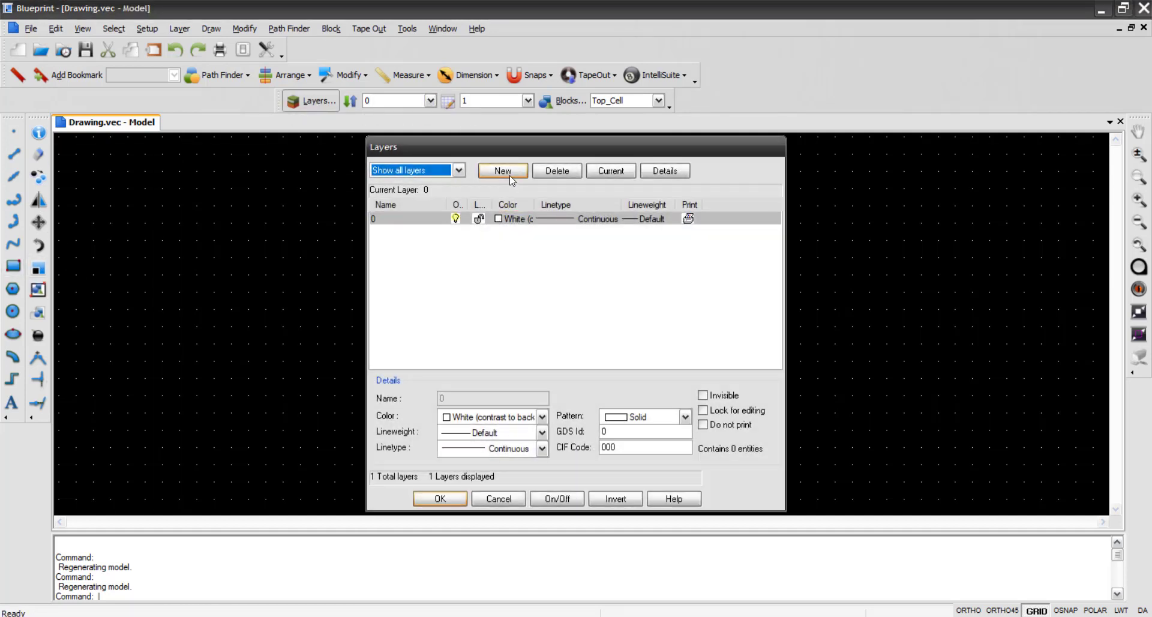
{"action": "left_click", "coordinate": [503, 171]}
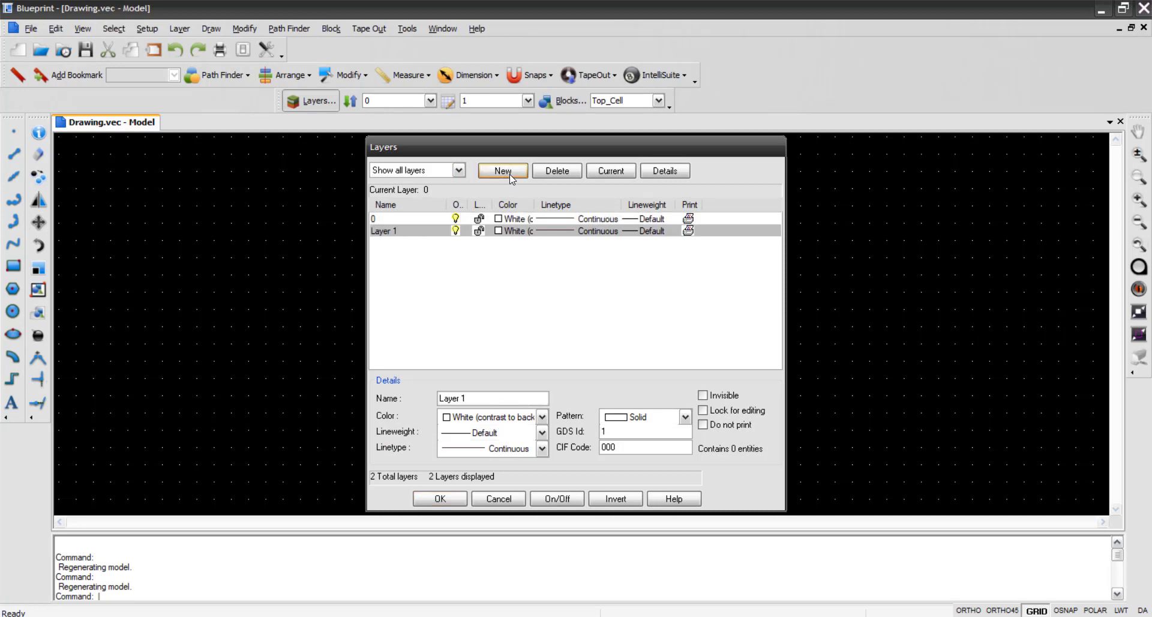
{"action": "left_click", "coordinate": [503, 171]}
Step: Set the color of Layer 1 to red and the color of Layer 2 to yellow
{"action": "left_click", "coordinate": [498, 231]}
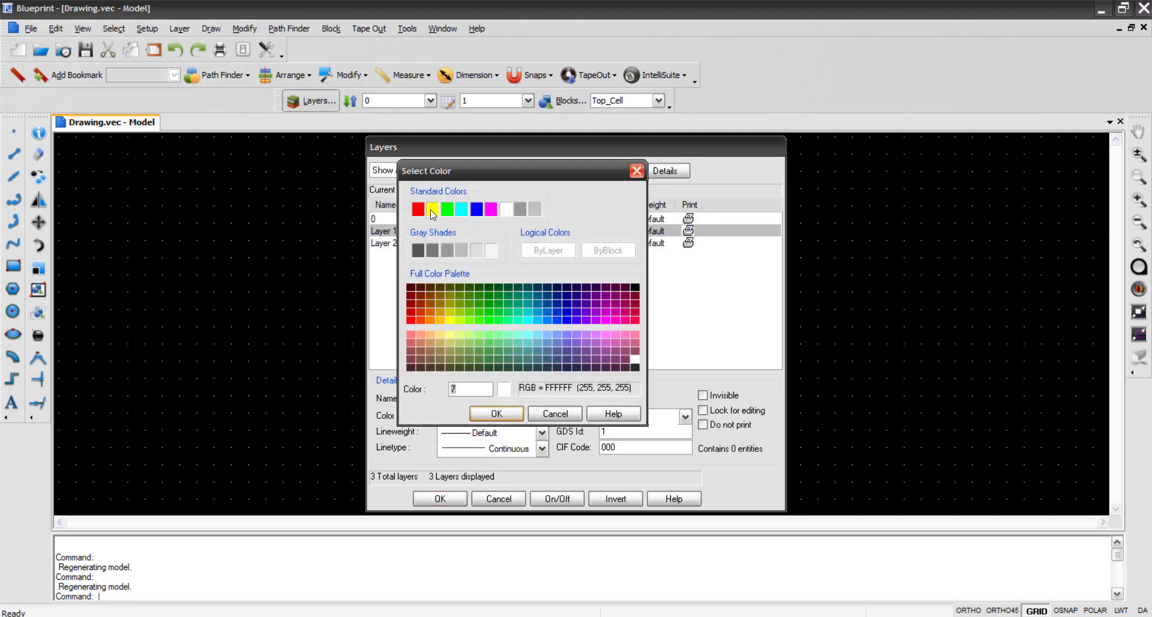
{"action": "left_click", "coordinate": [418, 210]}
{"action": "left_click", "coordinate": [496, 413]}
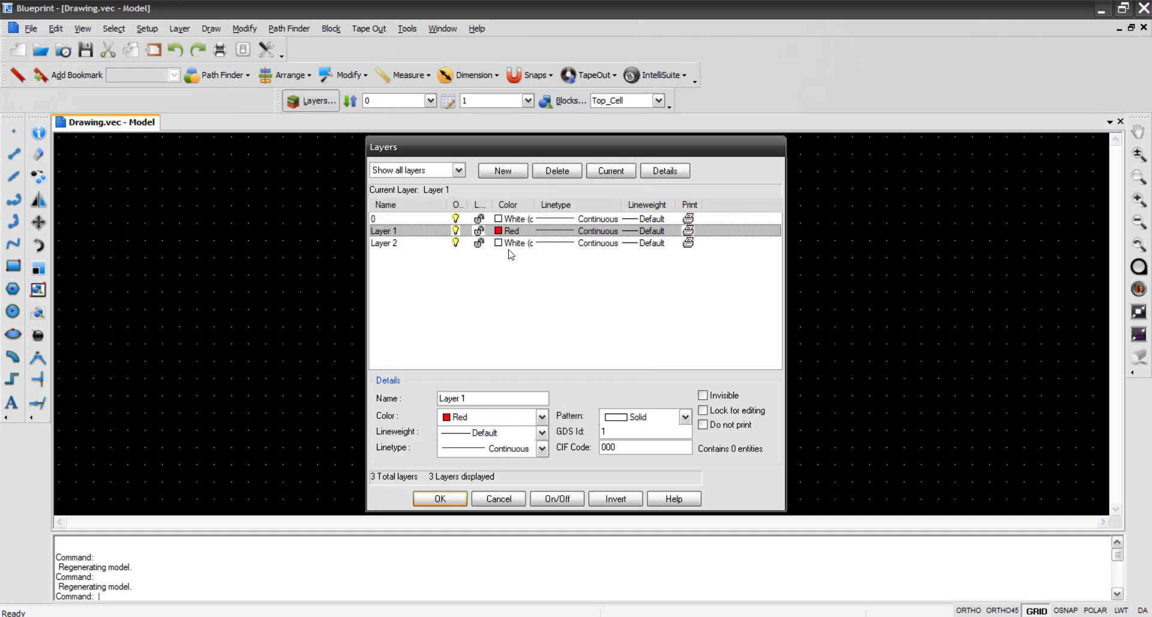
{"action": "left_click", "coordinate": [498, 243]}
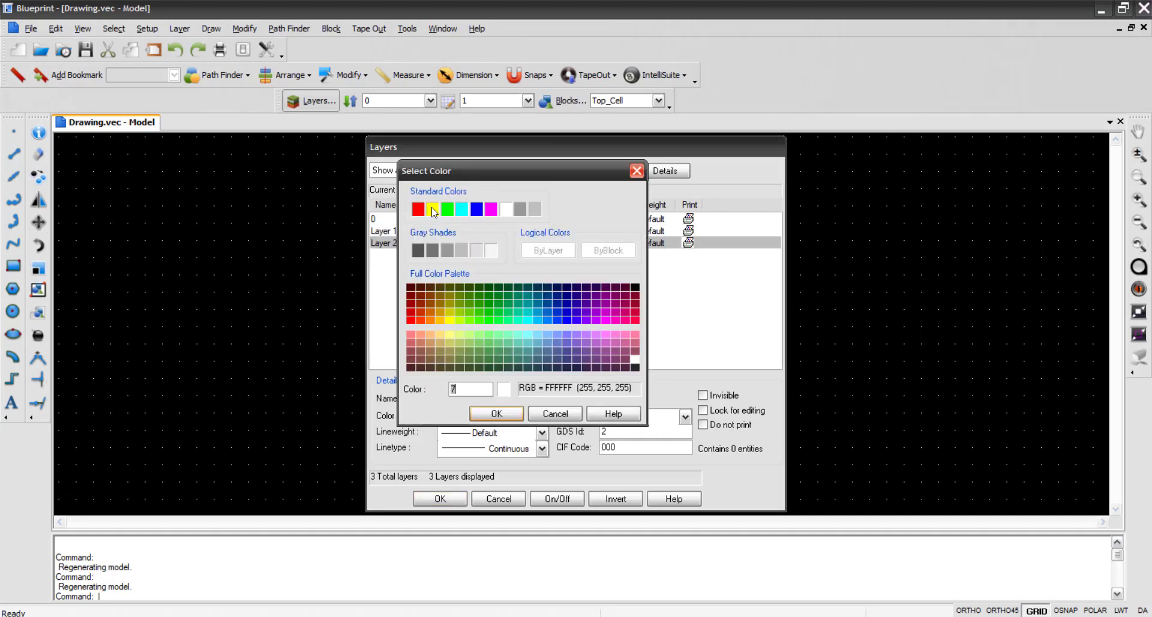
{"action": "left_click", "coordinate": [433, 210]}
{"action": "left_click", "coordinate": [498, 413]}
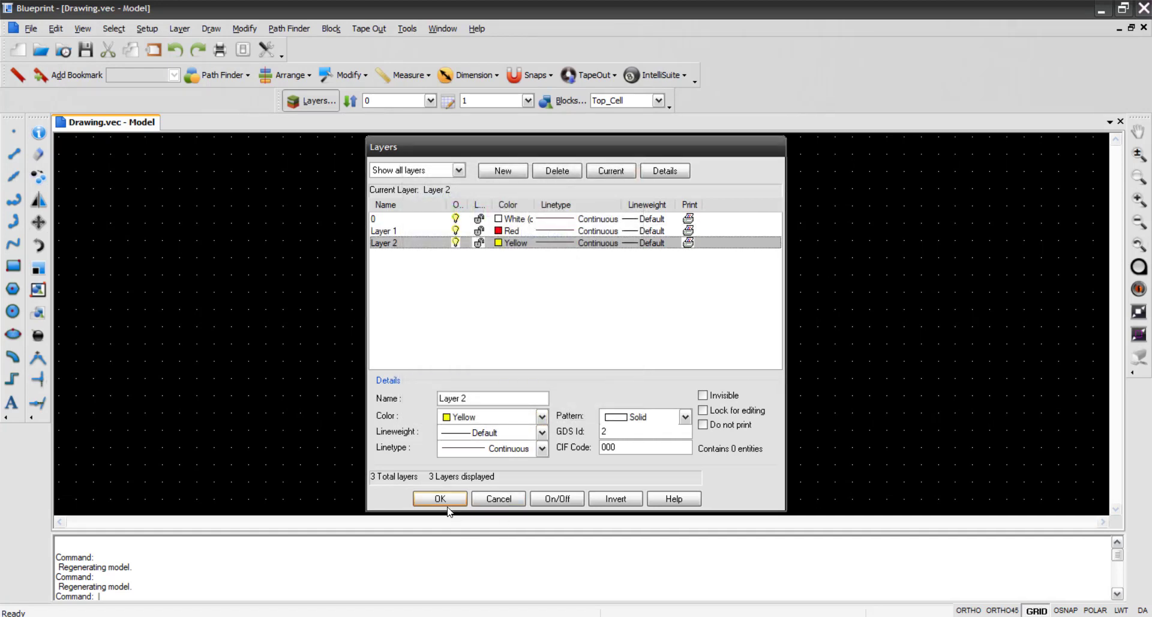
Step: Rename the red Layer 1 as Bottom and apply the layer changes
{"action": "left_click", "coordinate": [399, 233]}
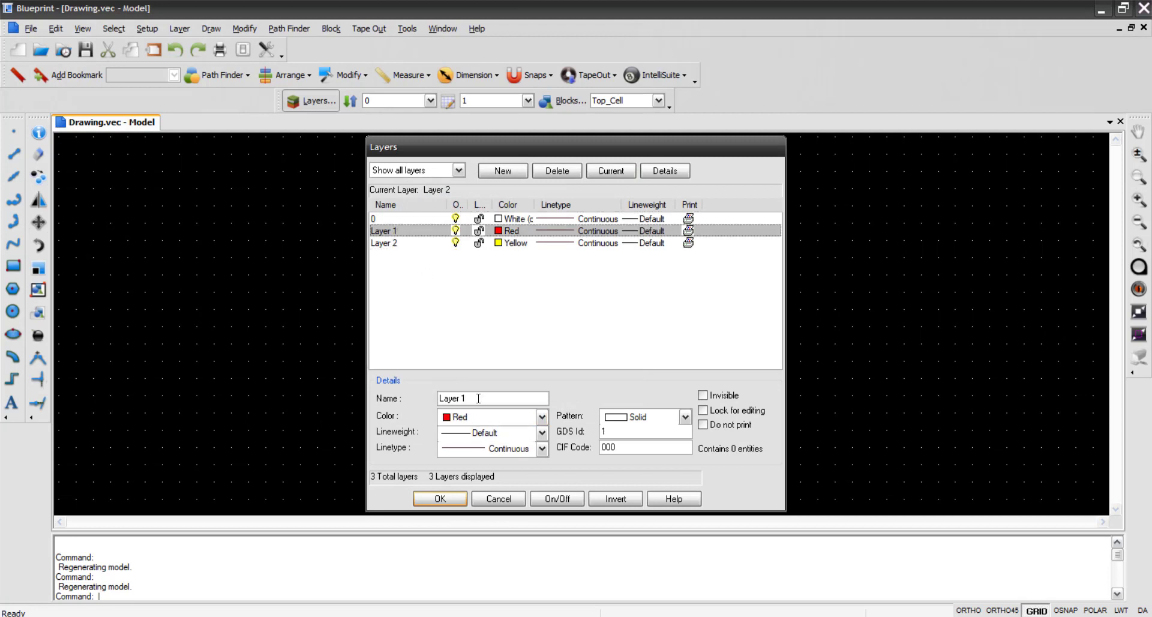
{"action": "left_click_drag", "start_coordinate": [478, 398], "coordinate": [380, 409]}
{"action": "type", "text": "Bo"}
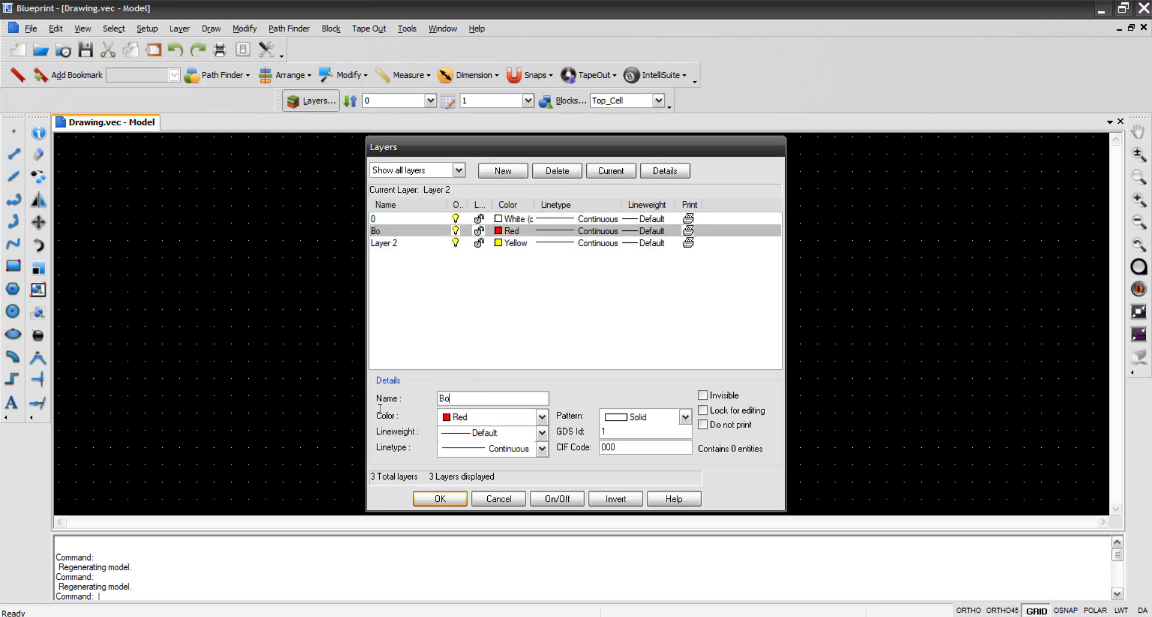
{"action": "type", "text": "ttom"}
{"action": "key", "text": "Return"}
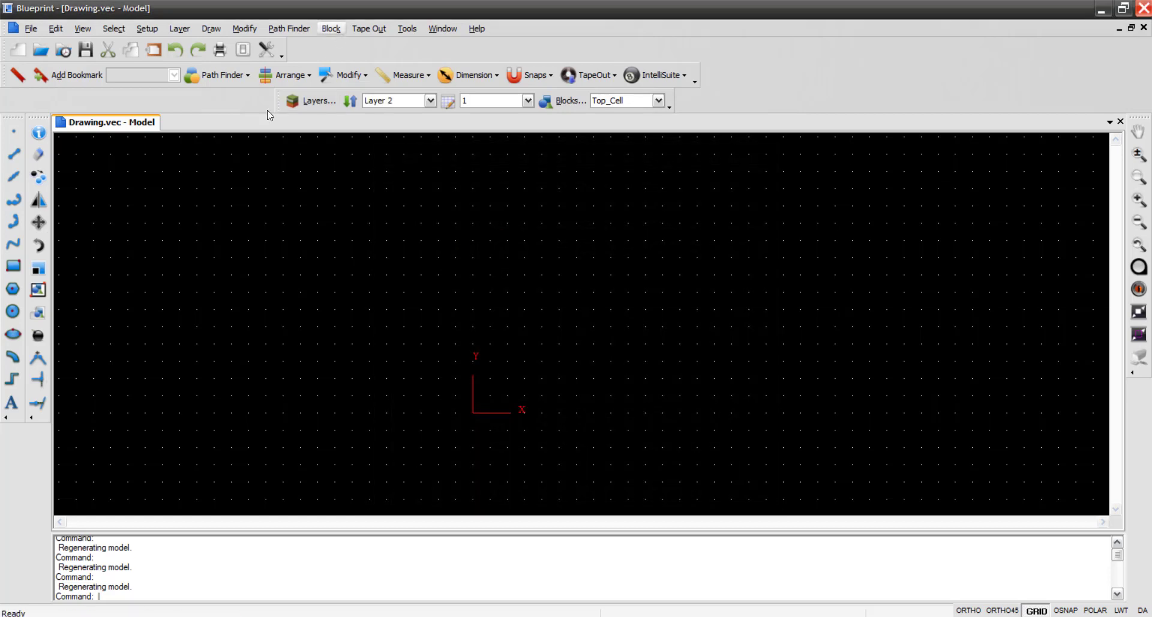
Step: Rename the yellow Layer 2 as Top and apply the layer changes
{"action": "left_click", "coordinate": [310, 100]}
{"action": "left_click", "coordinate": [390, 265]}
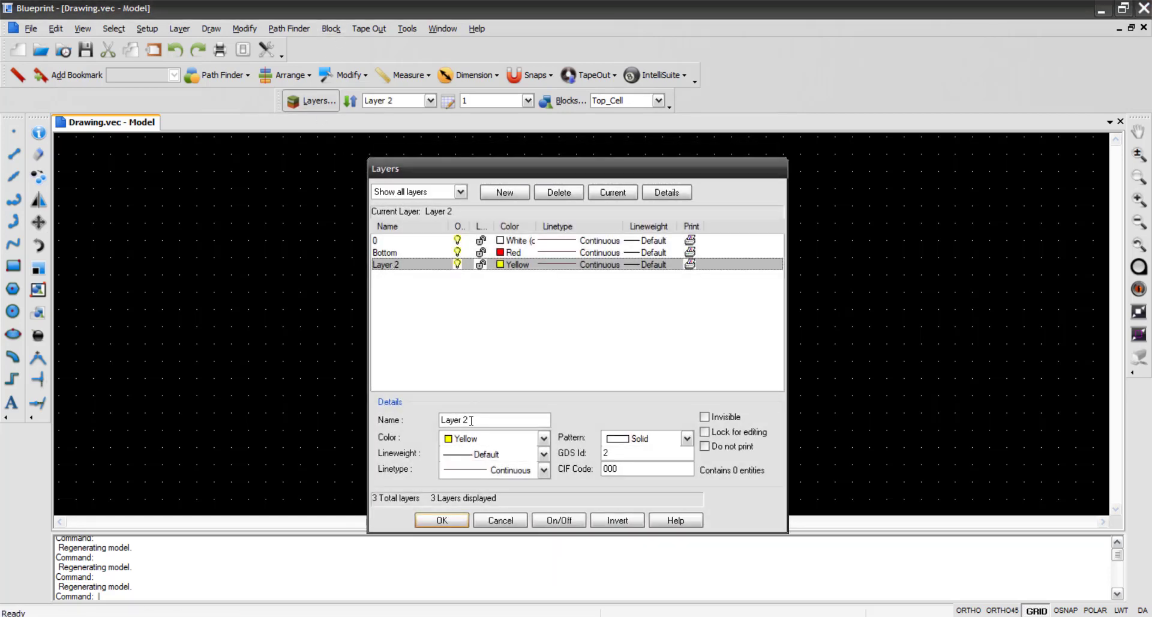
{"action": "type", "text": "To"}
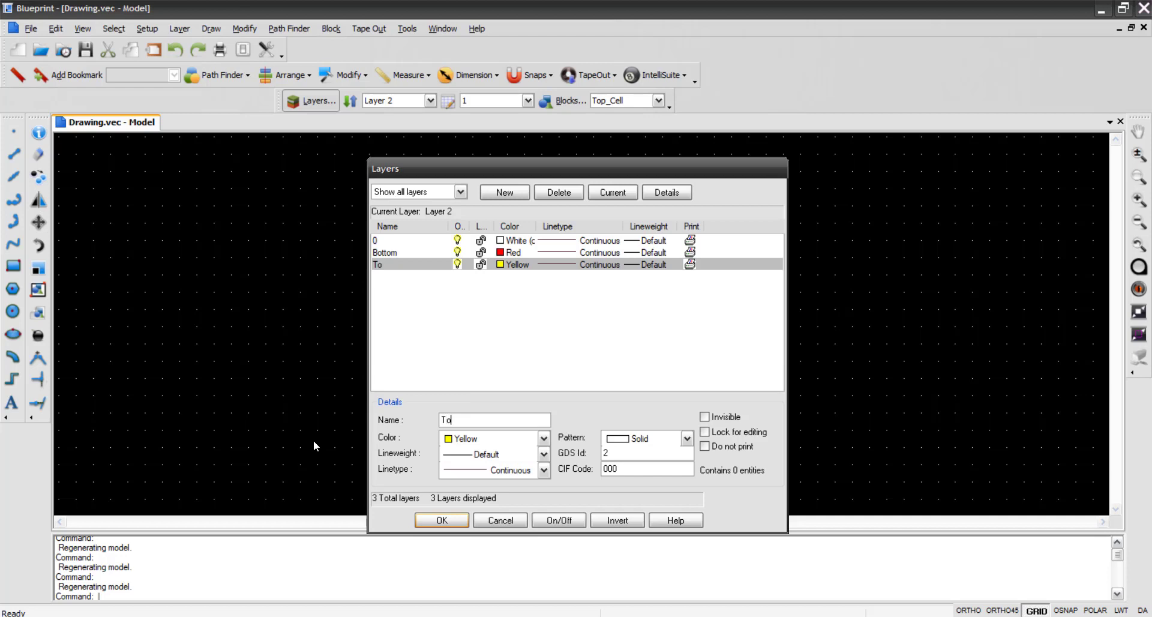
{"action": "type", "text": "p"}
{"action": "key", "text": "Return"}
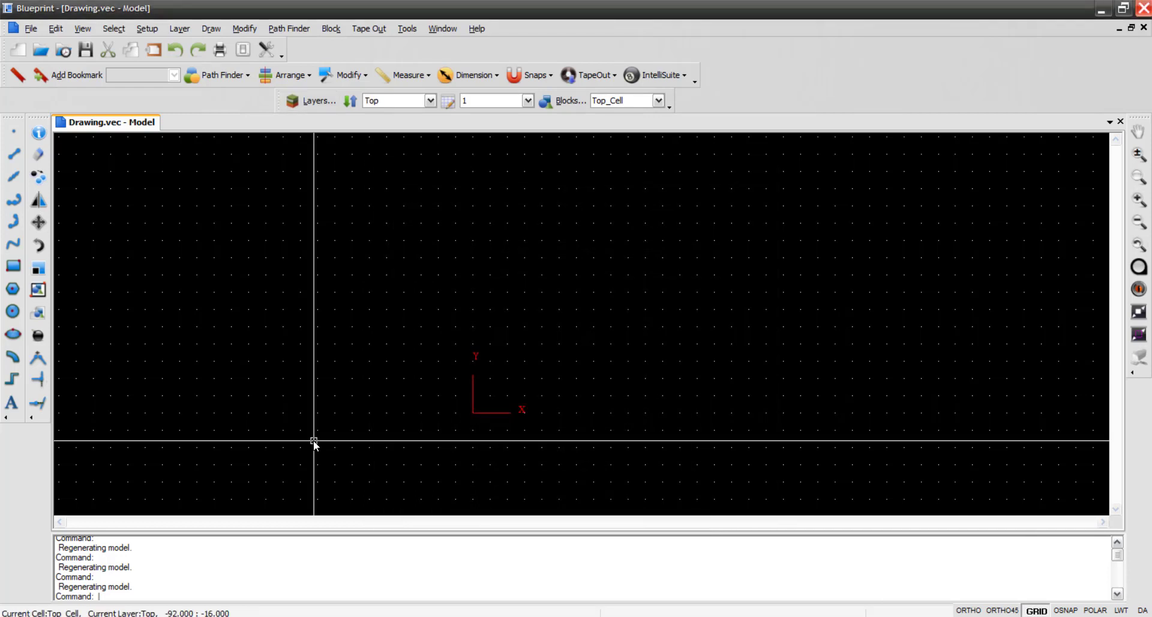
Step: Check the layer list and the layer order, going through layers 0, Bottom and Top in turn
{"action": "left_click", "coordinate": [430, 100]}
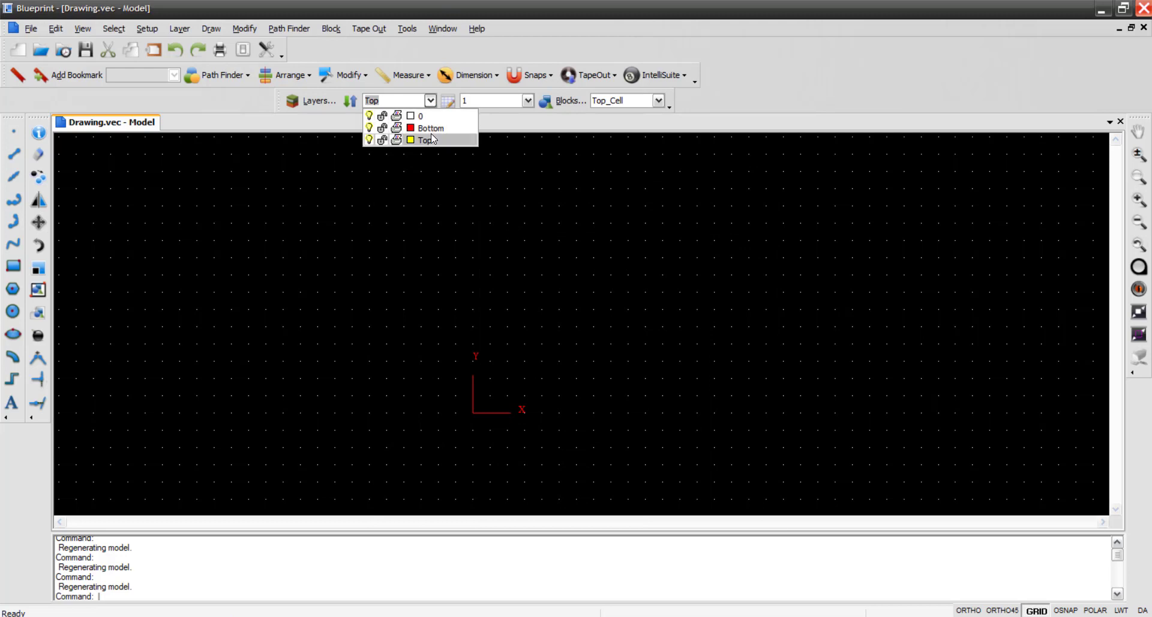
{"action": "left_click", "coordinate": [350, 102]}
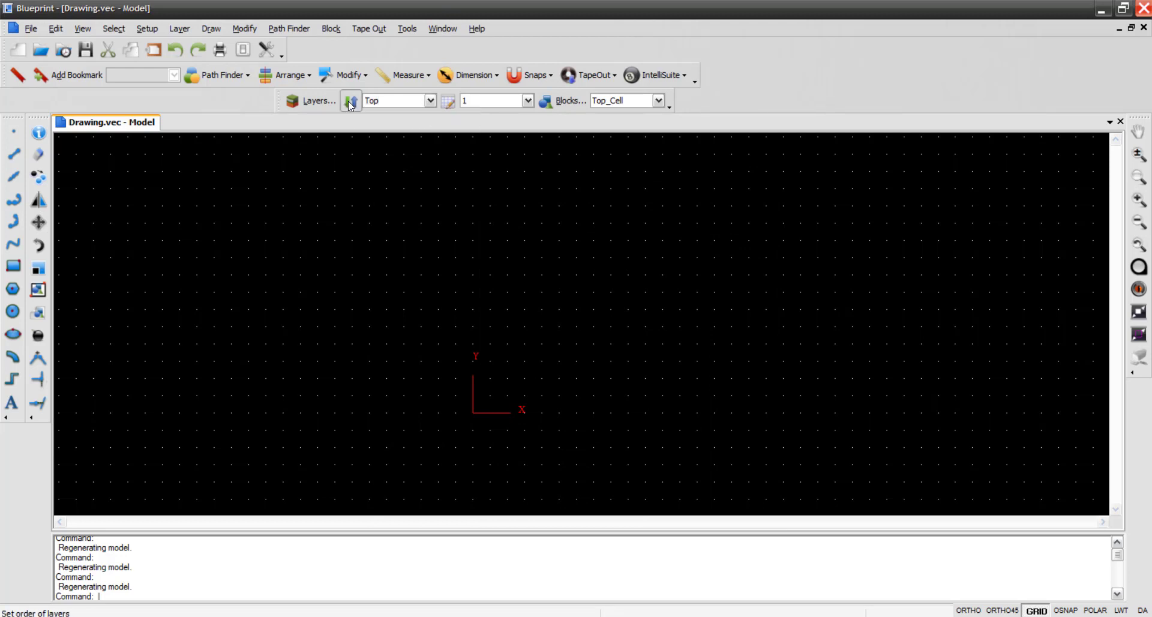
{"action": "left_click", "coordinate": [88, 129]}
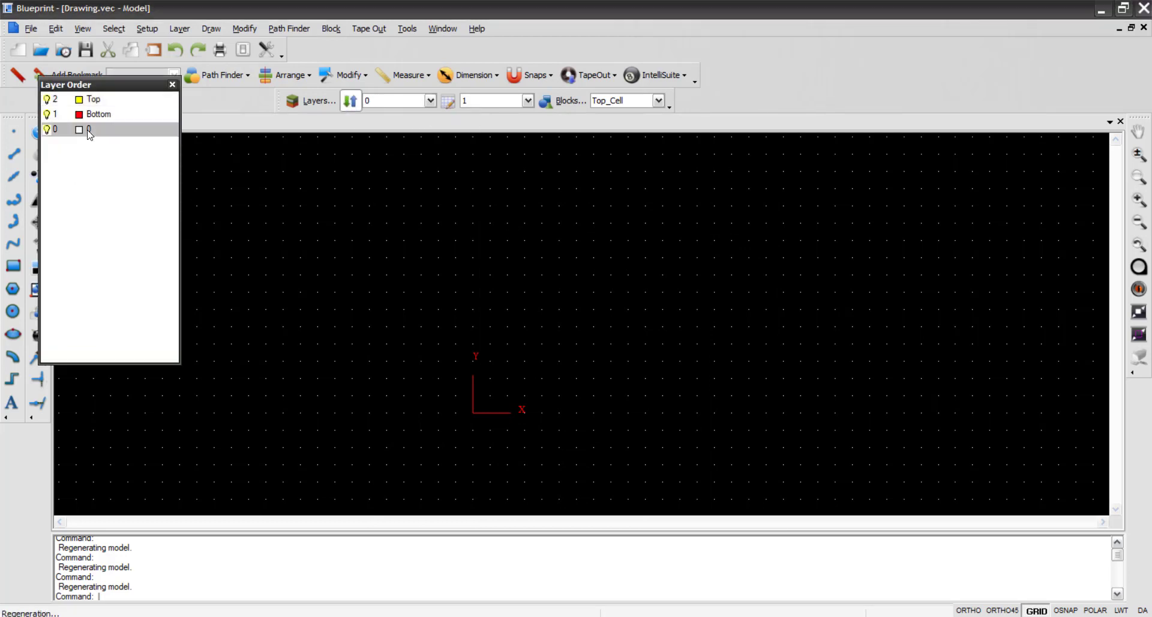
{"action": "left_click", "coordinate": [99, 115]}
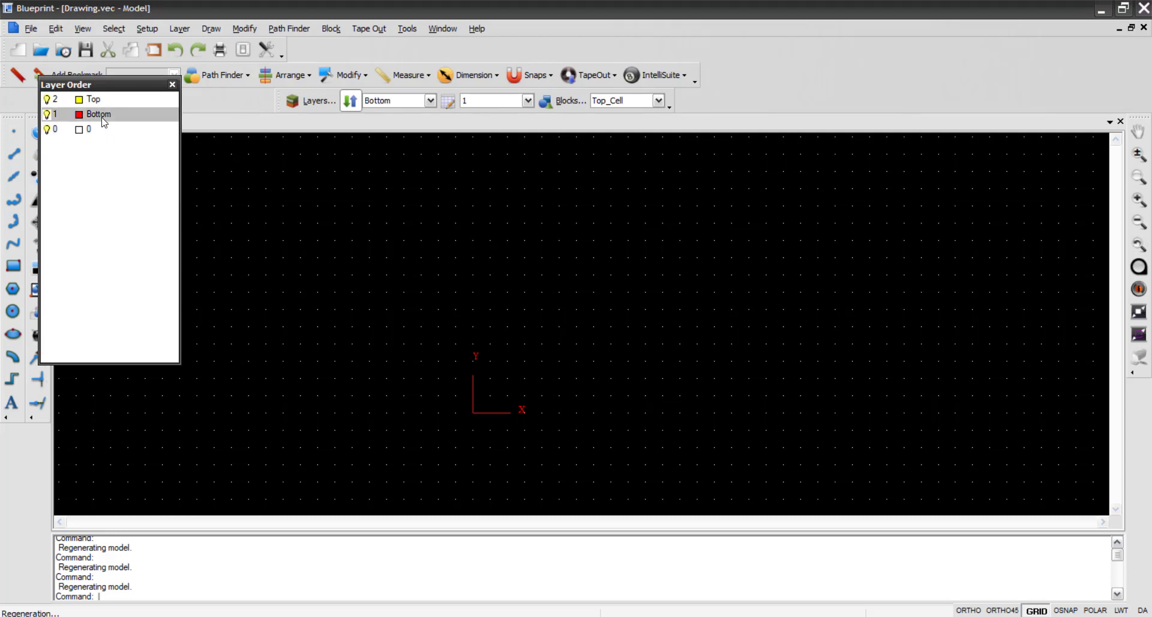
{"action": "left_click", "coordinate": [101, 102]}
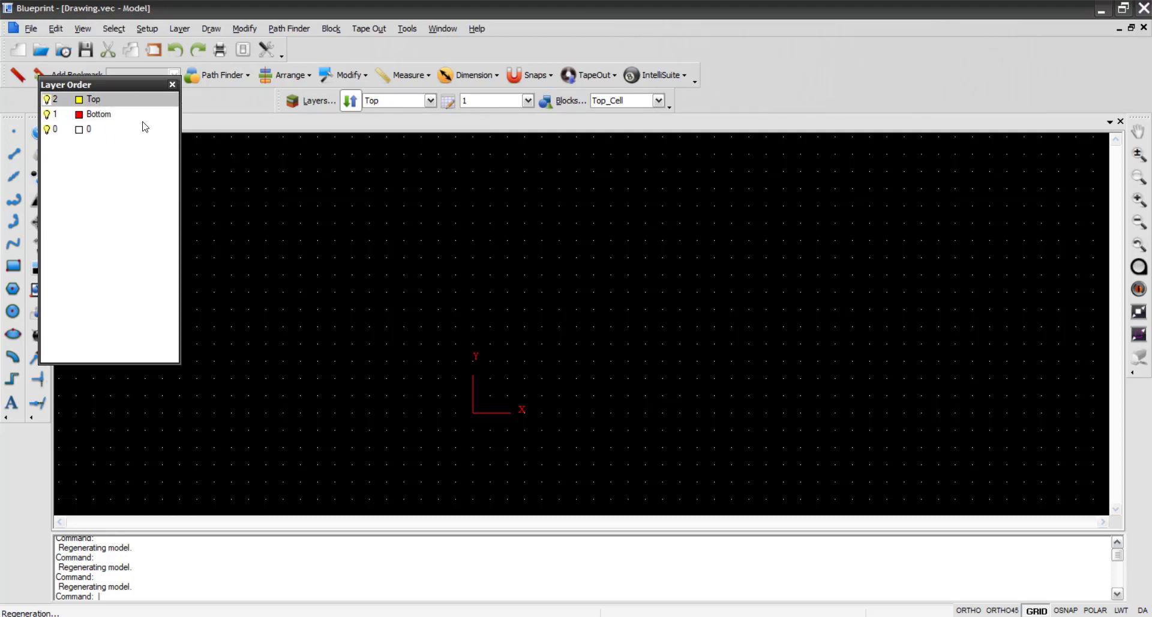
{"action": "left_click", "coordinate": [172, 85]}
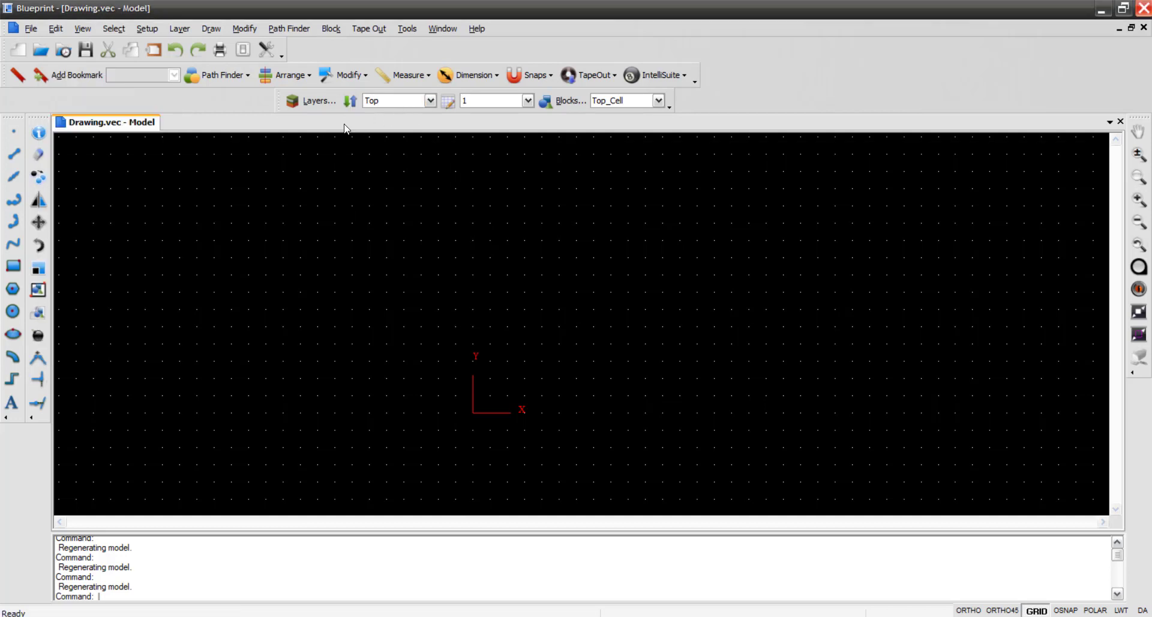
Step: Draw a rectangle on the Bottom layer from corner 0,0 to corner 300,100
{"action": "left_click", "coordinate": [428, 101]}
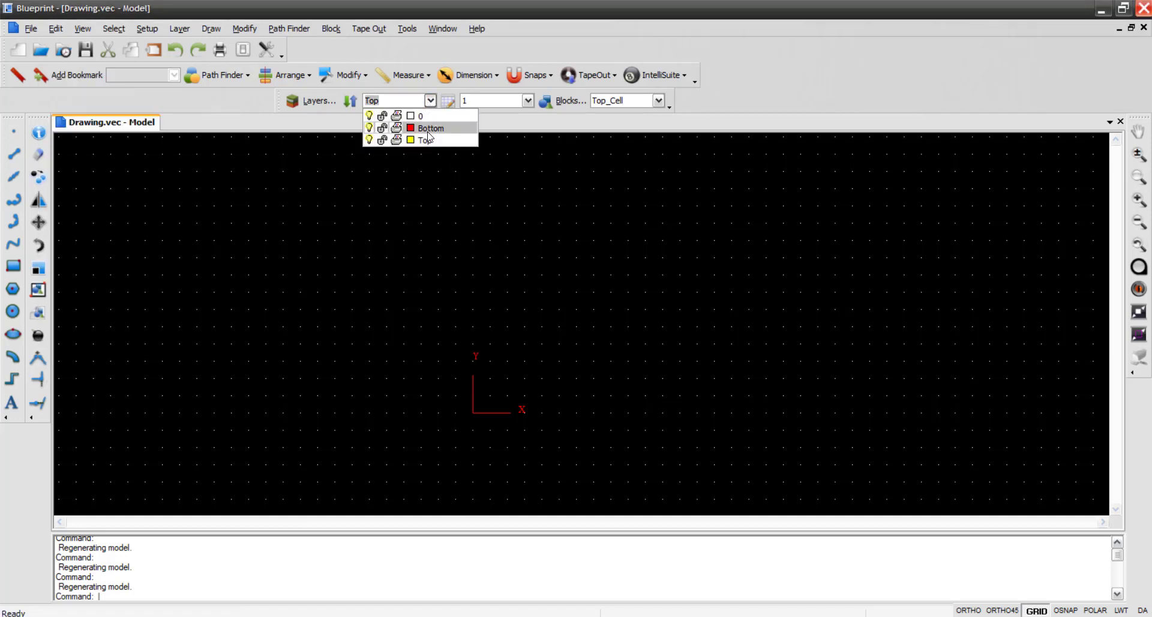
{"action": "left_click", "coordinate": [430, 129]}
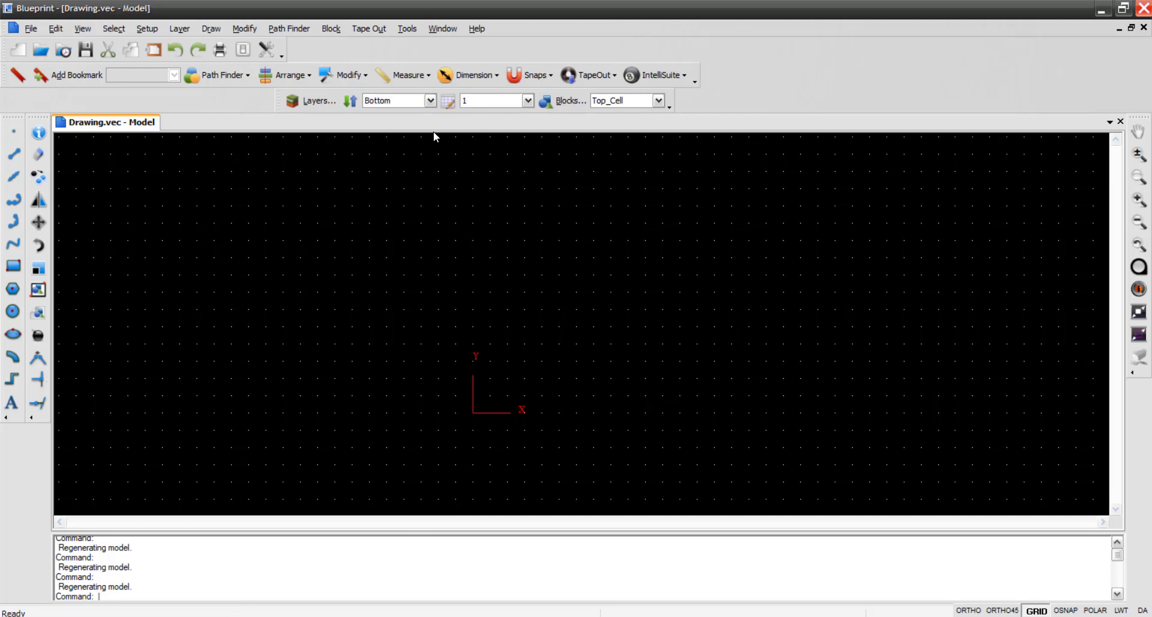
{"action": "left_click", "coordinate": [15, 268]}
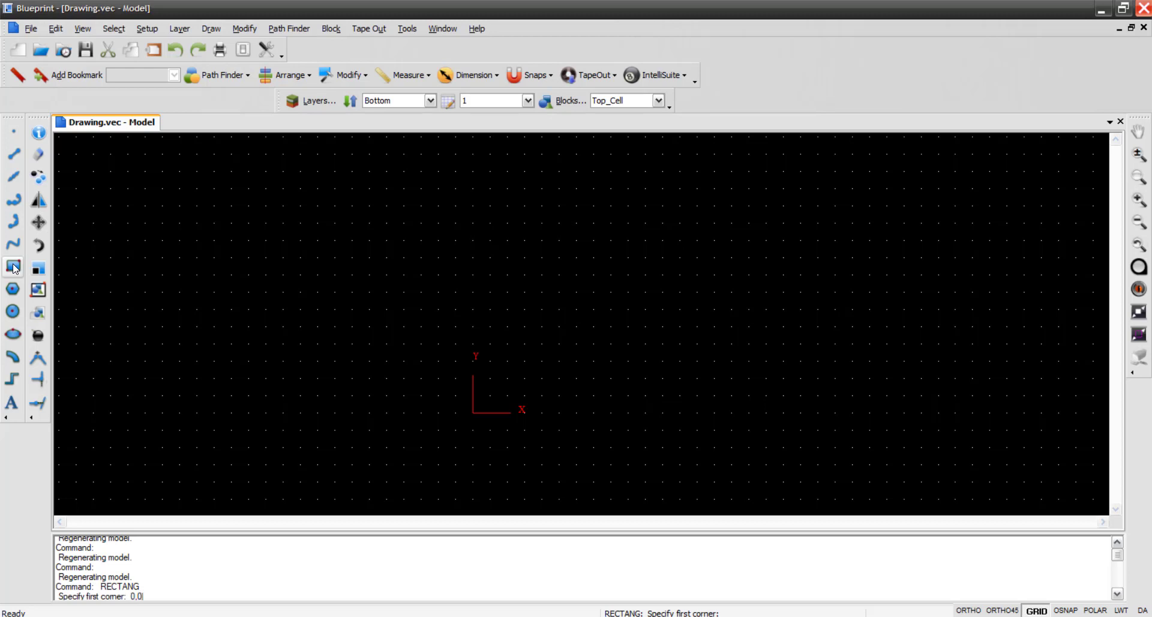
{"action": "key", "text": "Return"}
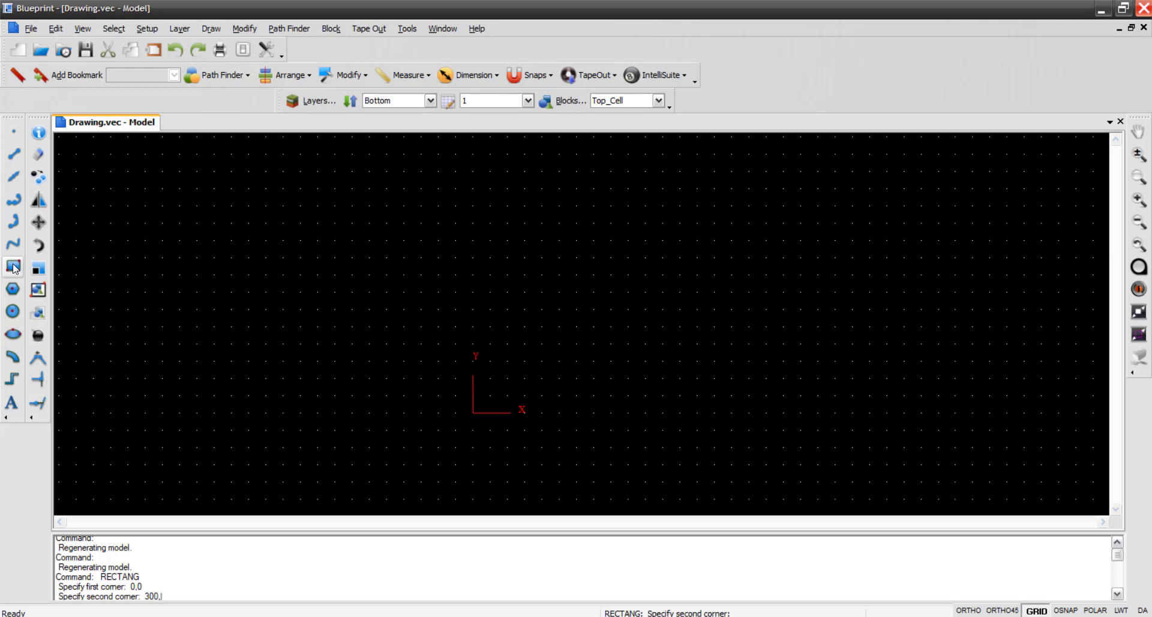
{"action": "type", "text": "300,100"}
{"action": "key", "text": "Return"}
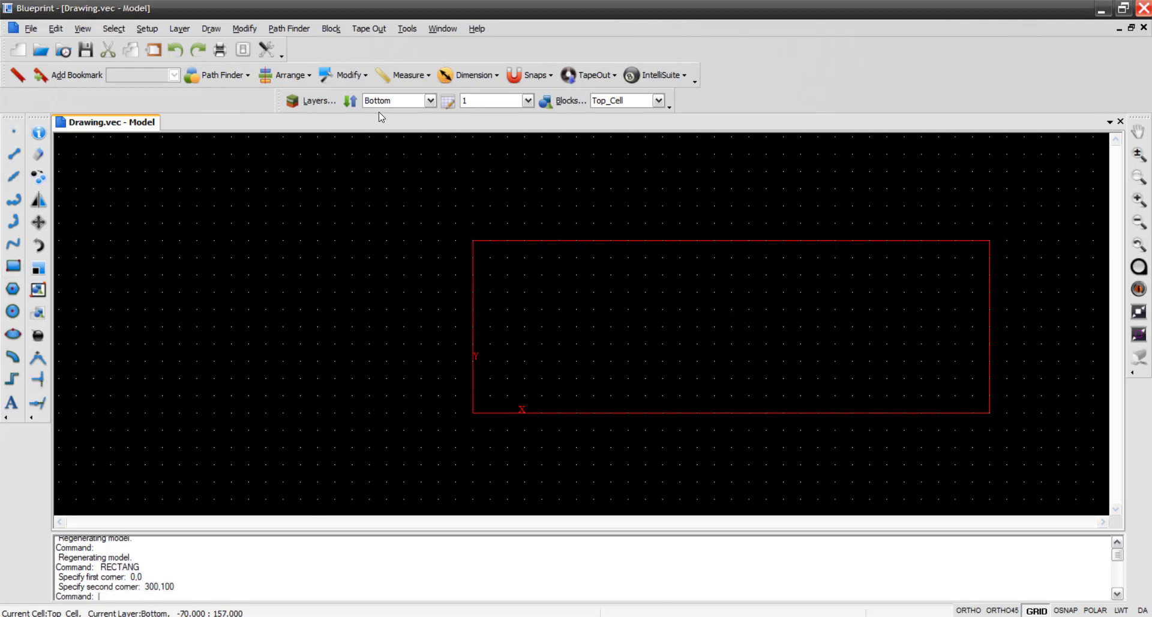
Step: Draw a rectangle on the Top layer from corner 0,0 to corner 300,100
{"action": "left_click", "coordinate": [409, 101]}
{"action": "left_click", "coordinate": [428, 140]}
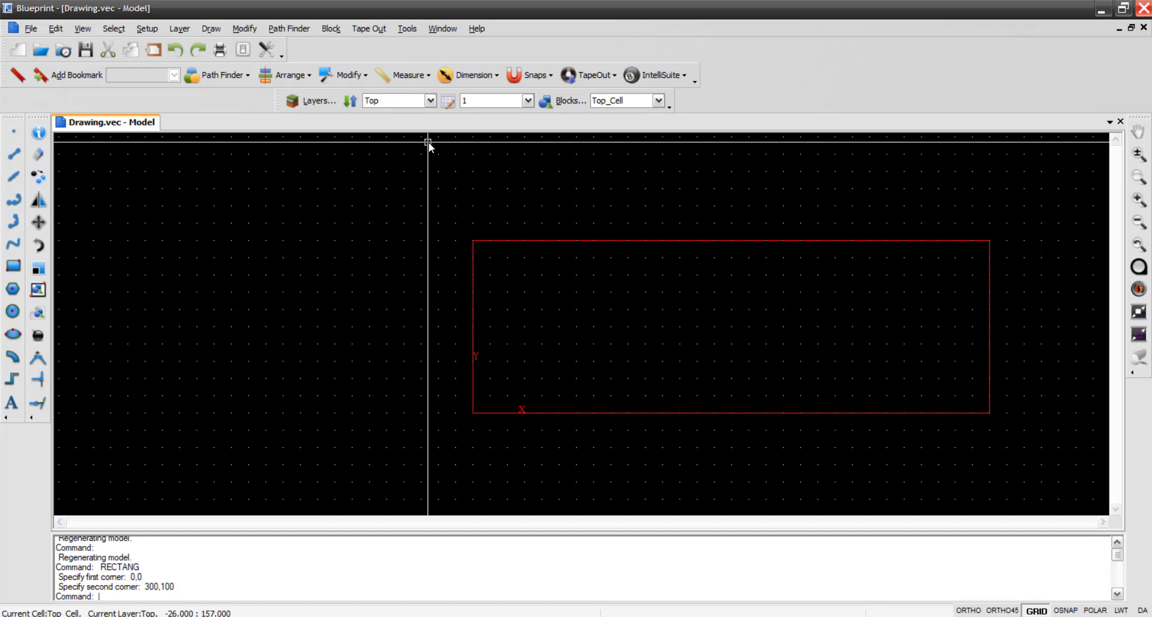
{"action": "left_click", "coordinate": [18, 263]}
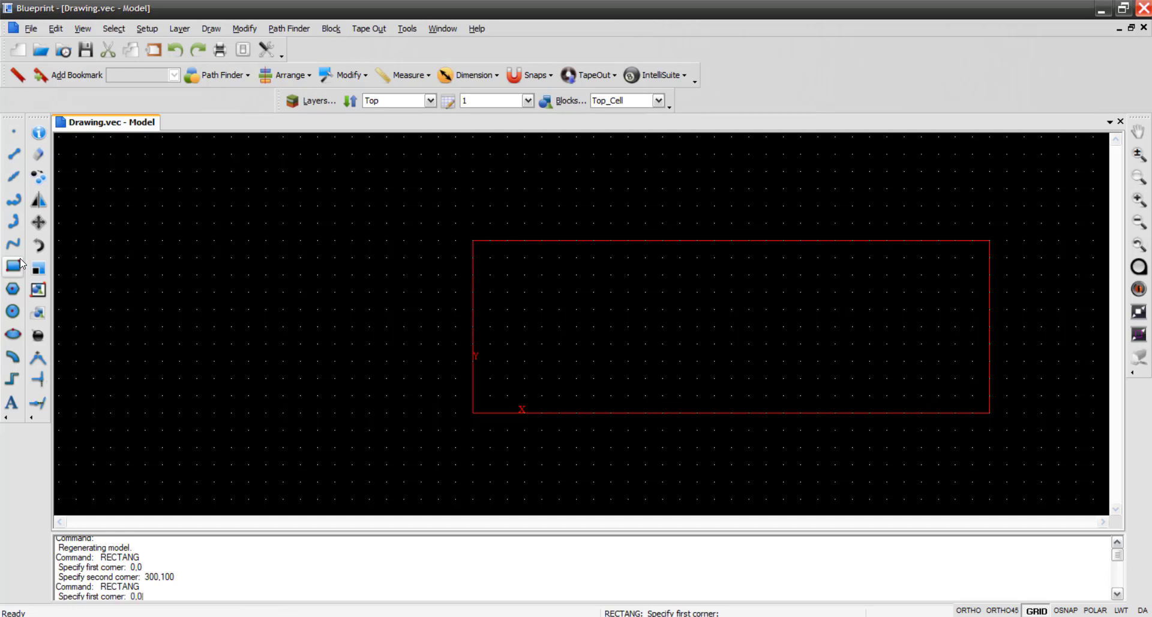
{"action": "type", "text": "0,0"}
{"action": "key", "text": "Return"}
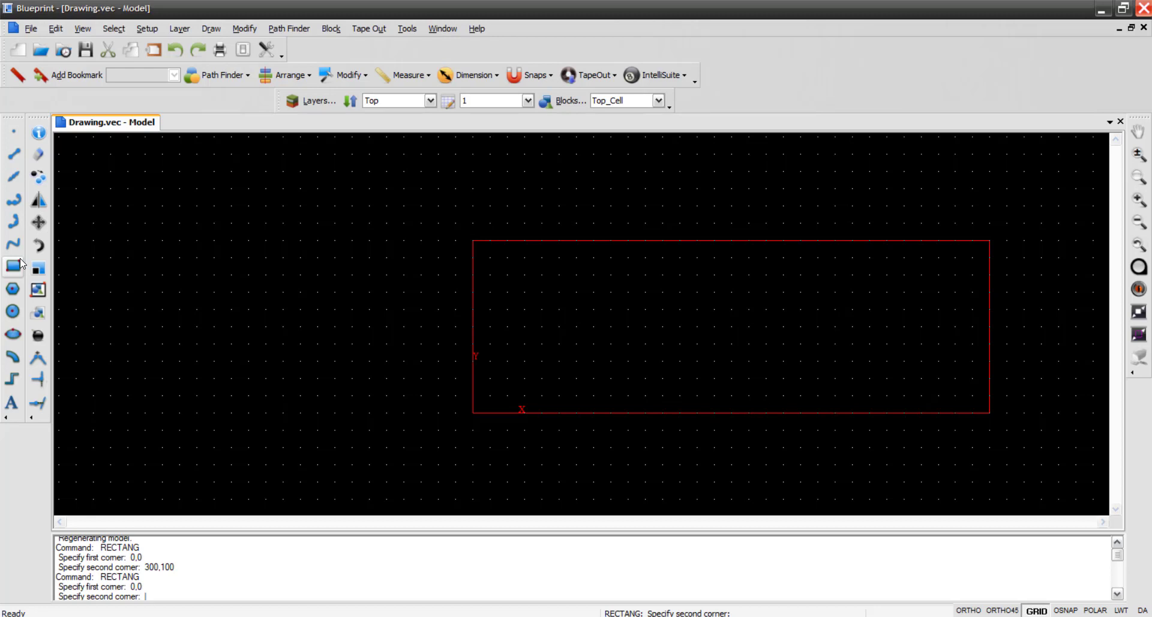
{"action": "type", "text": "300,100"}
{"action": "key", "text": "Return"}
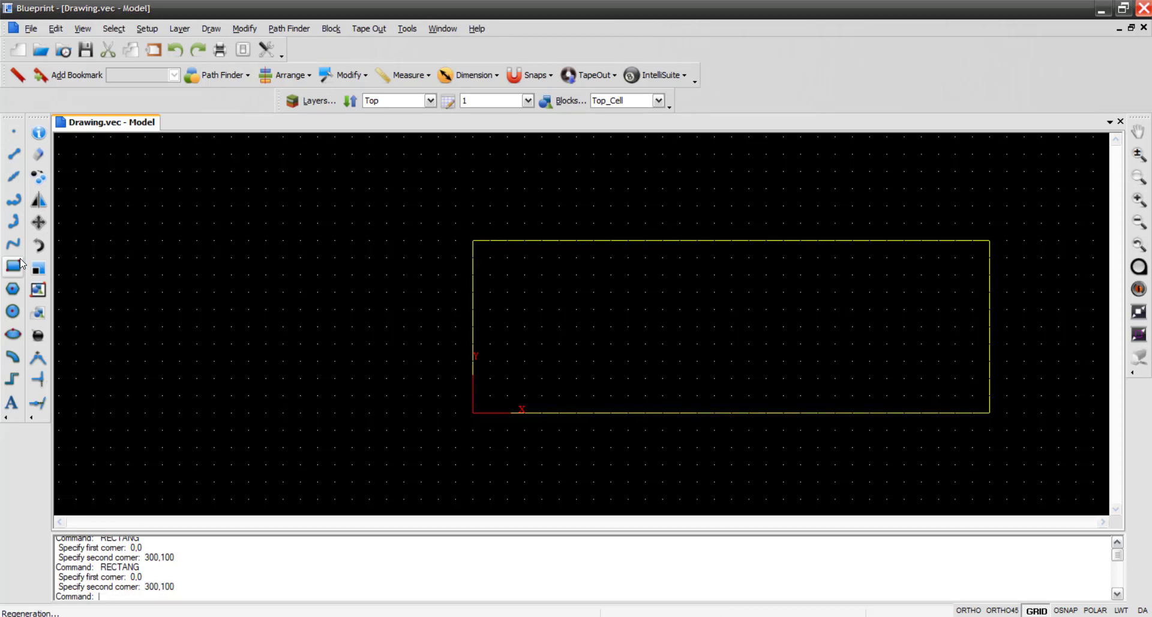
Step: Create a new folder named Cantilever inside the TEM folder and open it as the drawing's save location
{"action": "left_click", "coordinate": [85, 52]}
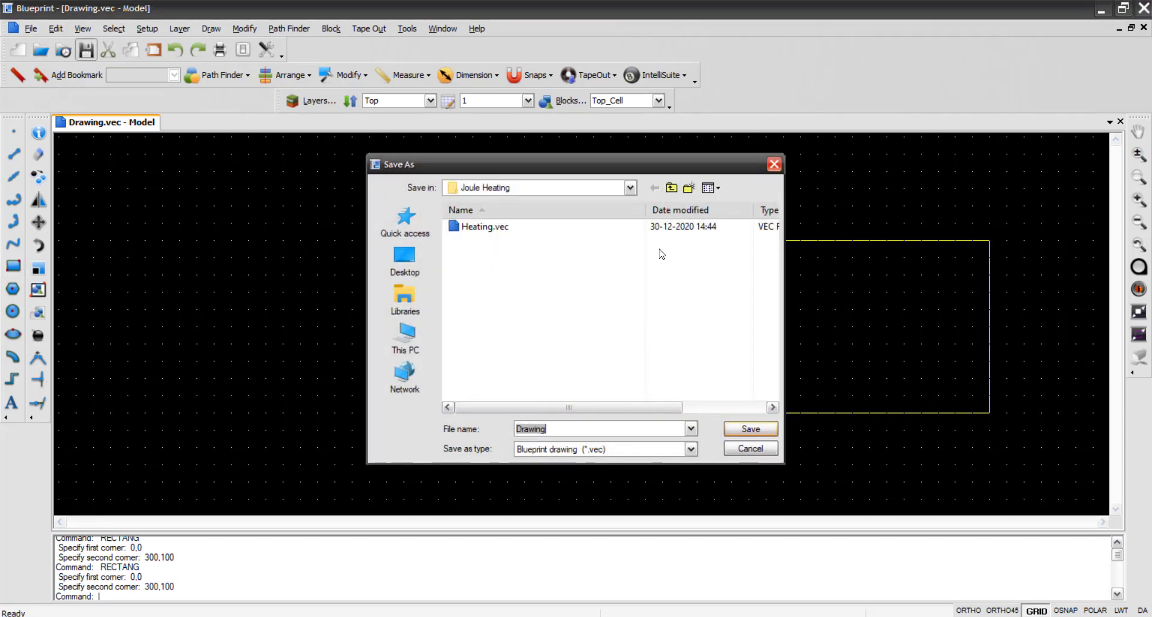
{"action": "left_click", "coordinate": [671, 188]}
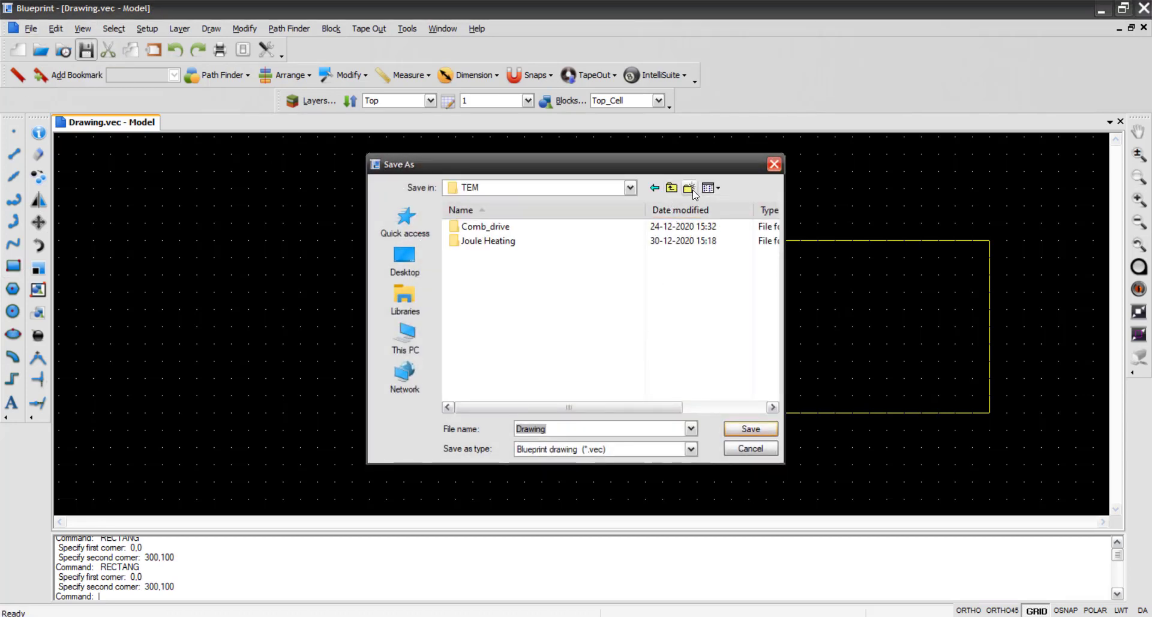
{"action": "left_click", "coordinate": [688, 187]}
{"action": "type", "text": "Cant"}
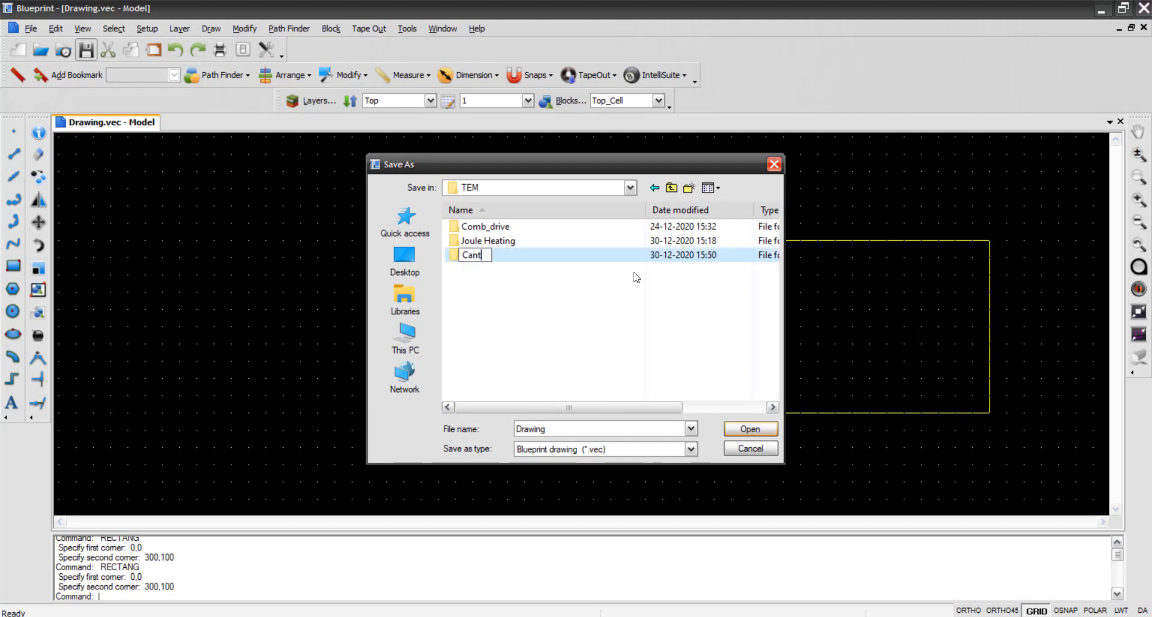
{"action": "type", "text": "ilever"}
{"action": "key", "text": "Return"}
{"action": "key", "text": "Return"}
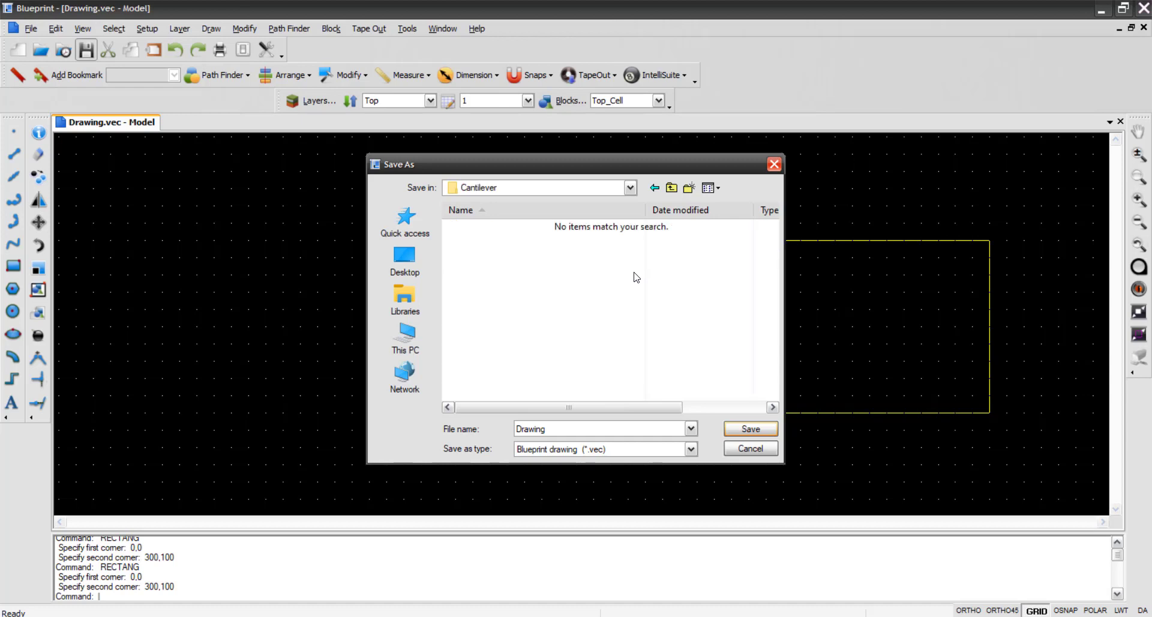
Step: Save the drawing in the Cantilever folder under the file name Canti
{"action": "left_click", "coordinate": [570, 429]}
{"action": "type", "text": "Canti"}
{"action": "key", "text": "Return"}
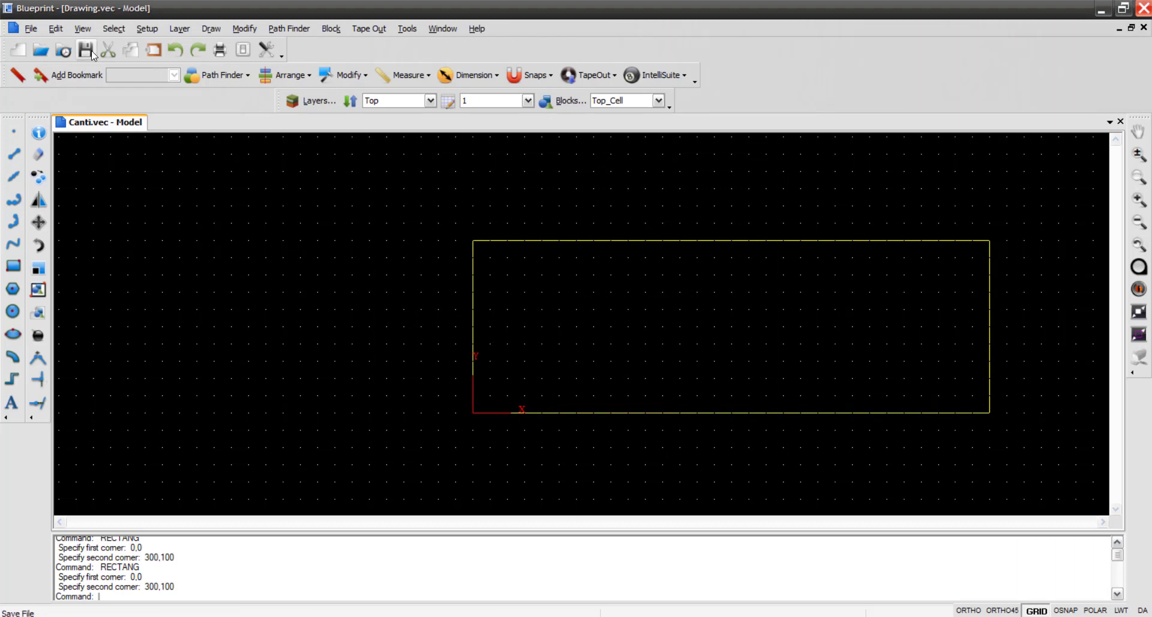
Step: Switch to 3DBuilder and automesh the Canti.vec mask from the Cantilever folder with the Manhattan meshing type
{"action": "left_click", "coordinate": [39, 30]}
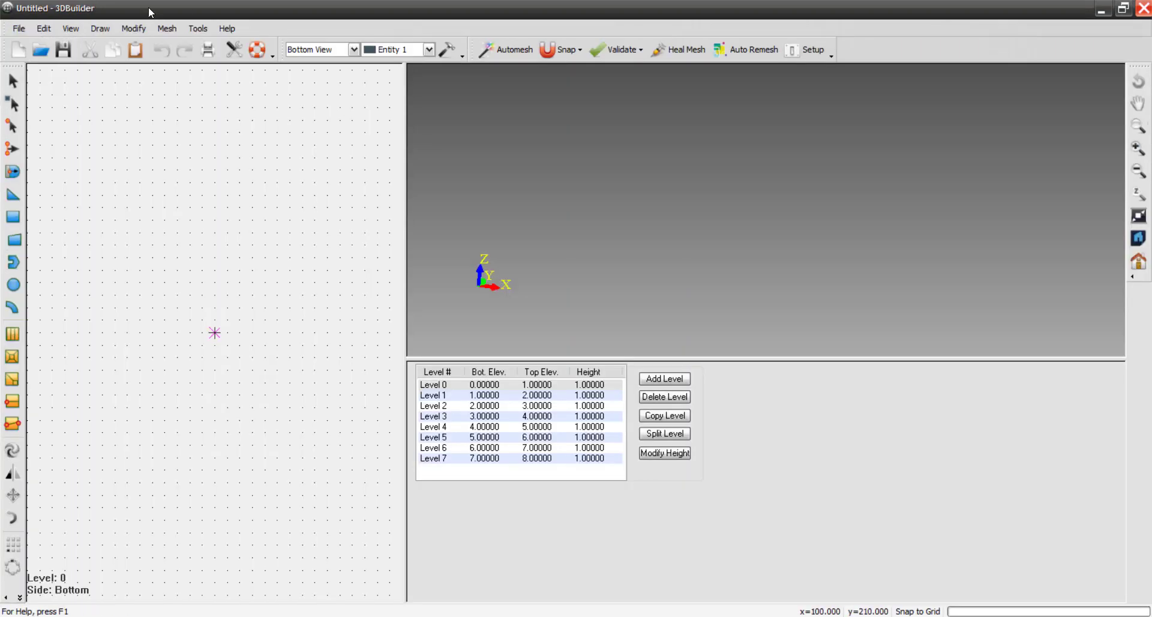
{"action": "left_click", "coordinate": [167, 29]}
{"action": "left_click", "coordinate": [183, 44]}
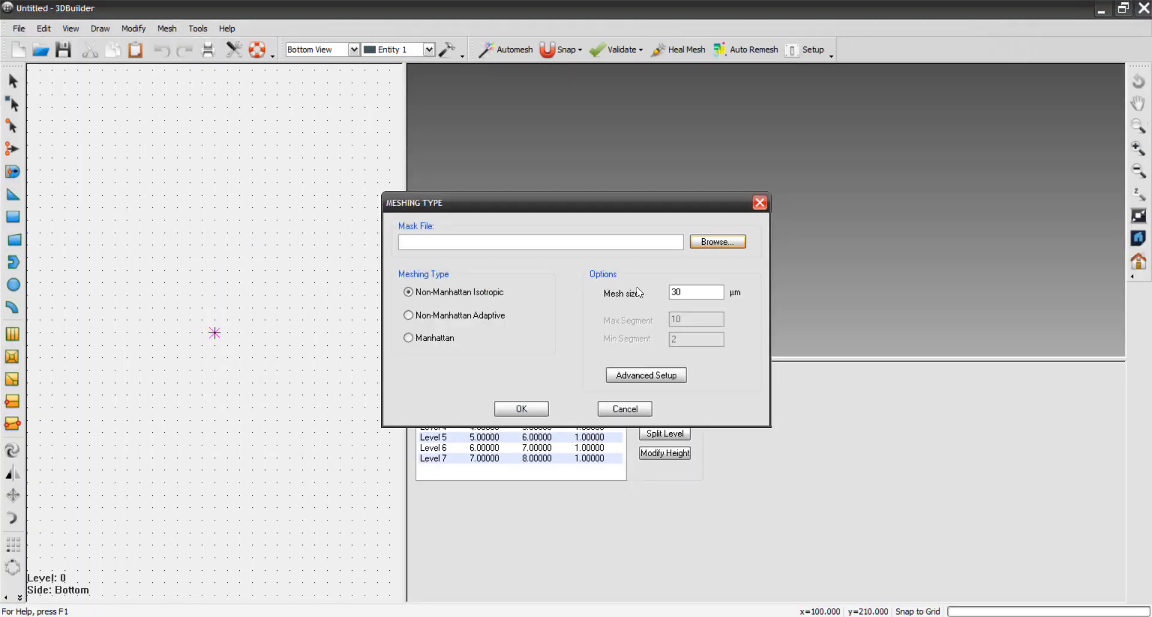
{"action": "left_click", "coordinate": [442, 338]}
{"action": "left_click", "coordinate": [694, 245]}
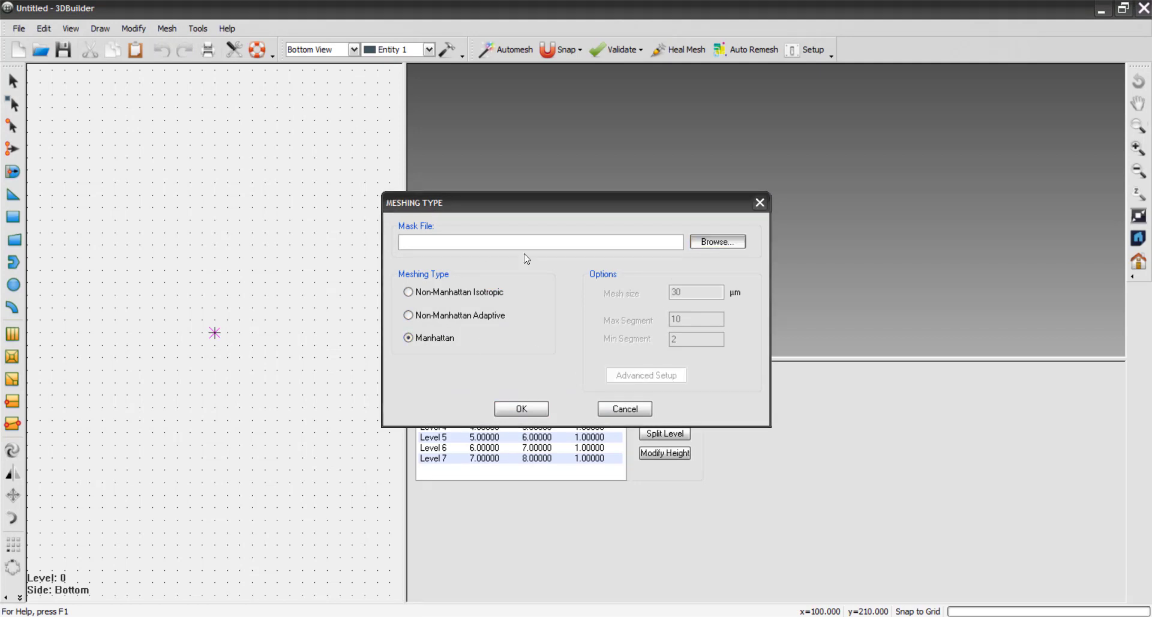
{"action": "left_click", "coordinate": [672, 188]}
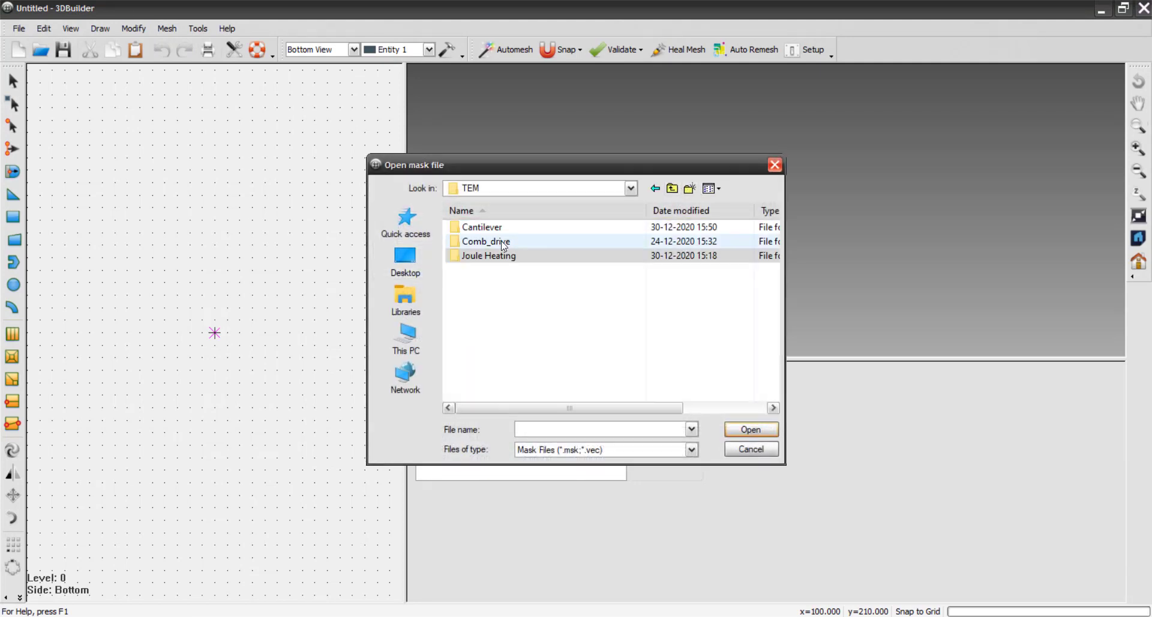
{"action": "double_click", "coordinate": [497, 228]}
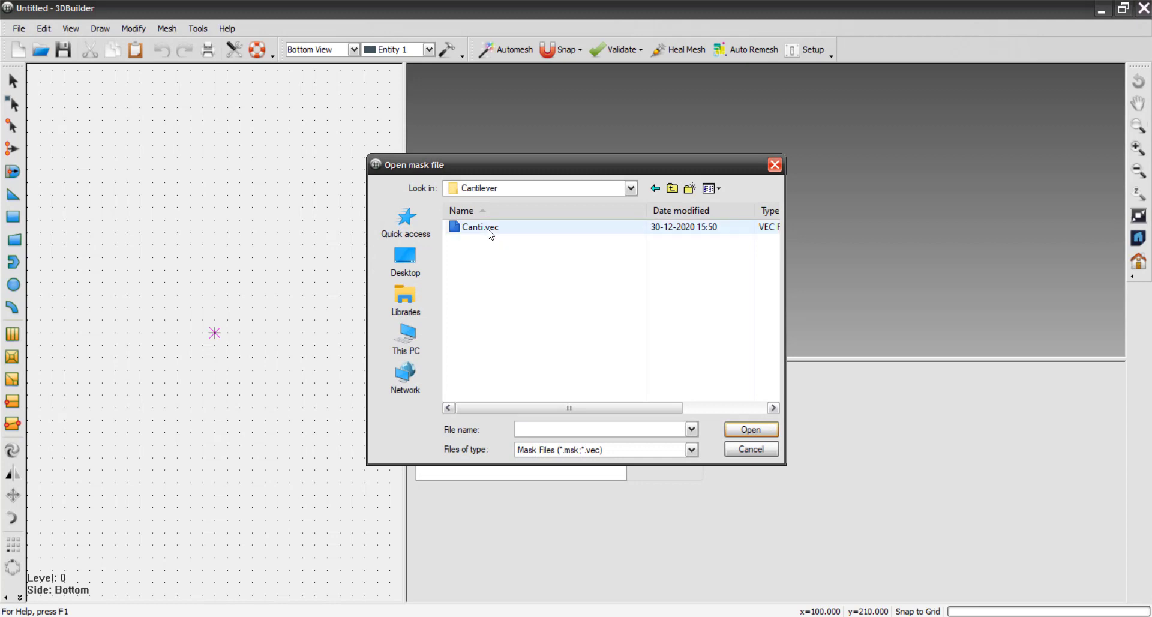
{"action": "double_click", "coordinate": [489, 229]}
{"action": "left_click", "coordinate": [522, 409]}
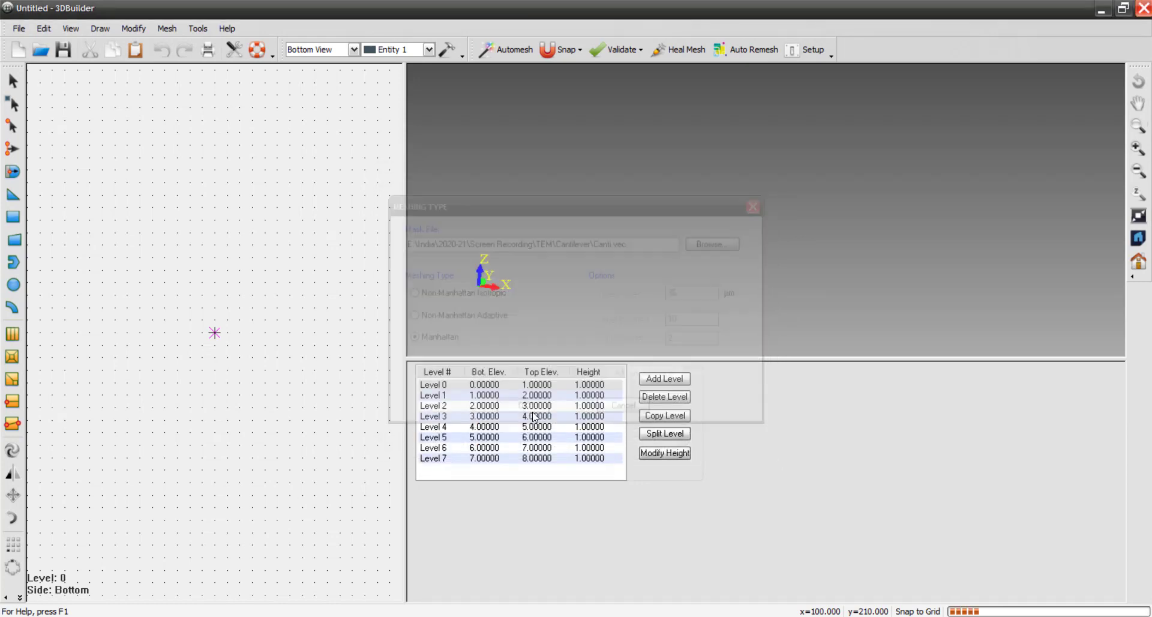
Step: Set the height of Level 0 to 10 µm
{"action": "left_click", "coordinate": [426, 388]}
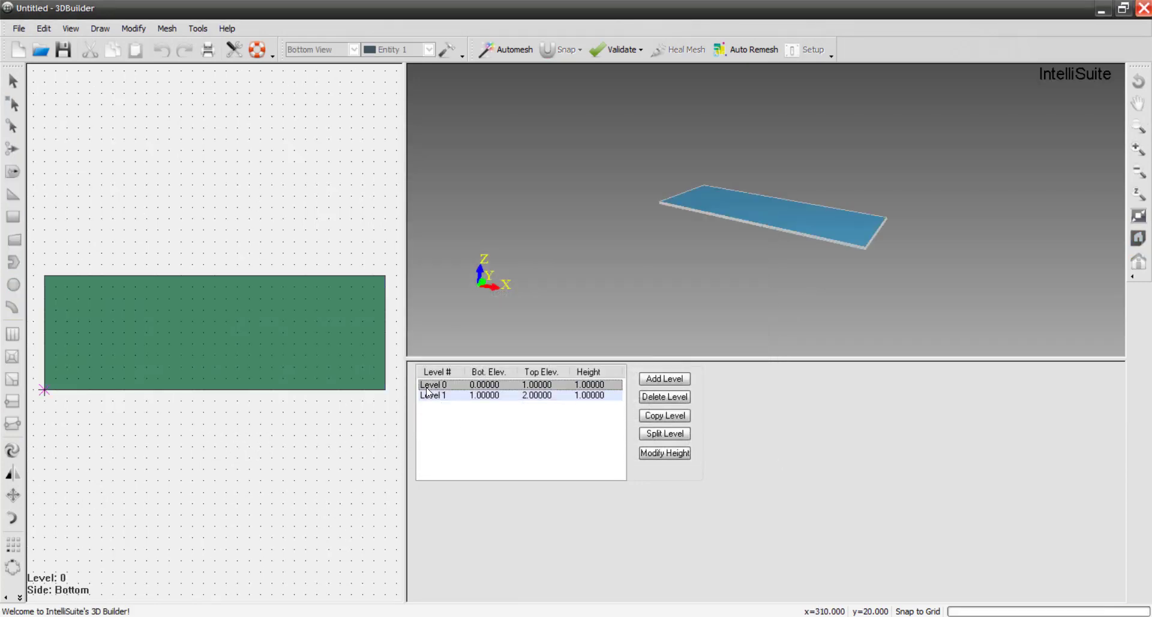
{"action": "left_click", "coordinate": [683, 456]}
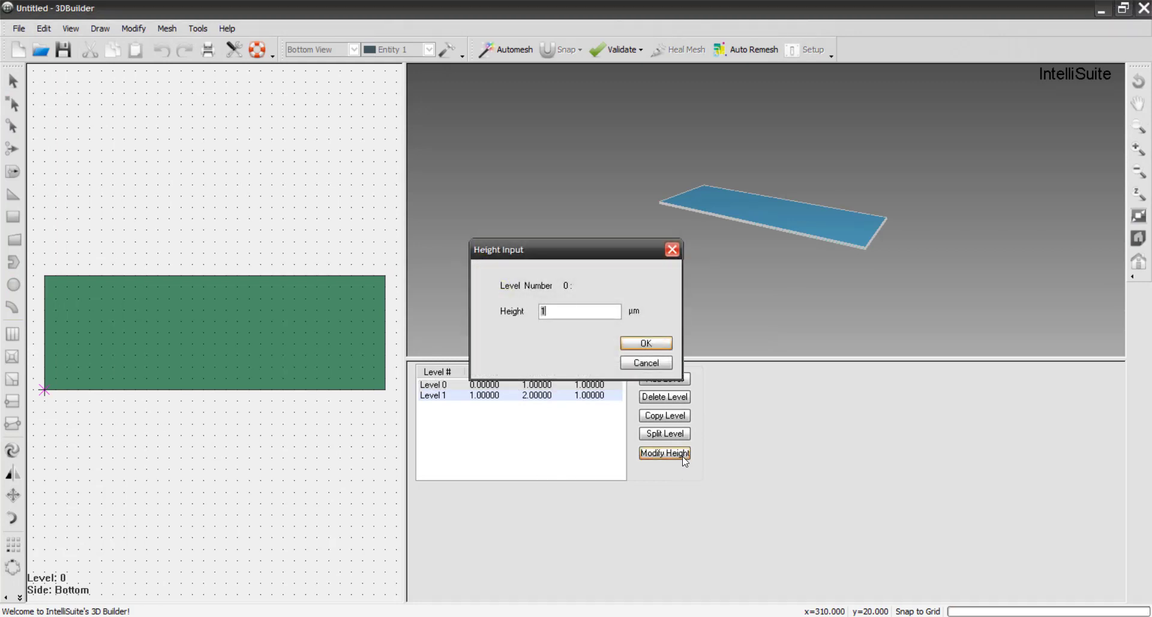
{"action": "type", "text": "0"}
{"action": "key", "text": "Return"}
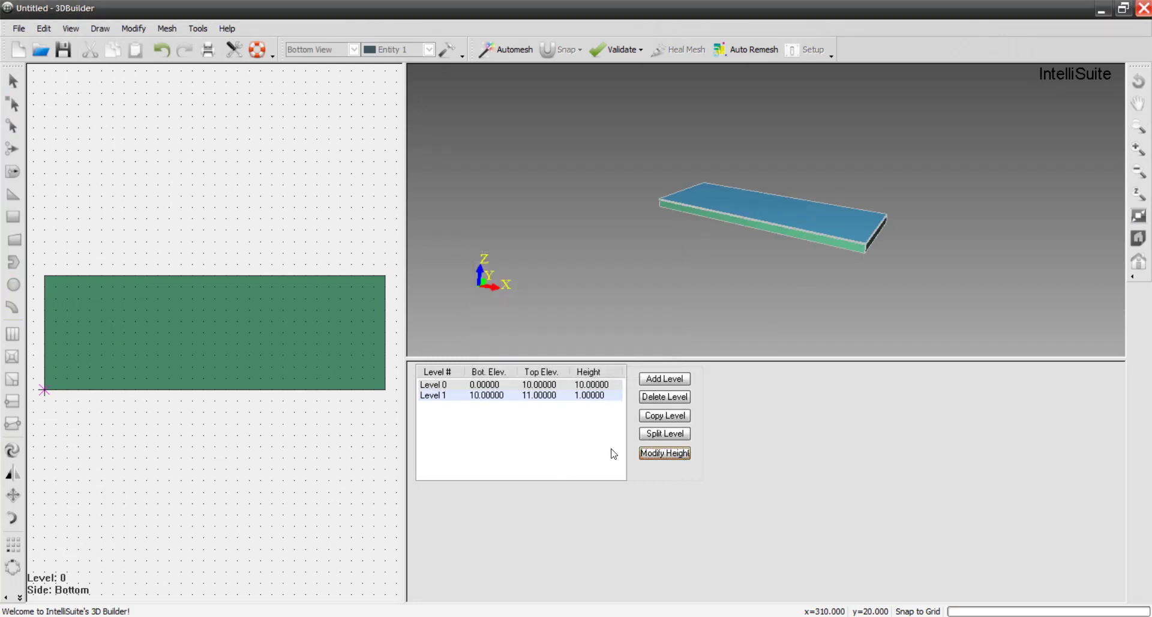
Step: Set the height of Level 1 to 10 µm and view both stacked layers in 3D
{"action": "left_click", "coordinate": [435, 397]}
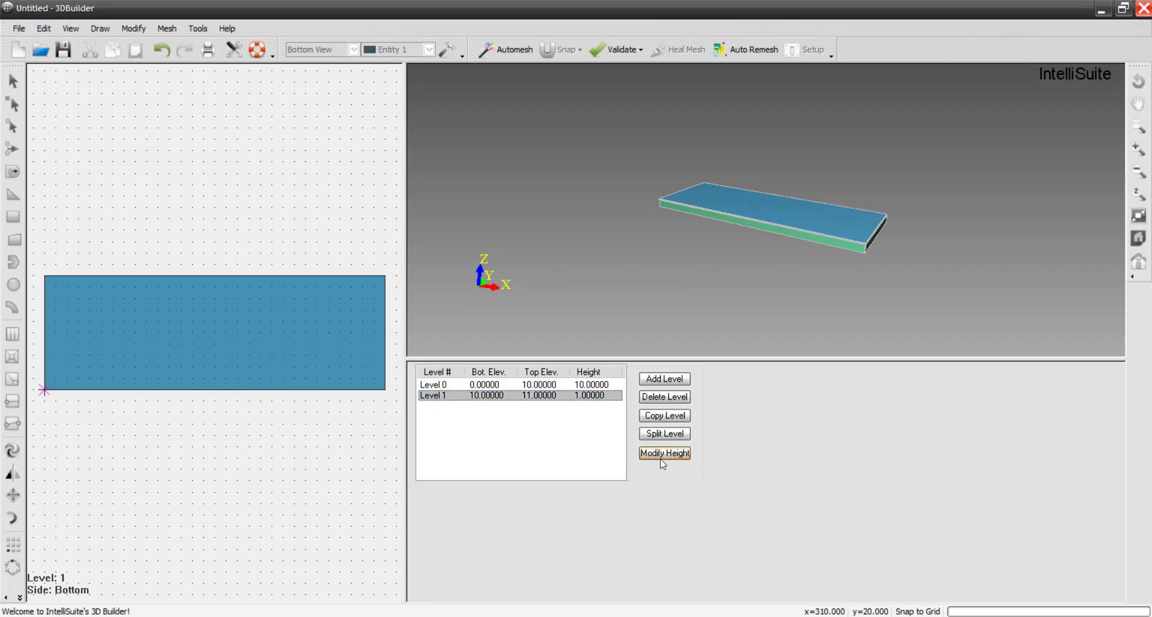
{"action": "left_click", "coordinate": [682, 457]}
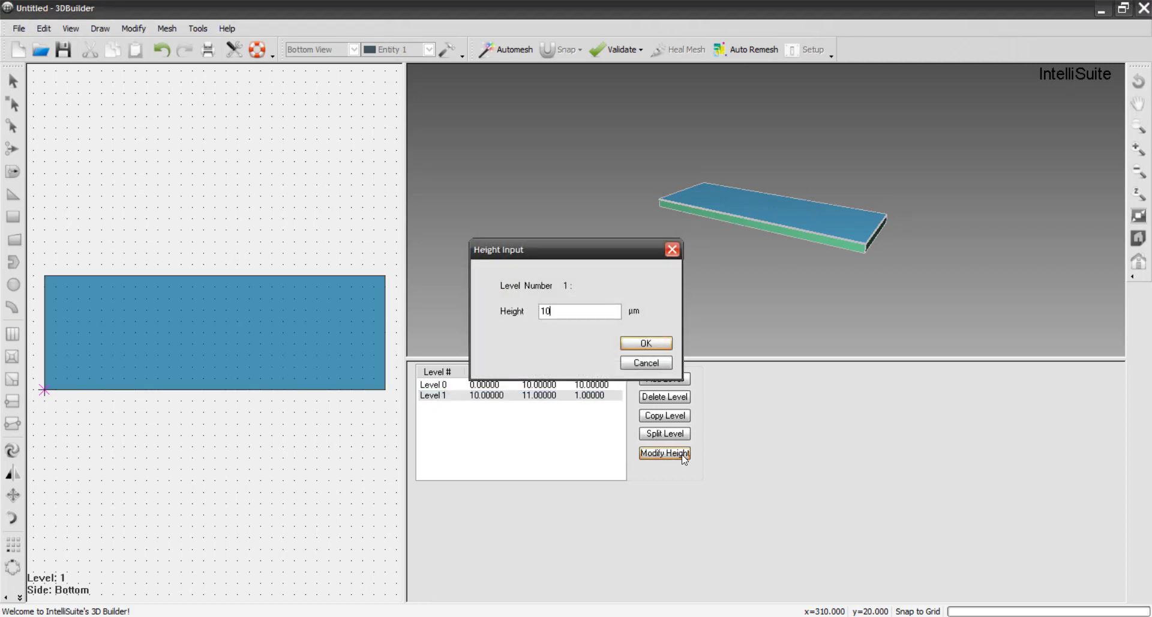
{"action": "key", "text": "Return"}
{"action": "scroll", "coordinate": [845, 252], "scroll_direction": "up", "scroll_amount": 1}
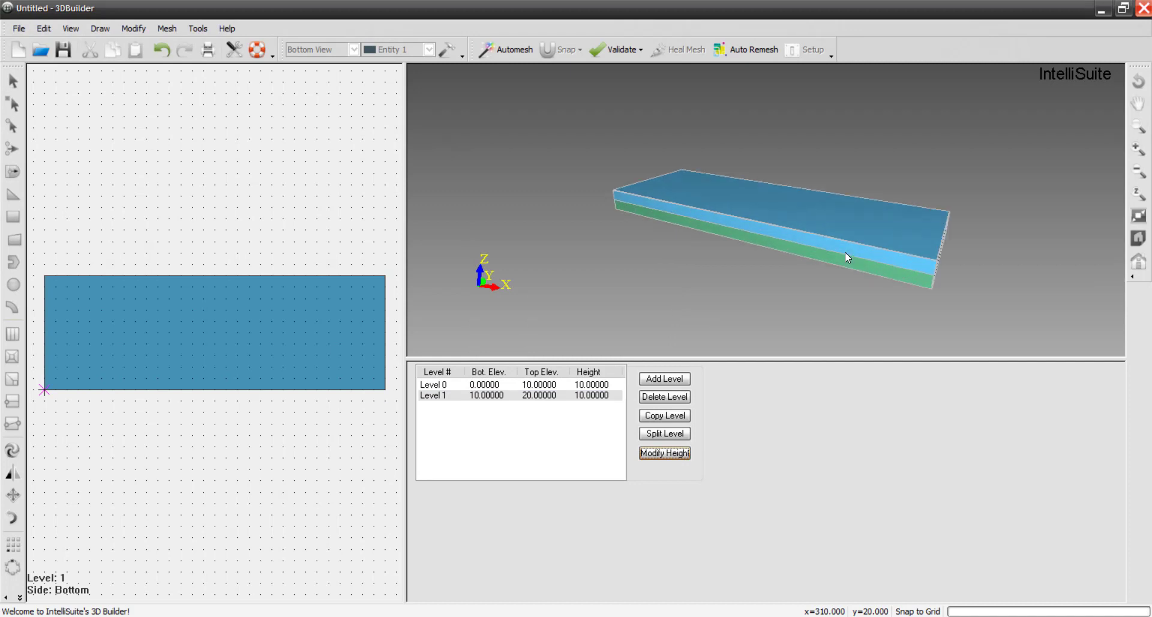
{"action": "left_click_drag", "start_coordinate": [845, 252], "coordinate": [779, 282]}
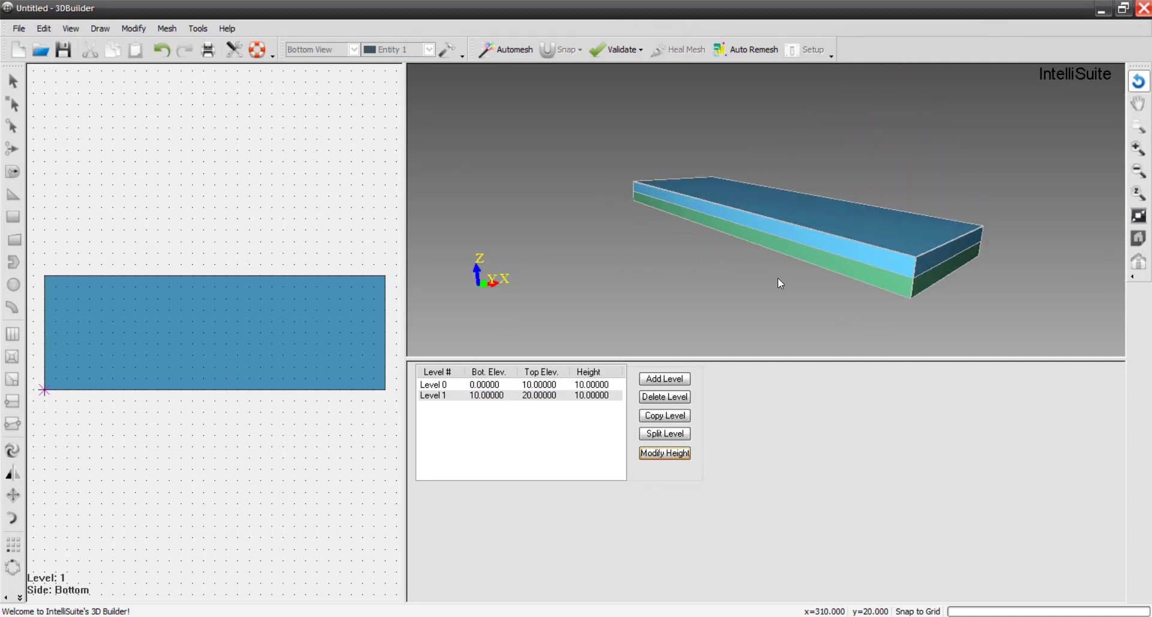
Step: Add a level above Level 0 with a height of 1
{"action": "left_click", "coordinate": [429, 385]}
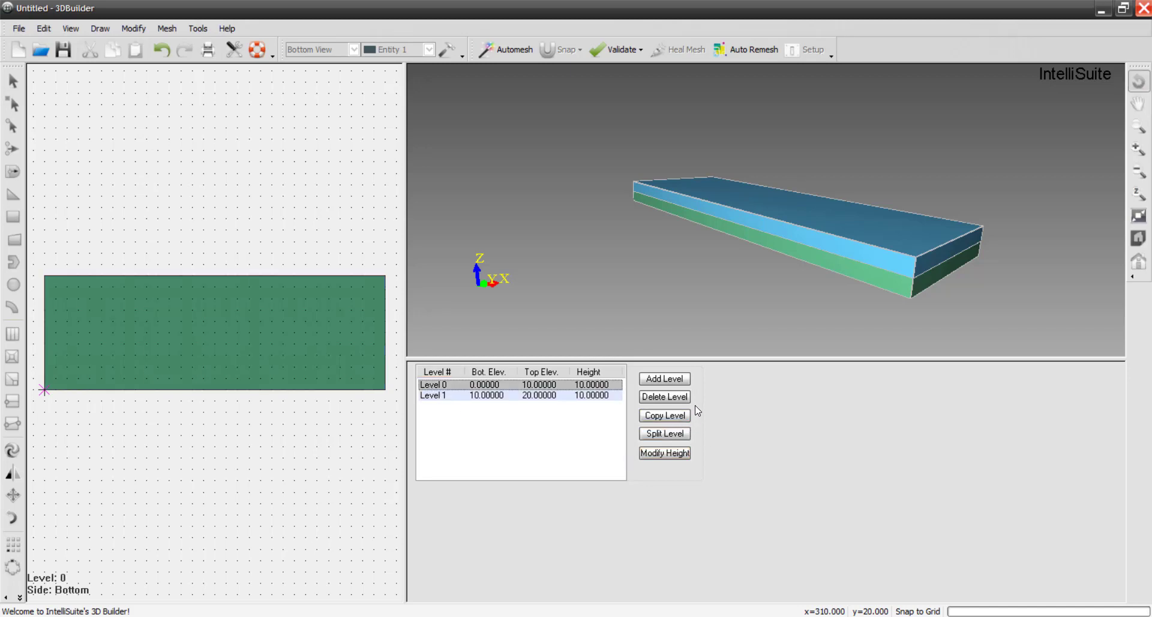
{"action": "left_click", "coordinate": [666, 379]}
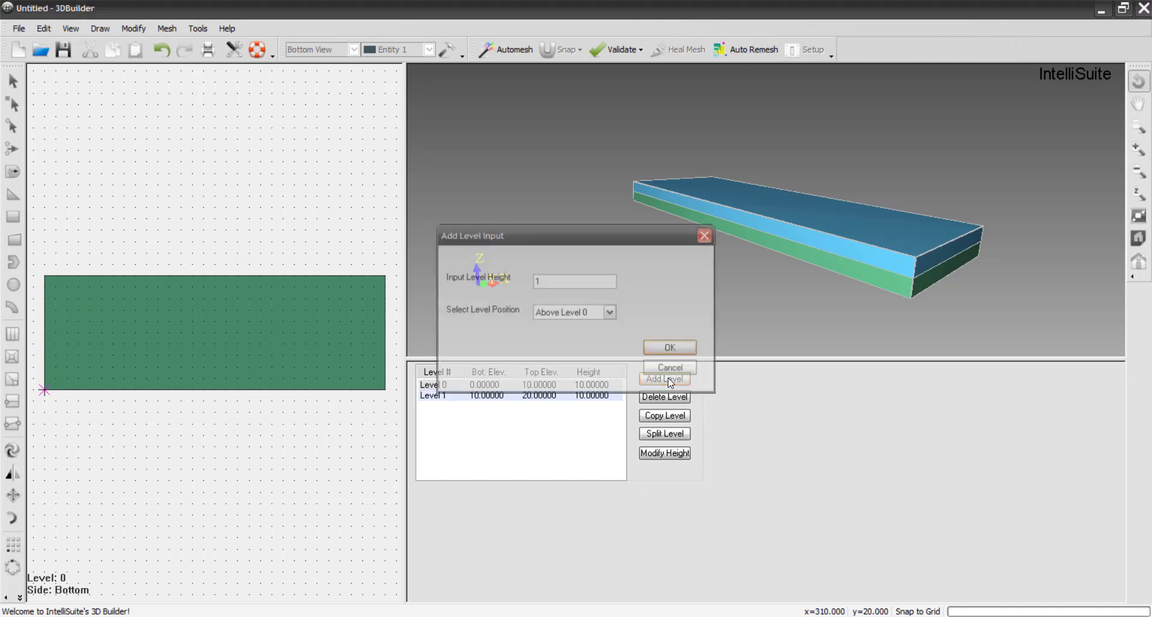
{"action": "left_click_drag", "start_coordinate": [571, 232], "coordinate": [513, 151]}
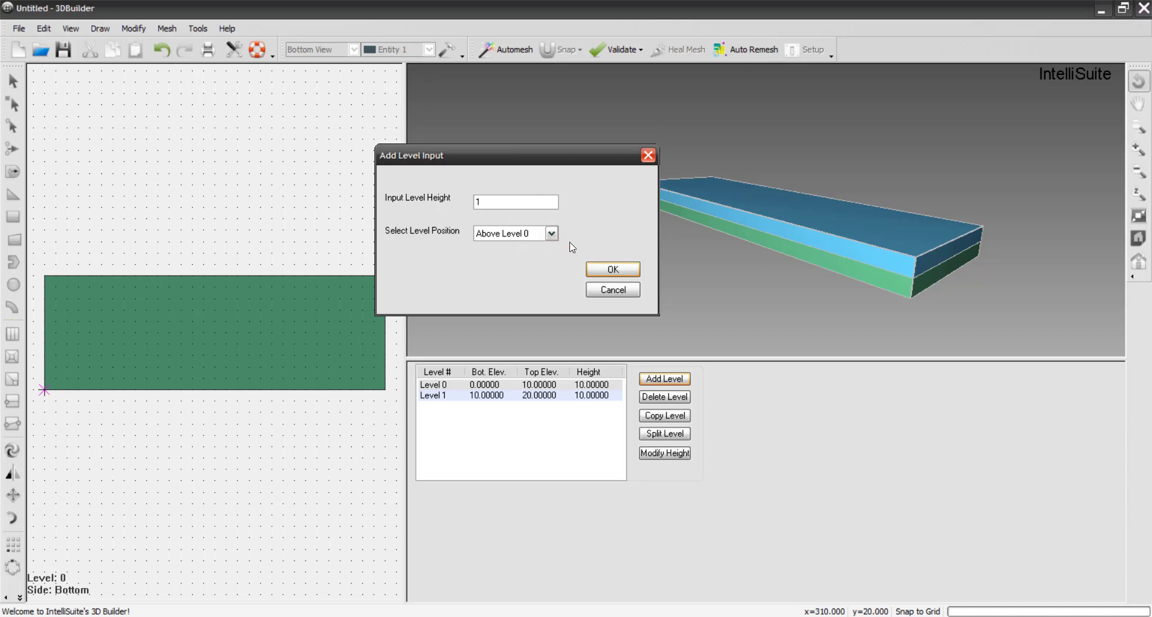
{"action": "left_click", "coordinate": [613, 269]}
Step: Set the height of the empty gap level, Level 1, to 5 µm
{"action": "left_click", "coordinate": [440, 395]}
{"action": "left_click", "coordinate": [441, 396]}
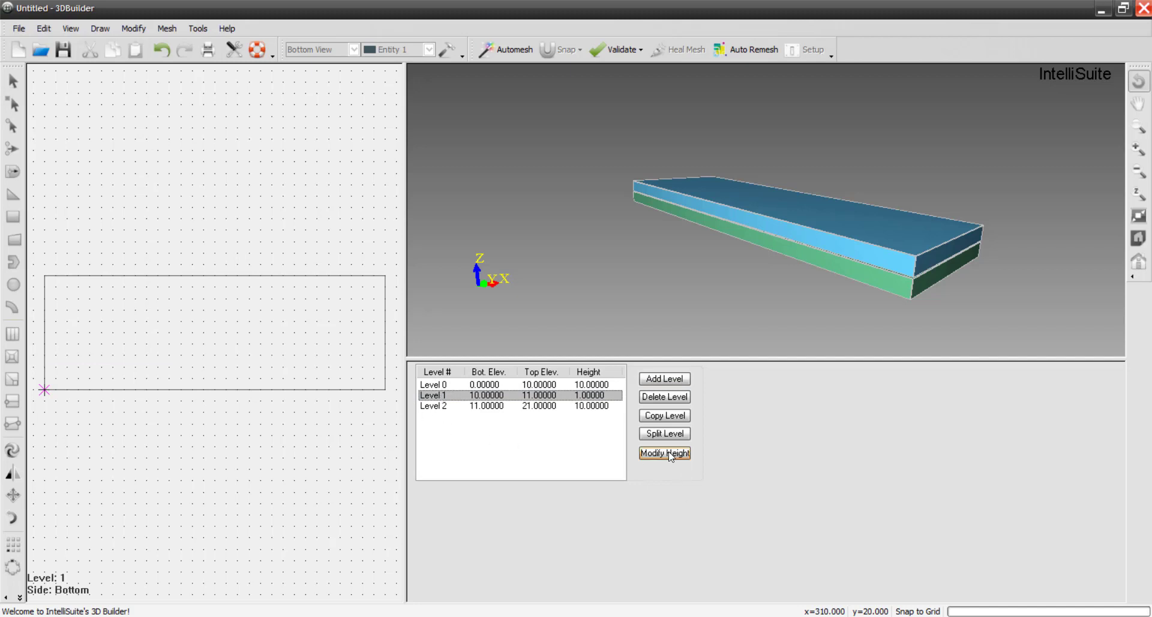
{"action": "left_click", "coordinate": [440, 409]}
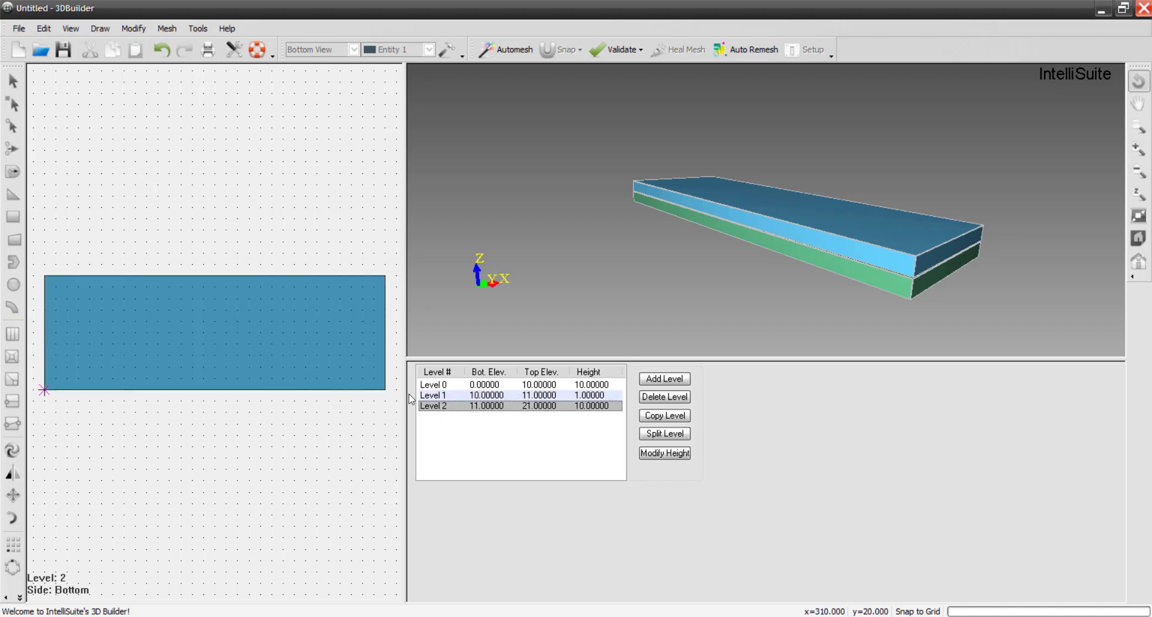
{"action": "left_click", "coordinate": [434, 400]}
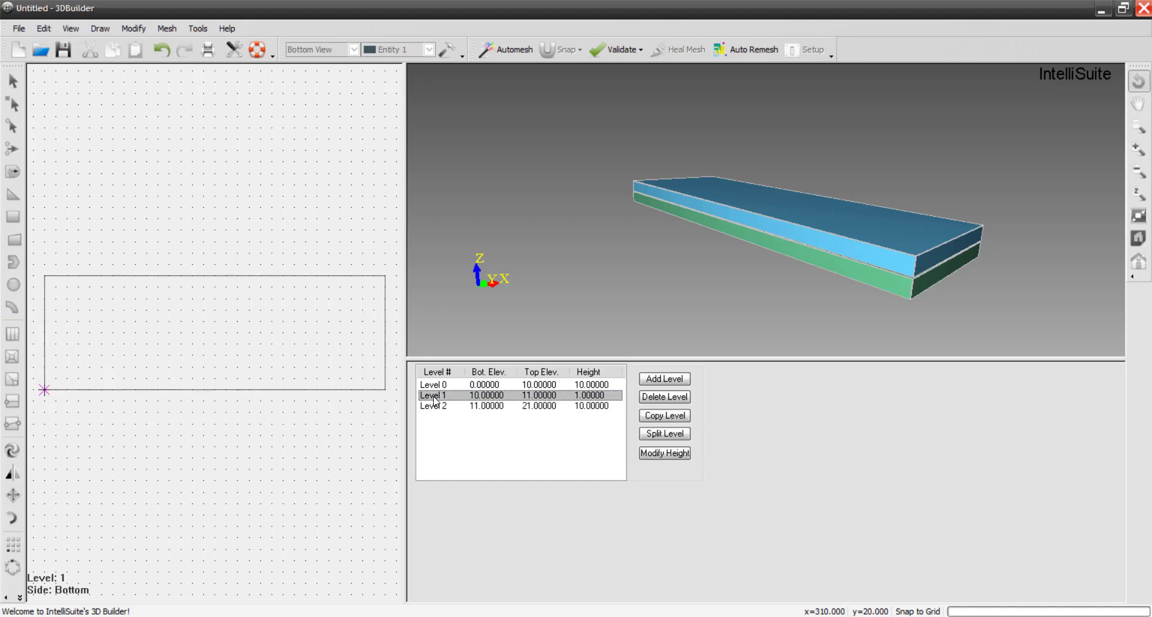
{"action": "left_click", "coordinate": [666, 454]}
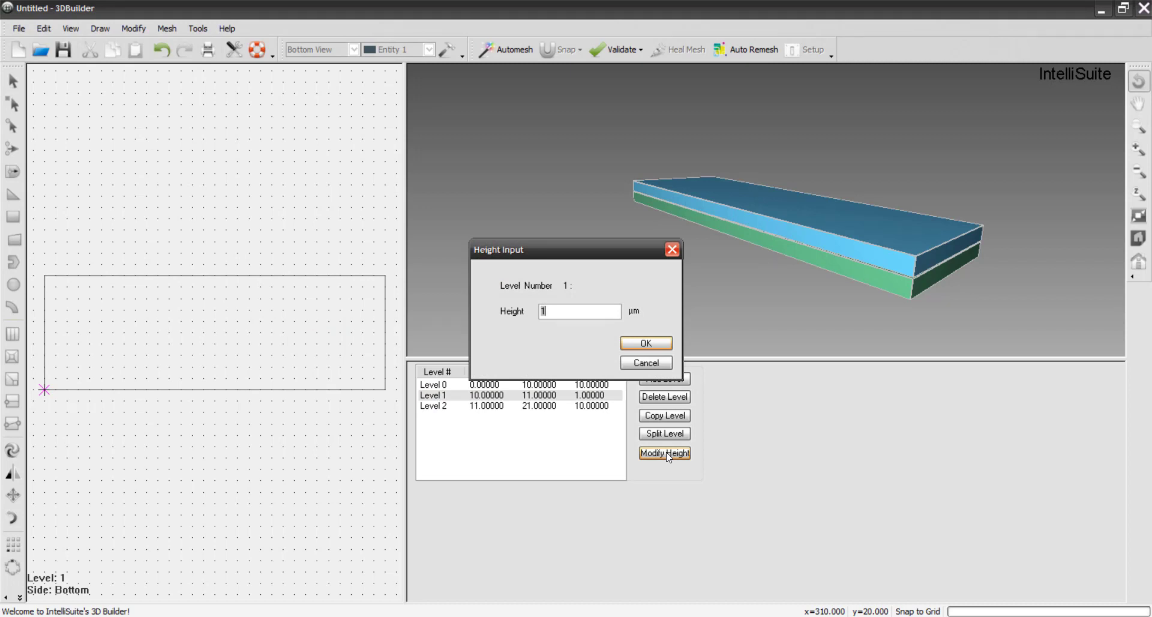
{"action": "type", "text": "5"}
{"action": "left_click", "coordinate": [651, 341]}
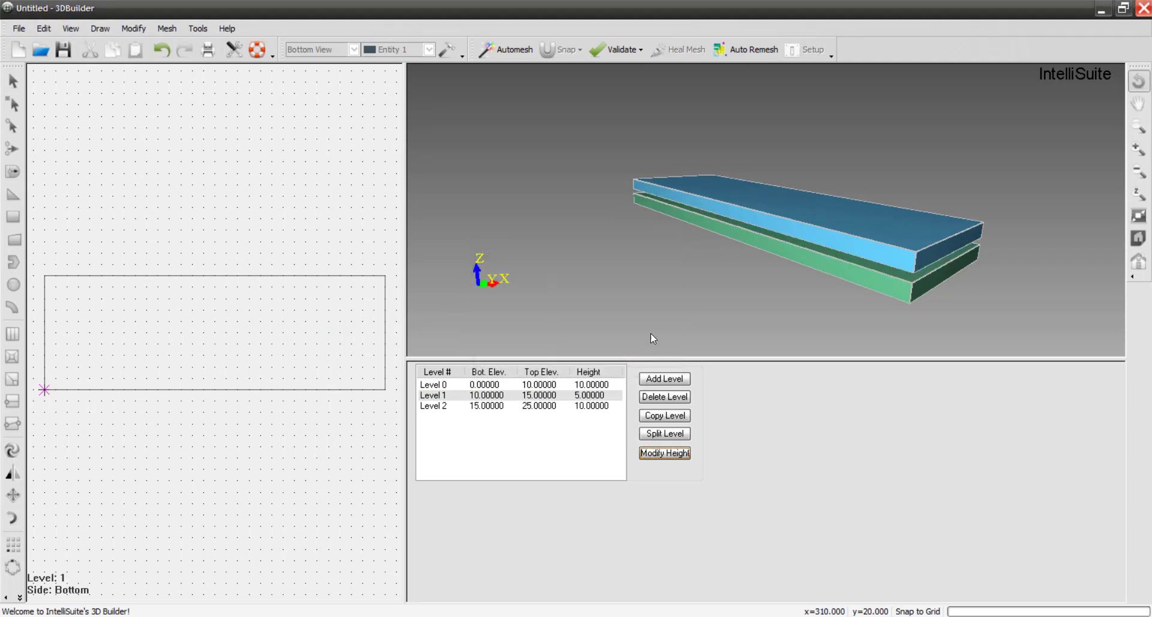
Step: Enlarge the 3D view area and examine the gap between the two layers from several angles
{"action": "scroll", "coordinate": [689, 294], "scroll_direction": "up", "scroll_amount": 1}
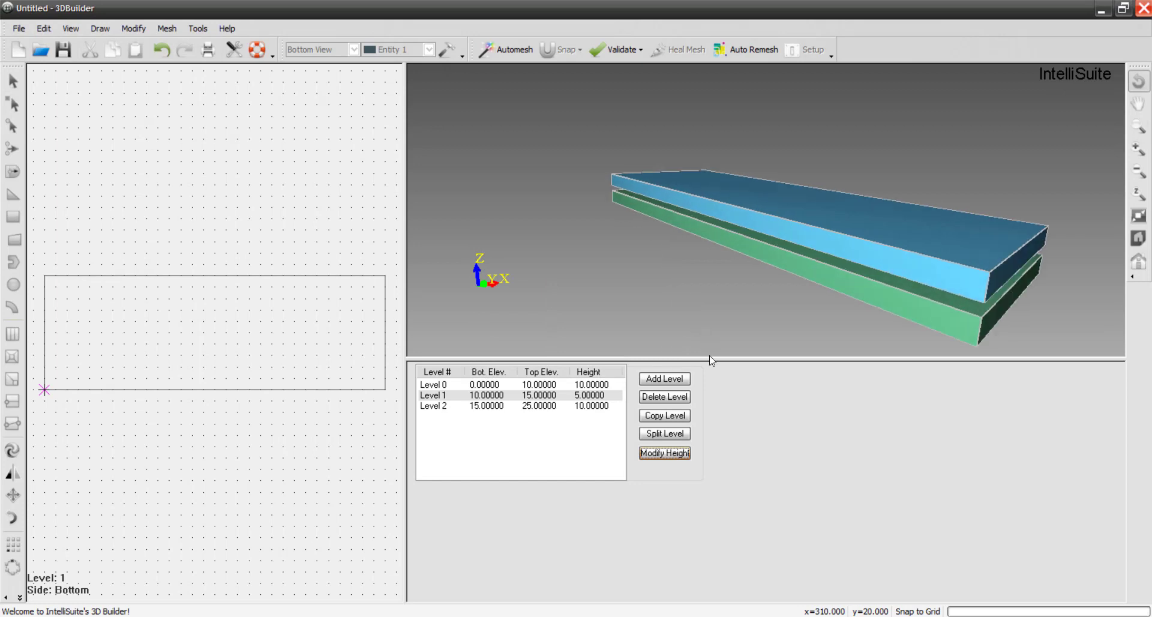
{"action": "left_click_drag", "start_coordinate": [711, 359], "coordinate": [705, 477]}
{"action": "scroll", "coordinate": [883, 282], "scroll_direction": "down", "scroll_amount": 2}
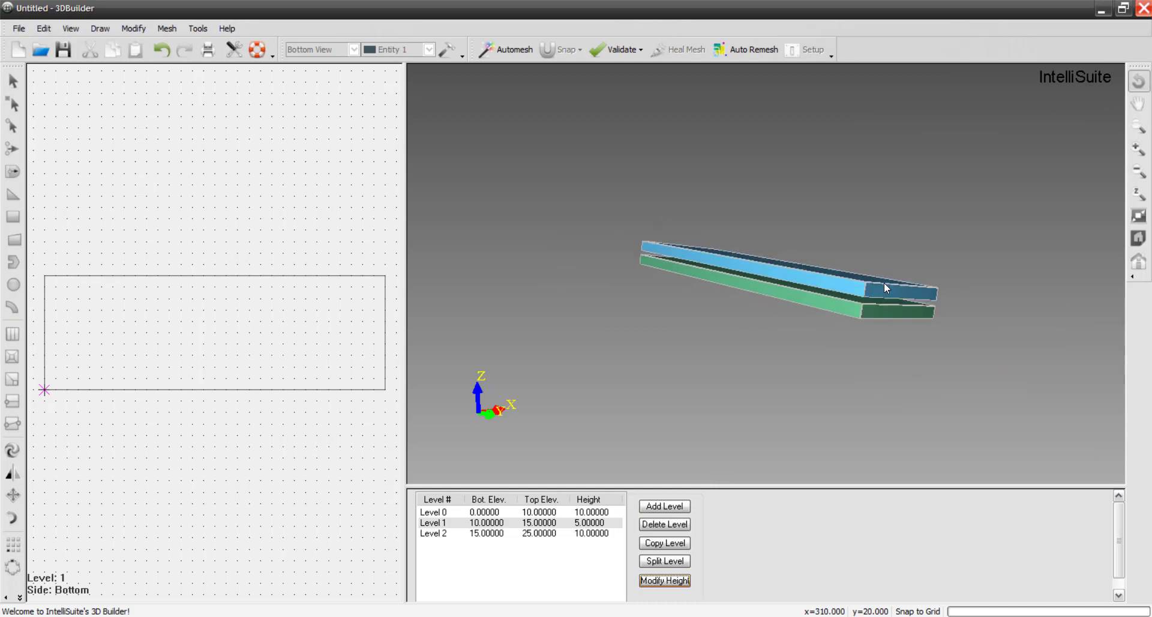
{"action": "left_click_drag", "start_coordinate": [883, 281], "coordinate": [700, 330]}
{"action": "left_click_drag", "start_coordinate": [538, 363], "coordinate": [703, 372]}
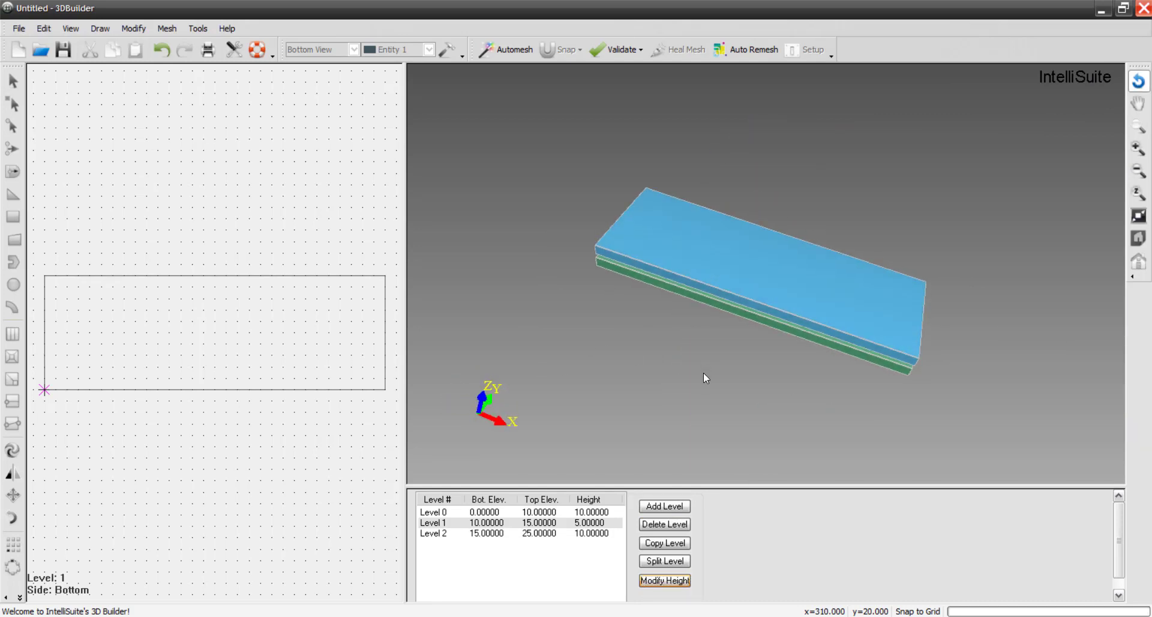
Step: Save the 3D model in the Cantilever folder under the file name canti
{"action": "left_click", "coordinate": [63, 49]}
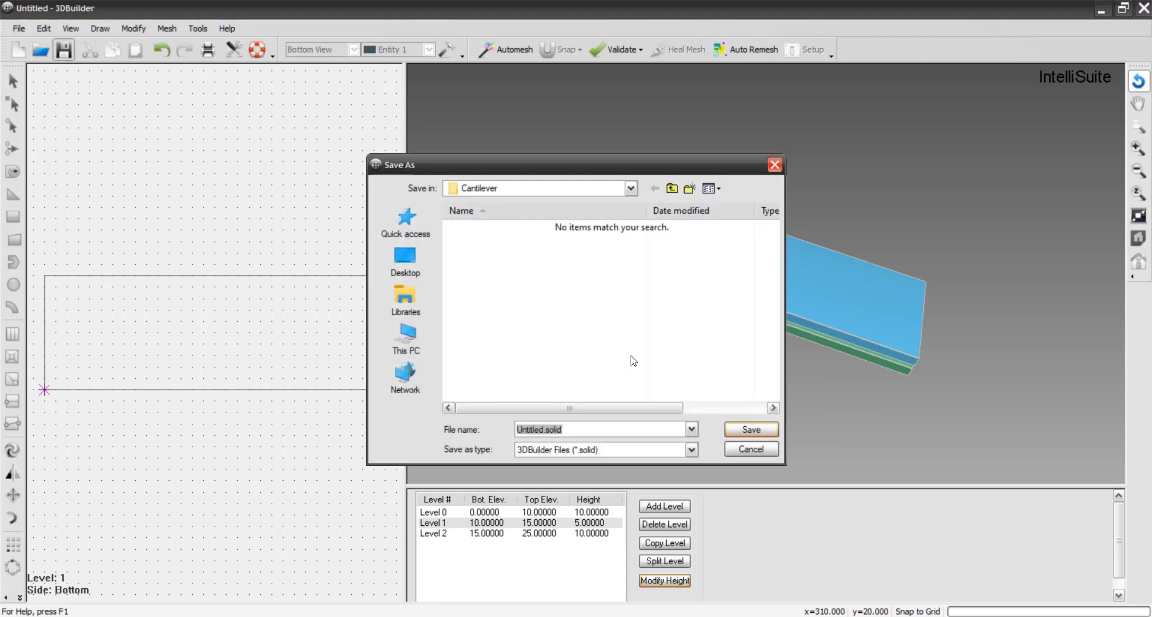
{"action": "type", "text": "canti"}
{"action": "key", "text": "Return"}
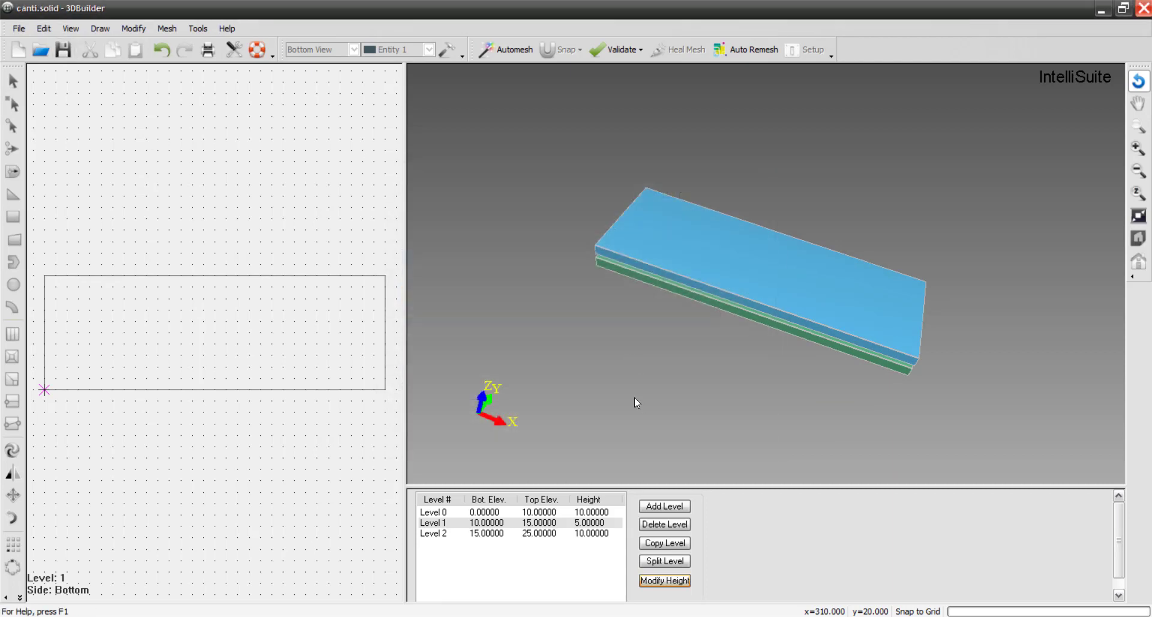
Step: Check mesh connectivity and conformity, and export the model to the ThermoElectroMechanical analysis module as canti
{"action": "left_click", "coordinate": [18, 28]}
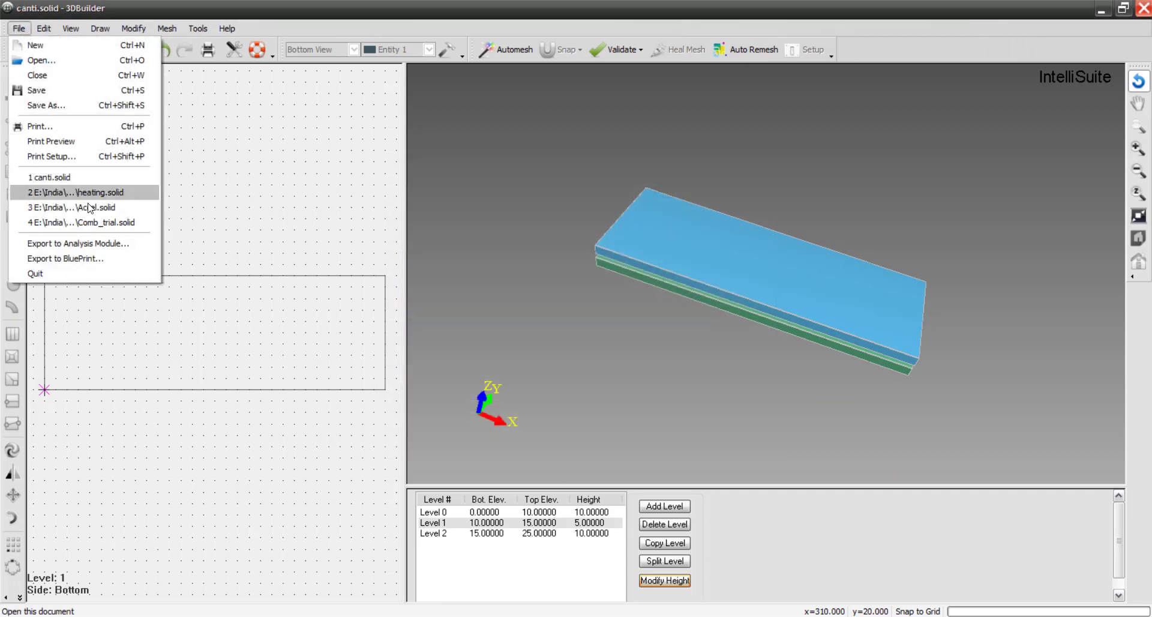
{"action": "left_click", "coordinate": [90, 242]}
{"action": "left_click", "coordinate": [530, 284]}
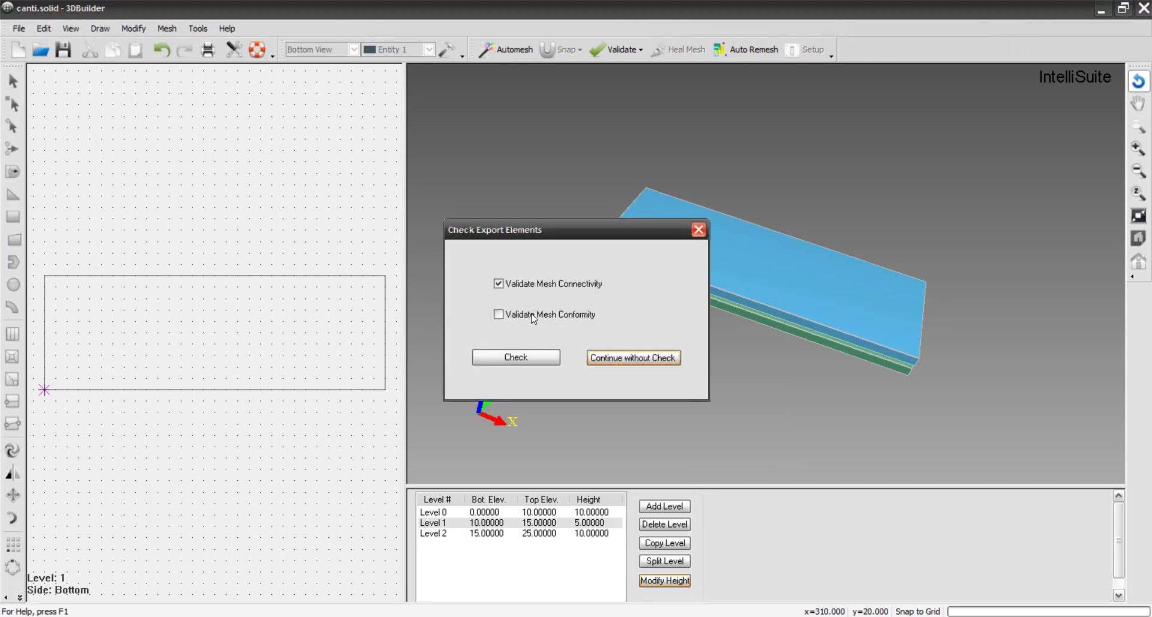
{"action": "left_click", "coordinate": [534, 314]}
{"action": "left_click", "coordinate": [526, 360]}
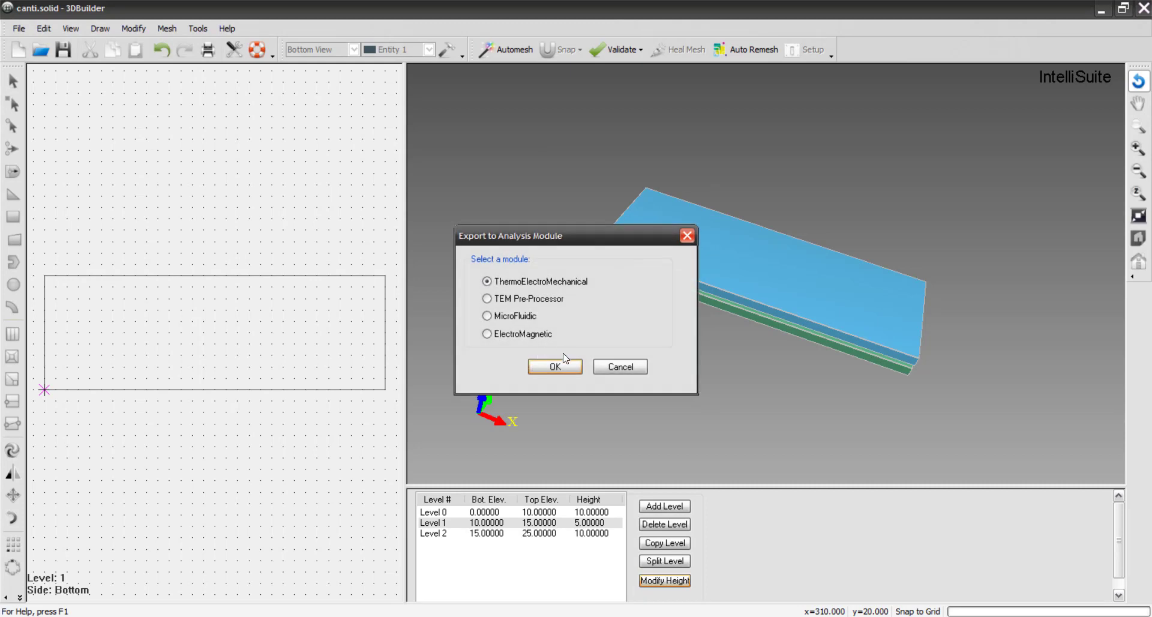
{"action": "left_click", "coordinate": [552, 367]}
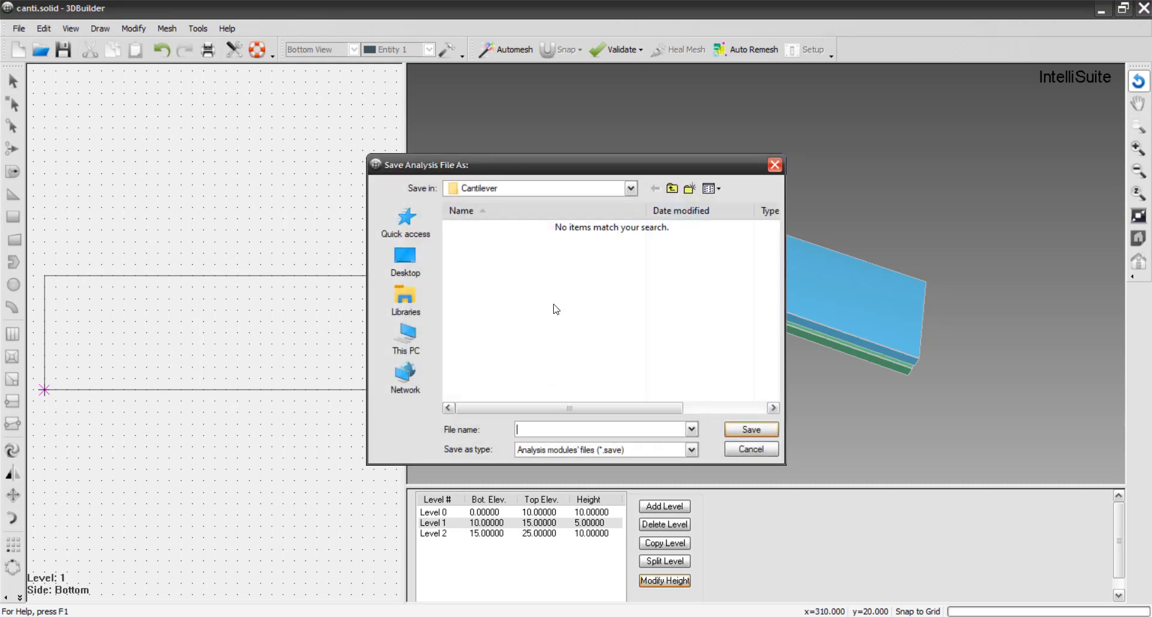
{"action": "type", "text": "canti"}
{"action": "key", "text": "Return"}
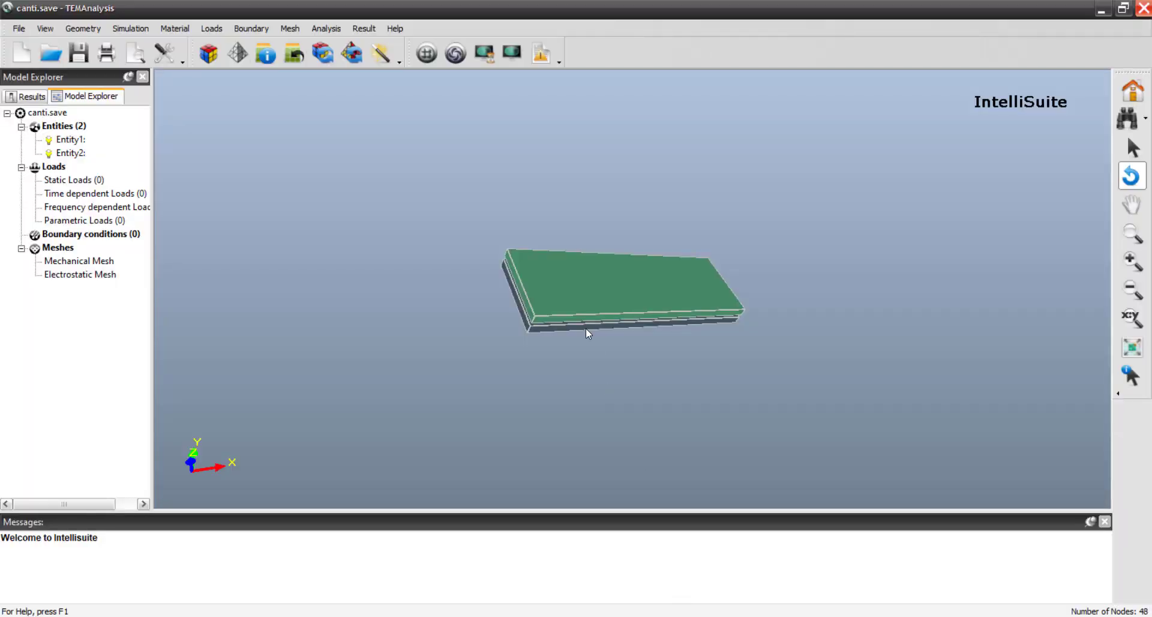
Step: Configure the simulation as a Static calculation with the ThermoElectroMechanical Relaxation analysis type
{"action": "left_click", "coordinate": [130, 28]}
{"action": "left_click", "coordinate": [154, 44]}
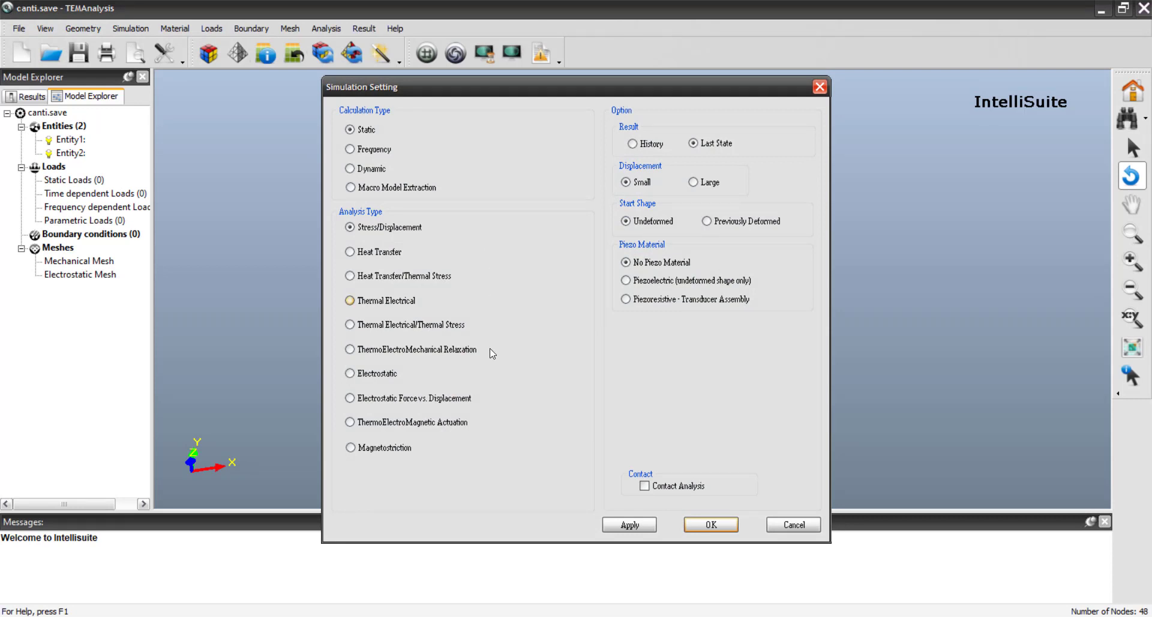
{"action": "left_click", "coordinate": [414, 349]}
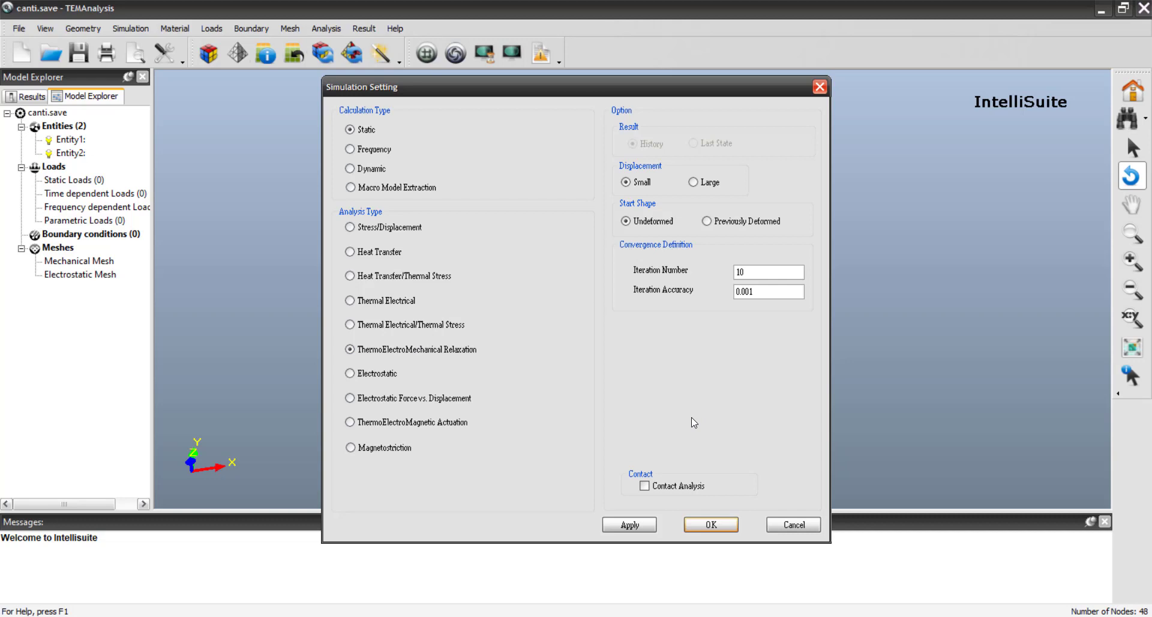
{"action": "left_click", "coordinate": [633, 525]}
{"action": "left_click", "coordinate": [714, 523]}
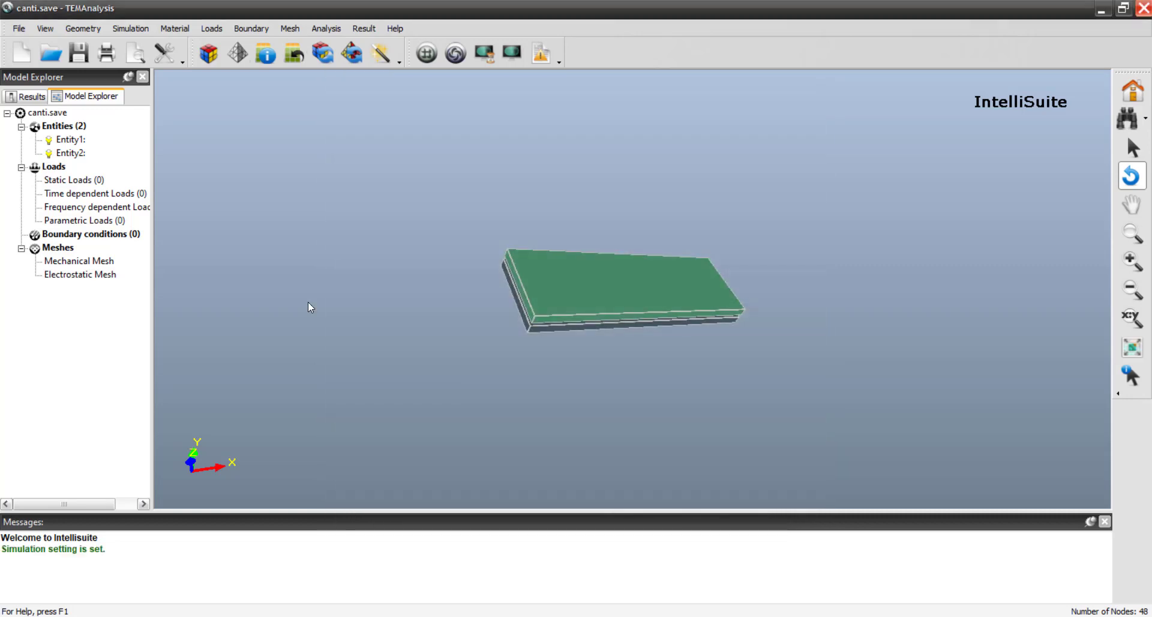
Step: Import the Si_Czochralski_100 material properties for both Material 1 and Material 2 in the Material Manager
{"action": "left_click", "coordinate": [188, 29]}
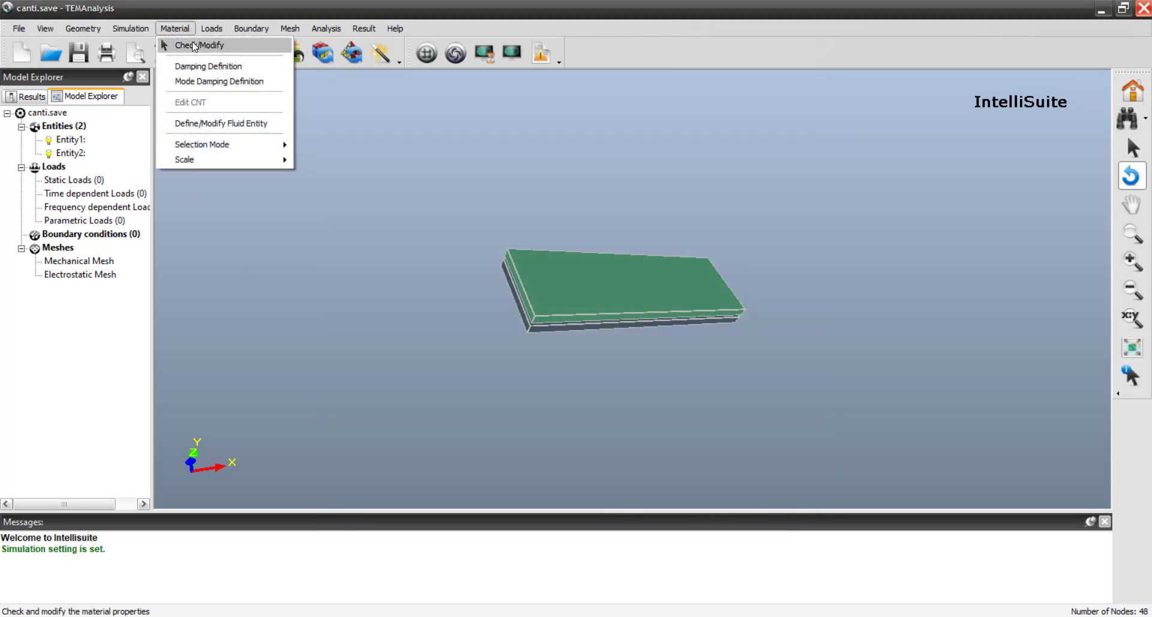
{"action": "left_click", "coordinate": [194, 46]}
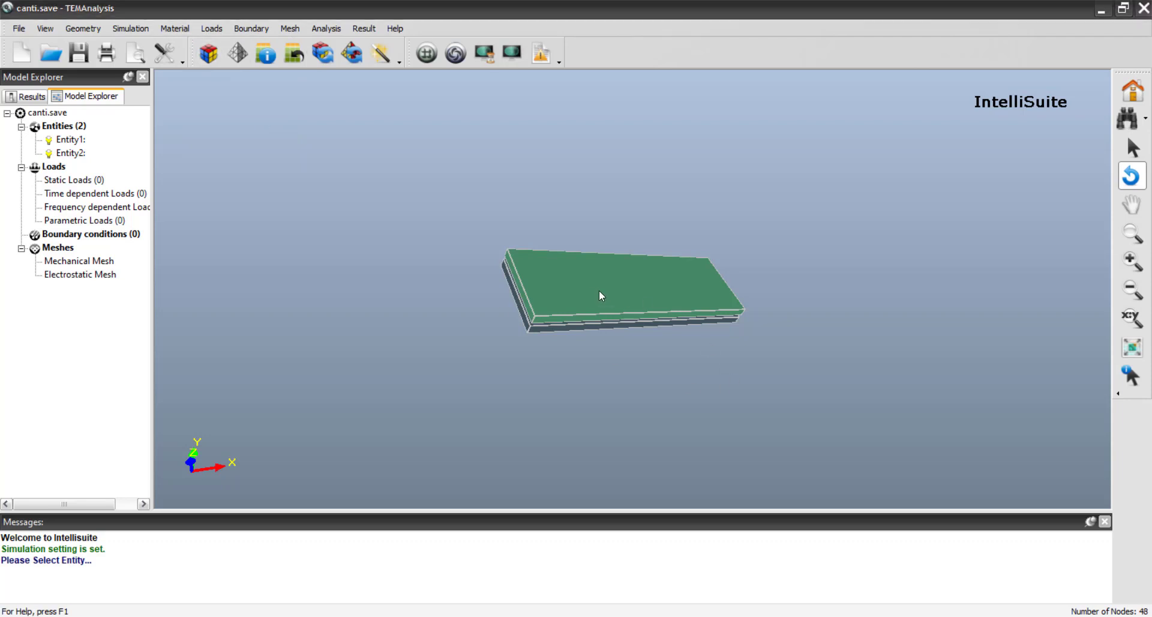
{"action": "left_click", "coordinate": [559, 297]}
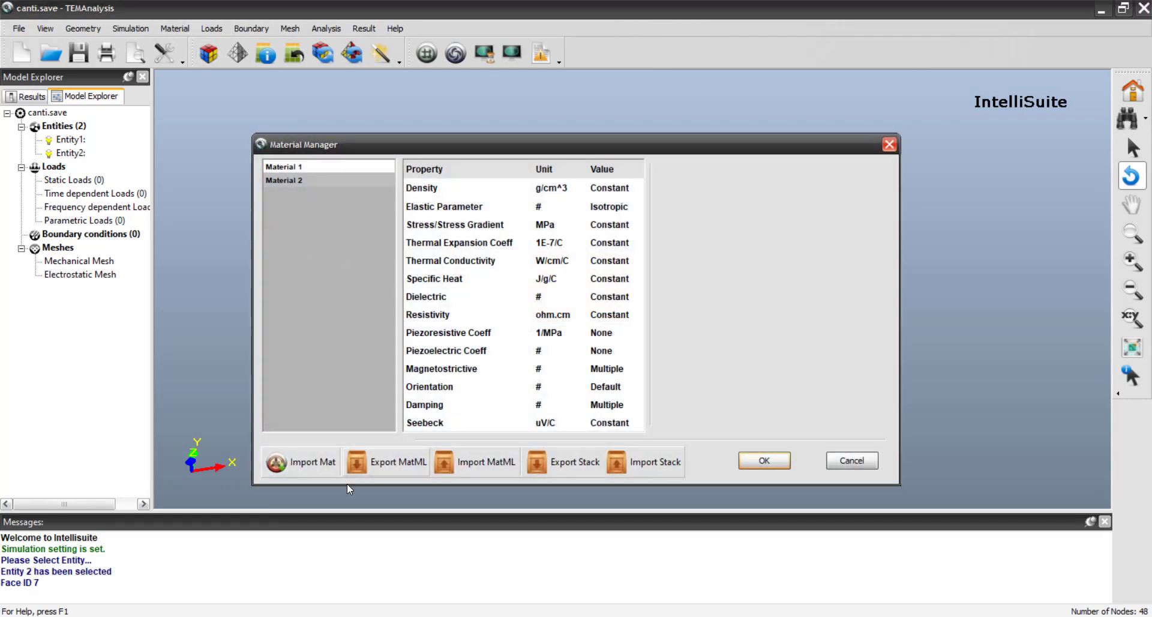
{"action": "left_click", "coordinate": [301, 461]}
{"action": "left_click", "coordinate": [470, 265]}
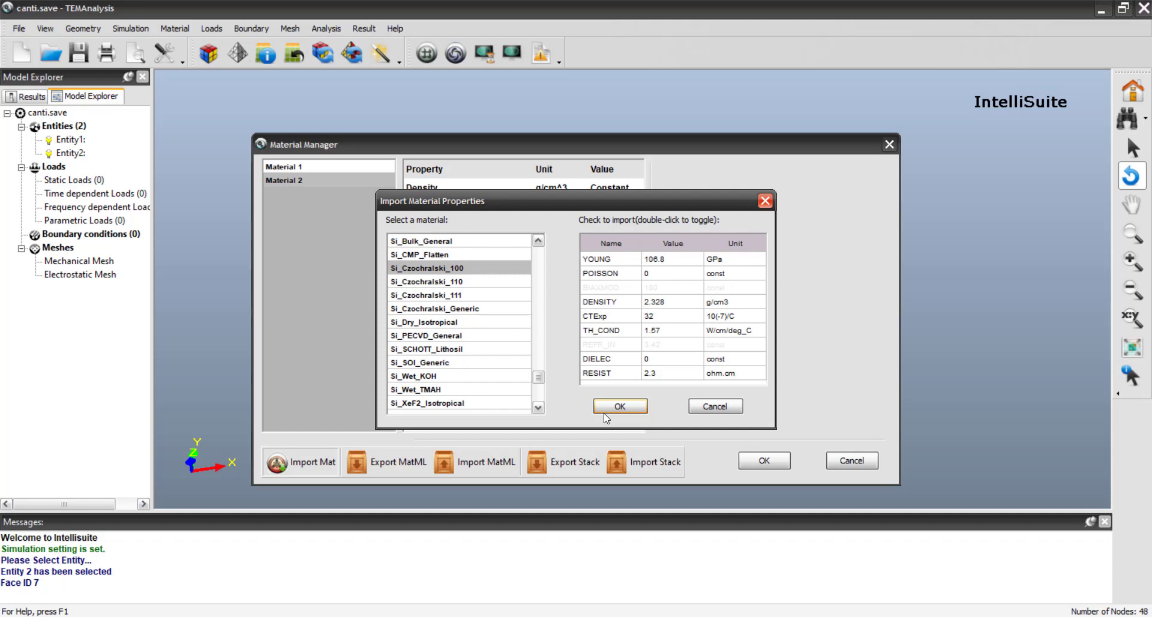
{"action": "left_click", "coordinate": [618, 406]}
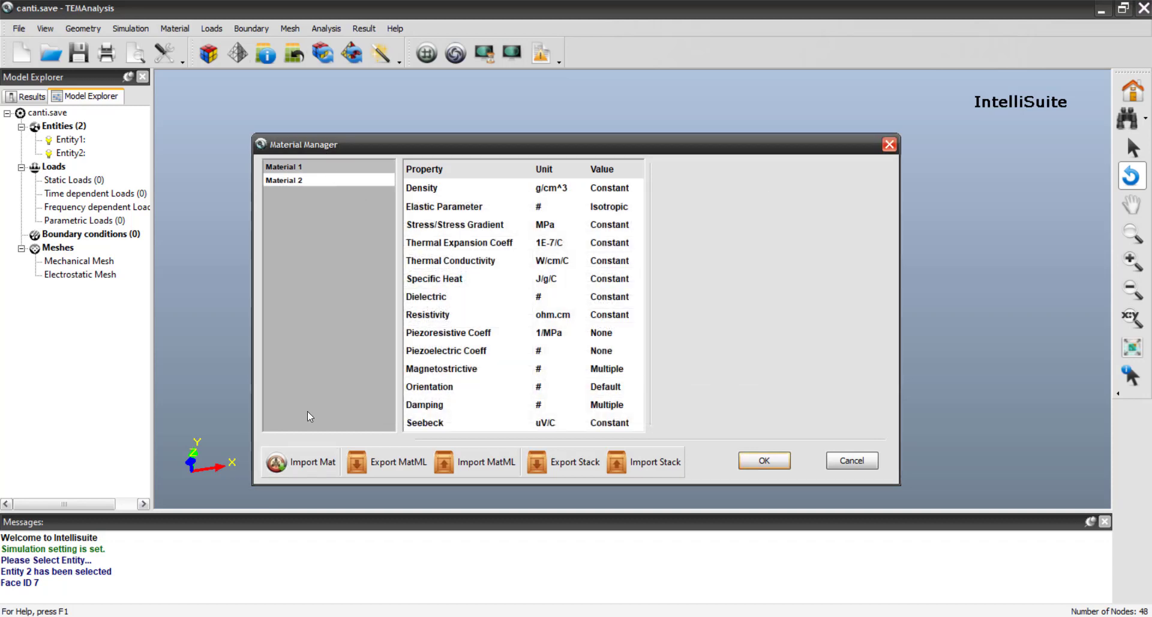
{"action": "left_click", "coordinate": [271, 465]}
{"action": "left_click", "coordinate": [485, 269]}
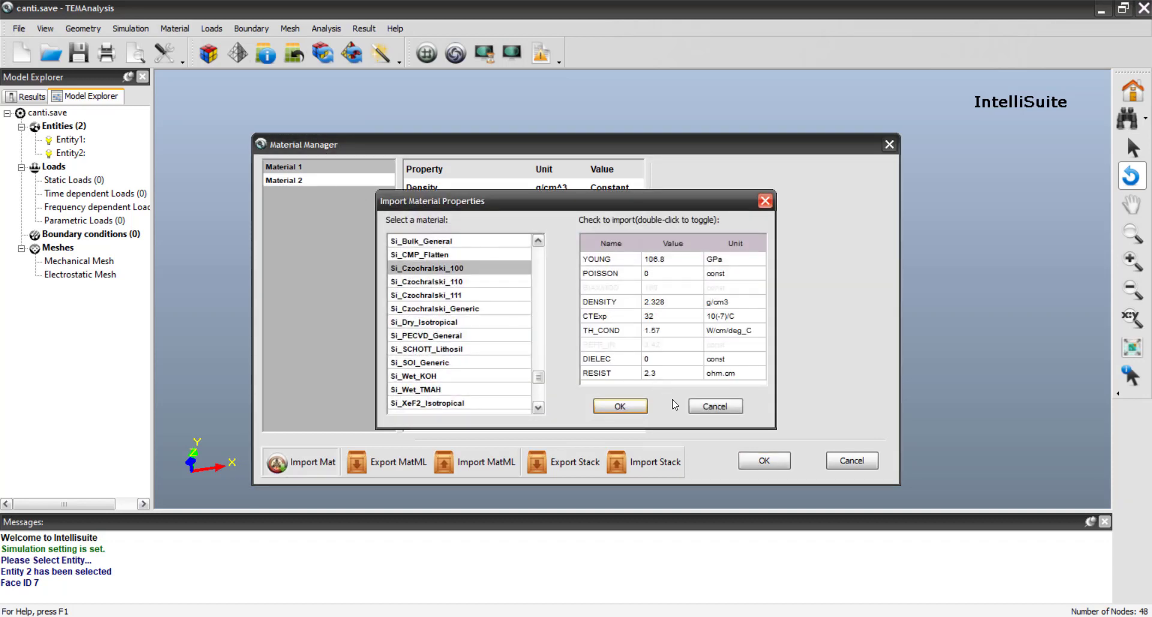
{"action": "left_click", "coordinate": [620, 407]}
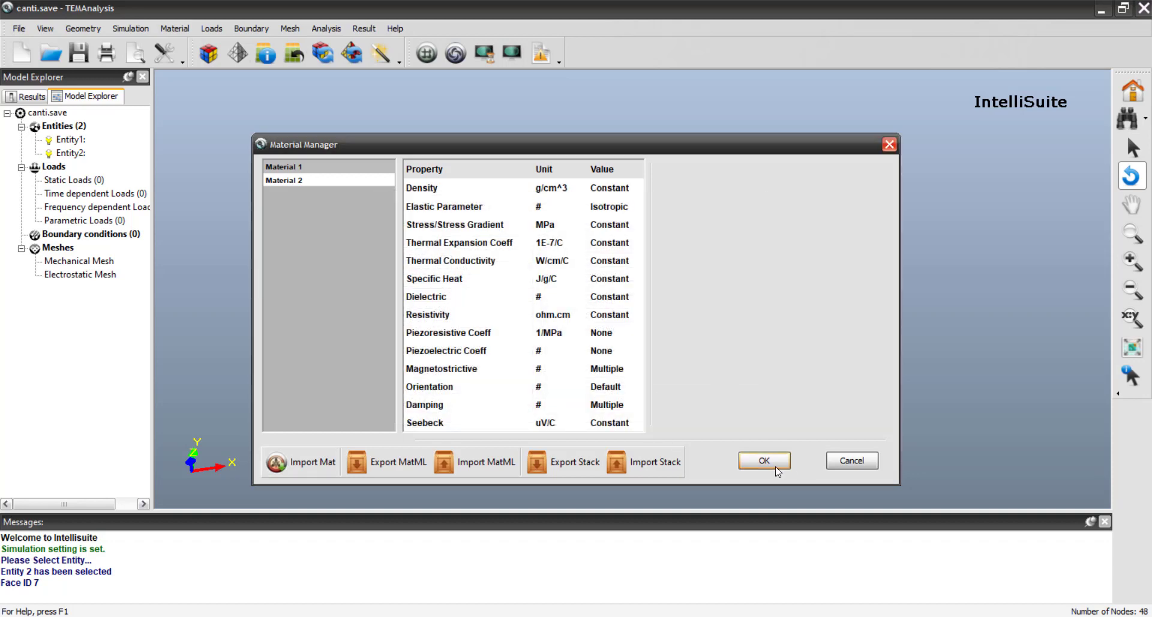
{"action": "left_click", "coordinate": [762, 460]}
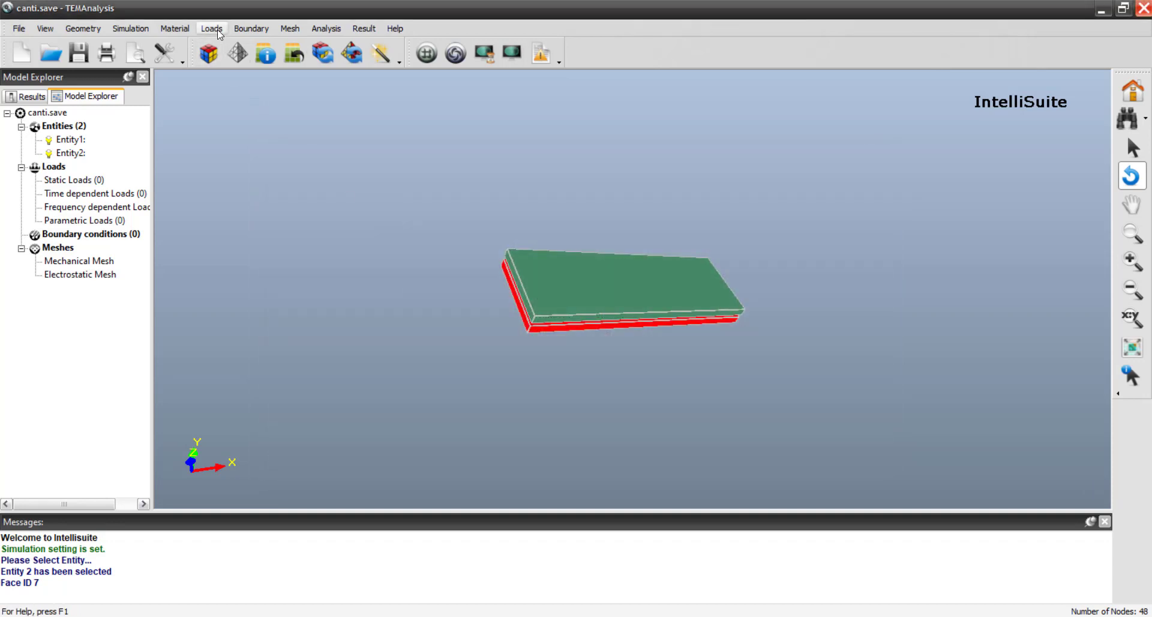
Step: Apply a voltage load of 25 volts to the whole upper layer entity
{"action": "left_click", "coordinate": [216, 30]}
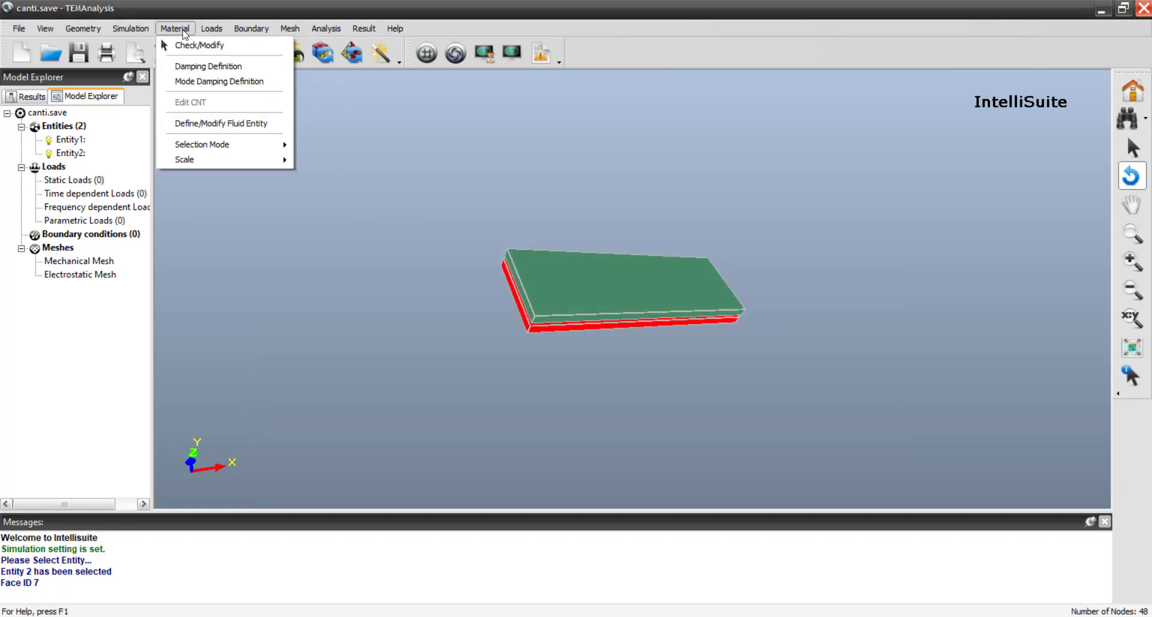
{"action": "mouse_move", "coordinate": [294, 181]}
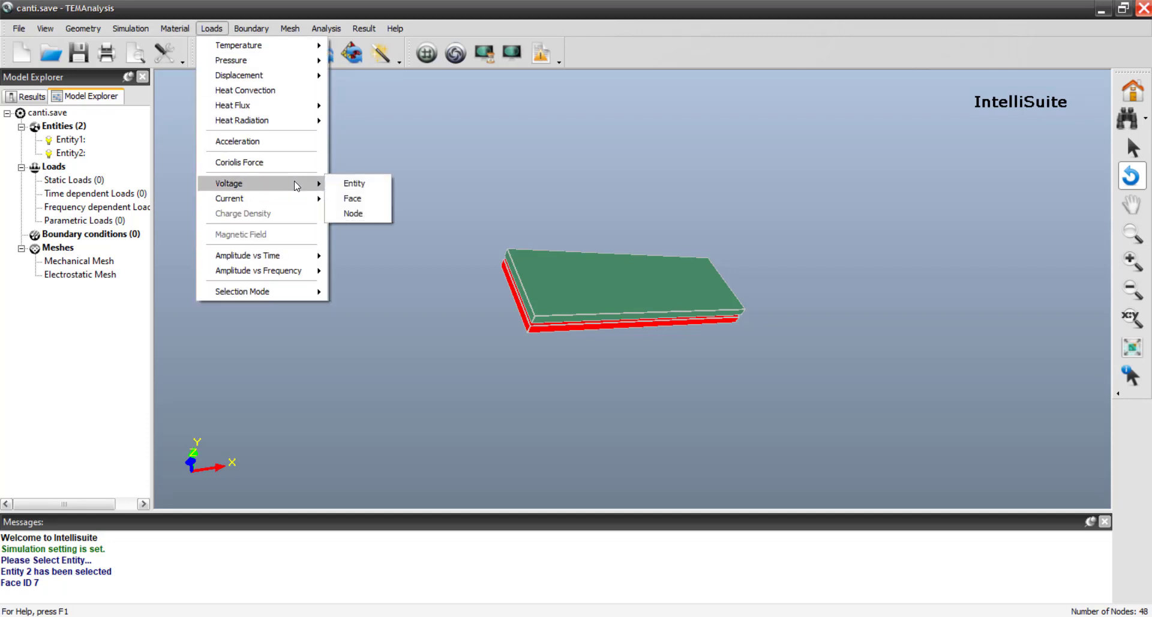
{"action": "left_click", "coordinate": [355, 181]}
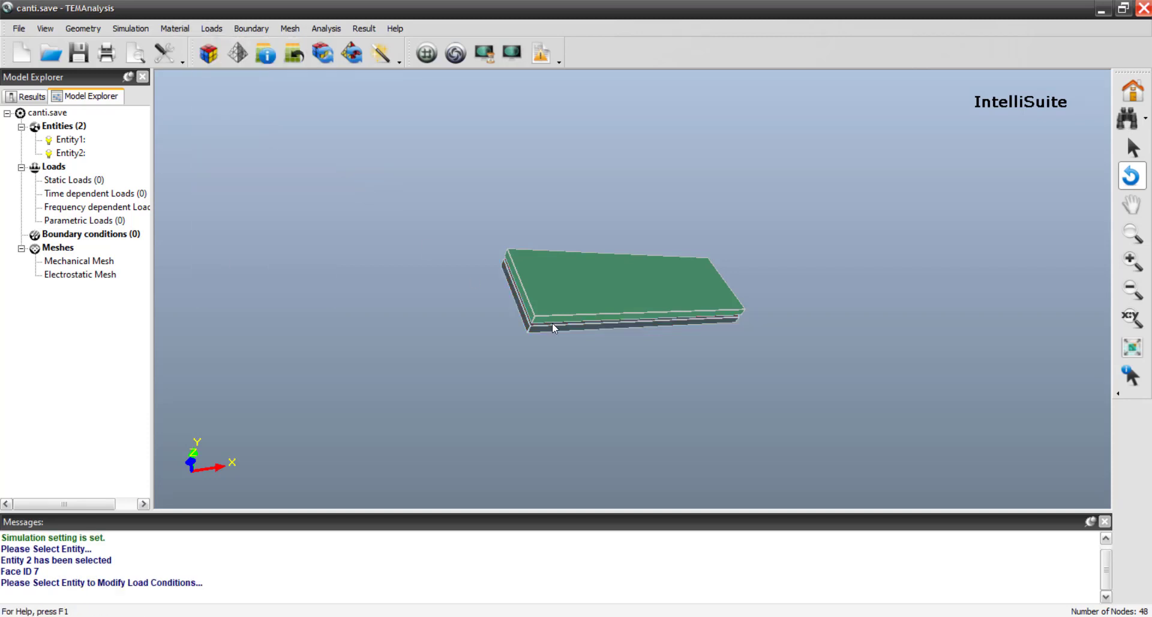
{"action": "left_click", "coordinate": [626, 278]}
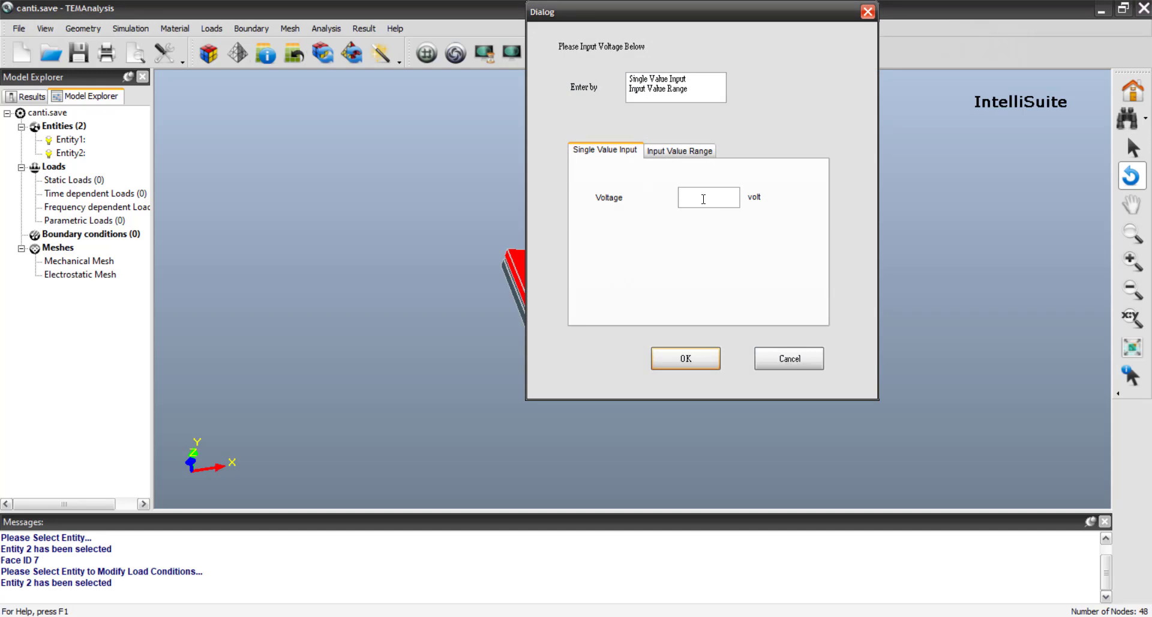
{"action": "type", "text": "25"}
{"action": "left_click", "coordinate": [684, 359]}
Step: Apply a voltage load of 0 volts to the whole lower layer entity
{"action": "left_click_drag", "start_coordinate": [605, 307], "coordinate": [620, 275]}
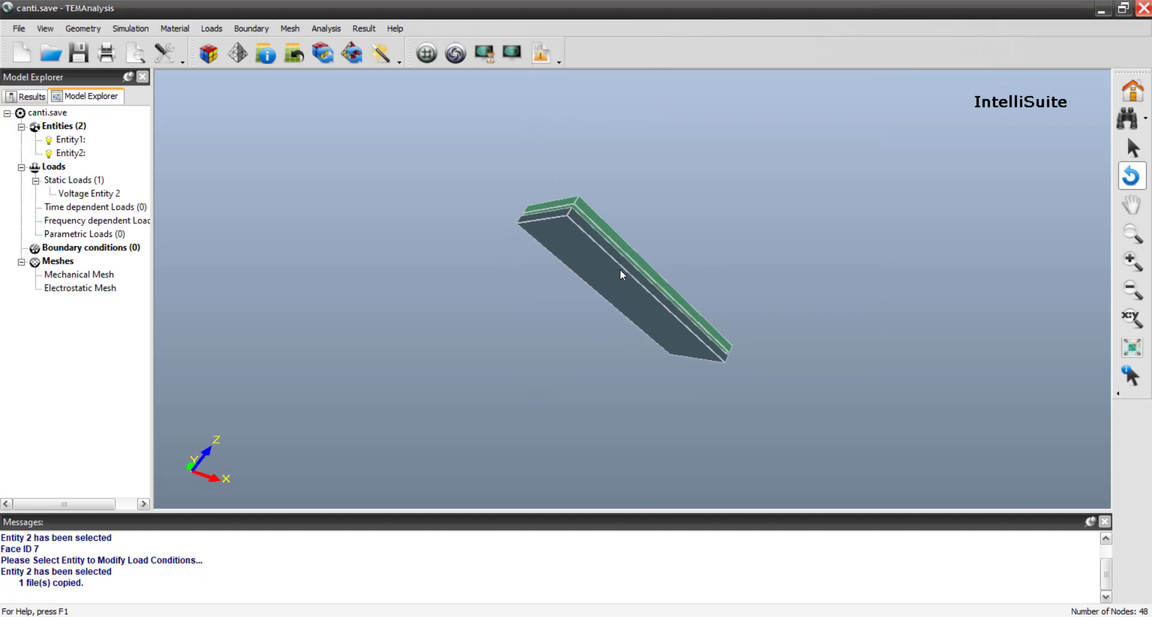
{"action": "left_click", "coordinate": [602, 272]}
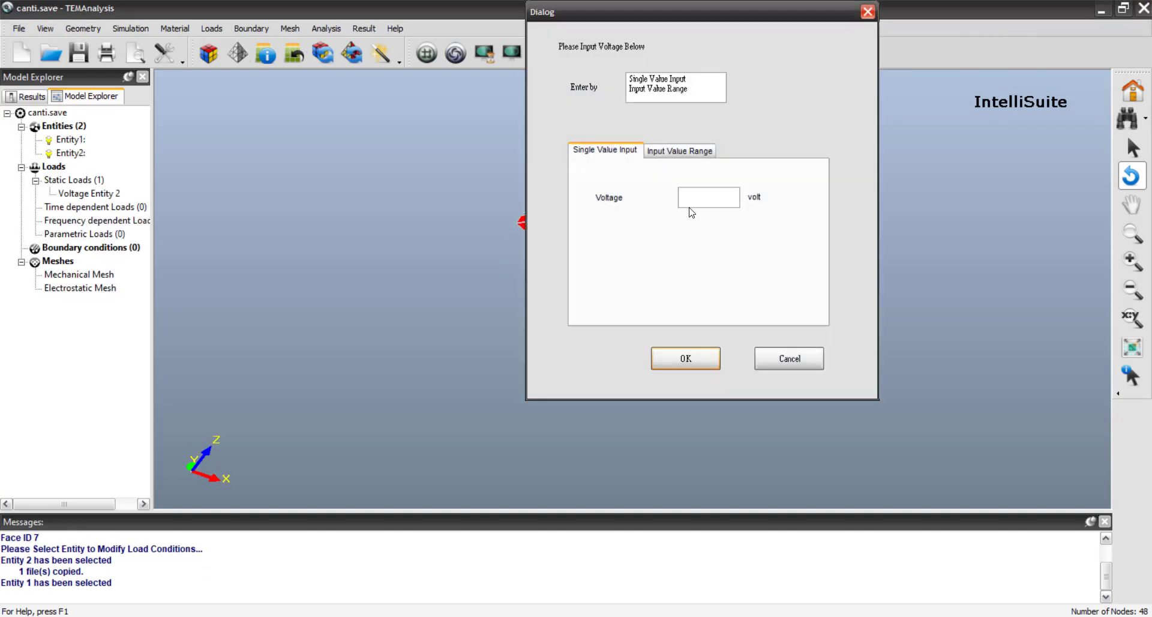
{"action": "type", "text": "0"}
{"action": "key", "text": "Return"}
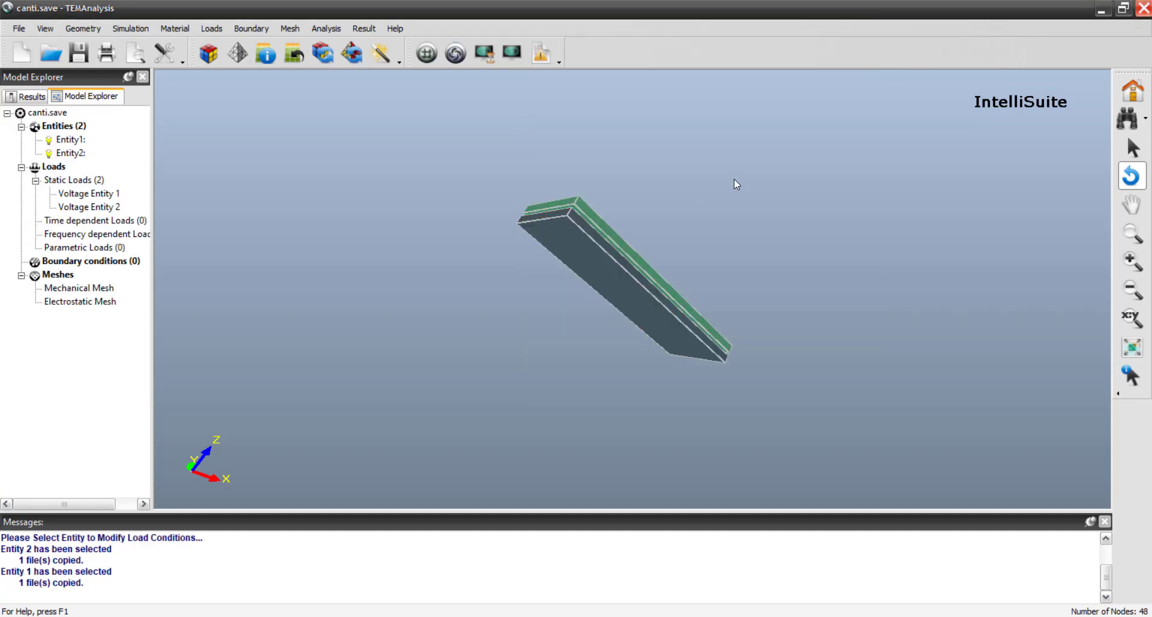
Step: Apply fixed boundary conditions to the lower layer's underside and to one of its short end faces
{"action": "left_click_drag", "start_coordinate": [733, 180], "coordinate": [648, 312]}
{"action": "left_click", "coordinate": [250, 29]}
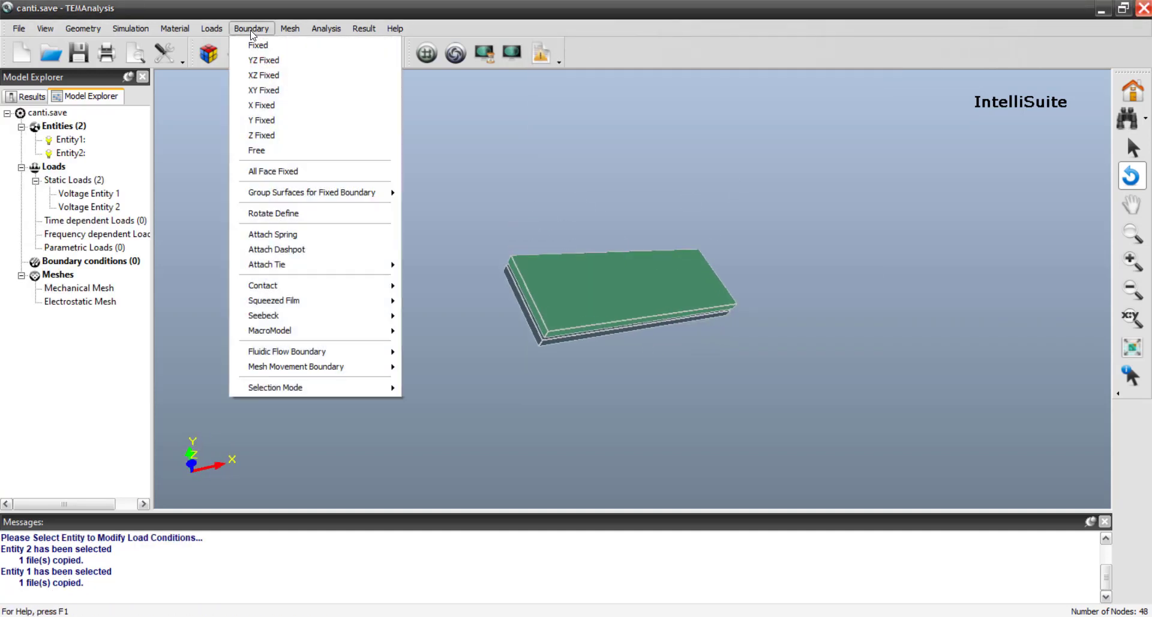
{"action": "left_click", "coordinate": [257, 45]}
{"action": "left_click_drag", "start_coordinate": [498, 330], "coordinate": [642, 234]}
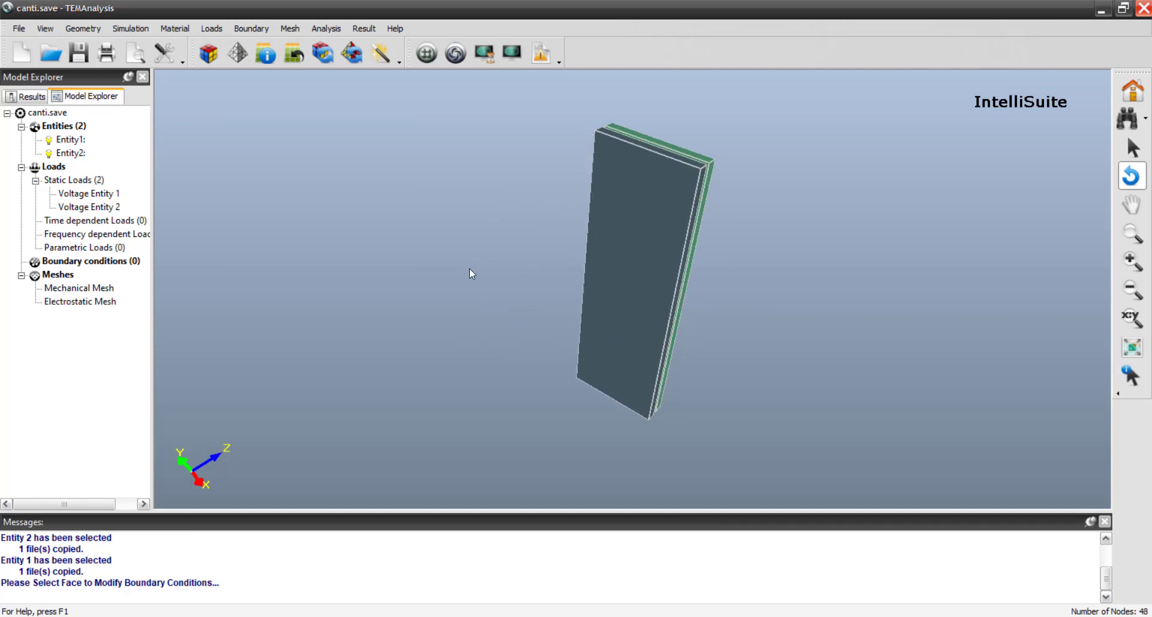
{"action": "left_click", "coordinate": [108, 118]}
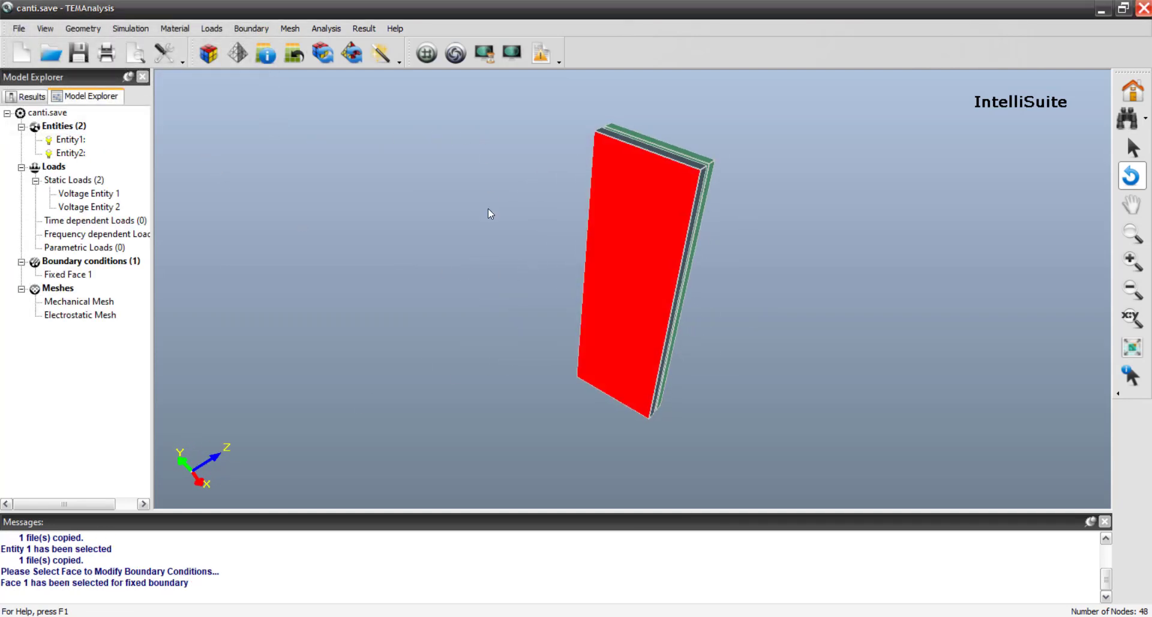
{"action": "left_click_drag", "start_coordinate": [489, 208], "coordinate": [507, 295]}
{"action": "left_click", "coordinate": [602, 274]}
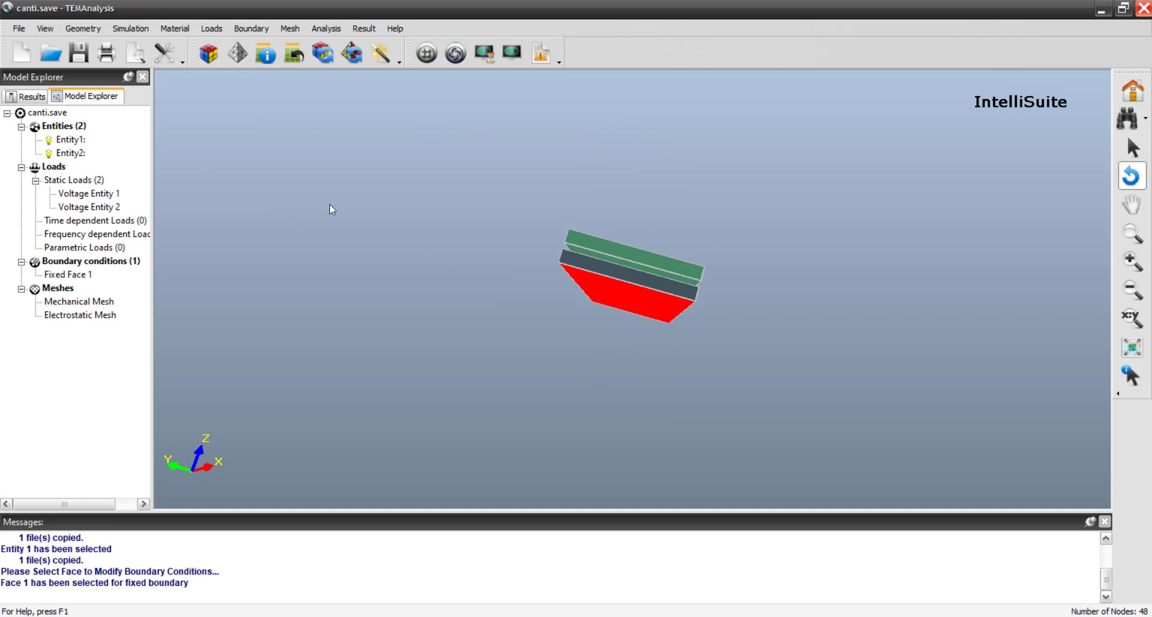
{"action": "left_click", "coordinate": [114, 119]}
Step: Apply a fixed boundary condition to the opposite short end face of the lower layer, Face 4
{"action": "left_click_drag", "start_coordinate": [799, 248], "coordinate": [745, 398]}
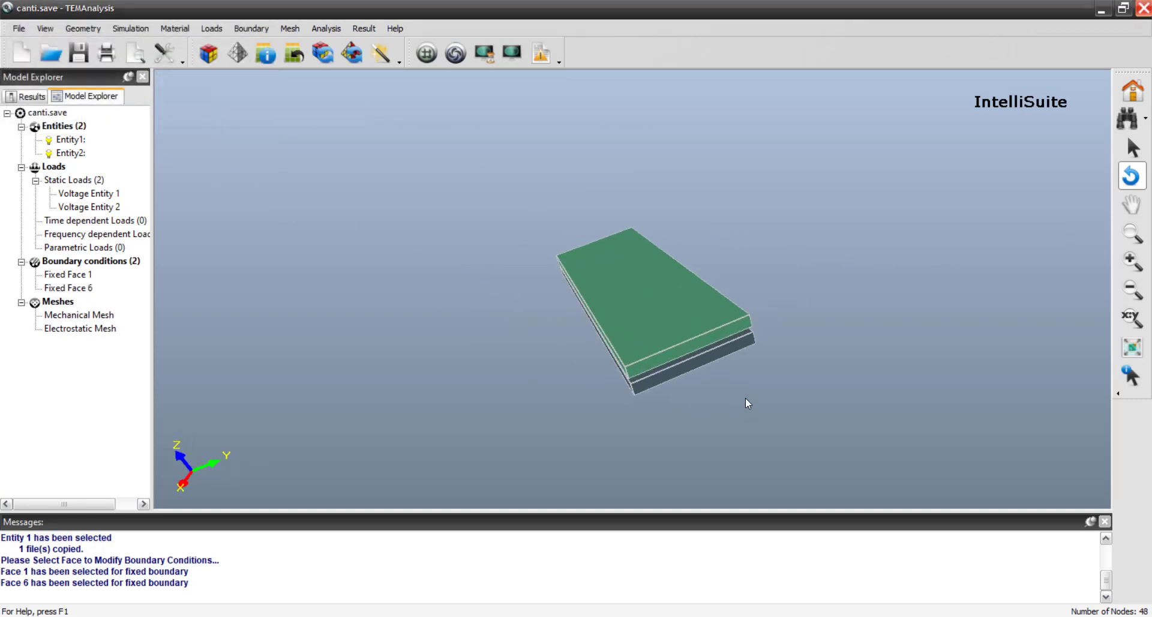
{"action": "left_click", "coordinate": [694, 358]}
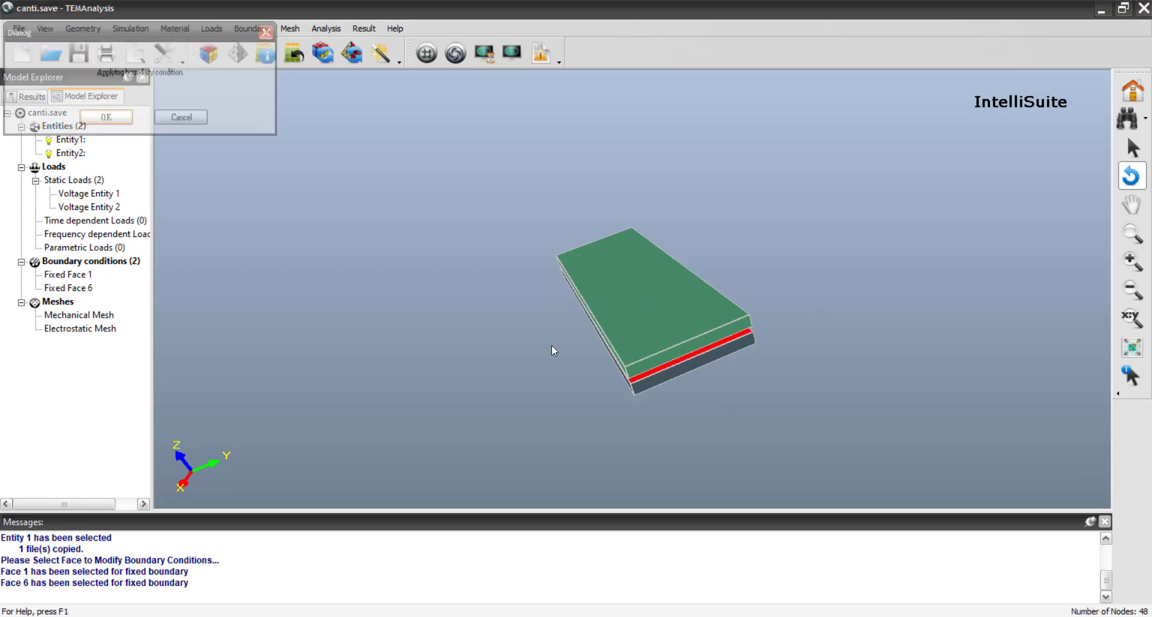
{"action": "left_click", "coordinate": [197, 121]}
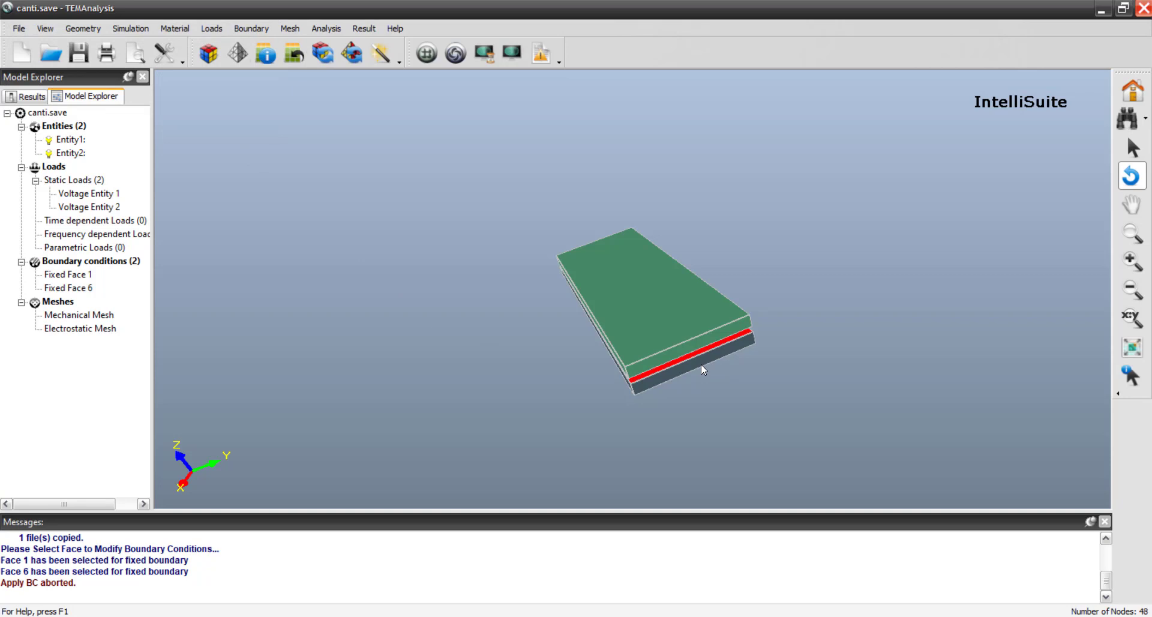
{"action": "left_click", "coordinate": [700, 365]}
{"action": "left_click", "coordinate": [113, 117]}
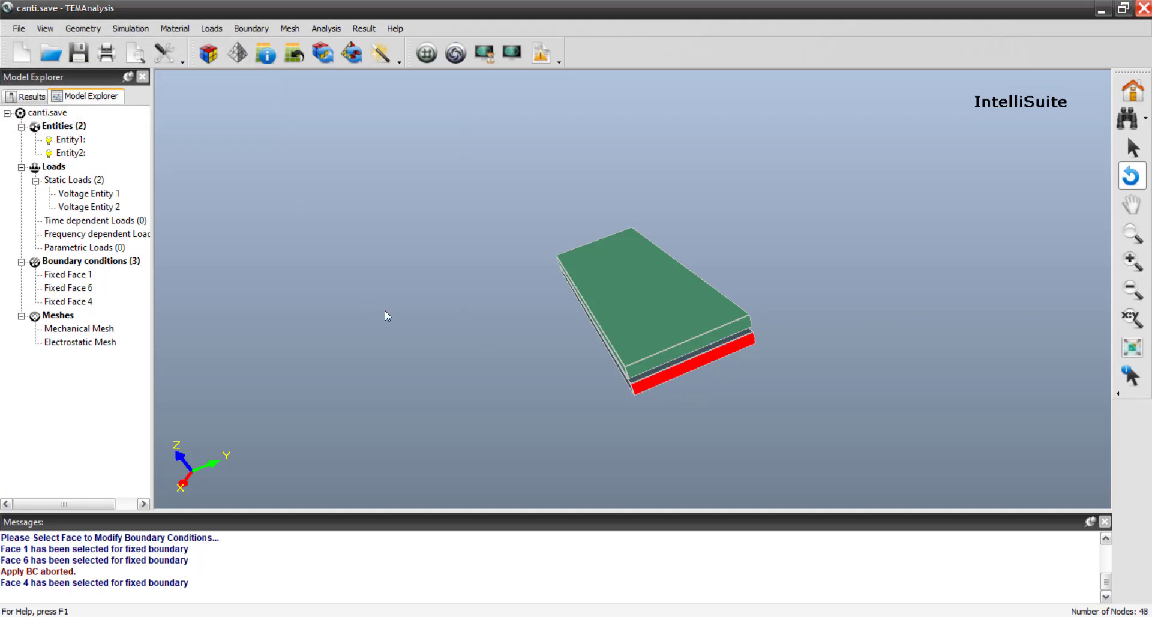
Step: Apply fixed boundary conditions to Face 10 and the short end Face 12 of the upper layer
{"action": "left_click_drag", "start_coordinate": [385, 314], "coordinate": [686, 387]}
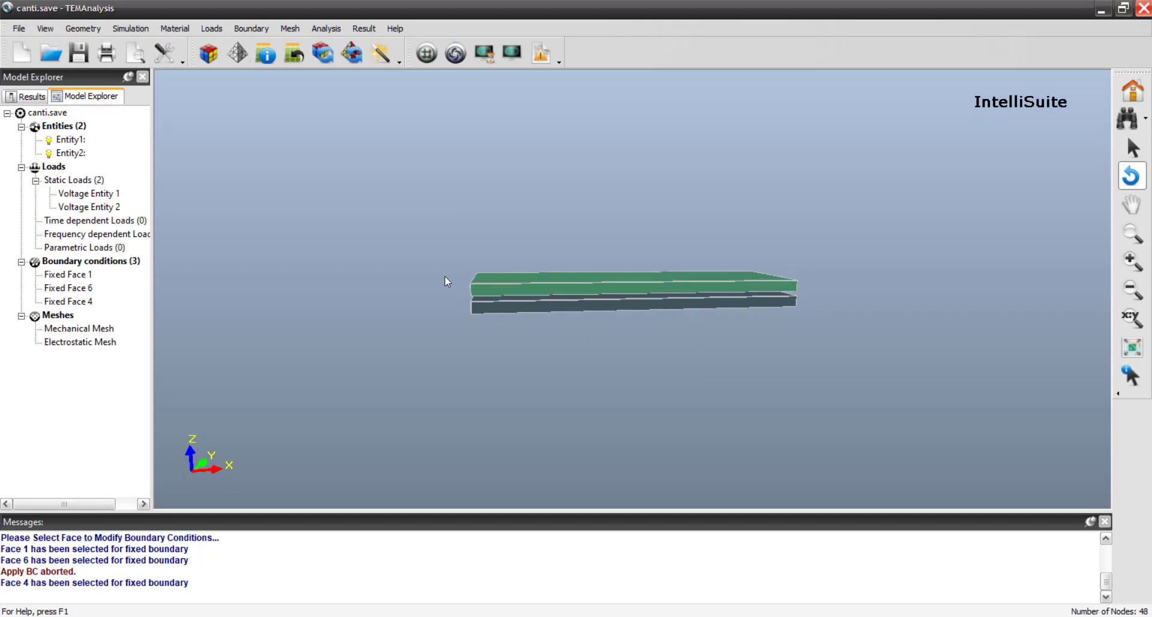
{"action": "left_click_drag", "start_coordinate": [362, 204], "coordinate": [549, 315]}
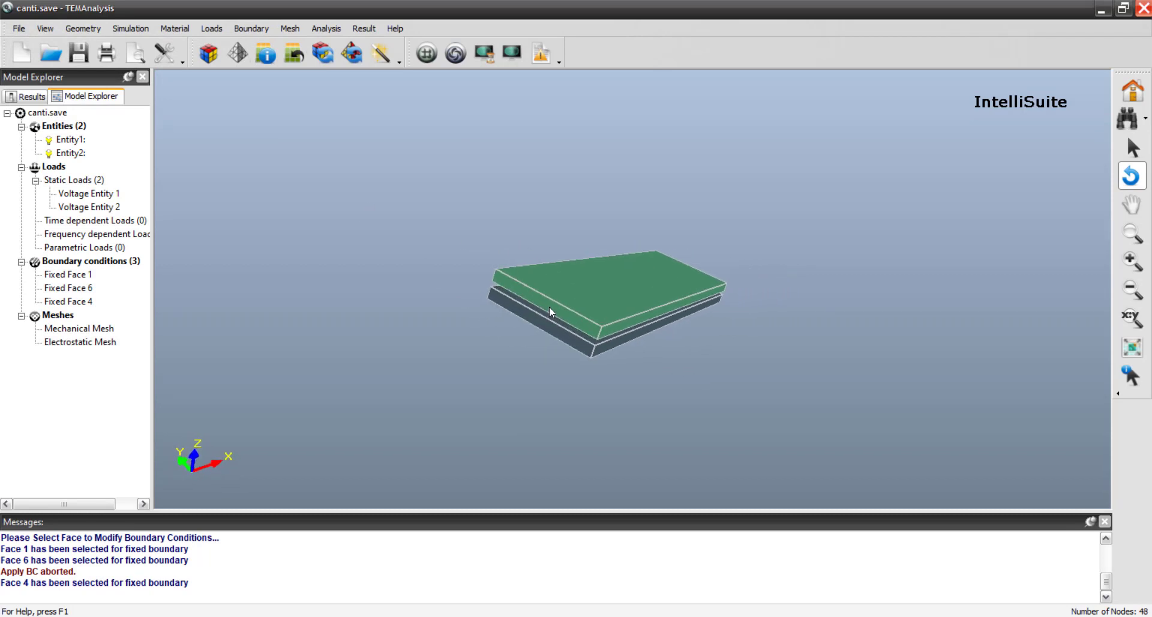
{"action": "left_click", "coordinate": [525, 300]}
{"action": "left_click", "coordinate": [108, 119]}
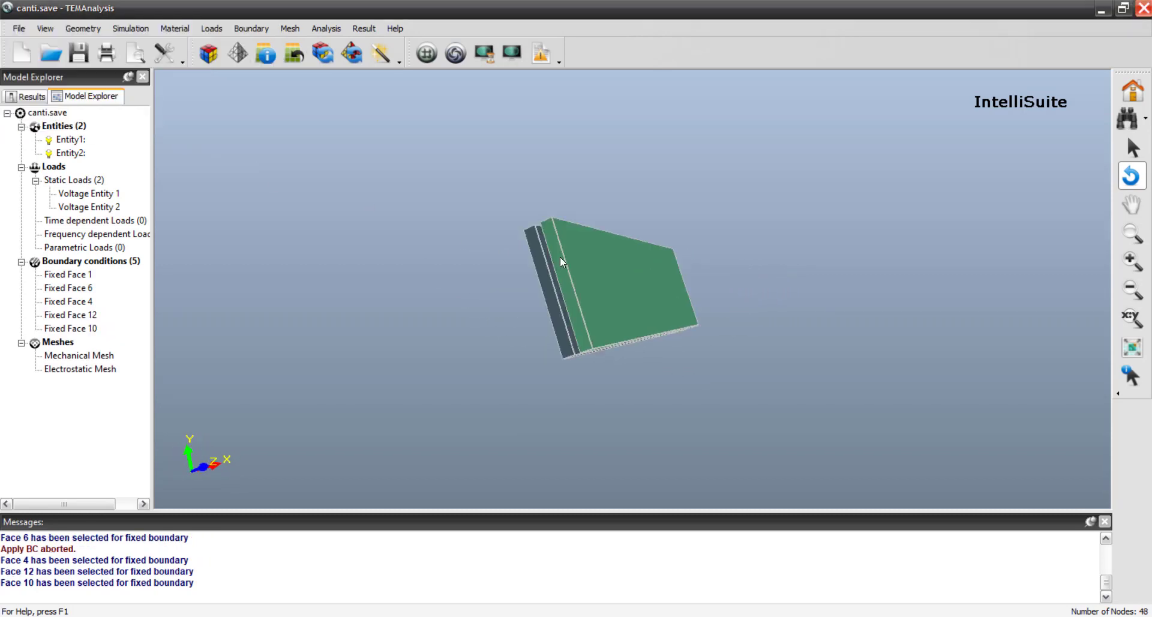
{"action": "left_click", "coordinate": [560, 257]}
{"action": "left_click", "coordinate": [114, 117]}
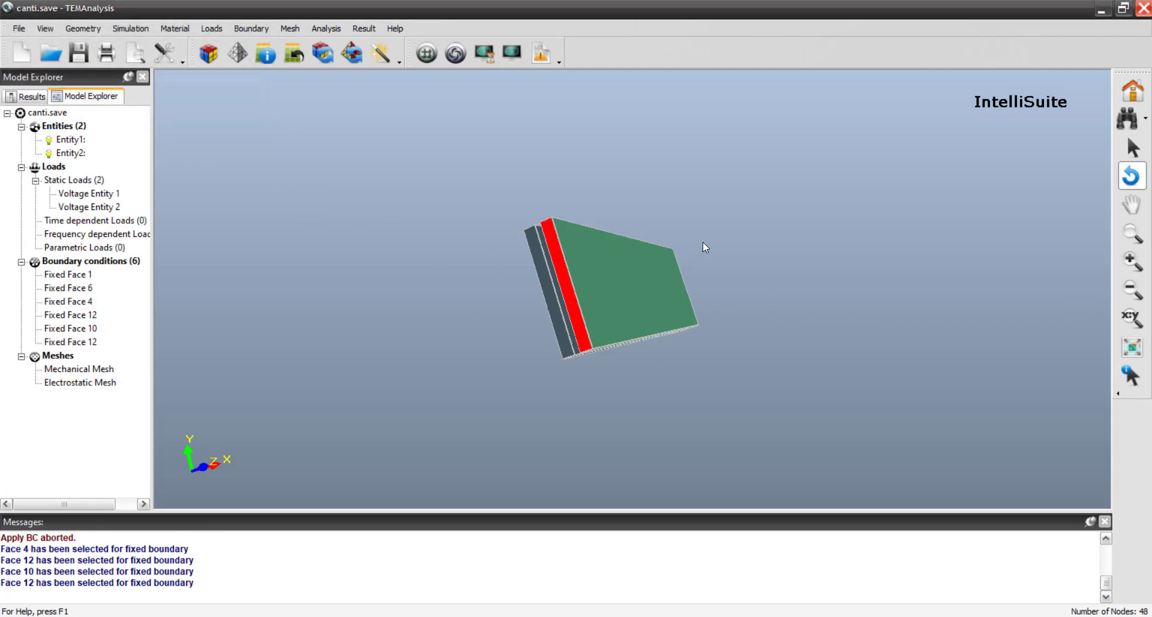
Step: Refine the mechanical mesh on the upper layer's top face with a maximum mesh size of 10 µm
{"action": "left_click_drag", "start_coordinate": [780, 225], "coordinate": [405, 301]}
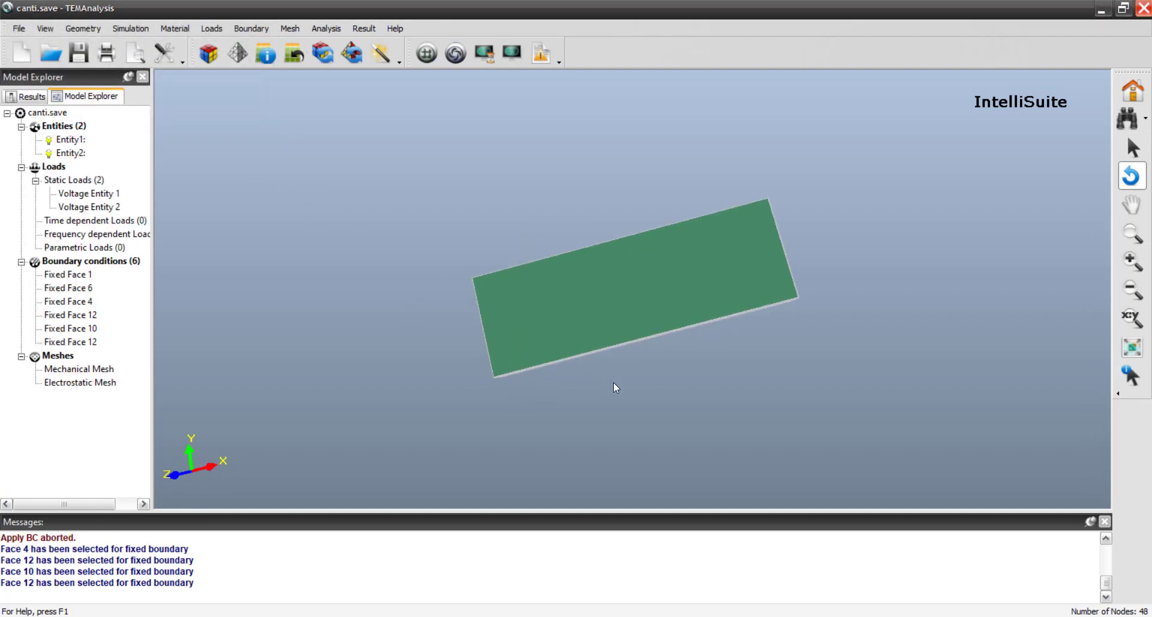
{"action": "left_click_drag", "start_coordinate": [613, 387], "coordinate": [599, 250]}
{"action": "left_click", "coordinate": [290, 28]}
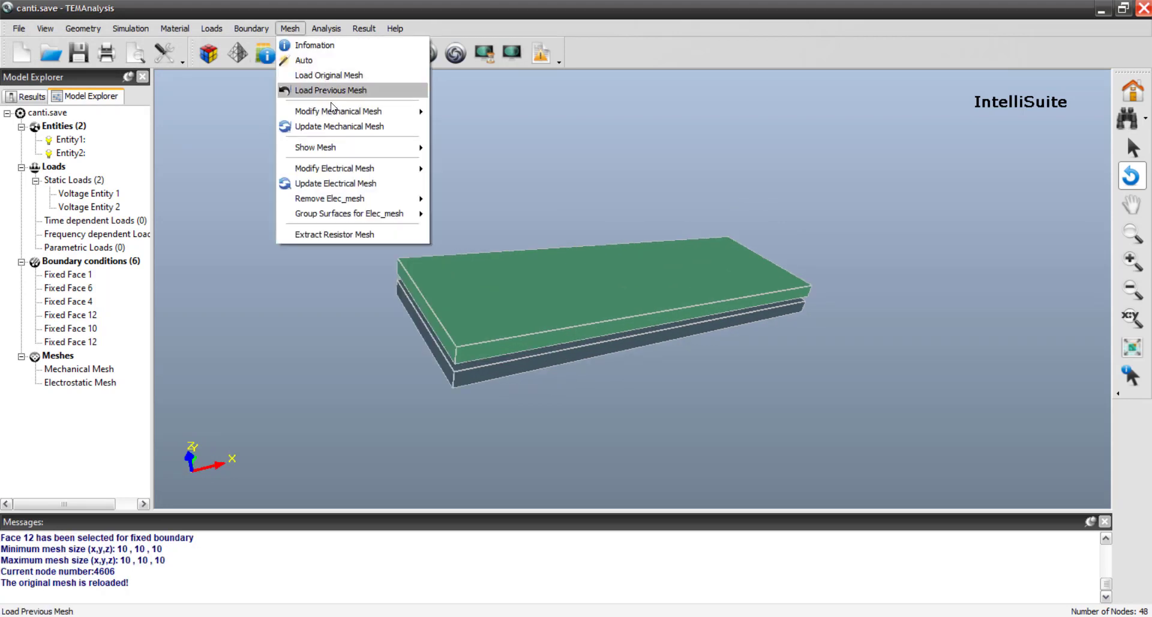
{"action": "mouse_move", "coordinate": [413, 112]}
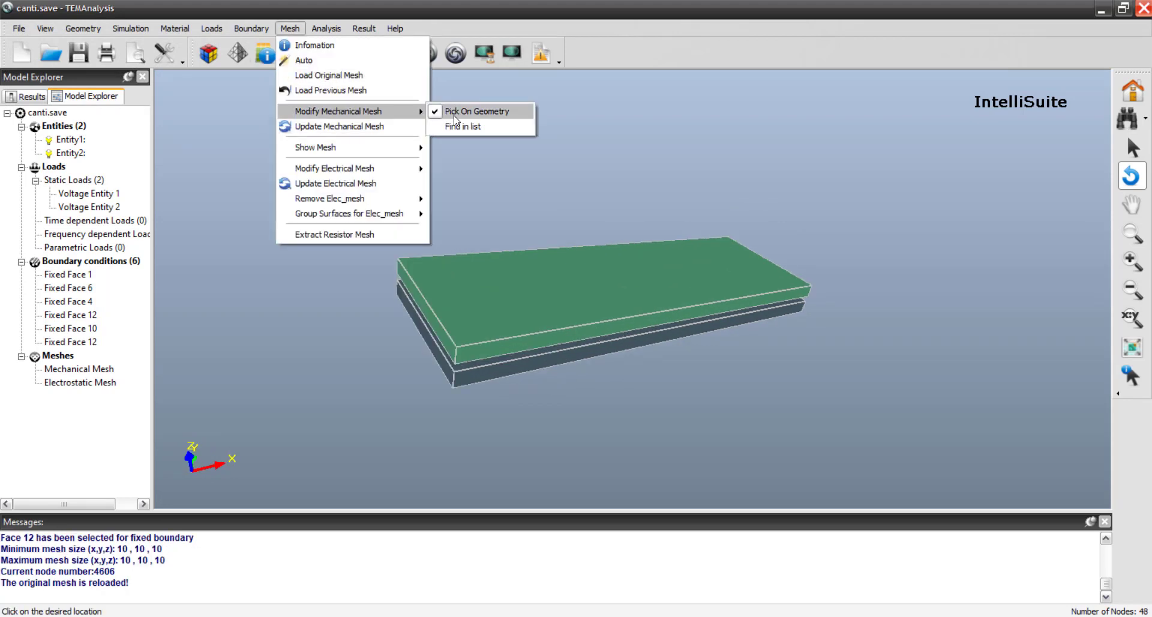
{"action": "left_click", "coordinate": [474, 111]}
{"action": "left_click", "coordinate": [514, 288]}
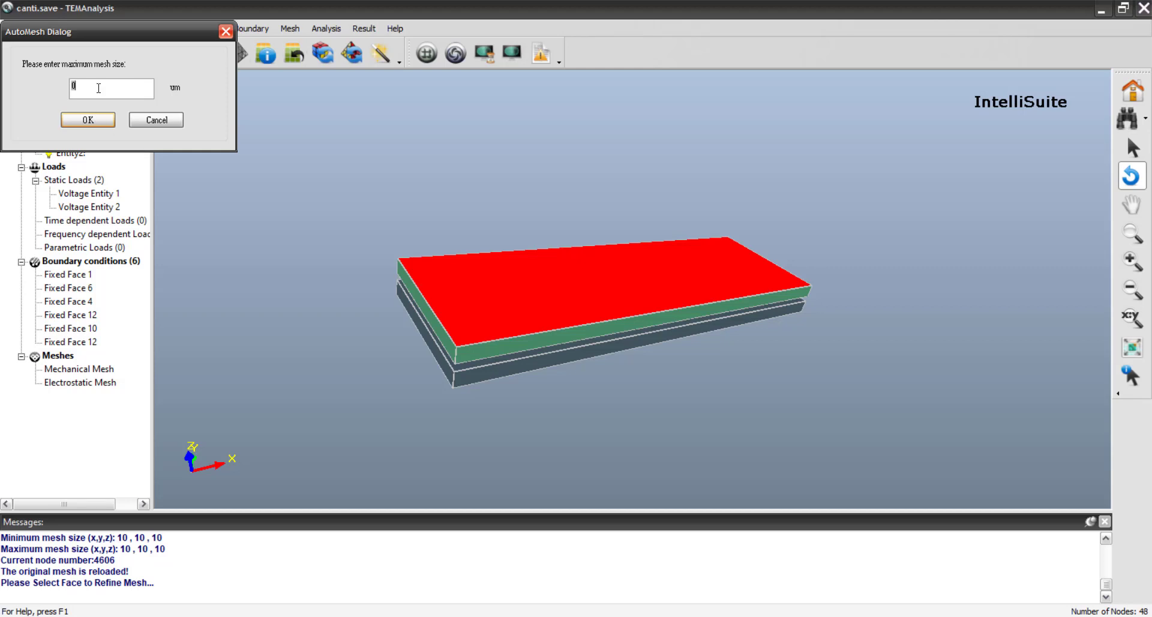
{"action": "type", "text": "10"}
{"action": "key", "text": "Return"}
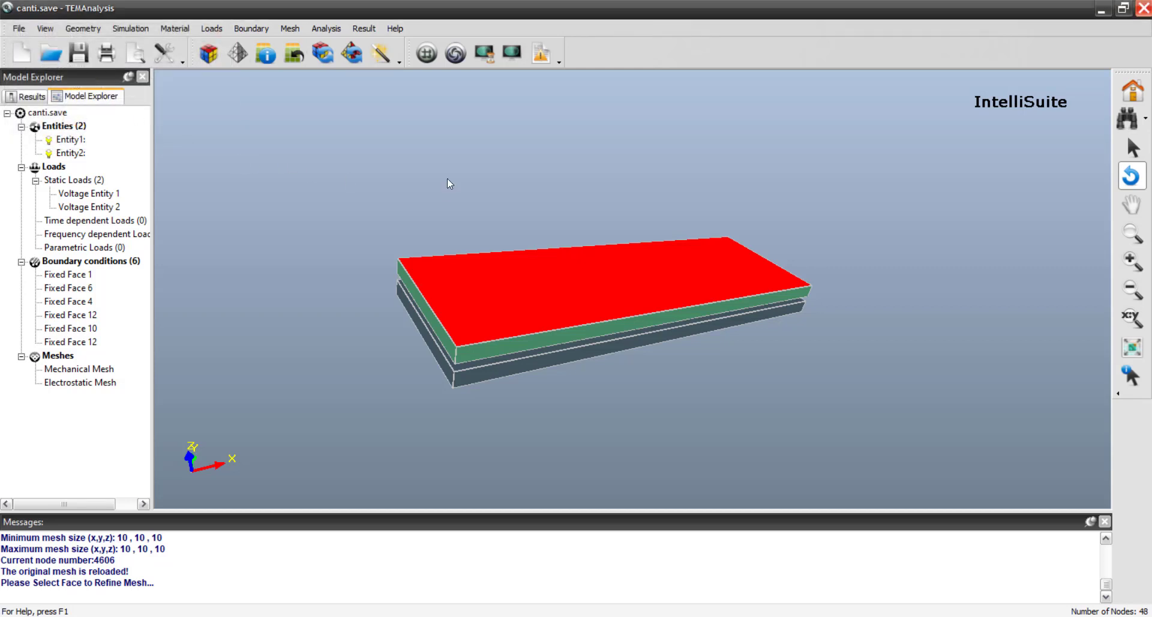
Step: Update the mechanical mesh and inspect the meshed model from the side and from below
{"action": "left_click", "coordinate": [289, 28]}
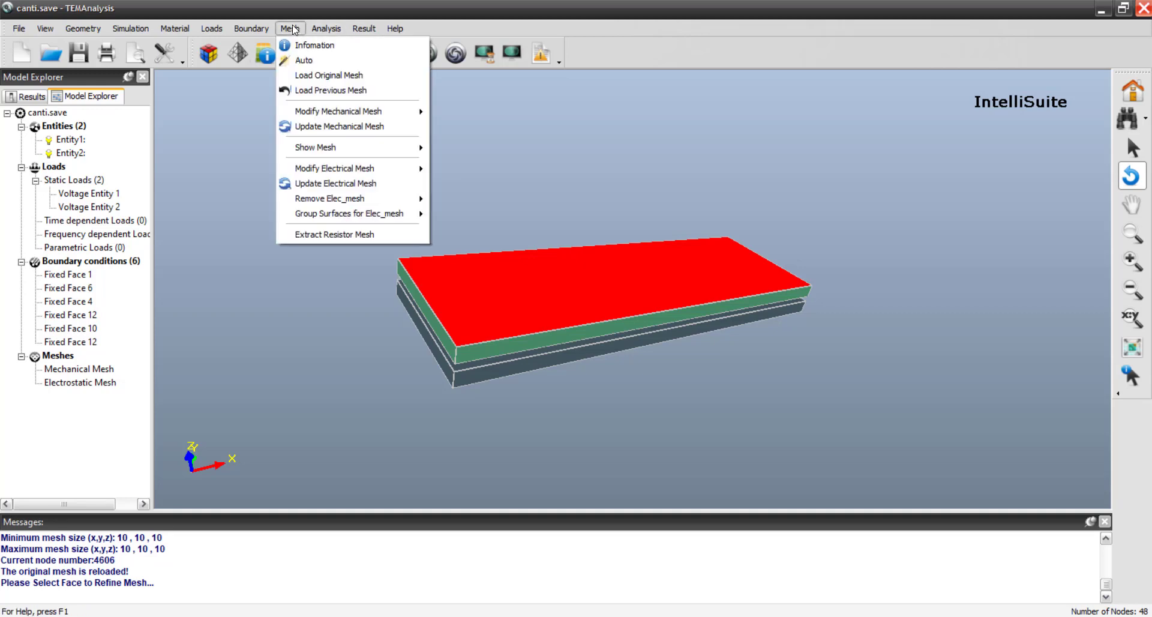
{"action": "left_click", "coordinate": [351, 127]}
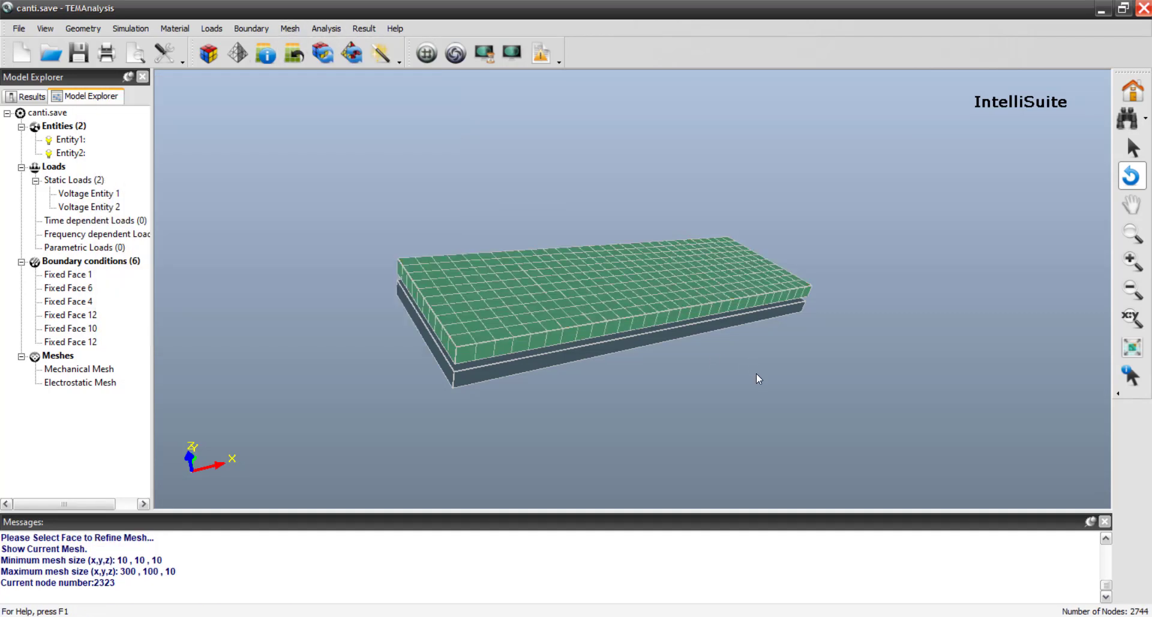
{"action": "left_click_drag", "start_coordinate": [755, 373], "coordinate": [681, 221]}
{"action": "left_click_drag", "start_coordinate": [635, 364], "coordinate": [621, 315]}
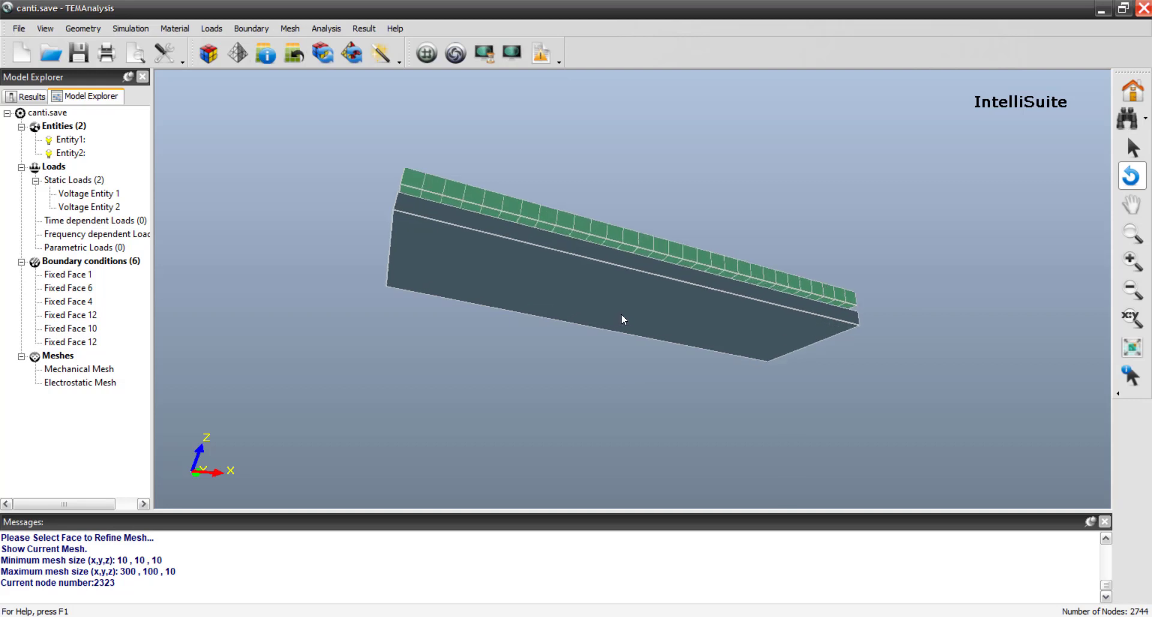
Step: Auto-mesh the model with a maximum mesh size of 50 µm and check the mesh on both layers
{"action": "left_click_drag", "start_coordinate": [684, 222], "coordinate": [689, 334]}
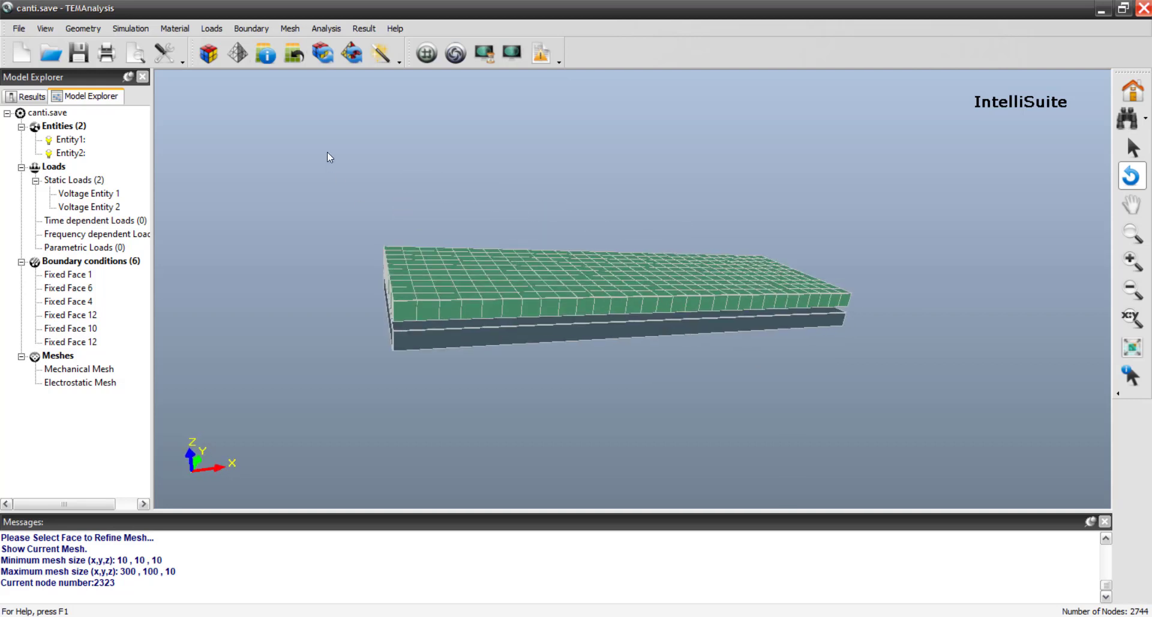
{"action": "left_click", "coordinate": [290, 29]}
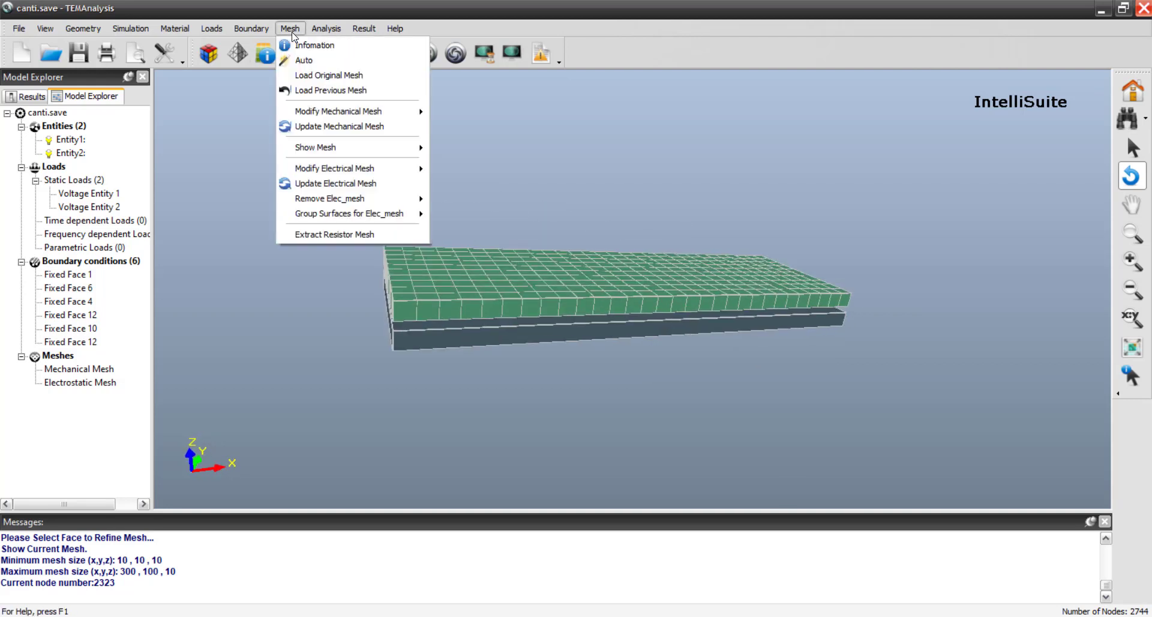
{"action": "left_click", "coordinate": [309, 60]}
{"action": "type", "text": "50"}
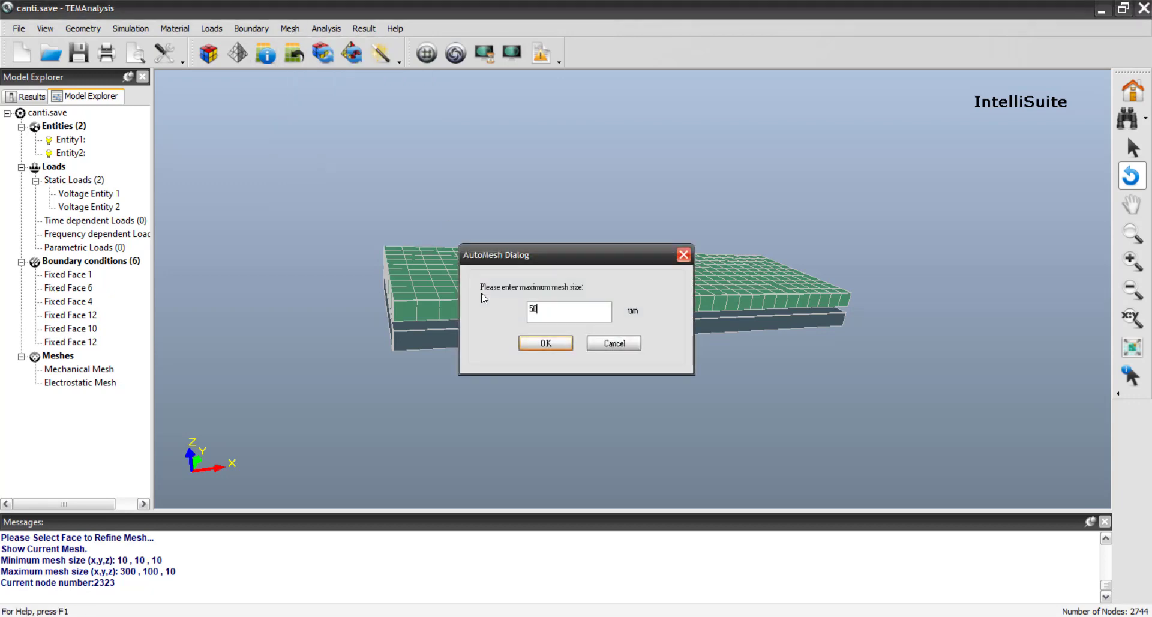
{"action": "key", "text": "Return"}
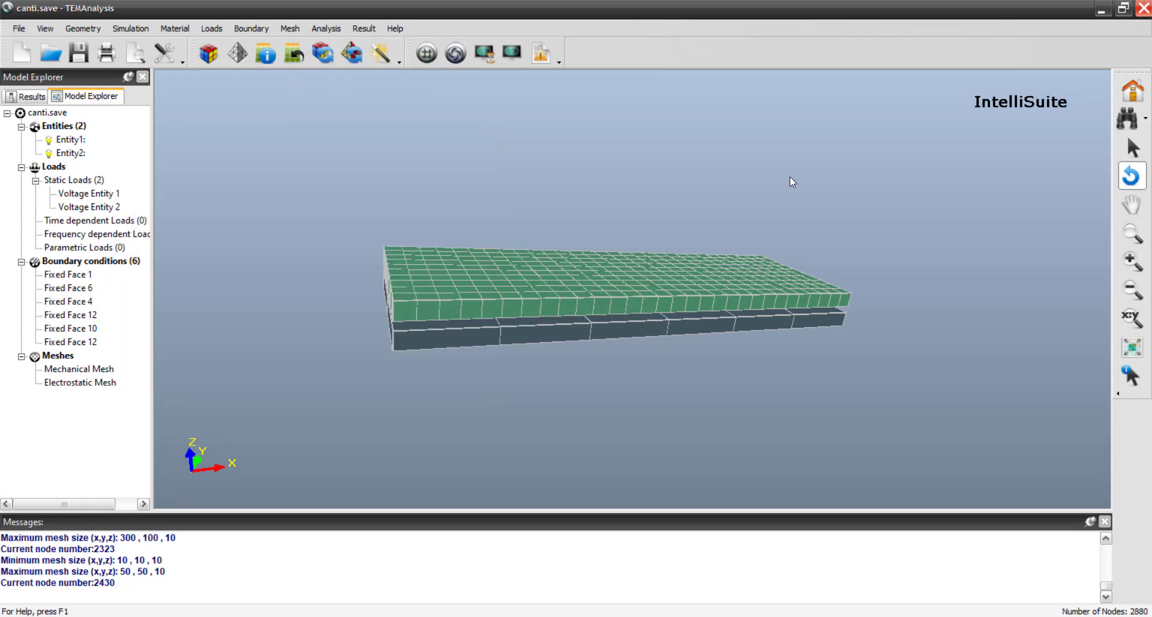
{"action": "left_click_drag", "start_coordinate": [723, 198], "coordinate": [769, 337]}
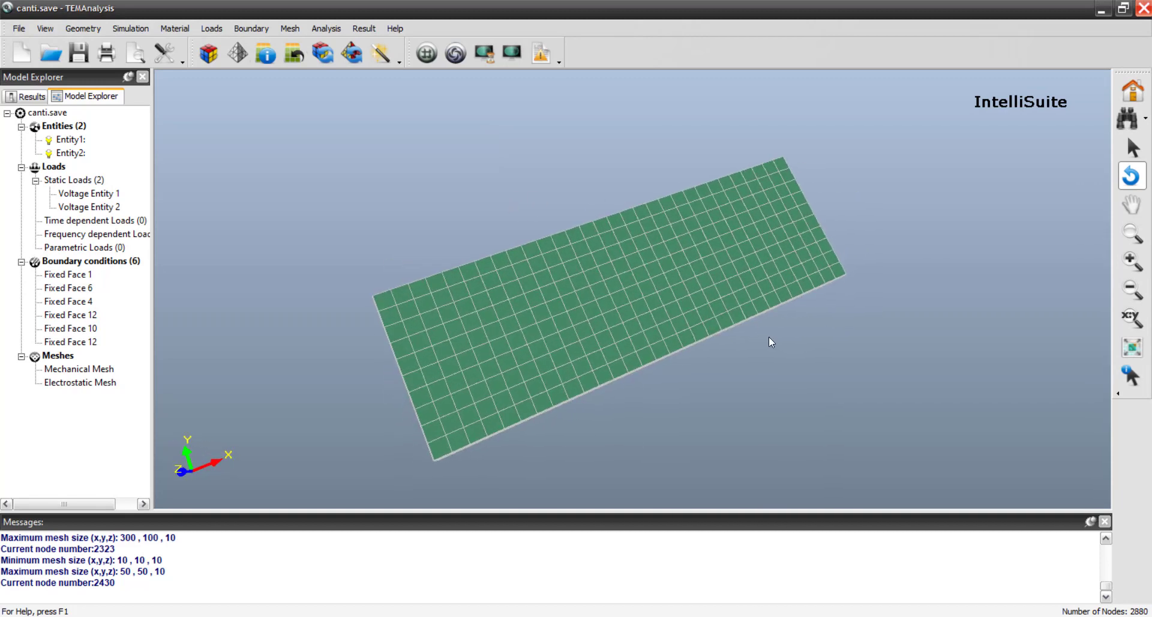
{"action": "left_click_drag", "start_coordinate": [388, 234], "coordinate": [549, 174]}
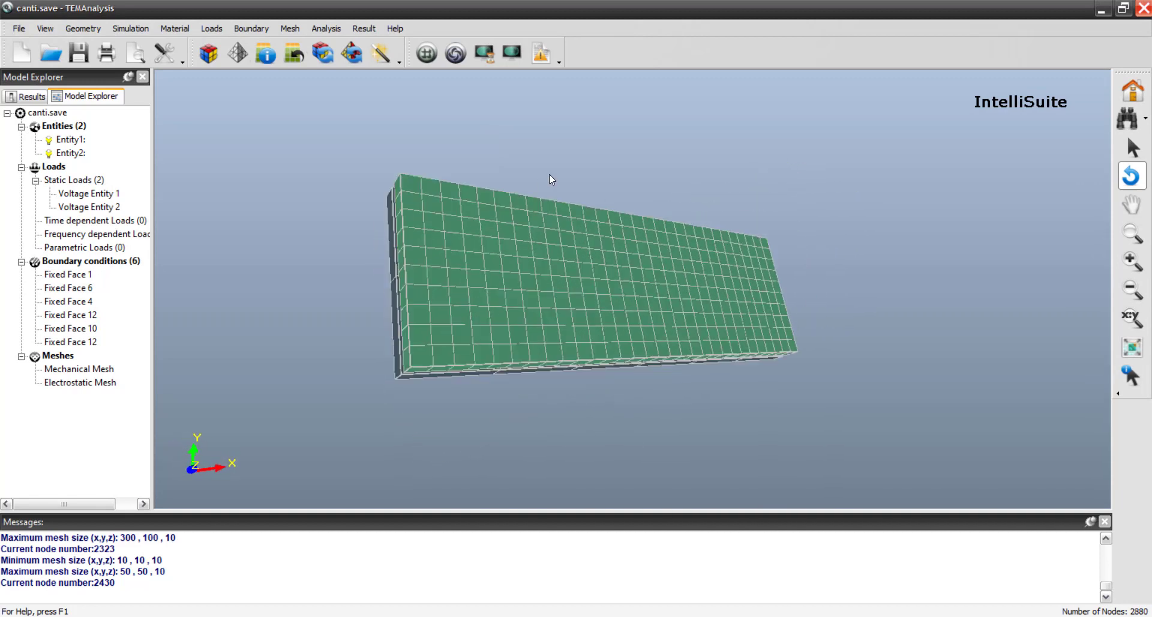
Step: Run the static analysis and display the Z displacement contour on the model
{"action": "left_click", "coordinate": [330, 32]}
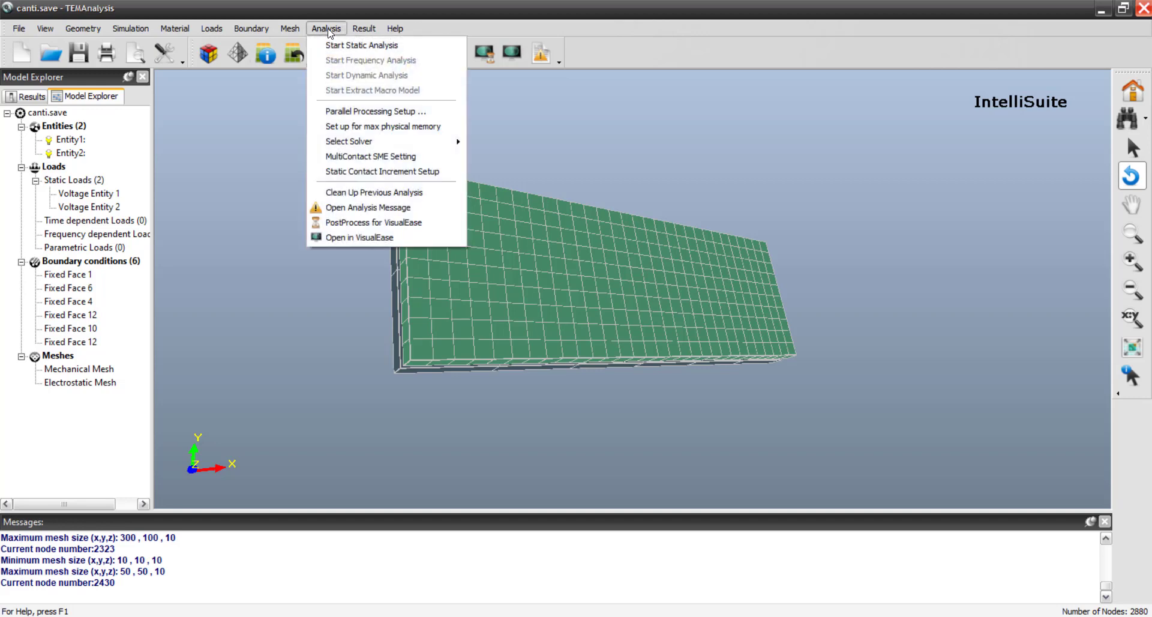
{"action": "left_click", "coordinate": [352, 51]}
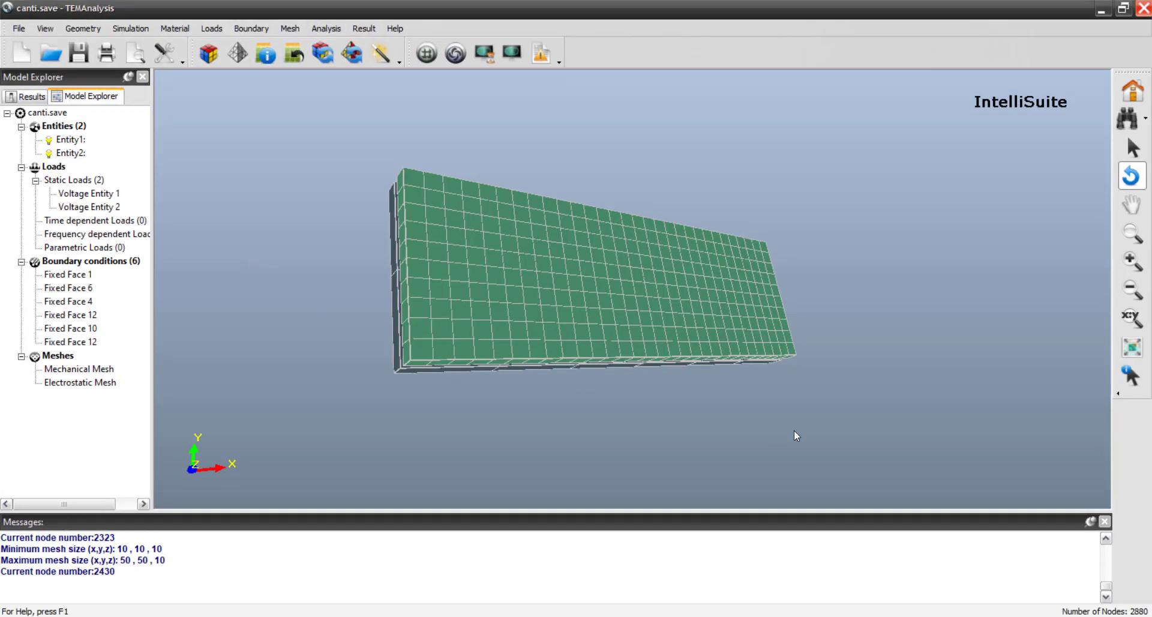
{"action": "left_click", "coordinate": [364, 30]}
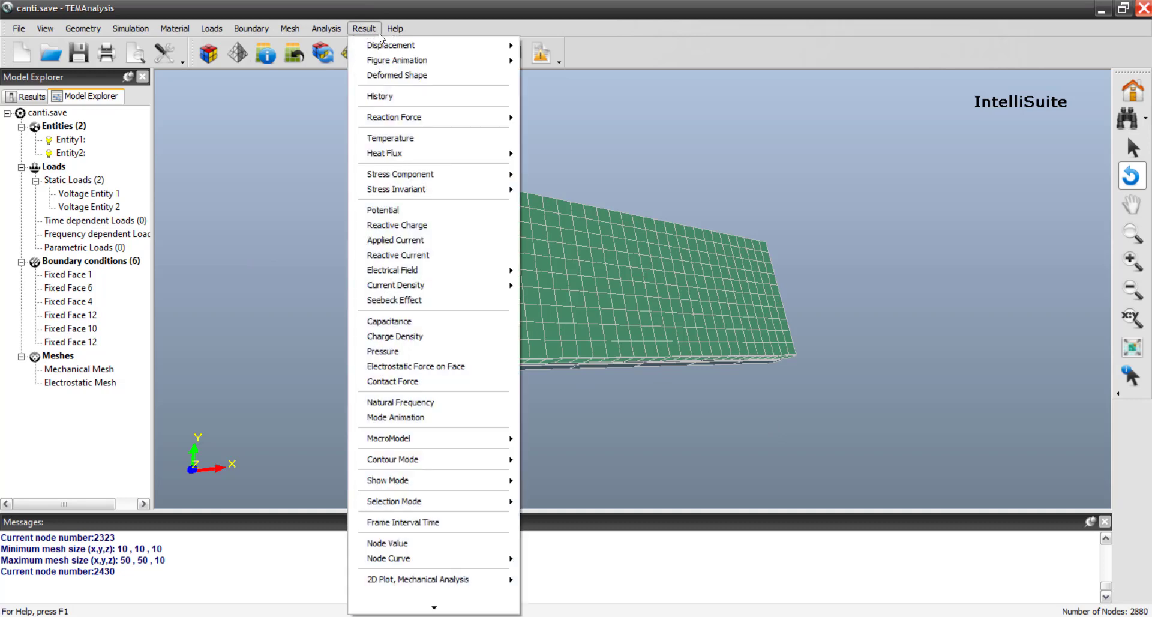
{"action": "mouse_move", "coordinate": [364, 33]}
{"action": "mouse_move", "coordinate": [487, 48]}
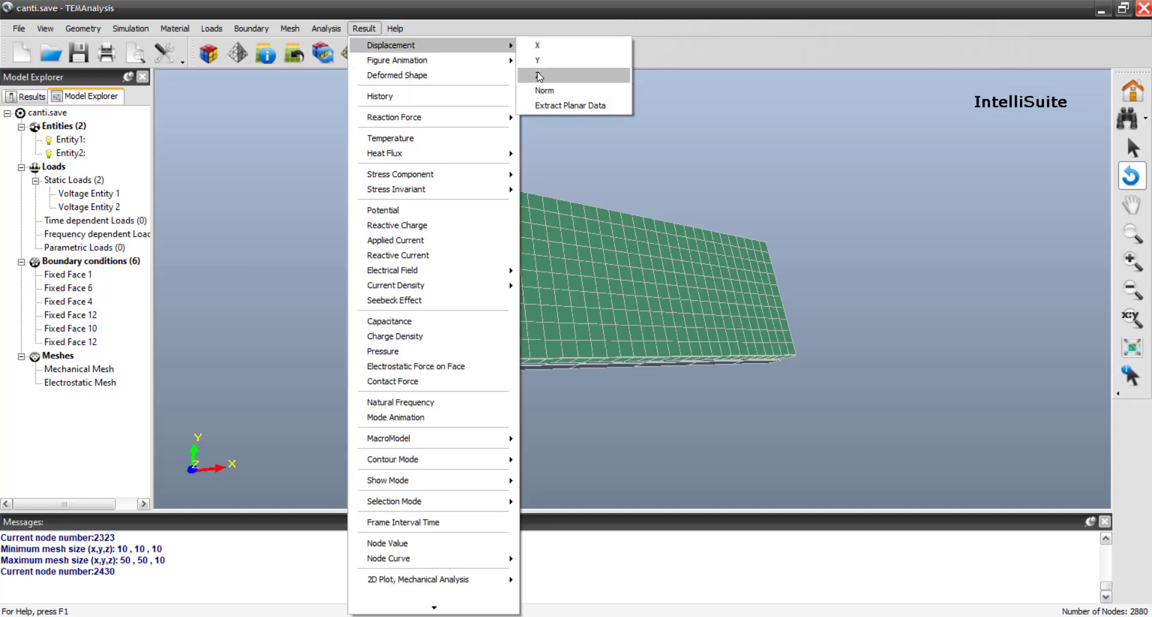
{"action": "left_click", "coordinate": [539, 76]}
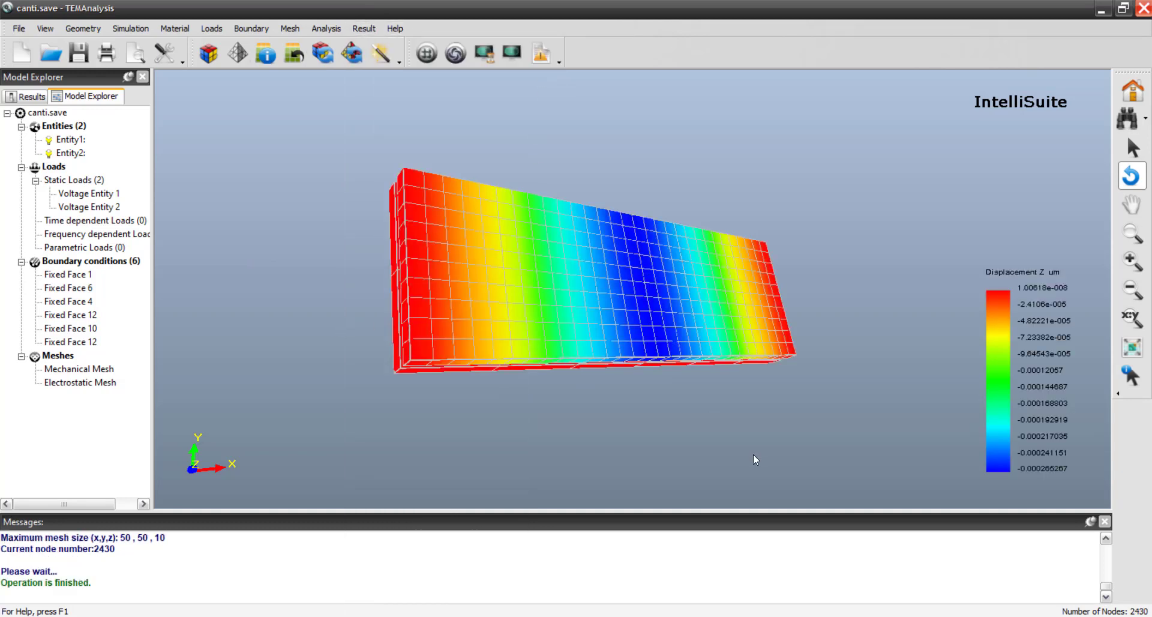
Step: Examine the Z displacement contour from the side and from above, comparing the upper layer's middle with its fixed ends
{"action": "left_click_drag", "start_coordinate": [703, 430], "coordinate": [720, 387]}
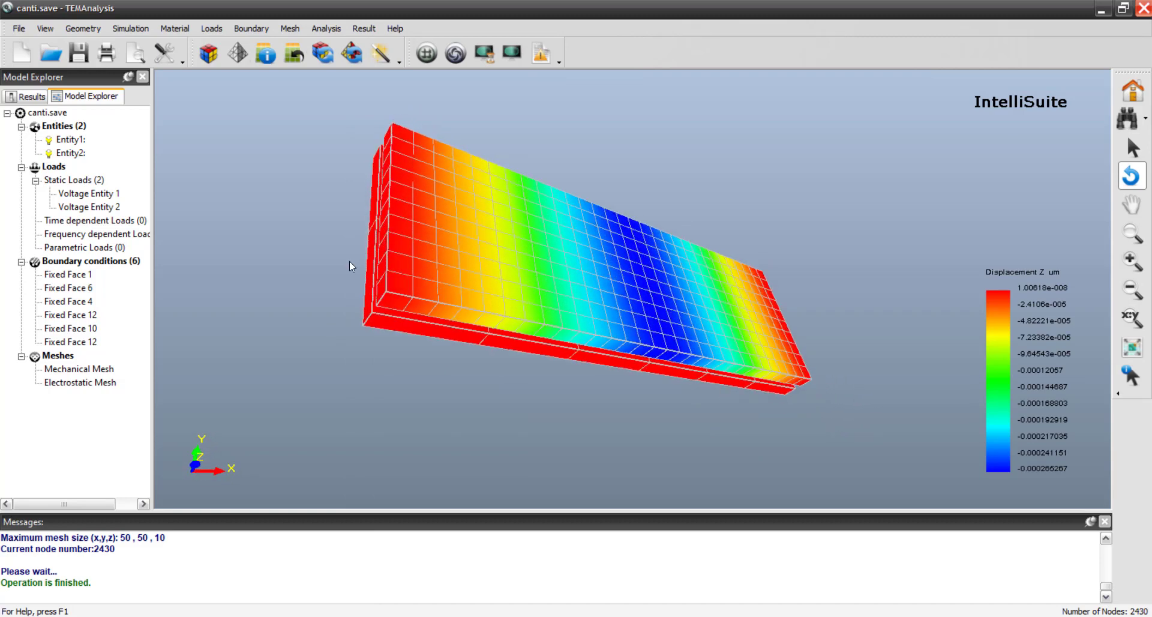
{"action": "left_click_drag", "start_coordinate": [866, 250], "coordinate": [858, 290]}
{"action": "left_click_drag", "start_coordinate": [692, 419], "coordinate": [743, 308]}
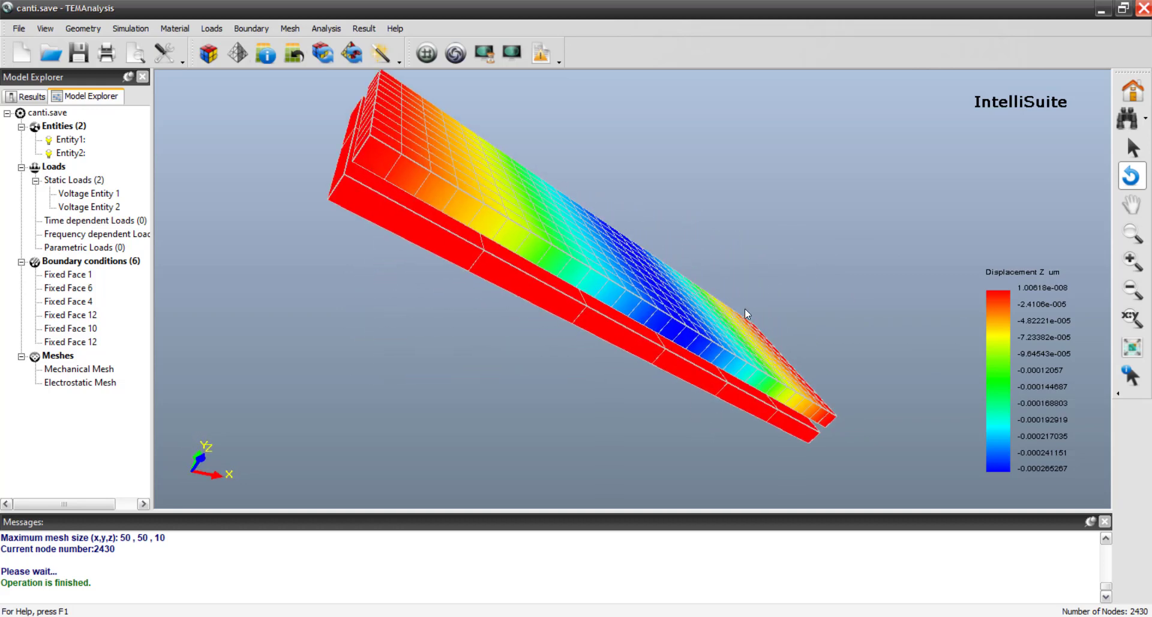
{"action": "left_click_drag", "start_coordinate": [829, 255], "coordinate": [719, 259]}
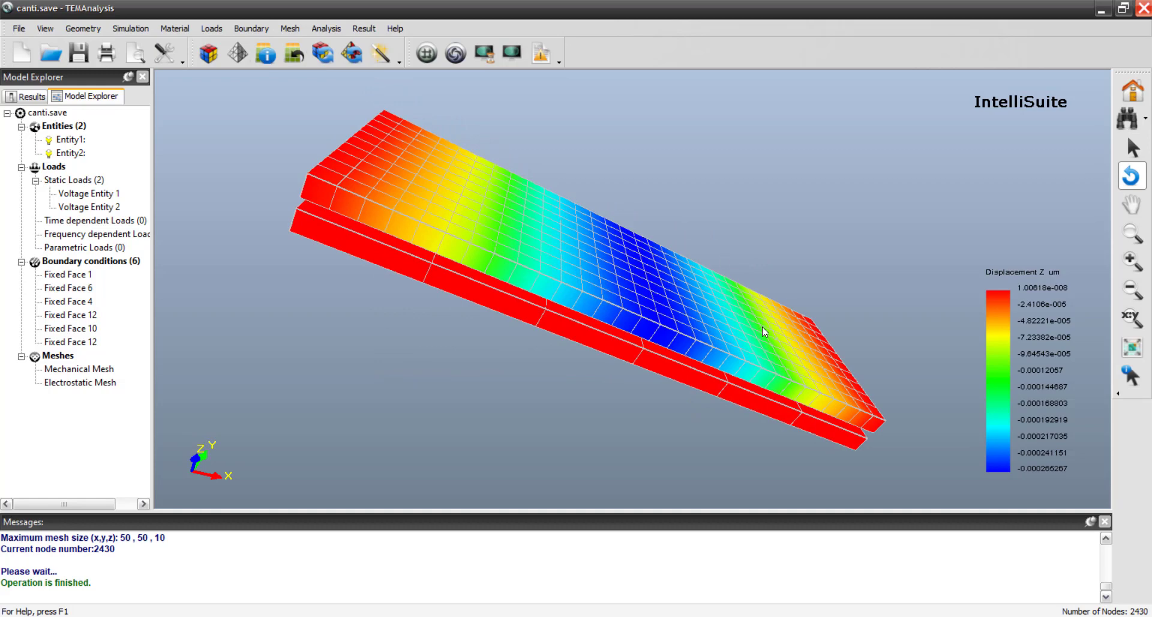
{"action": "left_click_drag", "start_coordinate": [762, 331], "coordinate": [770, 204]}
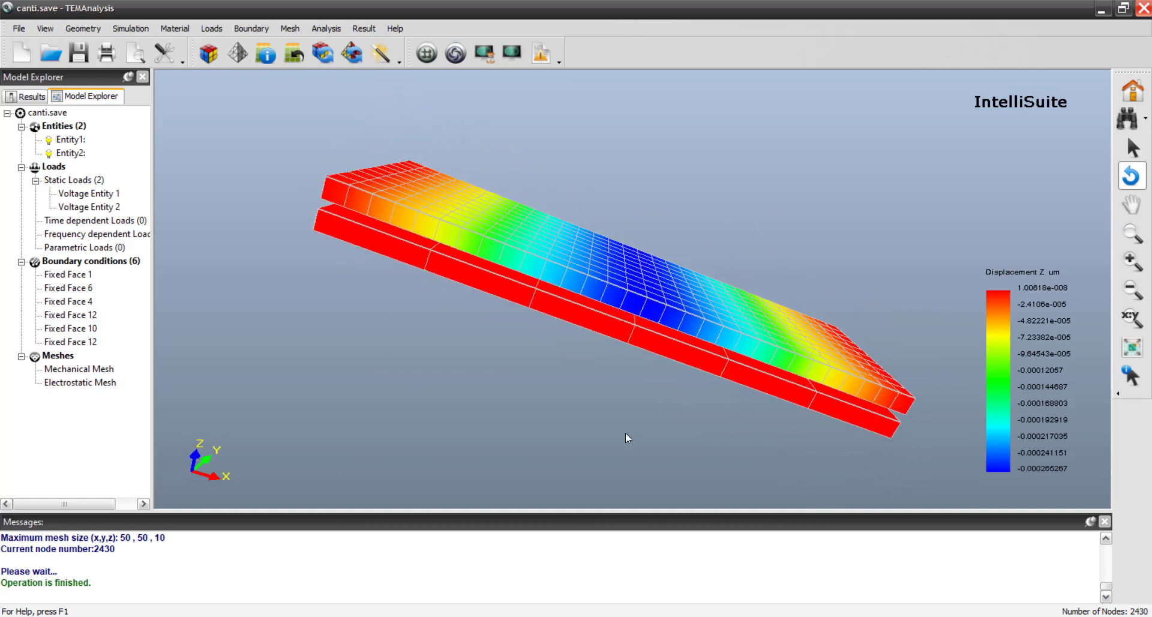
{"action": "scroll", "coordinate": [626, 427], "scroll_direction": "down", "scroll_amount": 6}
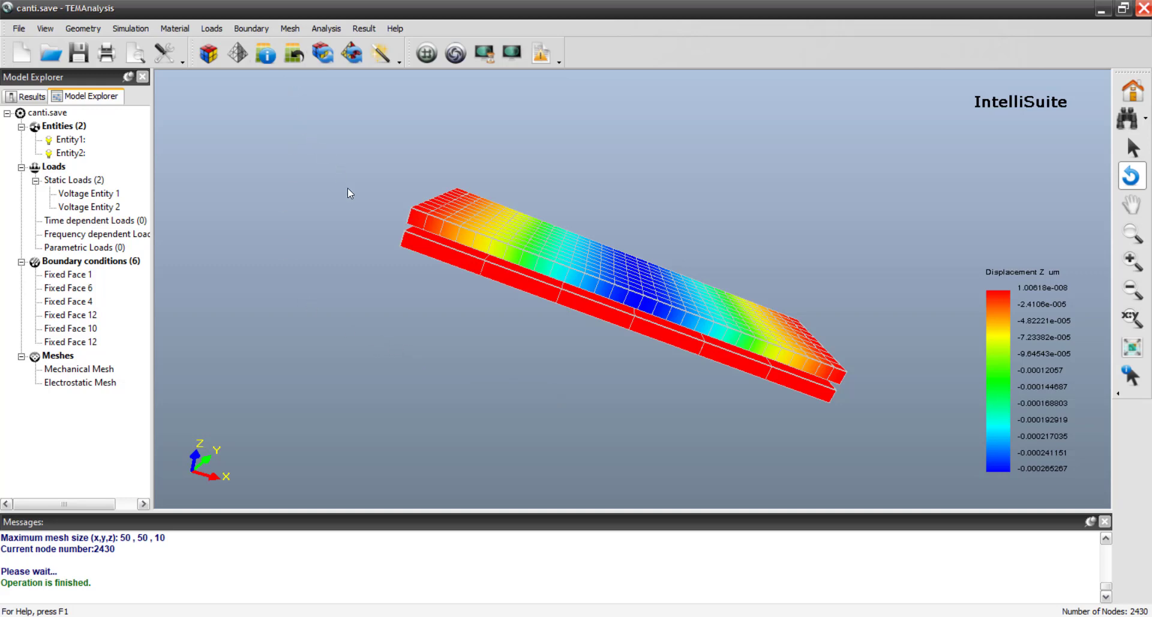
{"action": "left_click_drag", "start_coordinate": [348, 191], "coordinate": [569, 312]}
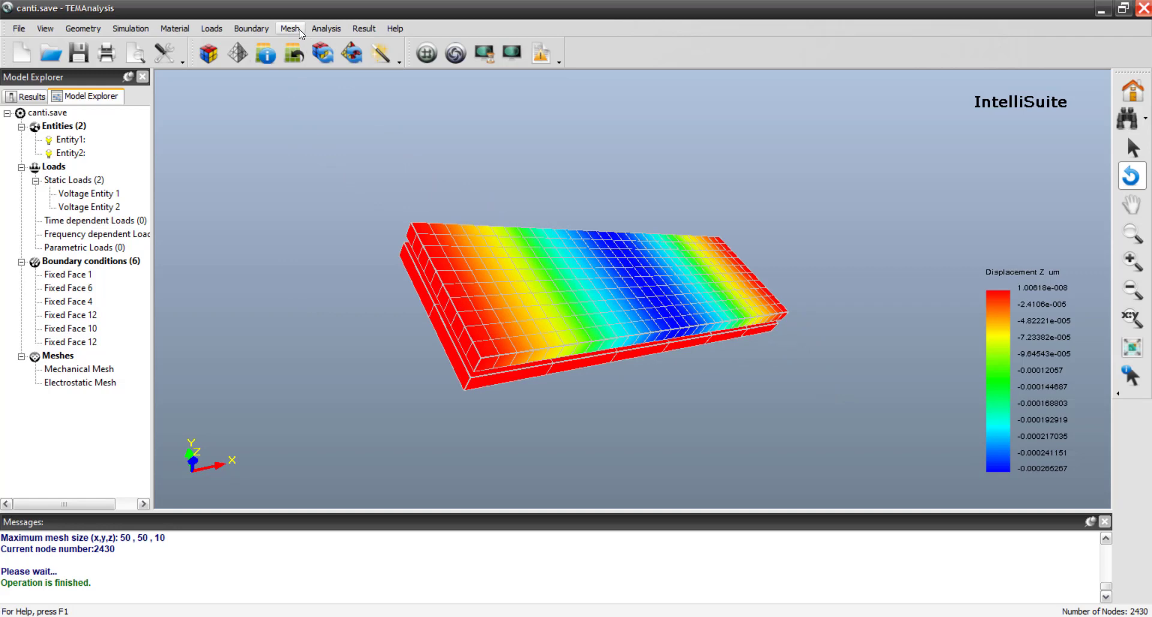
Step: Delete all existing boundary conditions from the model
{"action": "left_click", "coordinate": [251, 29]}
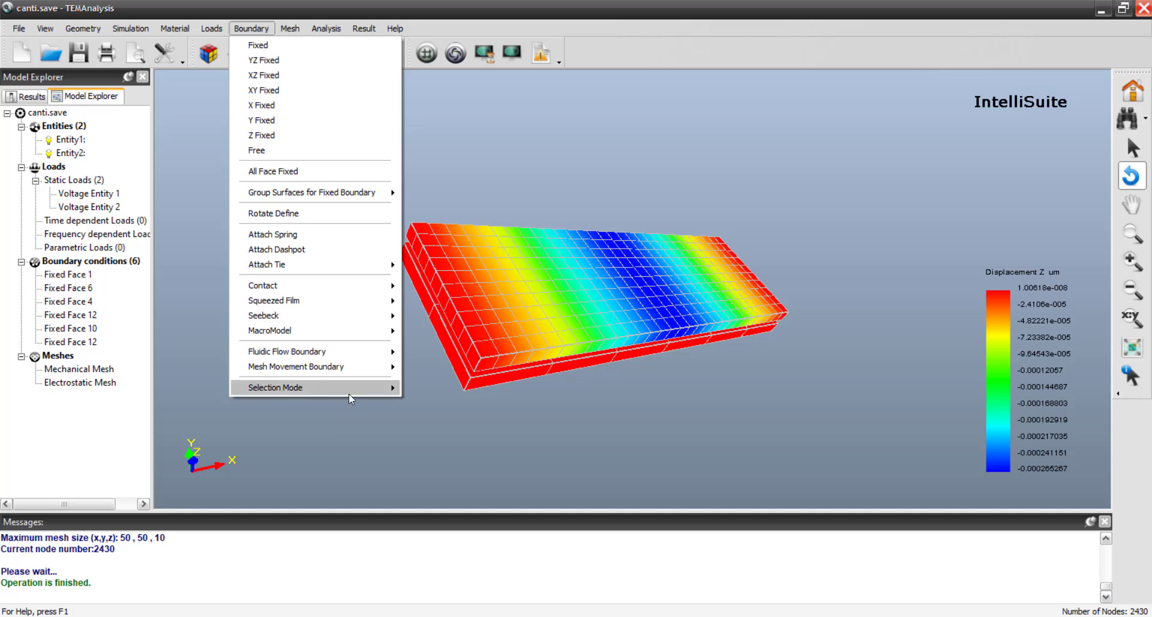
{"action": "mouse_move", "coordinate": [348, 391]}
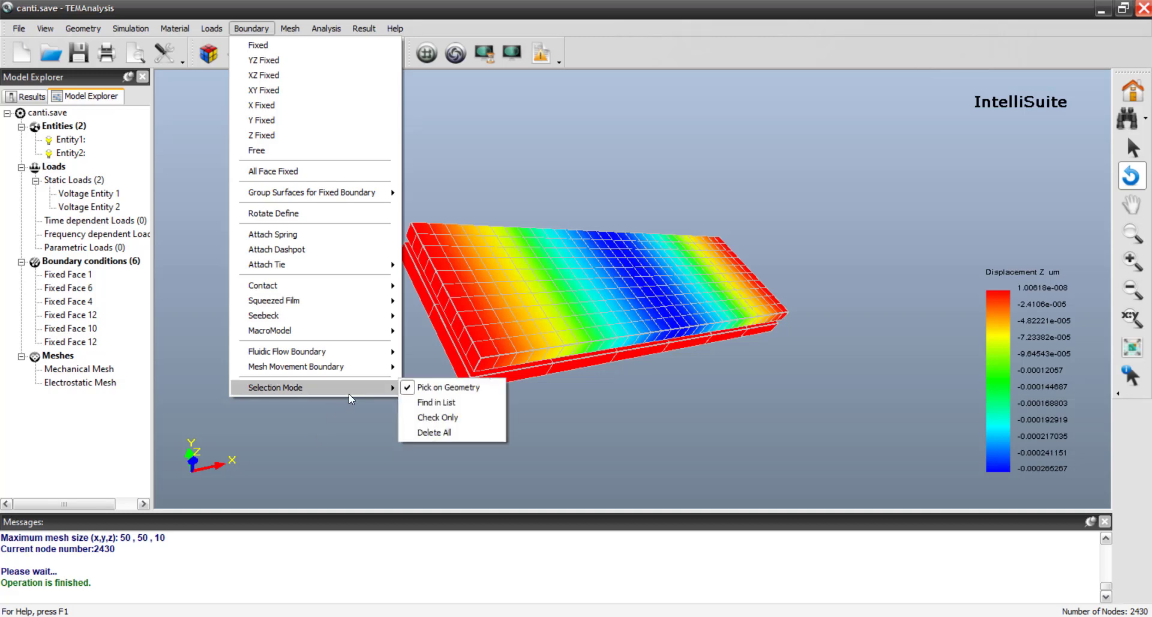
{"action": "left_click", "coordinate": [455, 433]}
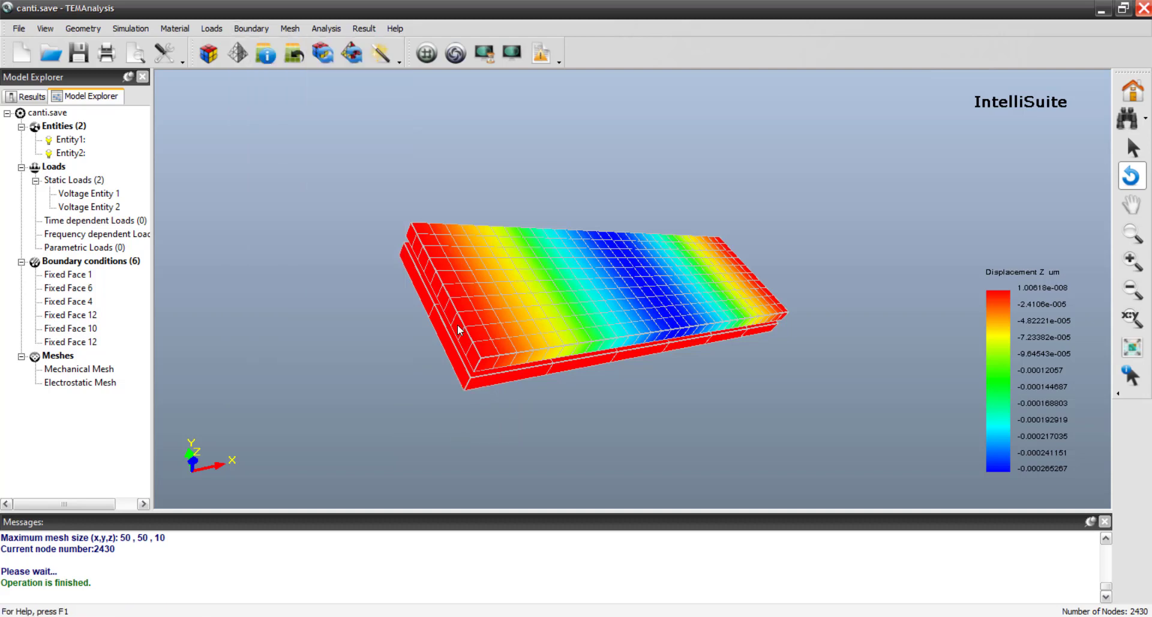
{"action": "left_click", "coordinate": [255, 30]}
{"action": "left_click", "coordinate": [343, 379]}
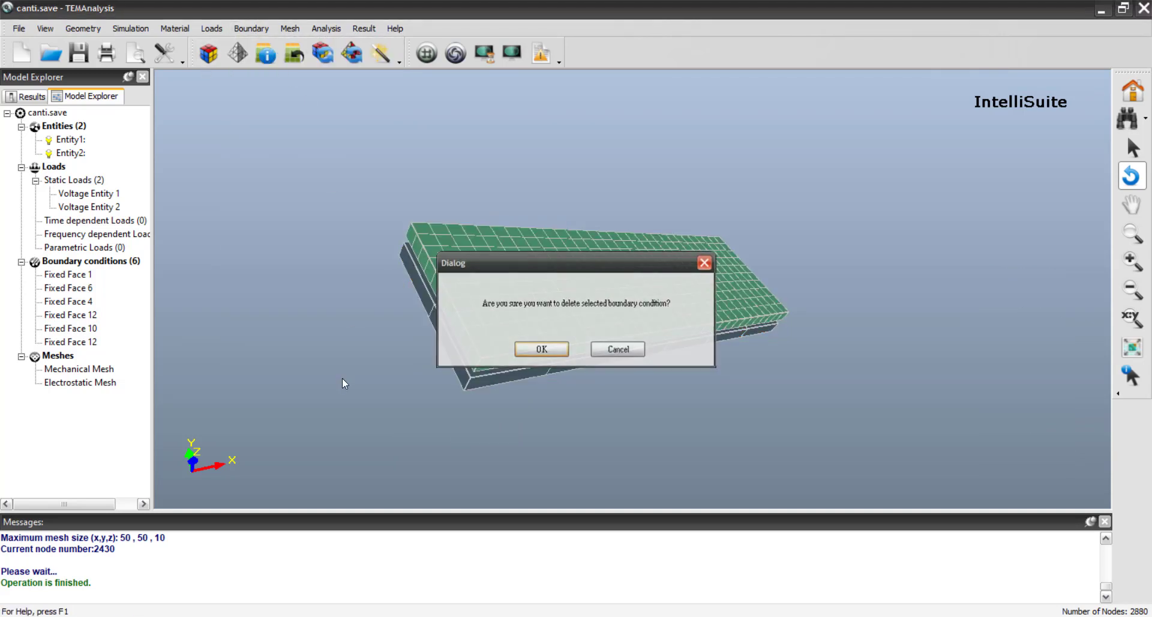
{"action": "left_click", "coordinate": [522, 353]}
Step: Apply a fixed boundary condition to the underside of the lower layer, Face 1
{"action": "left_click", "coordinate": [261, 31]}
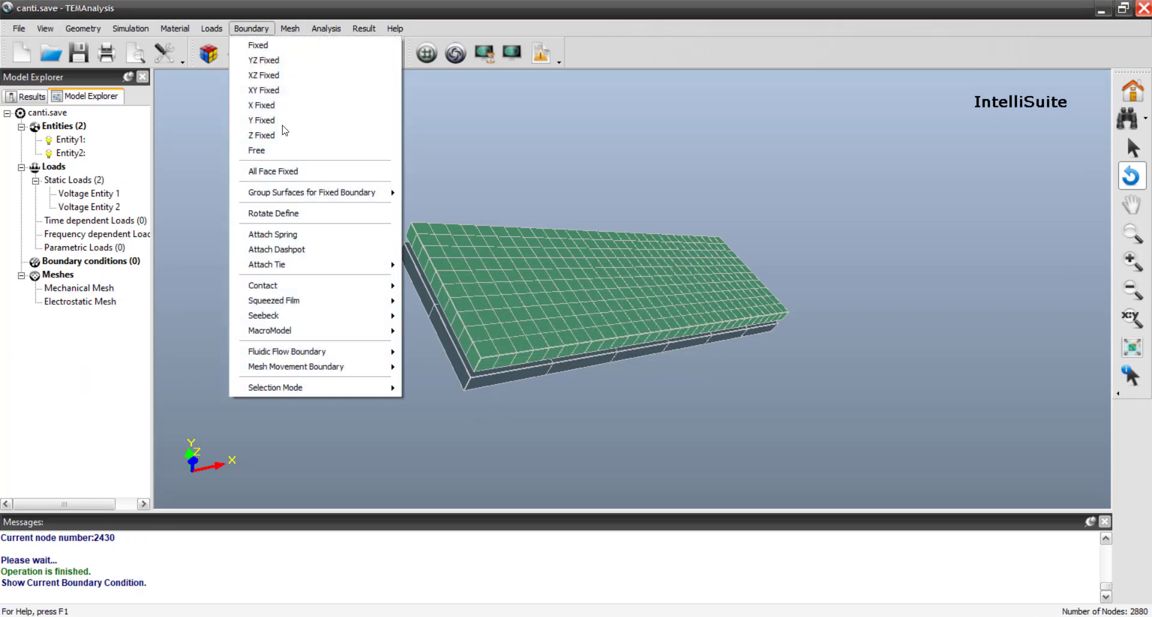
{"action": "left_click", "coordinate": [262, 44]}
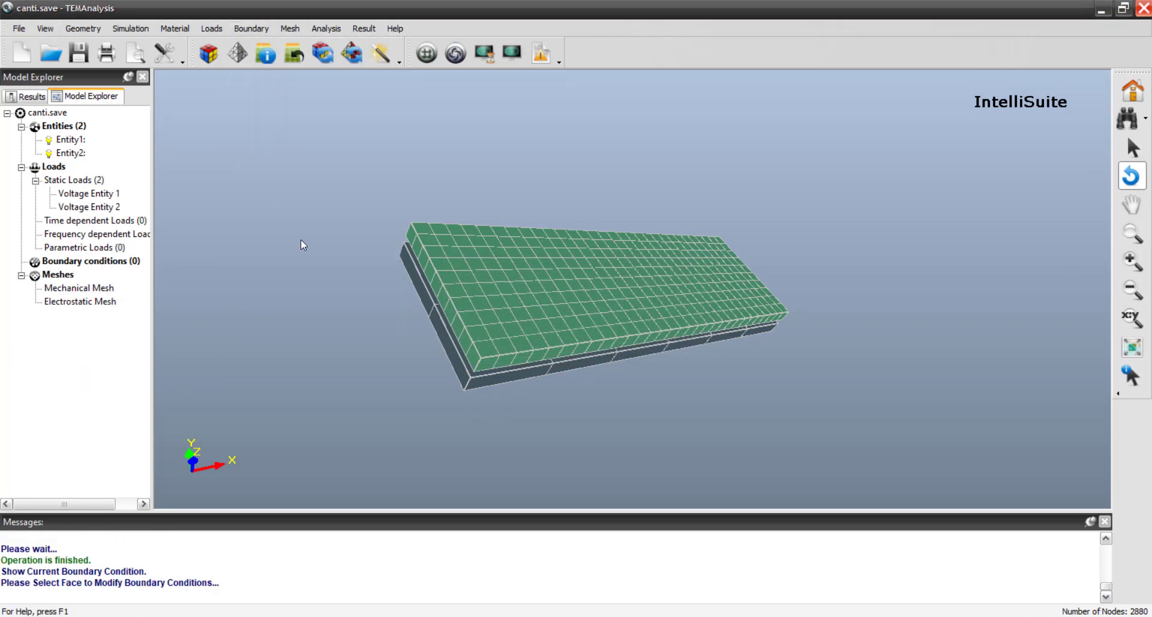
{"action": "left_click_drag", "start_coordinate": [303, 244], "coordinate": [611, 184]}
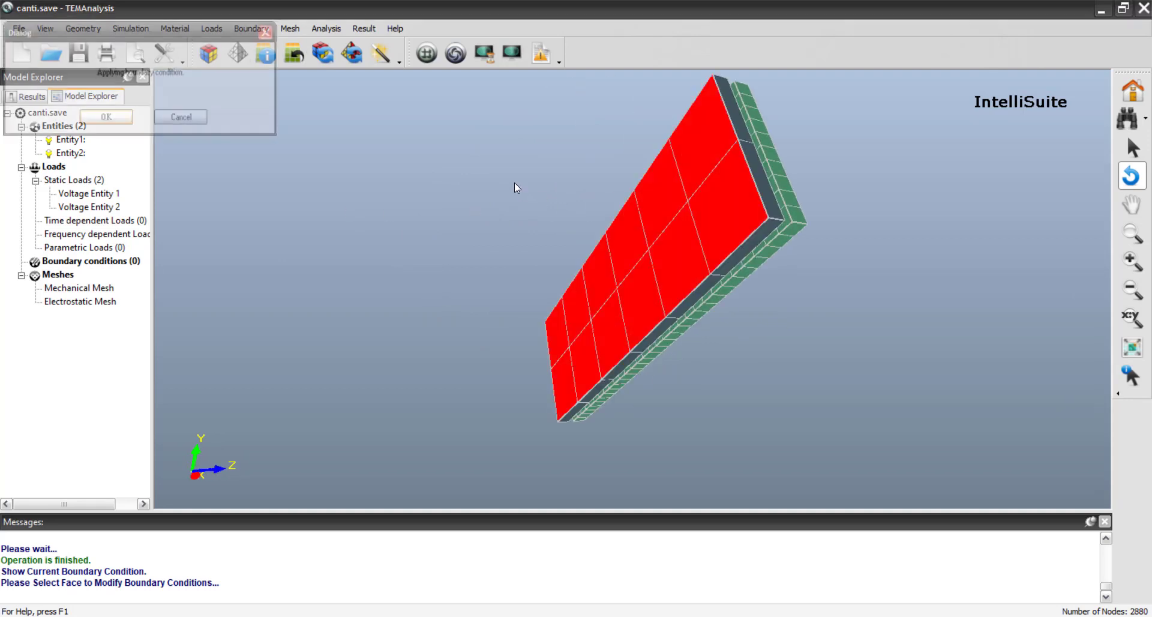
{"action": "left_click", "coordinate": [101, 119]}
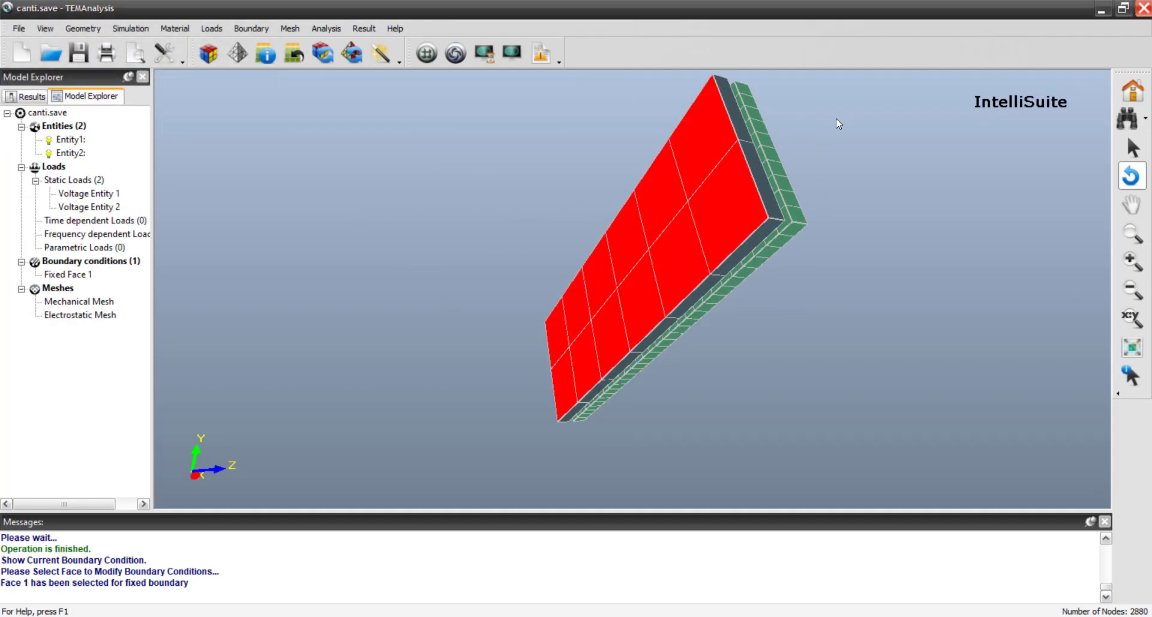
Step: Apply a fixed boundary condition to only one short end face of the upper layer, Face 12
{"action": "left_click_drag", "start_coordinate": [836, 120], "coordinate": [390, 298]}
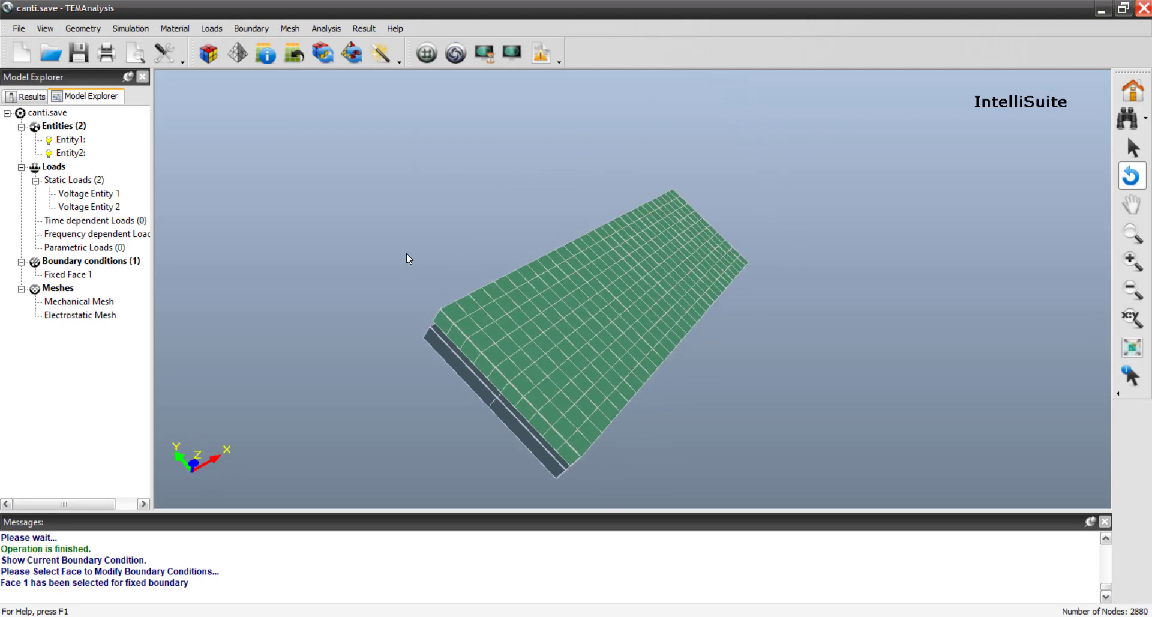
{"action": "left_click", "coordinate": [260, 27]}
{"action": "left_click", "coordinate": [258, 42]}
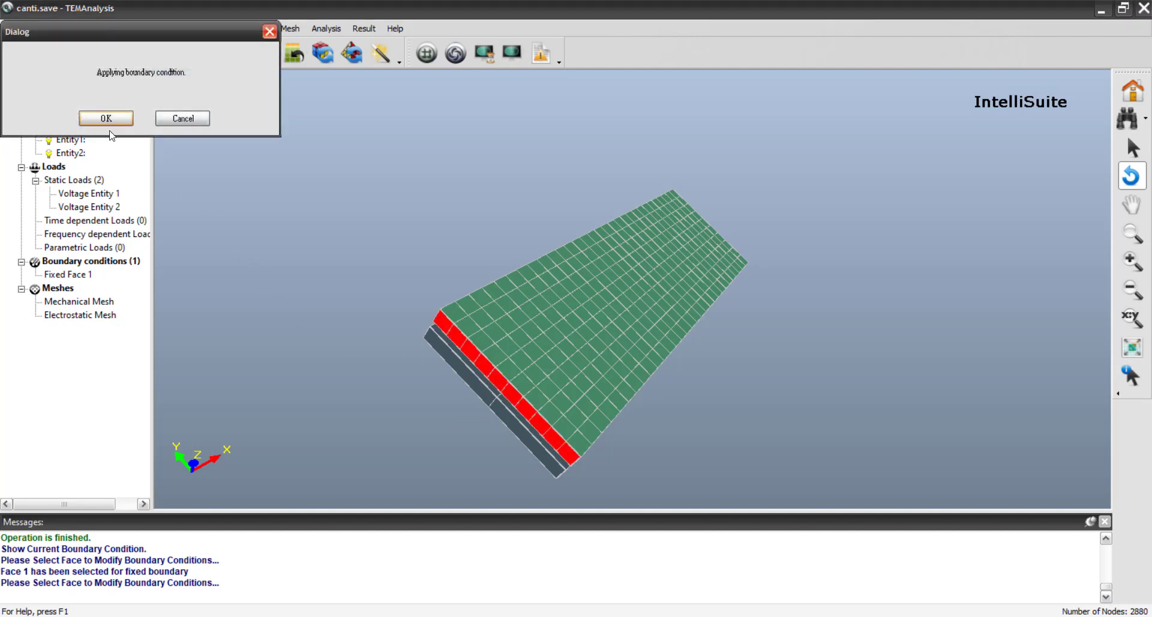
{"action": "left_click", "coordinate": [110, 120]}
Step: Clean up the previous analysis and run the static analysis again
{"action": "left_click", "coordinate": [325, 31]}
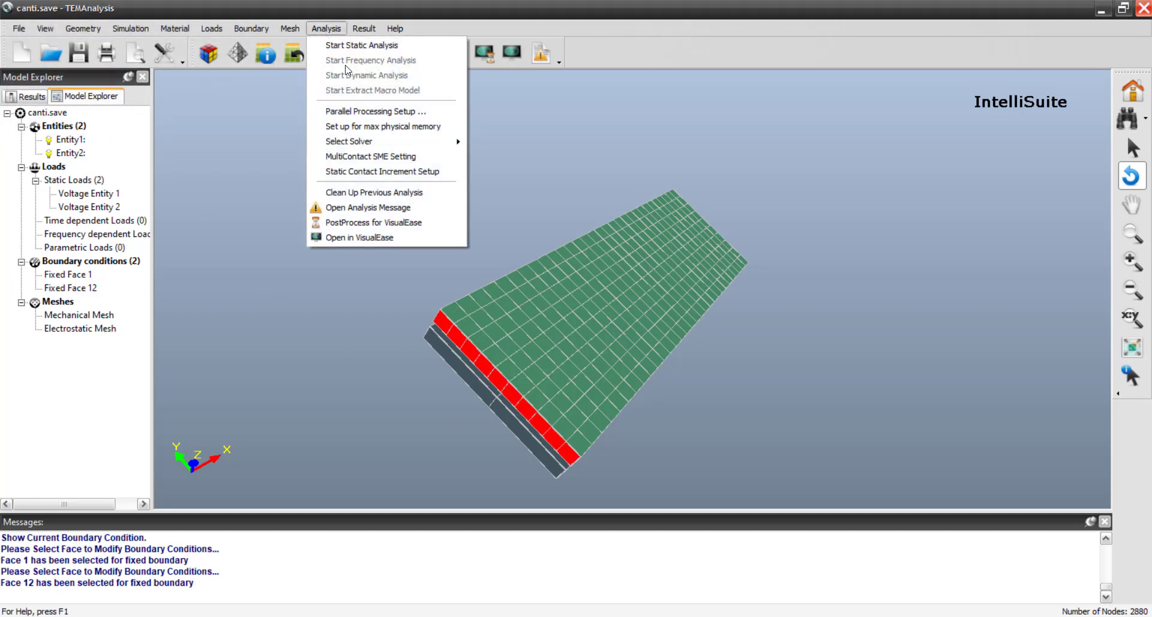
{"action": "left_click", "coordinate": [372, 195]}
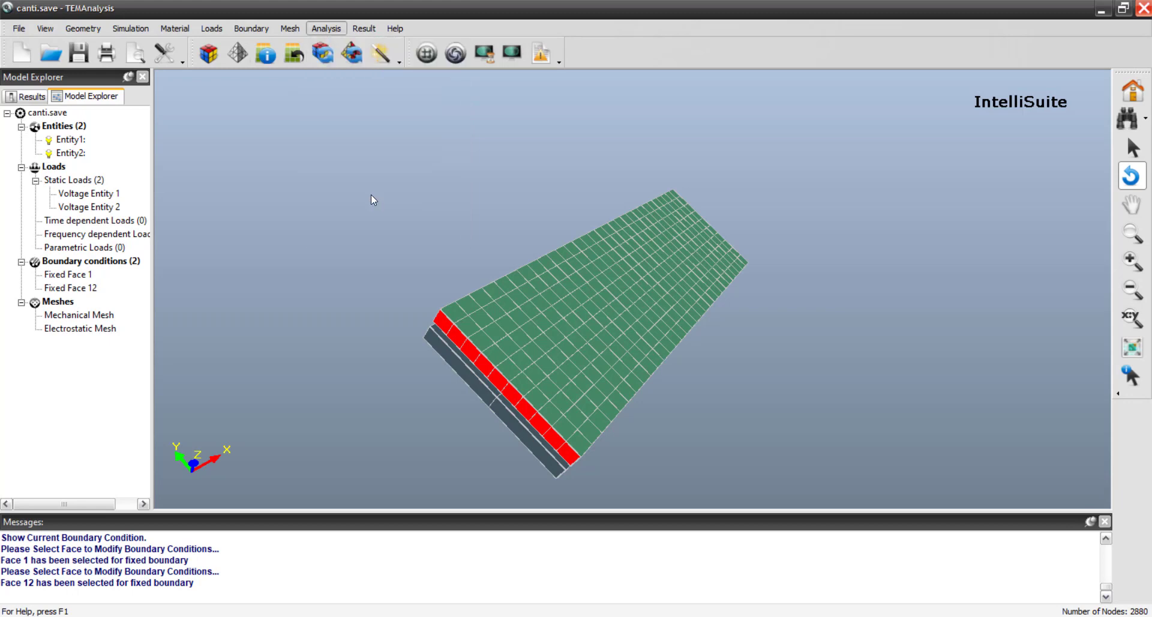
{"action": "left_click", "coordinate": [333, 29]}
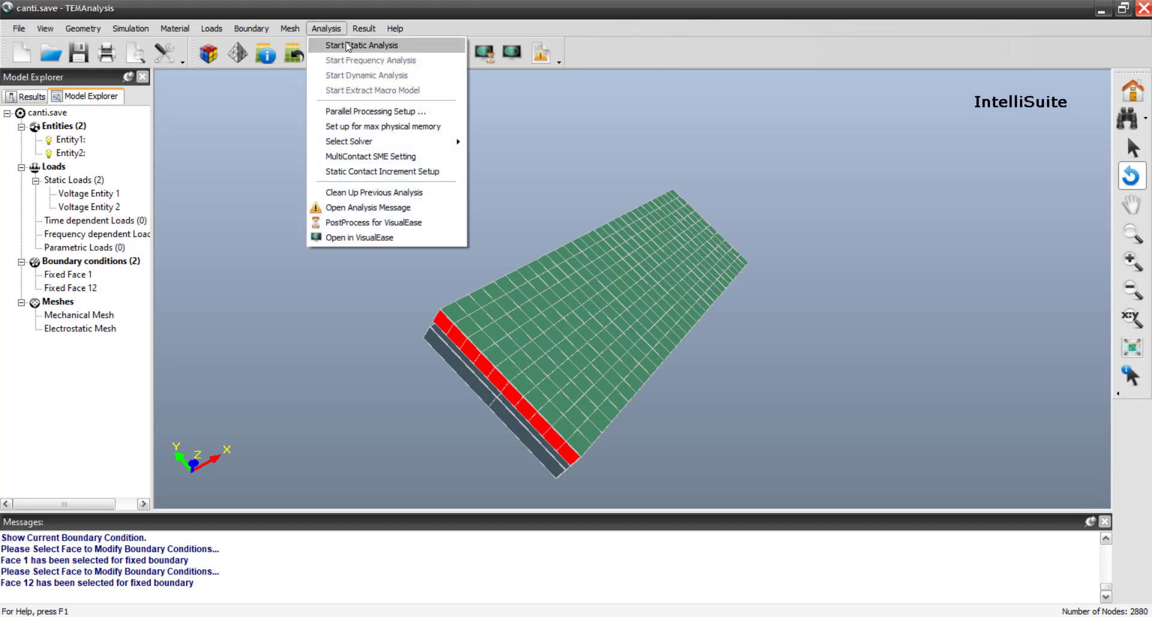
{"action": "left_click", "coordinate": [349, 46]}
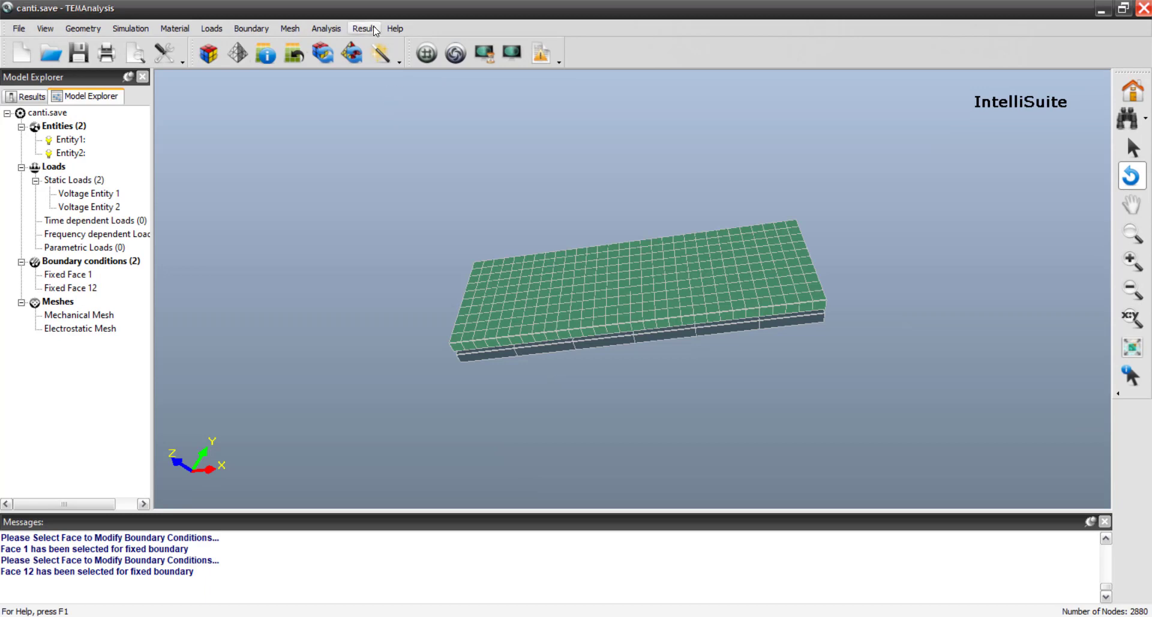
Step: Display the Z displacement contour and examine the upper layer's deflection from several sides
{"action": "left_click", "coordinate": [373, 29]}
{"action": "mouse_move", "coordinate": [480, 45]}
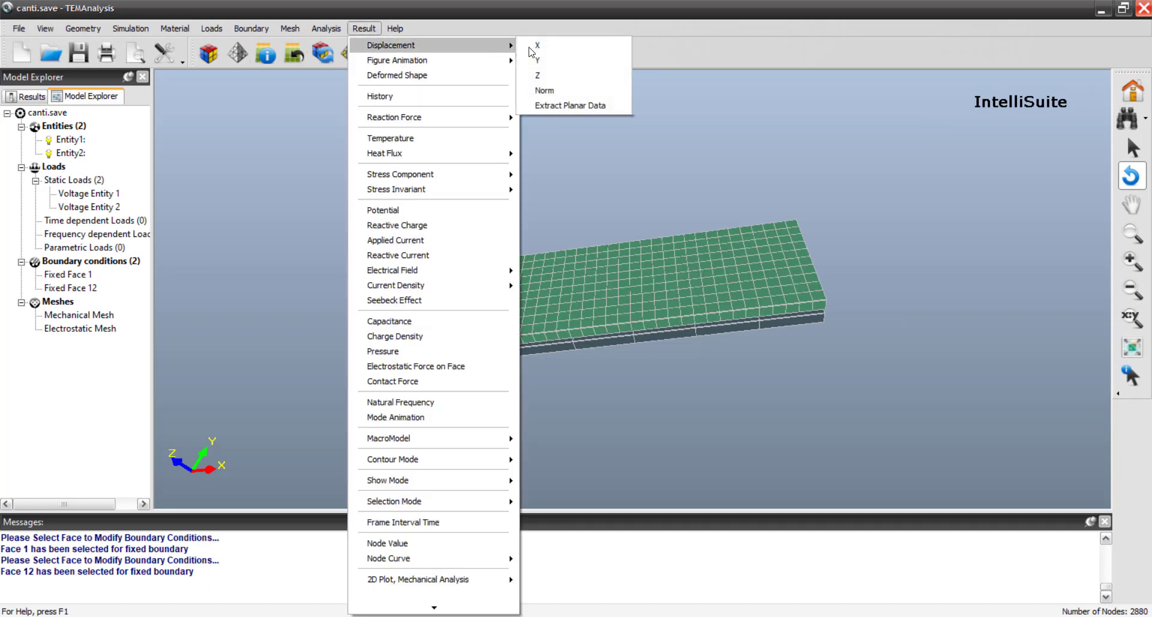
{"action": "left_click", "coordinate": [548, 75]}
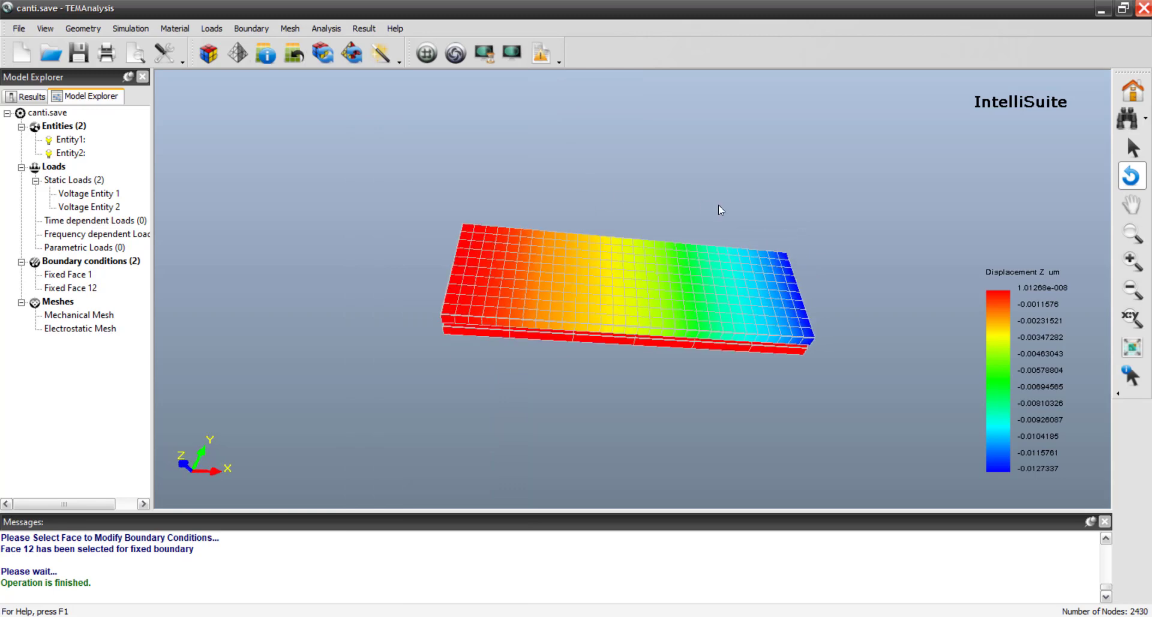
{"action": "left_click_drag", "start_coordinate": [710, 386], "coordinate": [476, 279]}
{"action": "left_click_drag", "start_coordinate": [931, 258], "coordinate": [855, 286]}
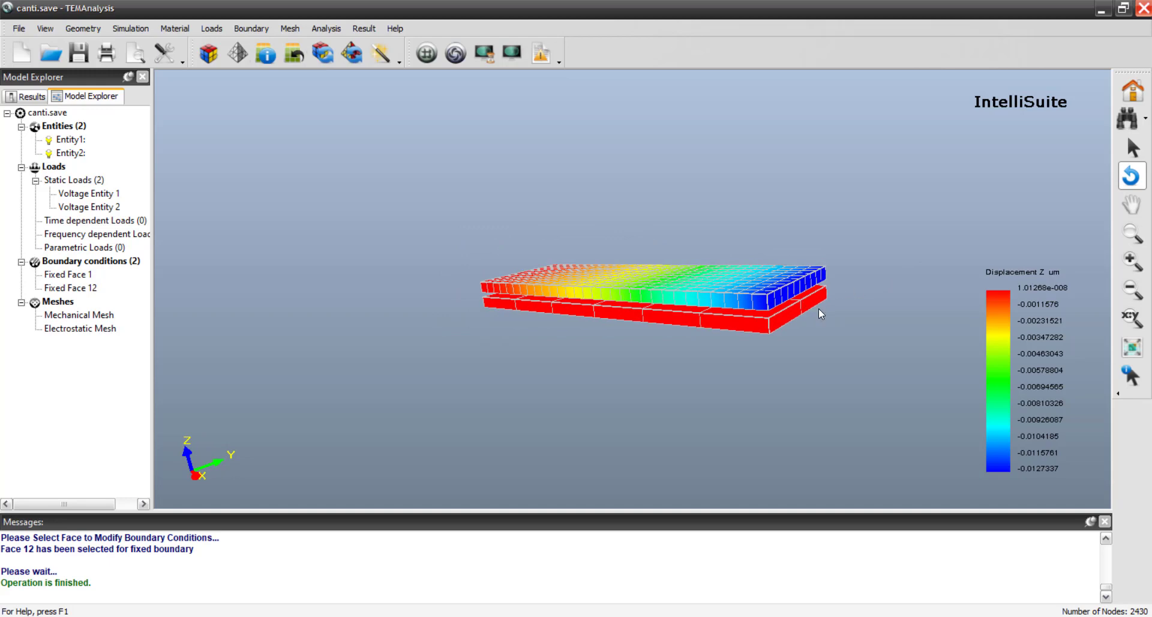
{"action": "scroll", "coordinate": [818, 308], "scroll_direction": "up", "scroll_amount": 1}
{"action": "left_click_drag", "start_coordinate": [425, 206], "coordinate": [713, 248]}
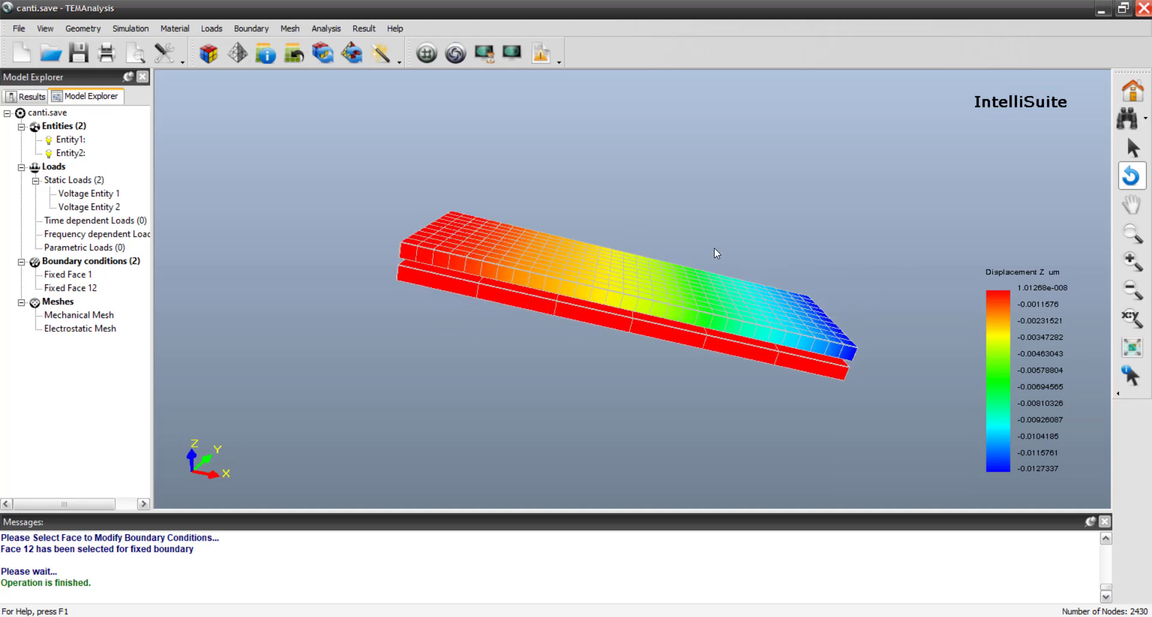
Step: Animate the layers' linear motion with a scale factor of 10, examine the movement, and stop the animation
{"action": "left_click_drag", "start_coordinate": [697, 395], "coordinate": [735, 338]}
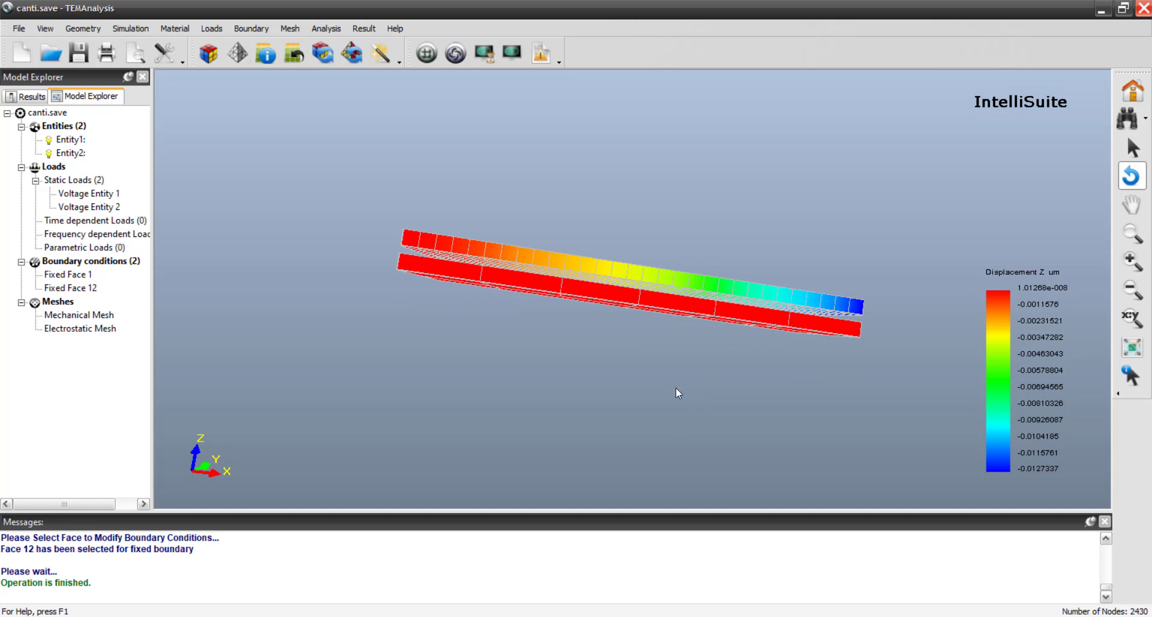
{"action": "left_click_drag", "start_coordinate": [694, 221], "coordinate": [609, 354]}
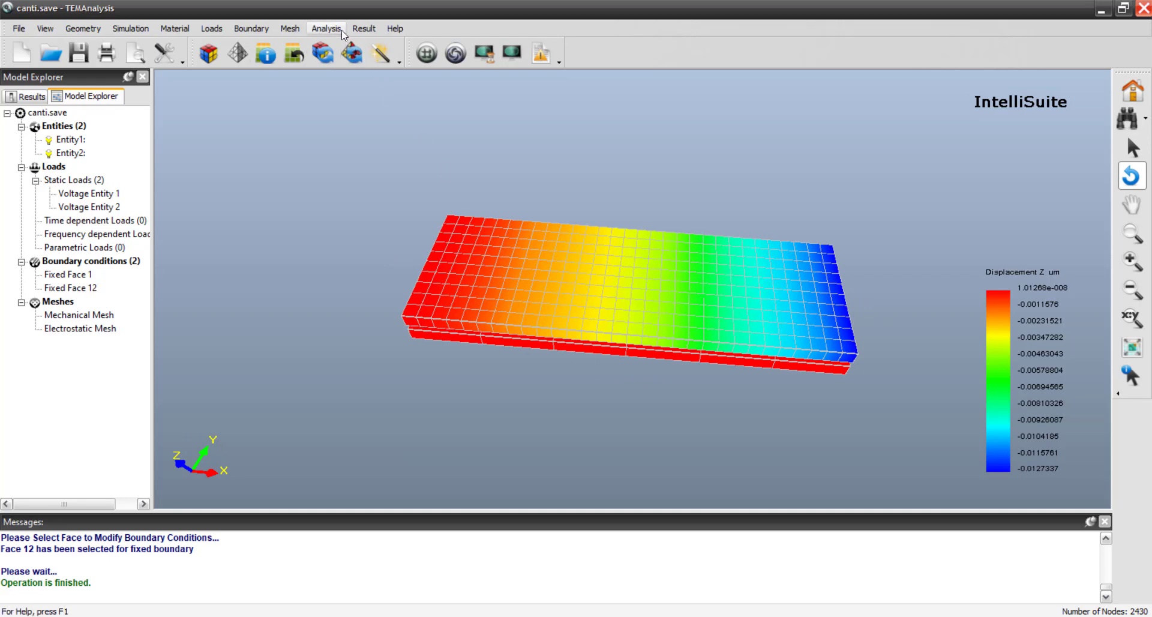
{"action": "left_click_drag", "start_coordinate": [617, 409], "coordinate": [396, 78]}
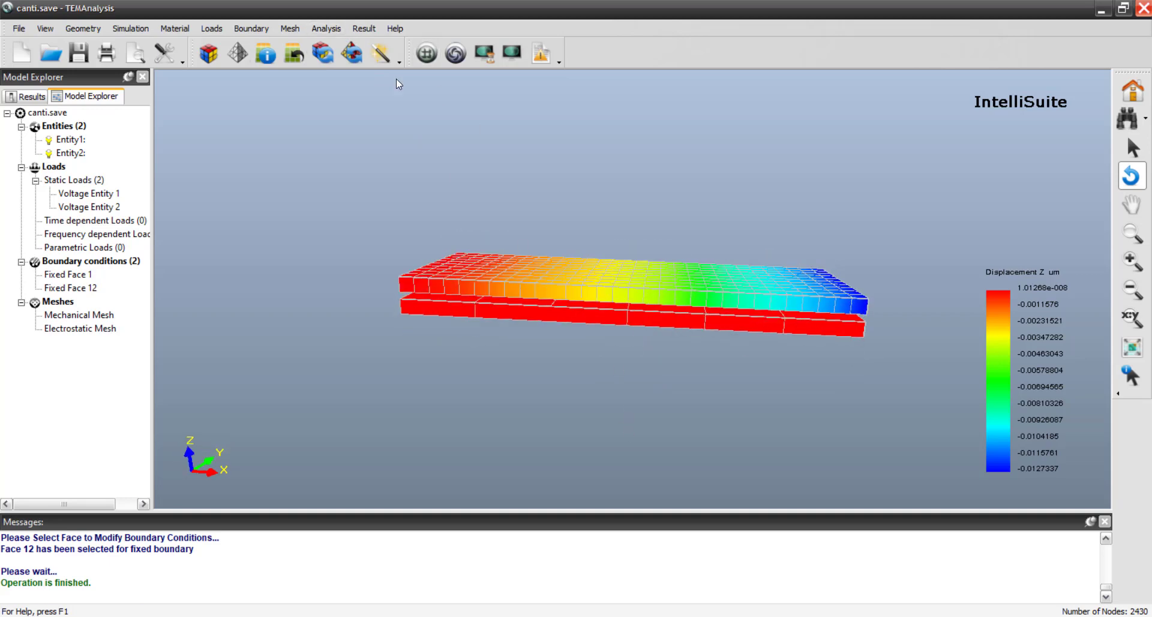
{"action": "left_click", "coordinate": [362, 28]}
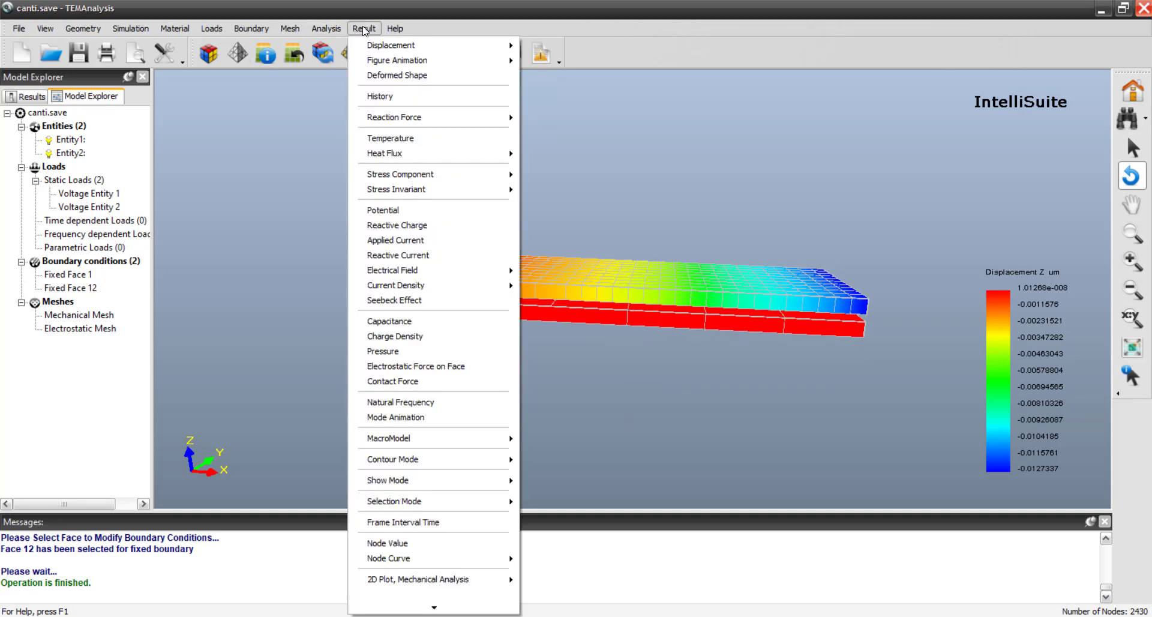
{"action": "mouse_move", "coordinate": [456, 60]}
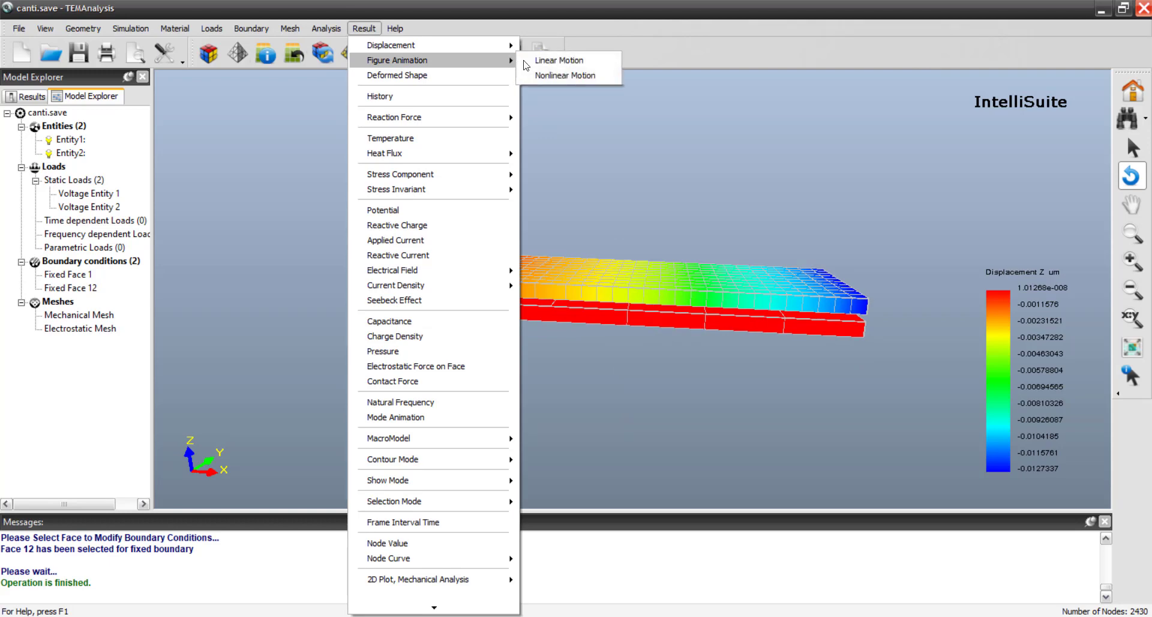
{"action": "left_click", "coordinate": [556, 64]}
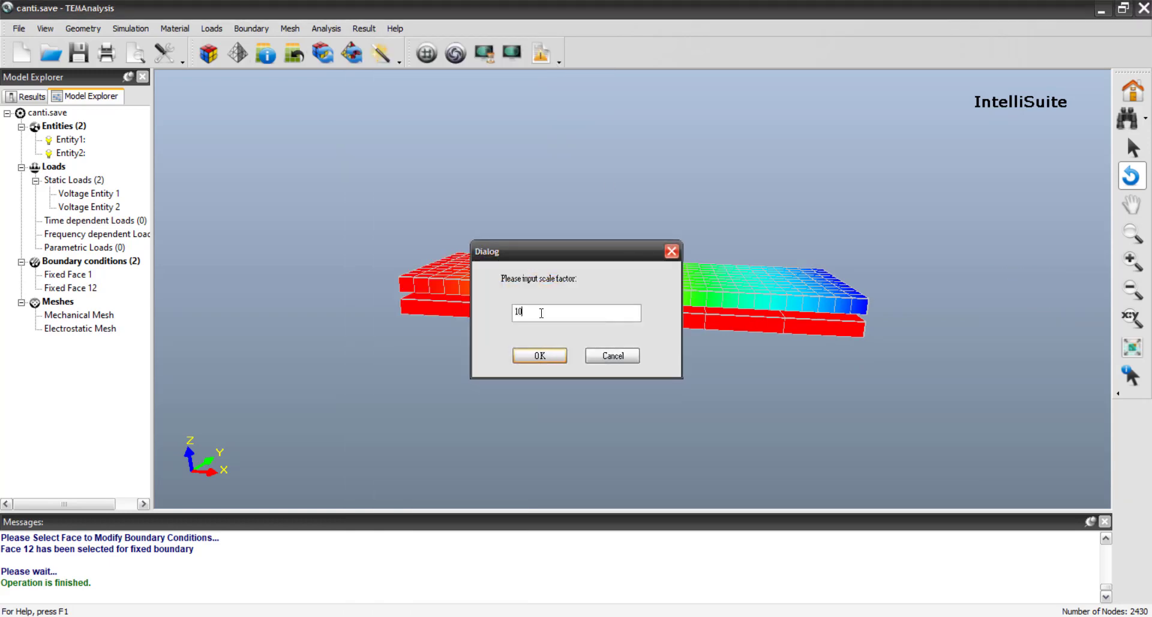
{"action": "key", "text": "Return"}
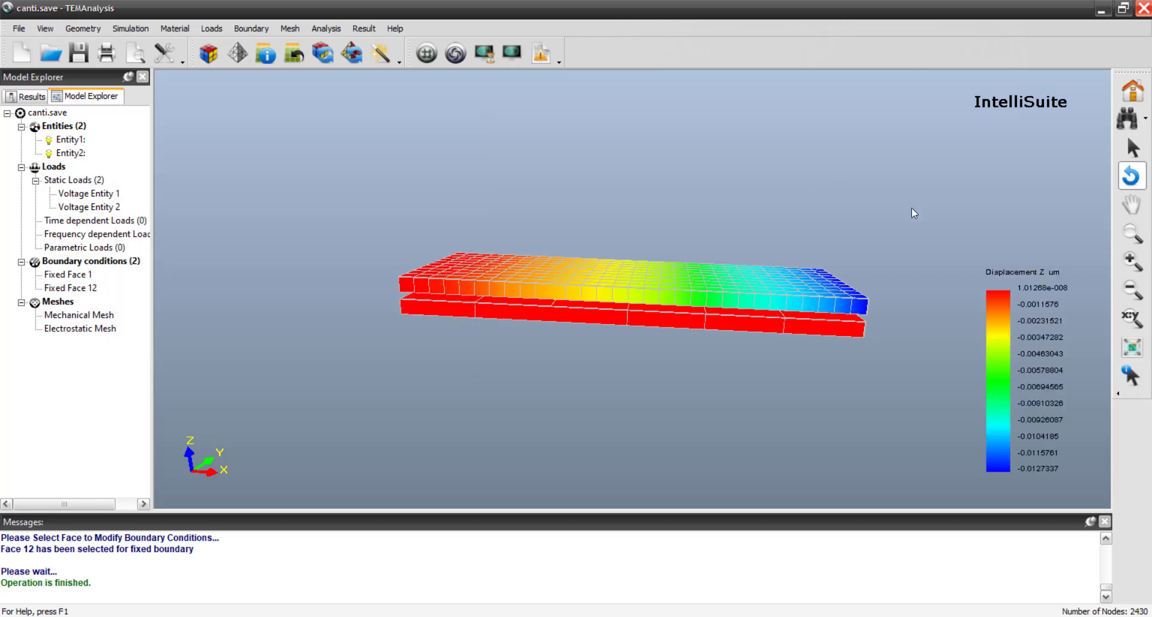
{"action": "left_click_drag", "start_coordinate": [761, 290], "coordinate": [779, 314]}
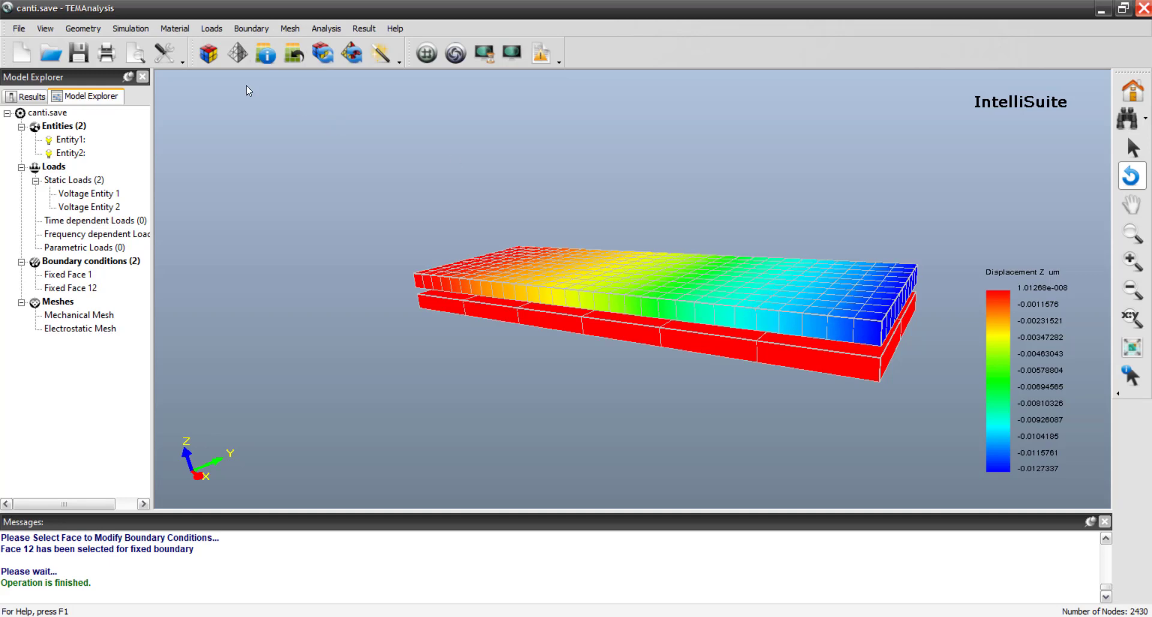
{"action": "left_click", "coordinate": [45, 28]}
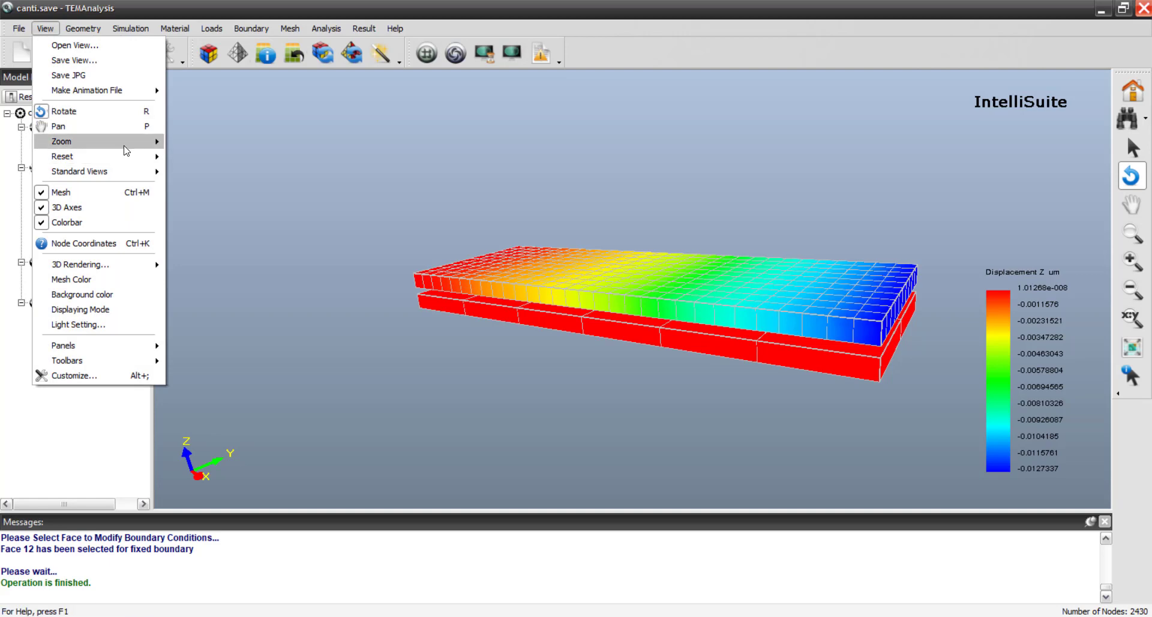
{"action": "mouse_move", "coordinate": [125, 145]}
{"action": "left_click", "coordinate": [220, 189]}
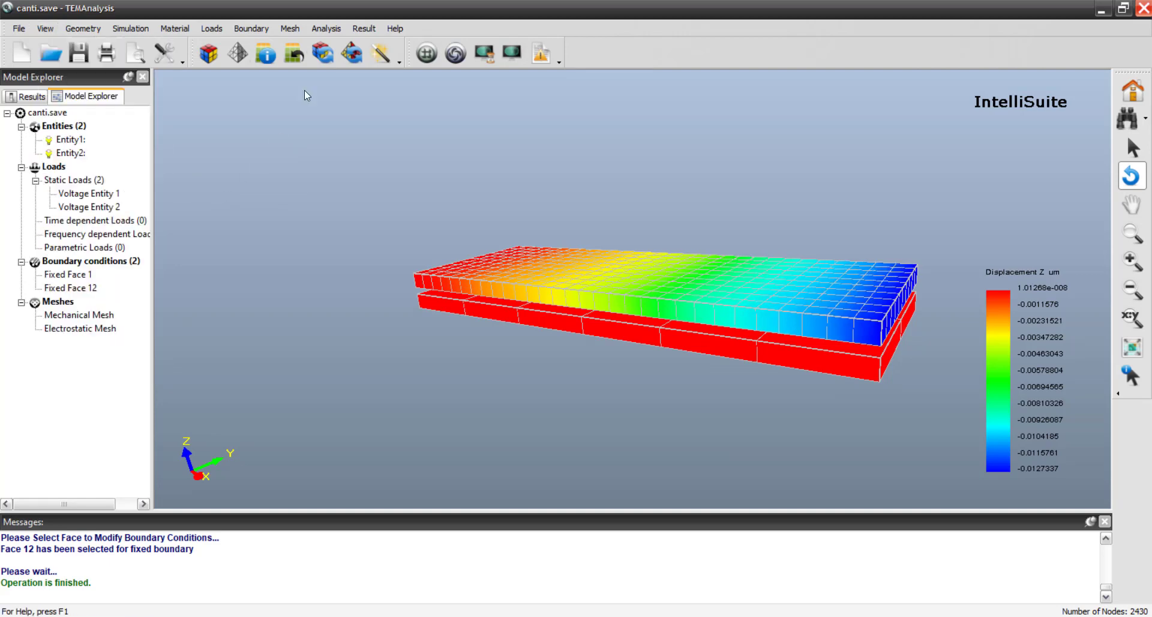
Step: Open the capacitance results and check the value between Entity 1 and Entity 2
{"action": "left_click_drag", "start_coordinate": [738, 205], "coordinate": [380, 115]}
{"action": "left_click", "coordinate": [364, 28]}
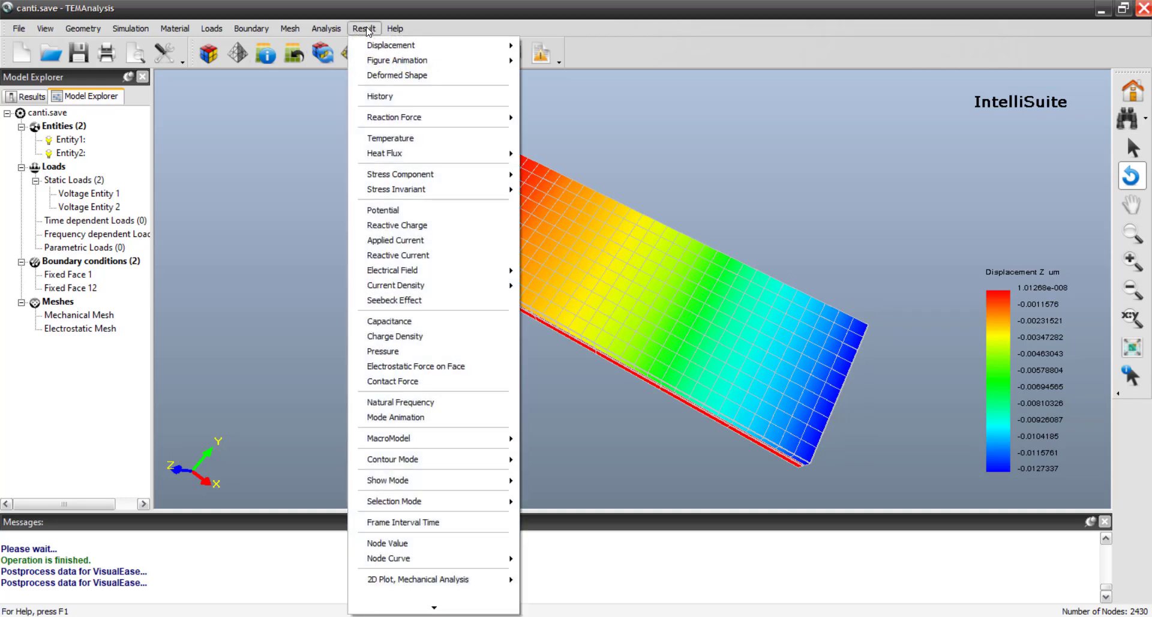
{"action": "left_click", "coordinate": [410, 322]}
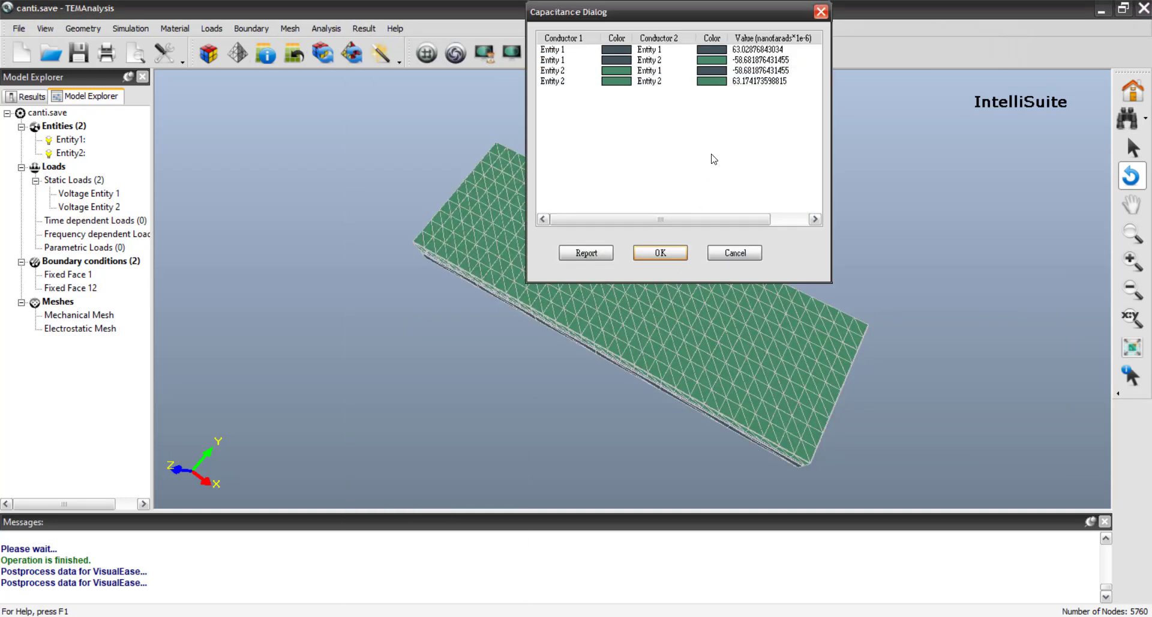
{"action": "left_click", "coordinate": [557, 60]}
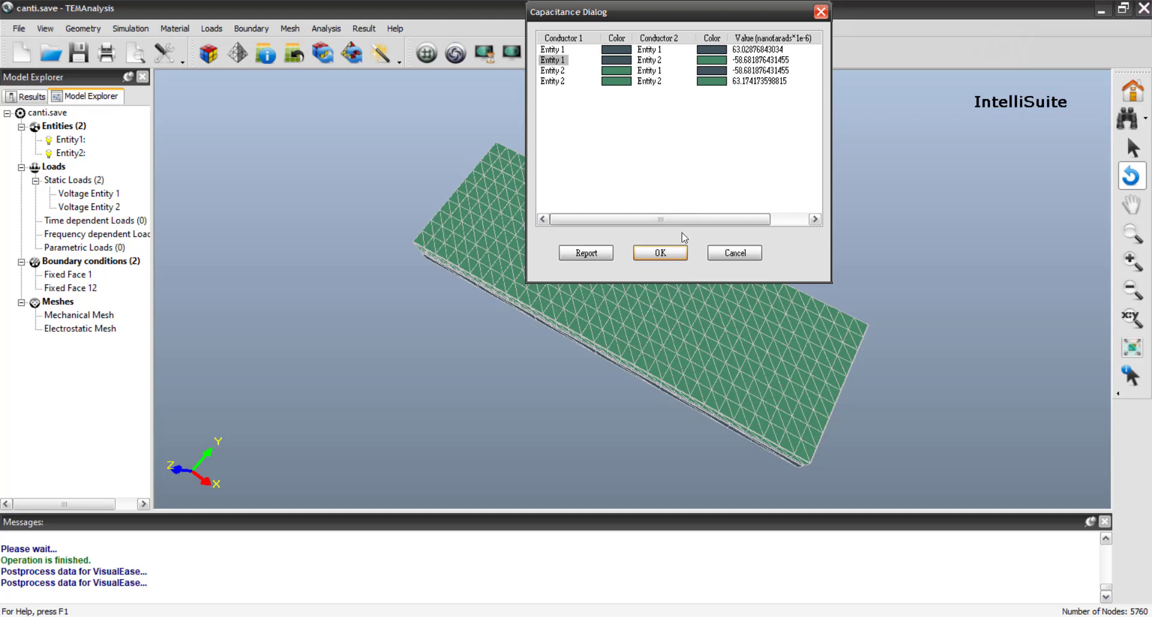
{"action": "left_click", "coordinate": [659, 252]}
Step: Display the Mises stress contour and examine its distribution along the upper layer
{"action": "left_click_drag", "start_coordinate": [590, 396], "coordinate": [633, 273]}
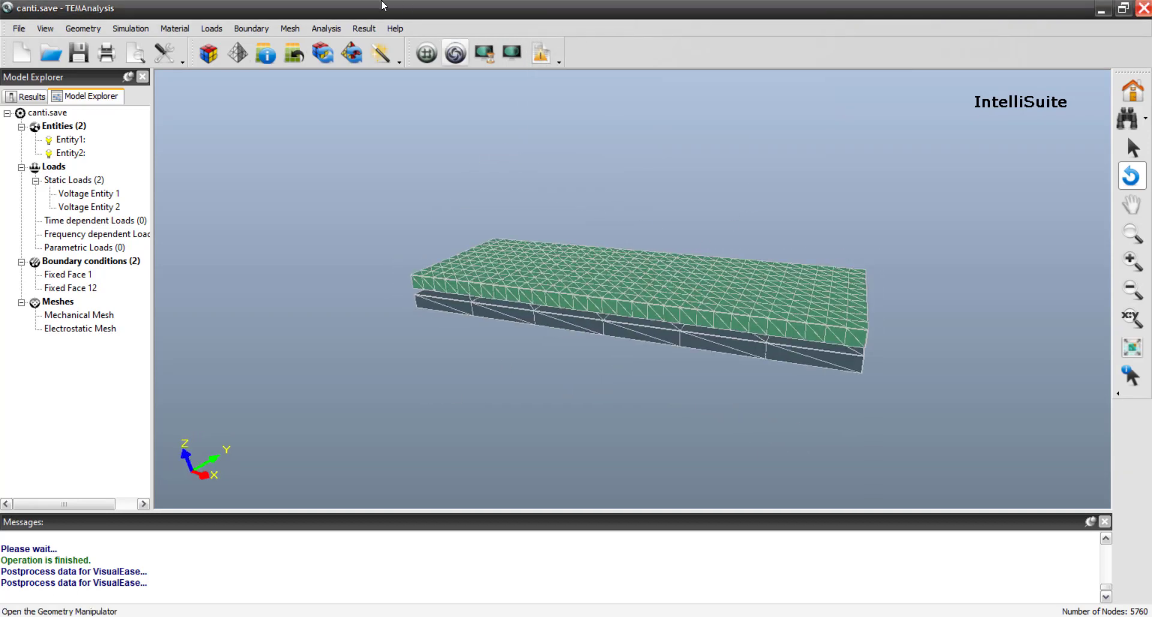
{"action": "left_click", "coordinate": [336, 29]}
{"action": "mouse_move", "coordinate": [364, 28]}
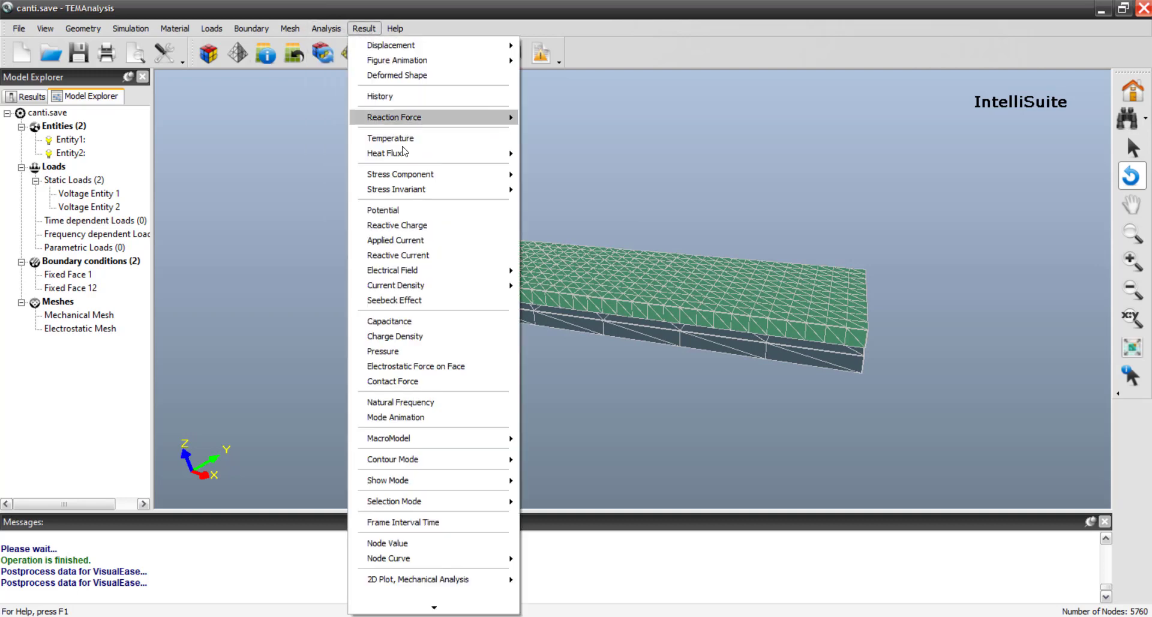
{"action": "mouse_move", "coordinate": [443, 189]}
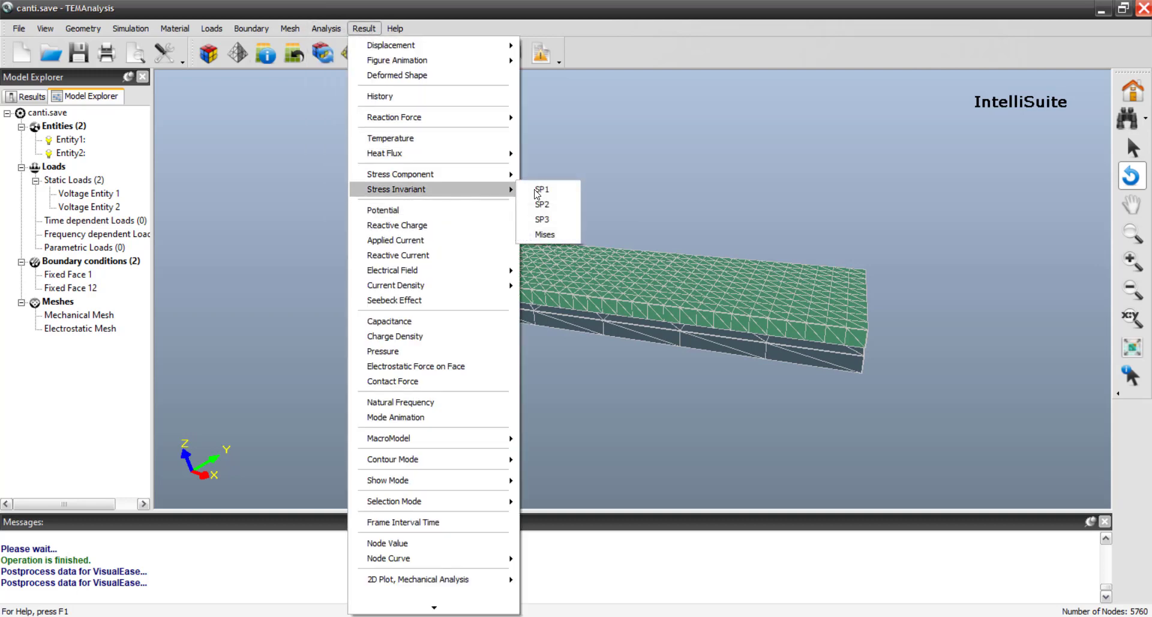
{"action": "left_click", "coordinate": [558, 235]}
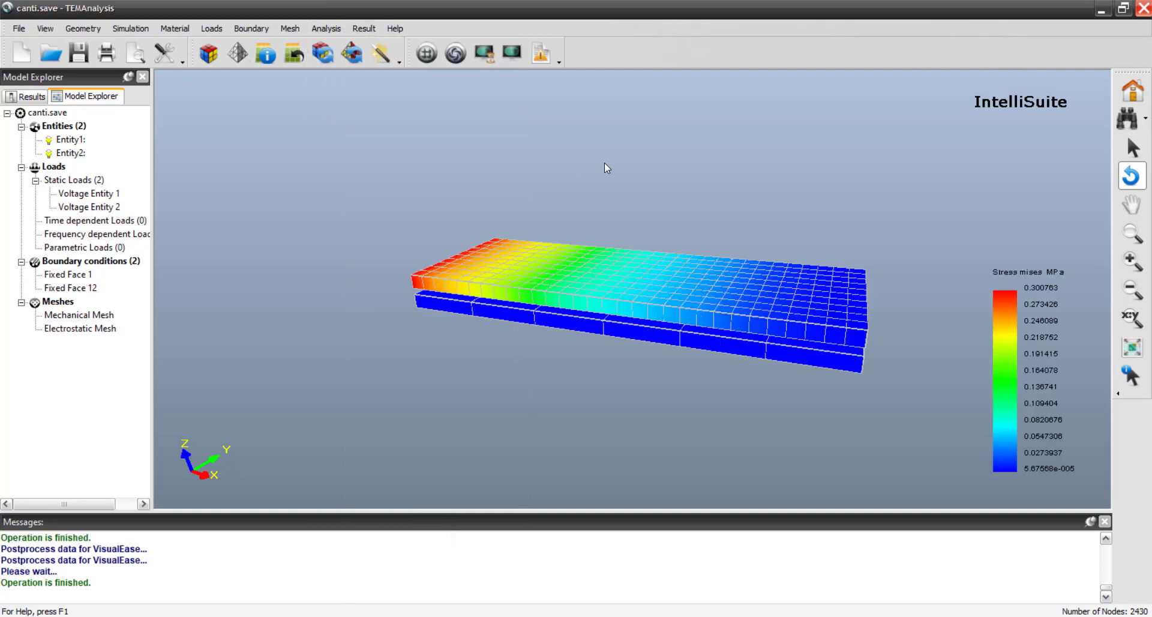
{"action": "left_click_drag", "start_coordinate": [604, 163], "coordinate": [603, 281]}
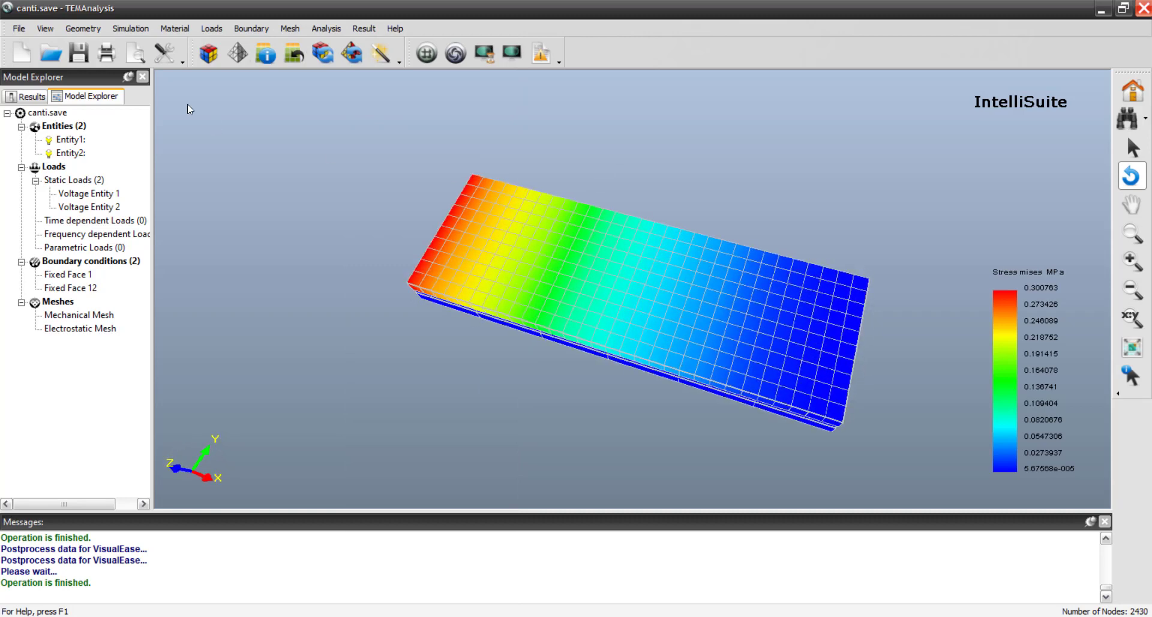
Step: Hide the mesh lines on the Mises stress contour
{"action": "left_click", "coordinate": [38, 27]}
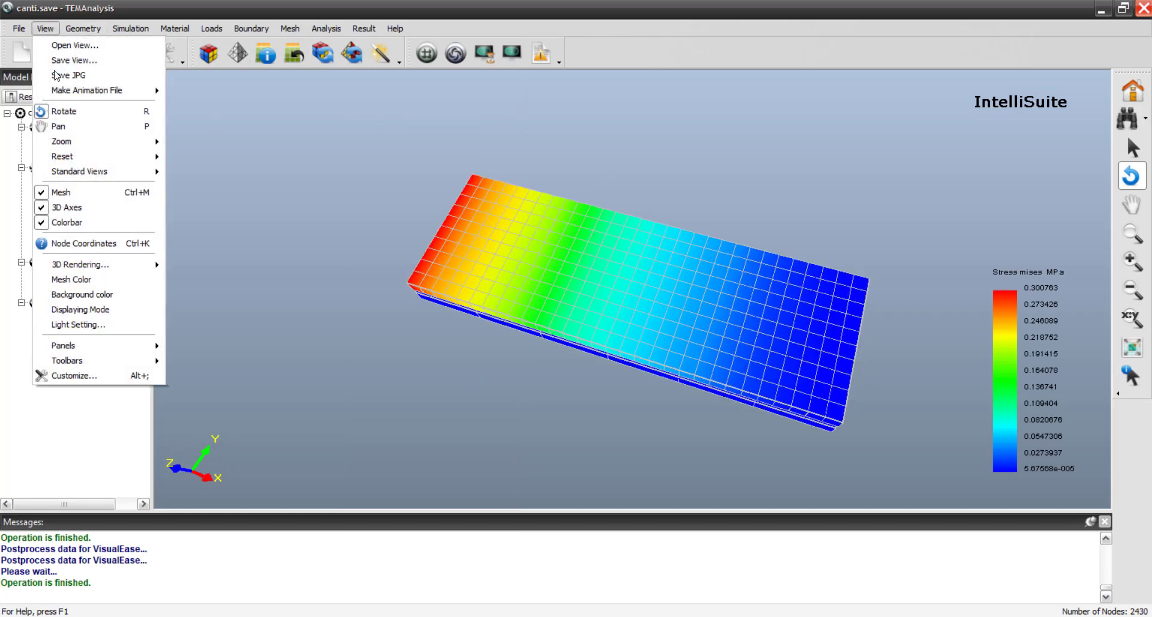
{"action": "left_click", "coordinate": [66, 193]}
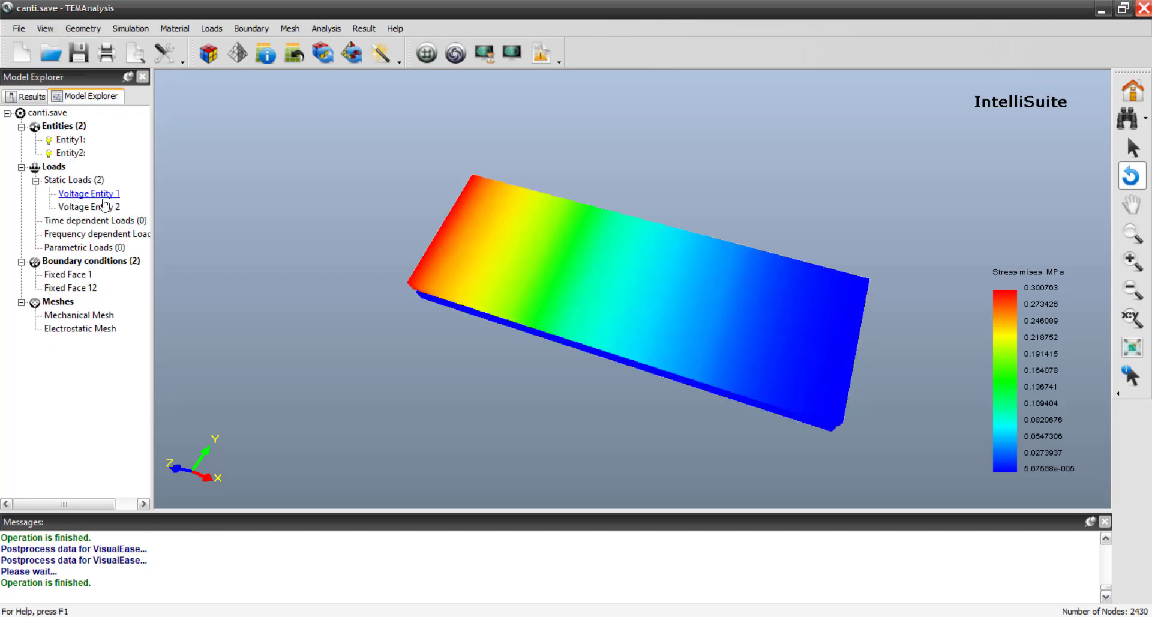
{"action": "left_click_drag", "start_coordinate": [517, 435], "coordinate": [602, 358]}
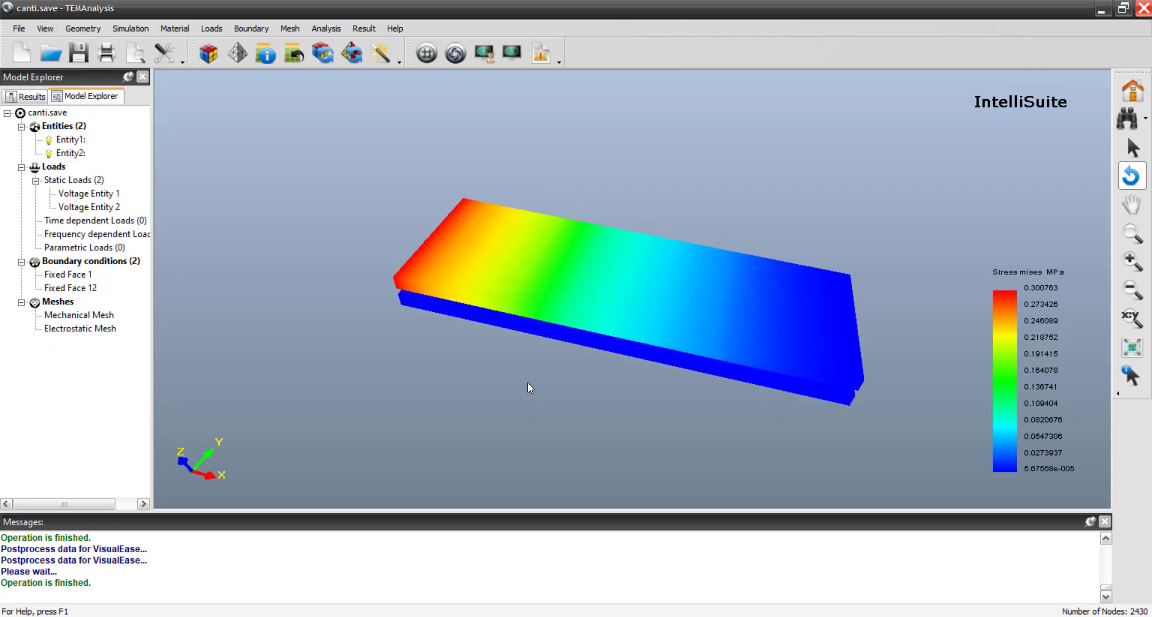
Step: Animate the linear motion with a scale factor of 100, inspect both layers from the side, and stop the animation
{"action": "left_click", "coordinate": [363, 29]}
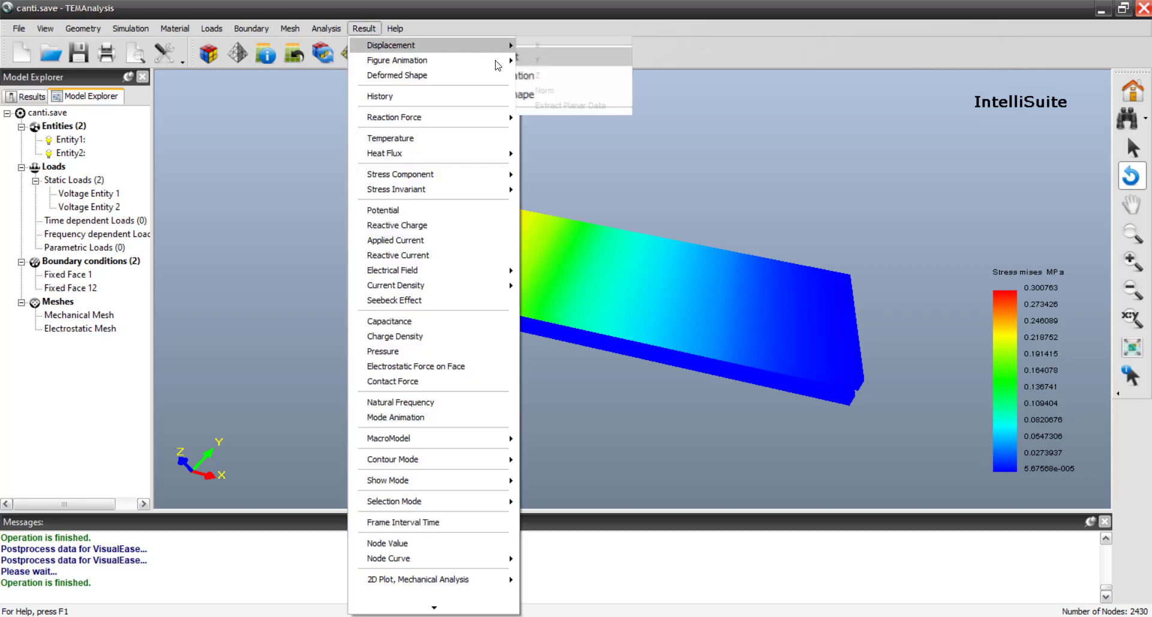
{"action": "mouse_move", "coordinate": [497, 61]}
{"action": "left_click", "coordinate": [549, 63]}
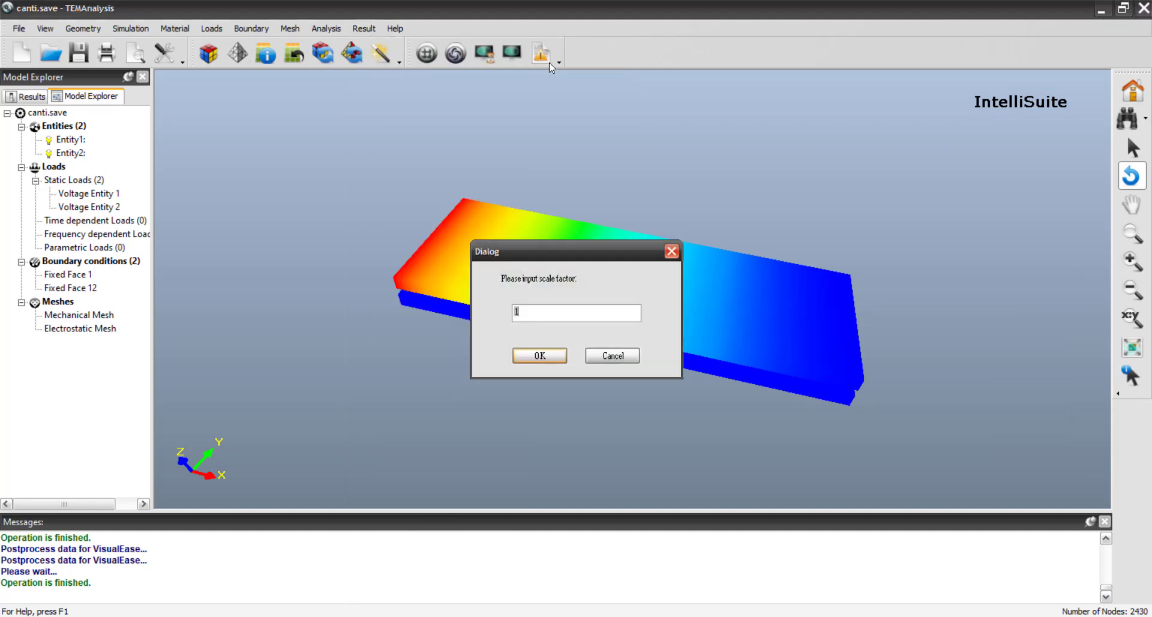
{"action": "type", "text": "100"}
{"action": "key", "text": "Return"}
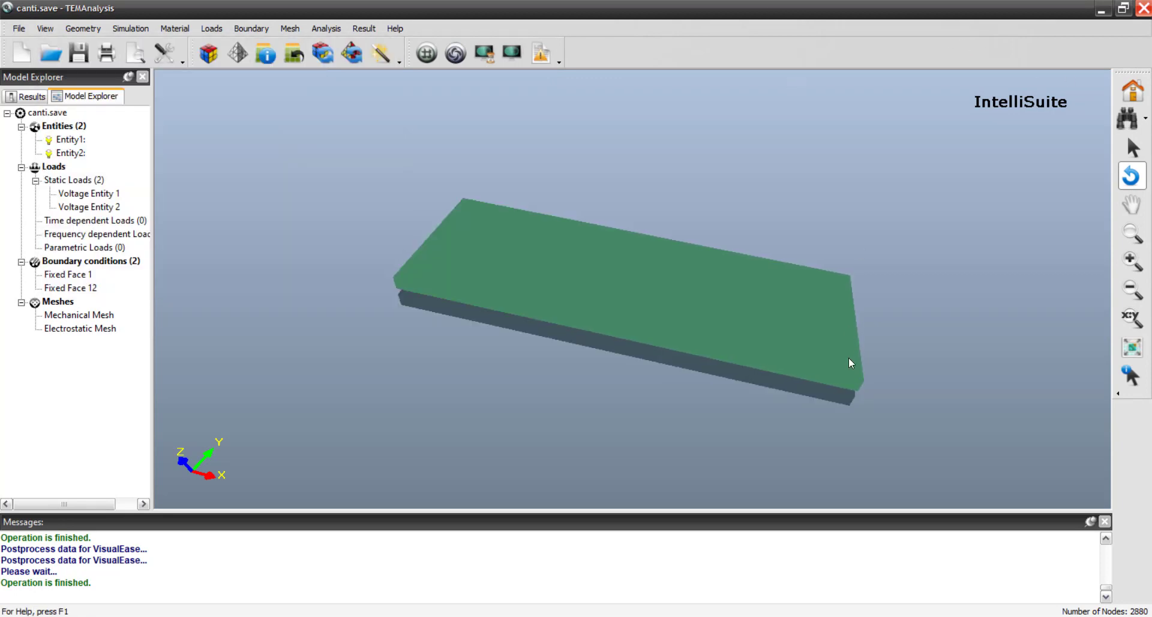
{"action": "left_click_drag", "start_coordinate": [818, 441], "coordinate": [614, 311]}
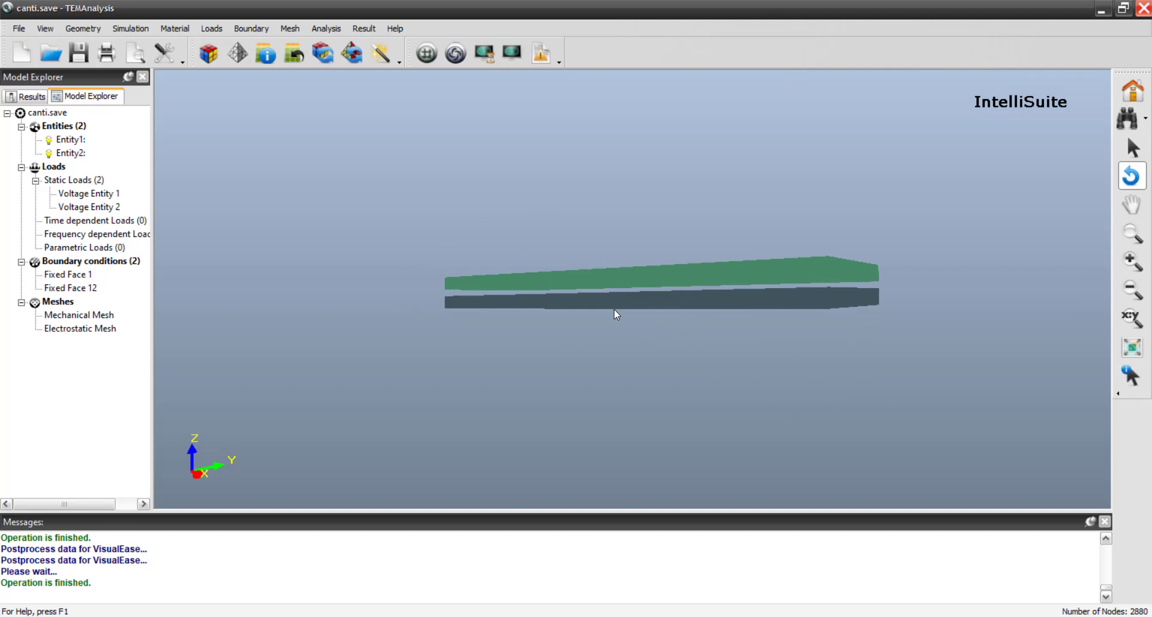
{"action": "left_click_drag", "start_coordinate": [670, 154], "coordinate": [617, 231]}
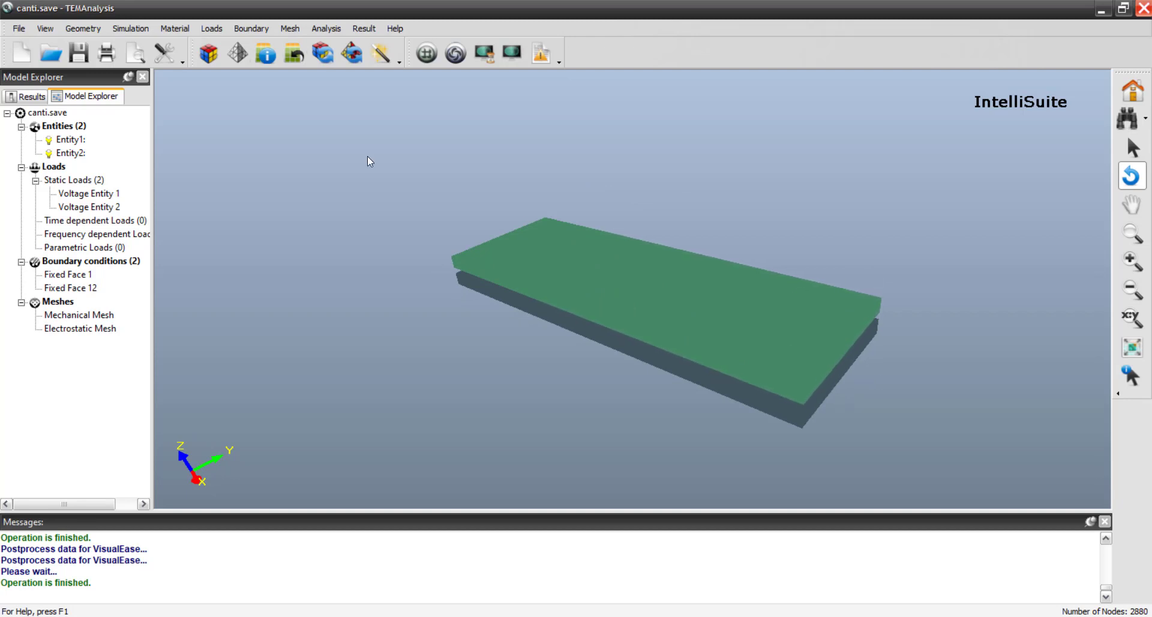
{"action": "left_click", "coordinate": [45, 29]}
{"action": "mouse_move", "coordinate": [105, 157]}
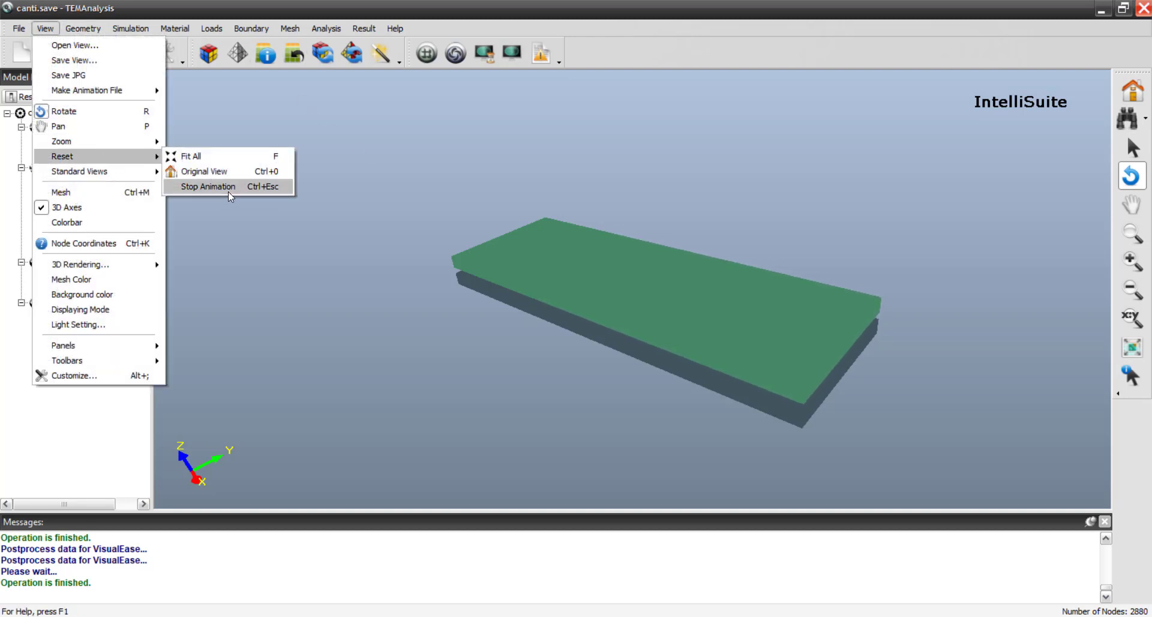
{"action": "left_click", "coordinate": [228, 190]}
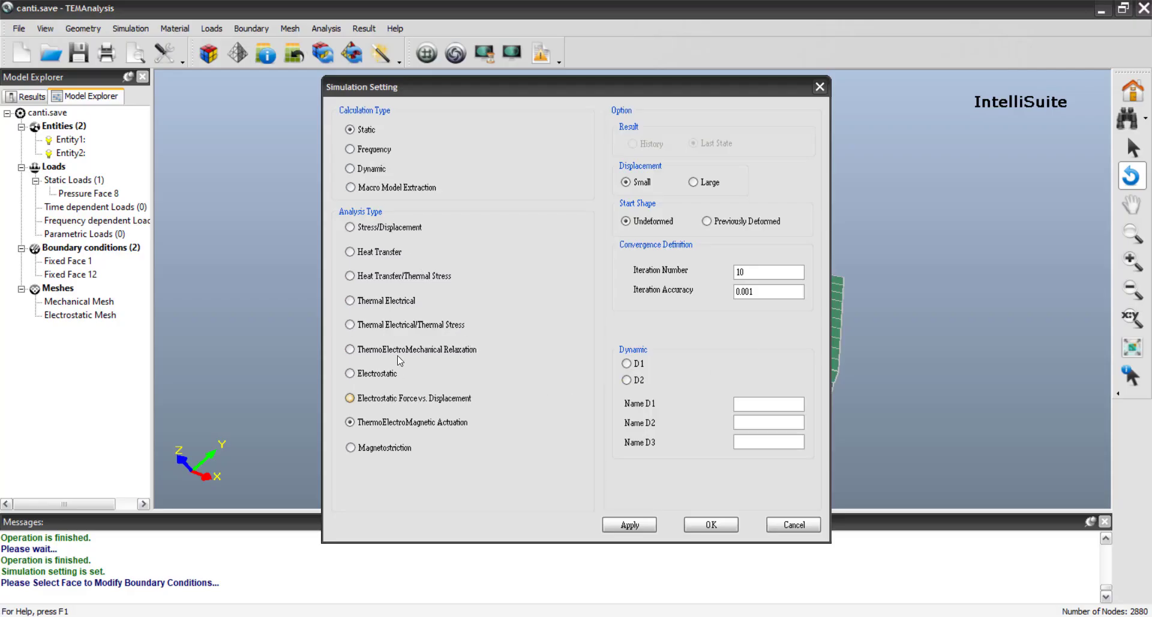
Step: Set the static simulation to ThermoElectroMechanical Relaxation with Contact Analysis enabled
{"action": "left_click", "coordinate": [412, 350]}
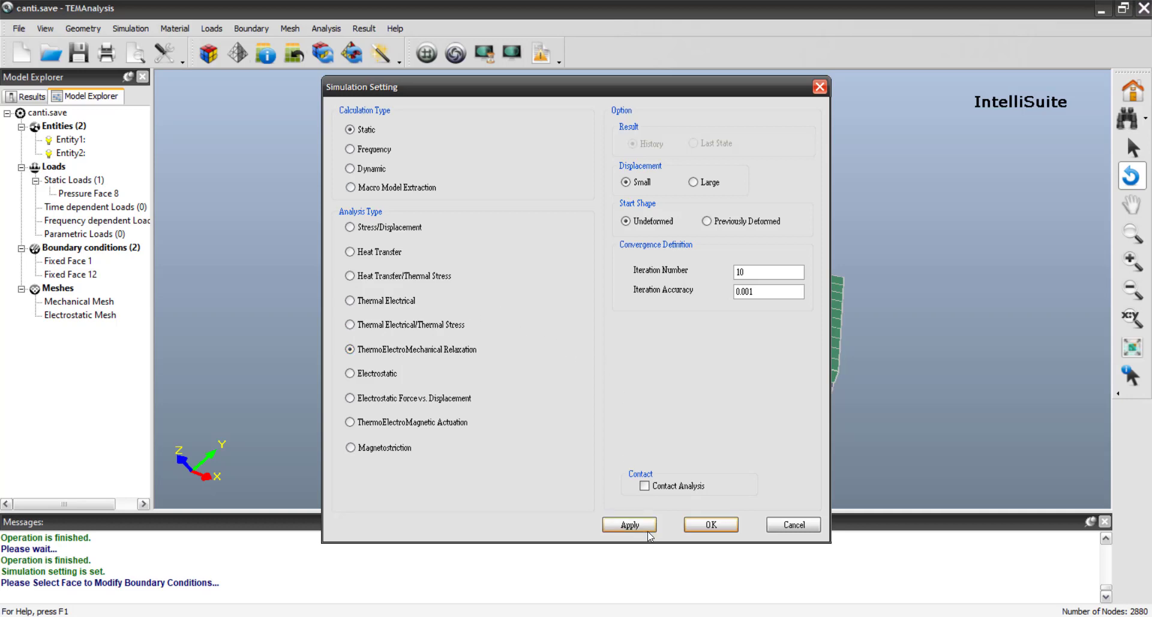
{"action": "left_click", "coordinate": [673, 486]}
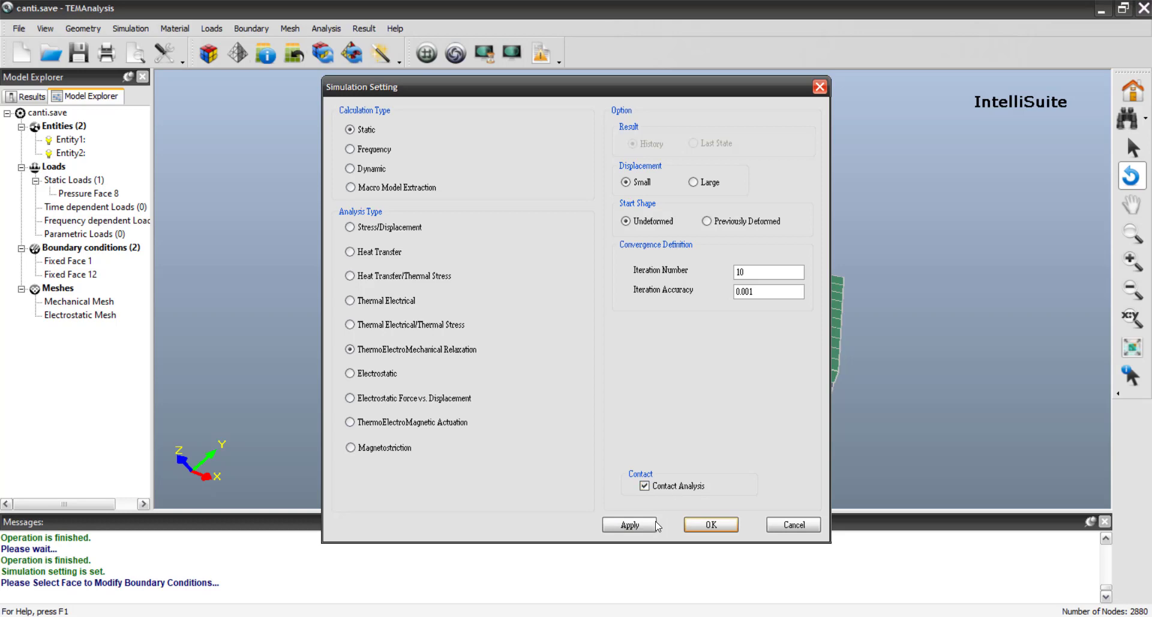
{"action": "left_click", "coordinate": [717, 524]}
Step: Apply a voltage load to the upper layer, Entity 2, using an input value range in the Up direction
{"action": "left_click", "coordinate": [211, 28]}
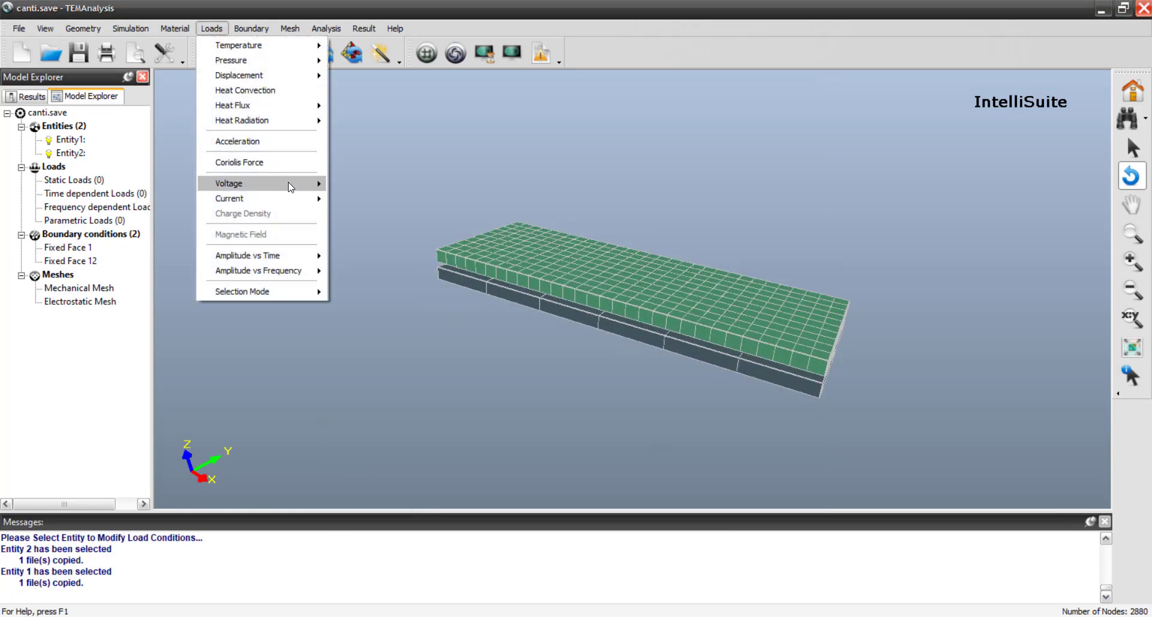
{"action": "mouse_move", "coordinate": [289, 185]}
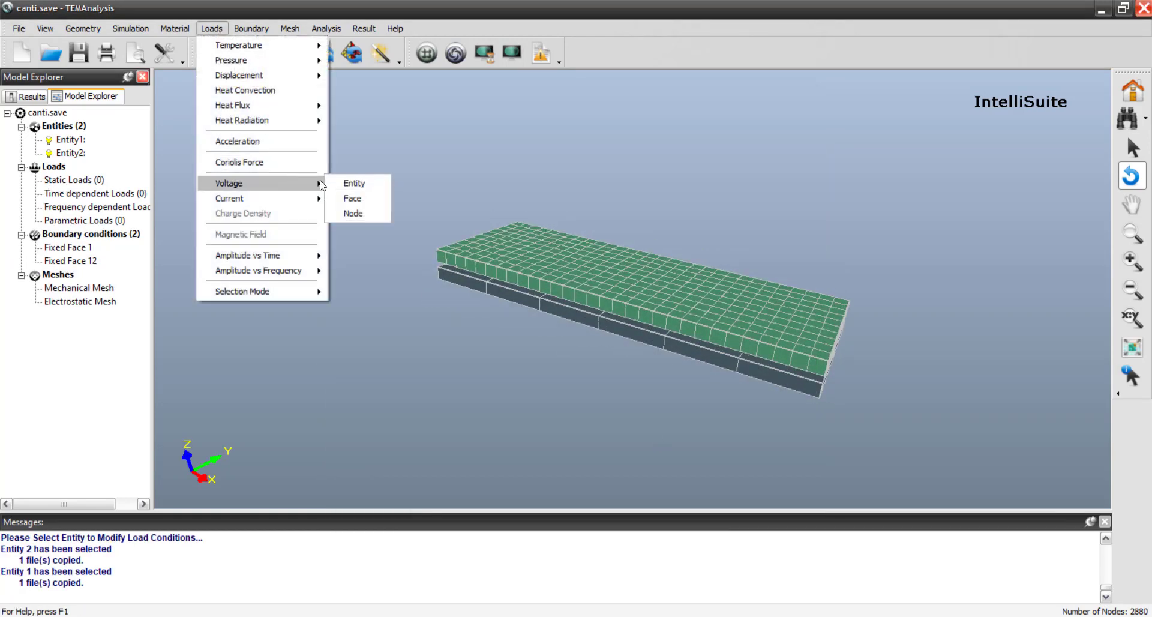
{"action": "left_click", "coordinate": [354, 183]}
{"action": "left_click_drag", "start_coordinate": [929, 243], "coordinate": [725, 362]}
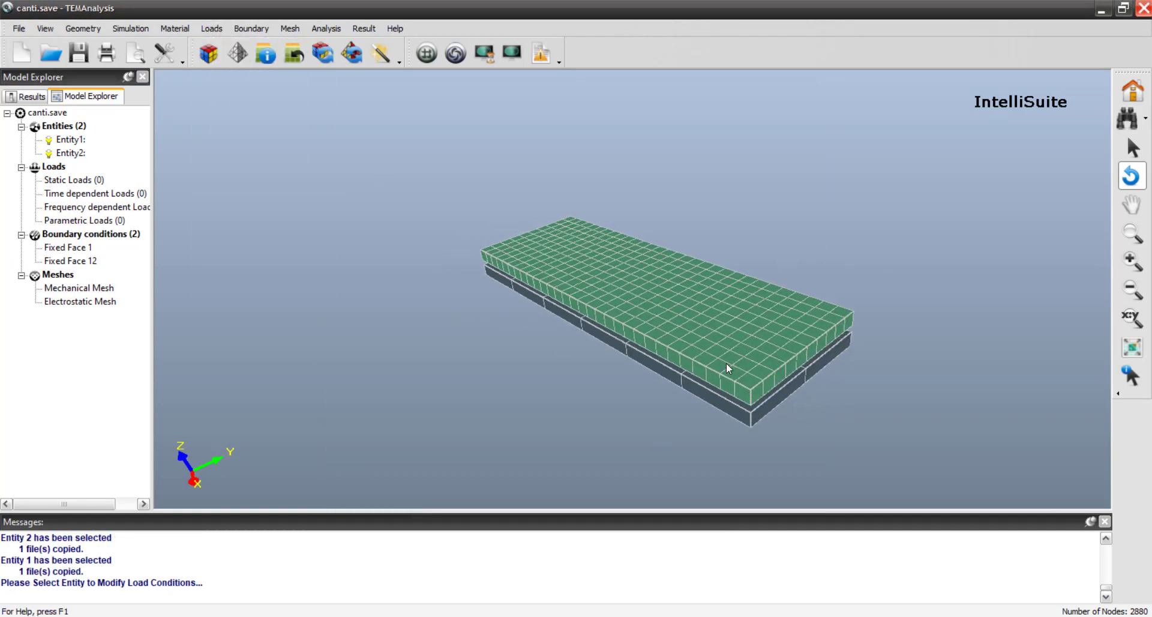
{"action": "left_click", "coordinate": [457, 351]}
{"action": "left_click", "coordinate": [679, 149]}
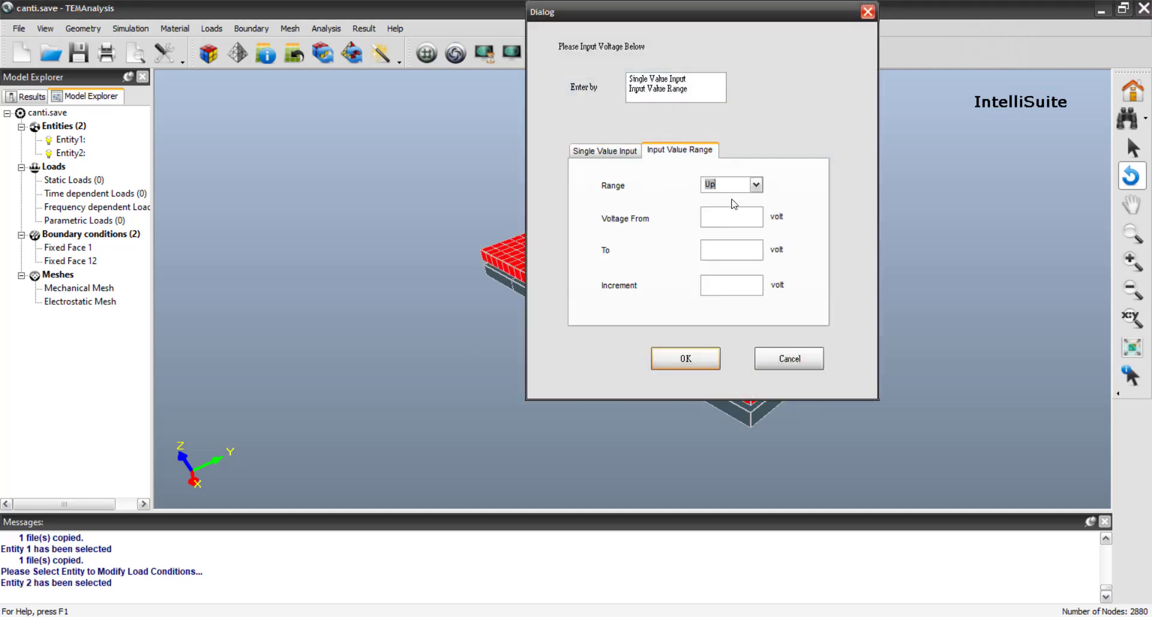
{"action": "left_click", "coordinate": [731, 214]}
{"action": "left_click", "coordinate": [709, 358]}
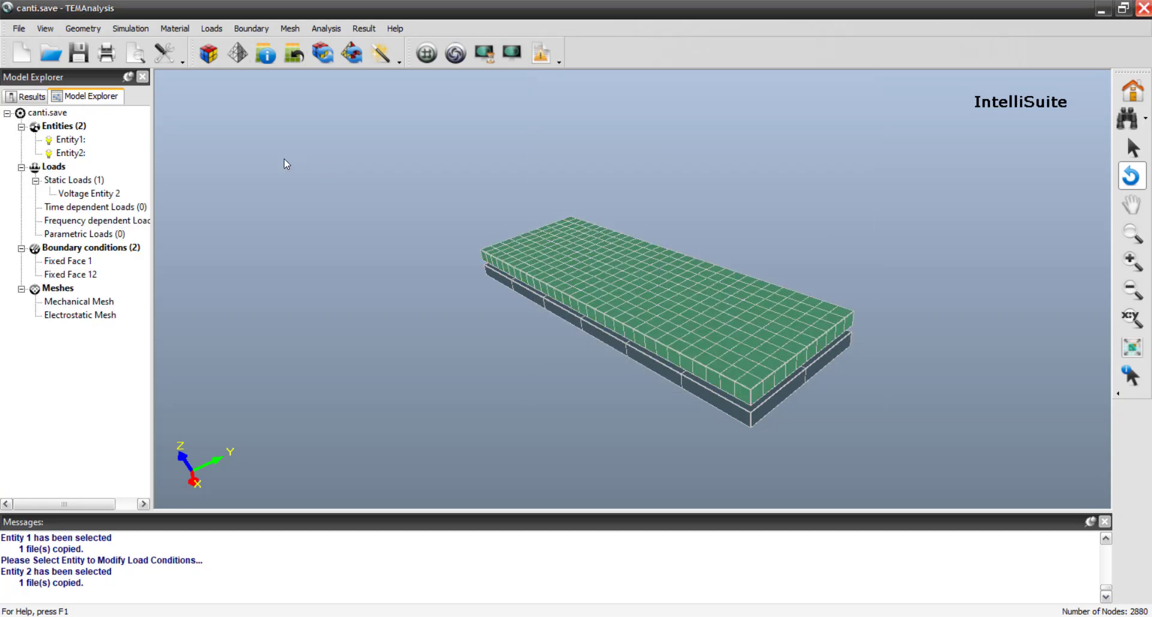
Step: Apply a single-value voltage load of 0 volt to the lower layer, Entity 1
{"action": "left_click", "coordinate": [214, 28]}
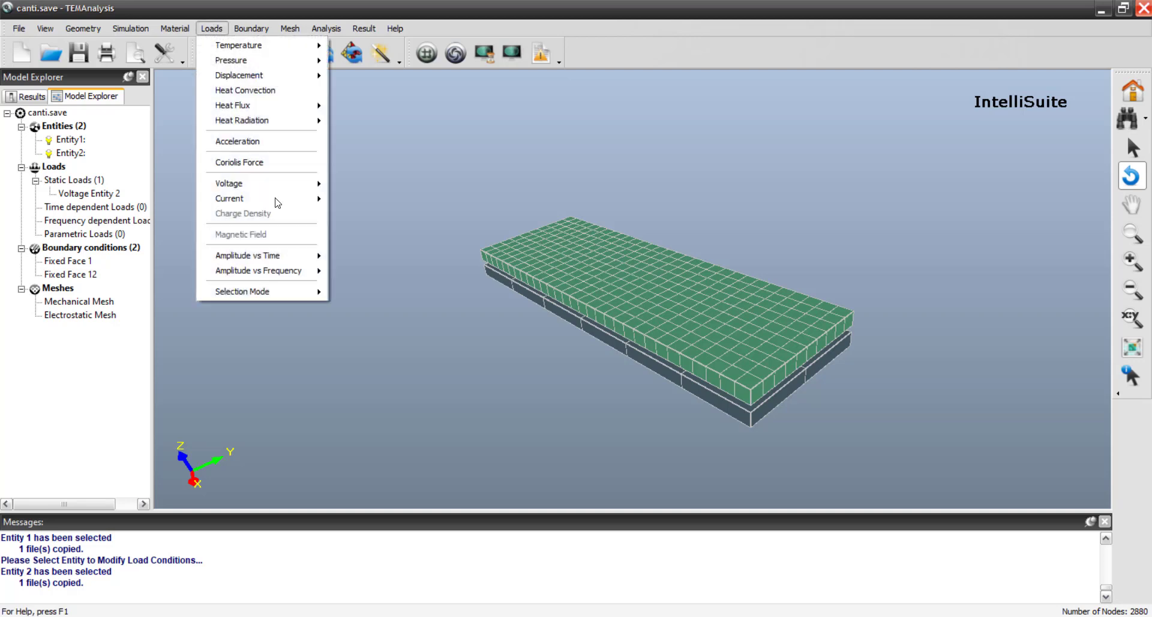
{"action": "mouse_move", "coordinate": [303, 183]}
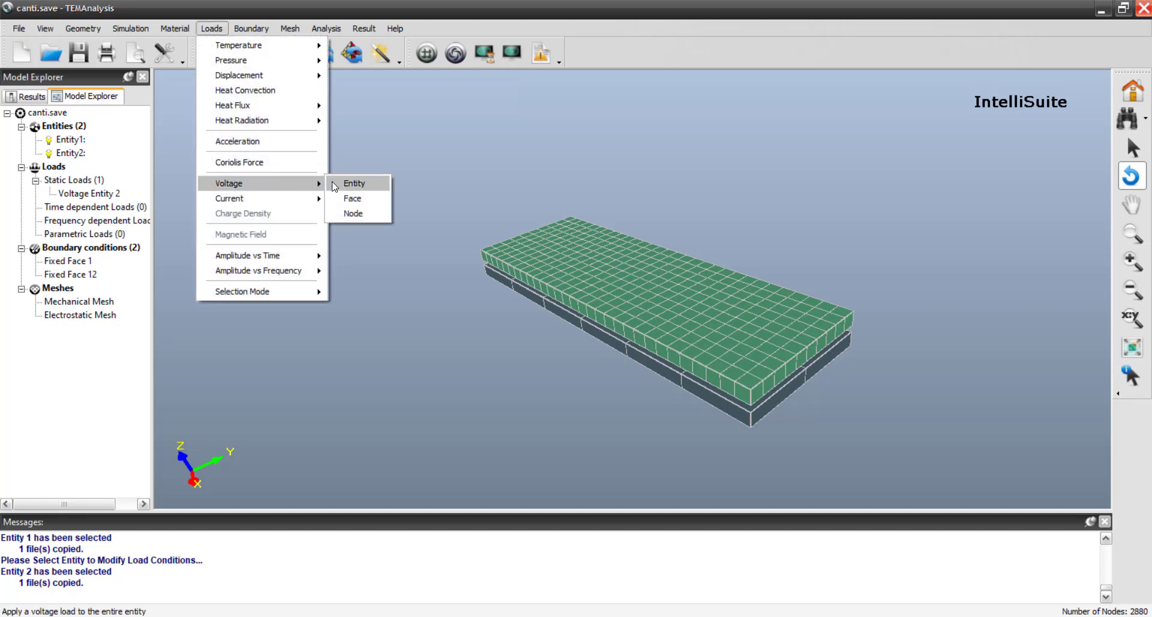
{"action": "left_click", "coordinate": [354, 183]}
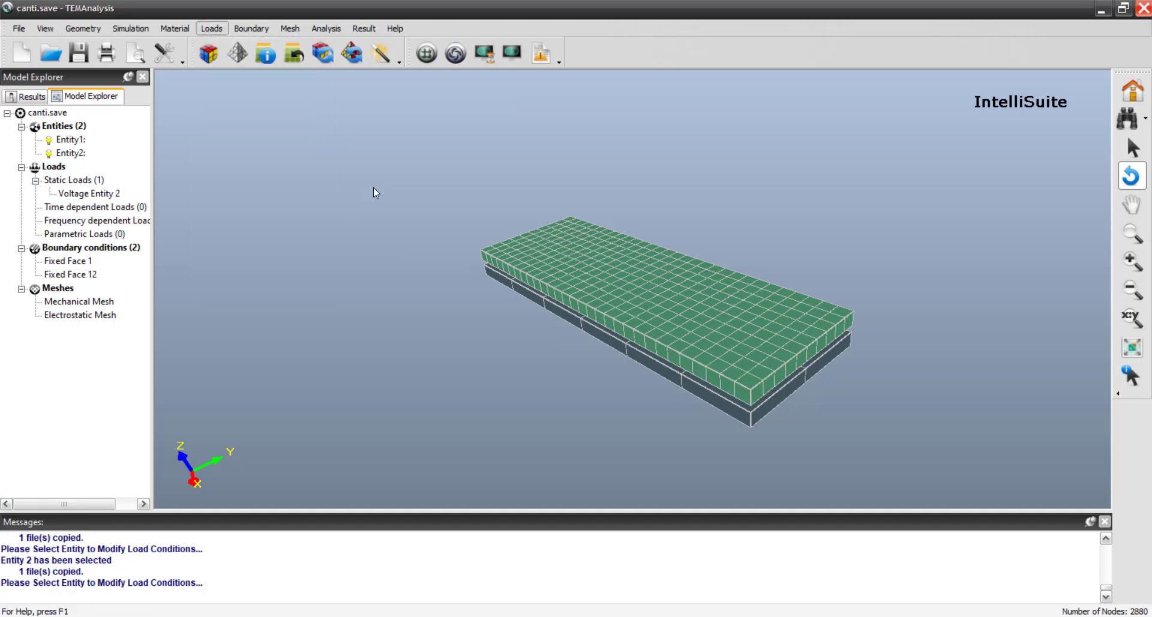
{"action": "left_click", "coordinate": [713, 398]}
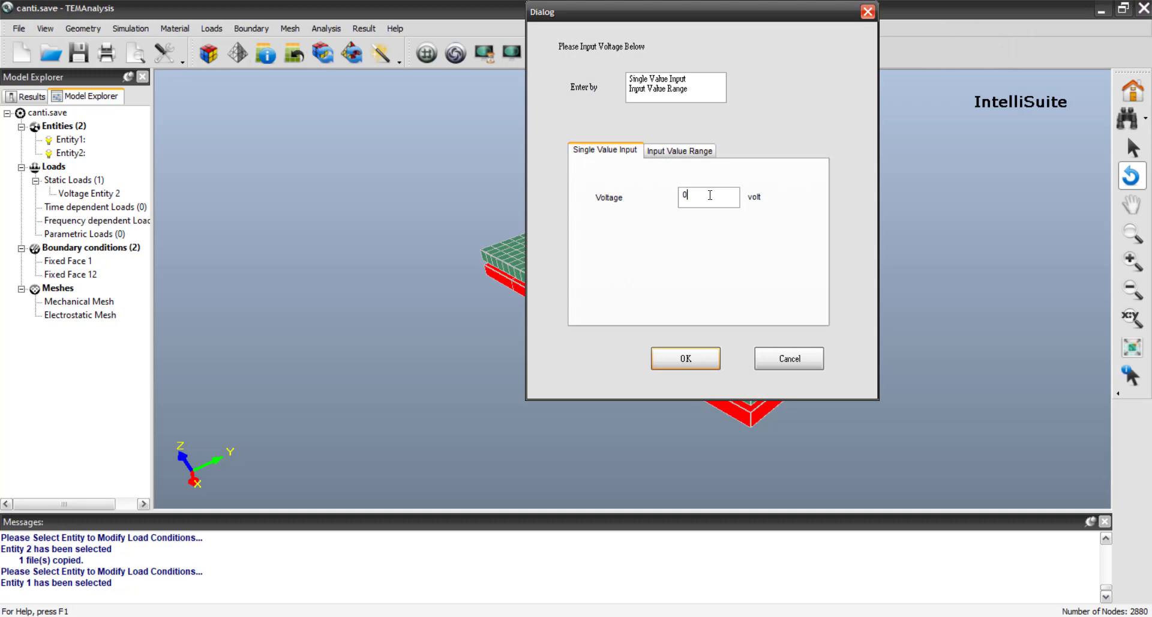
{"action": "left_click", "coordinate": [687, 360]}
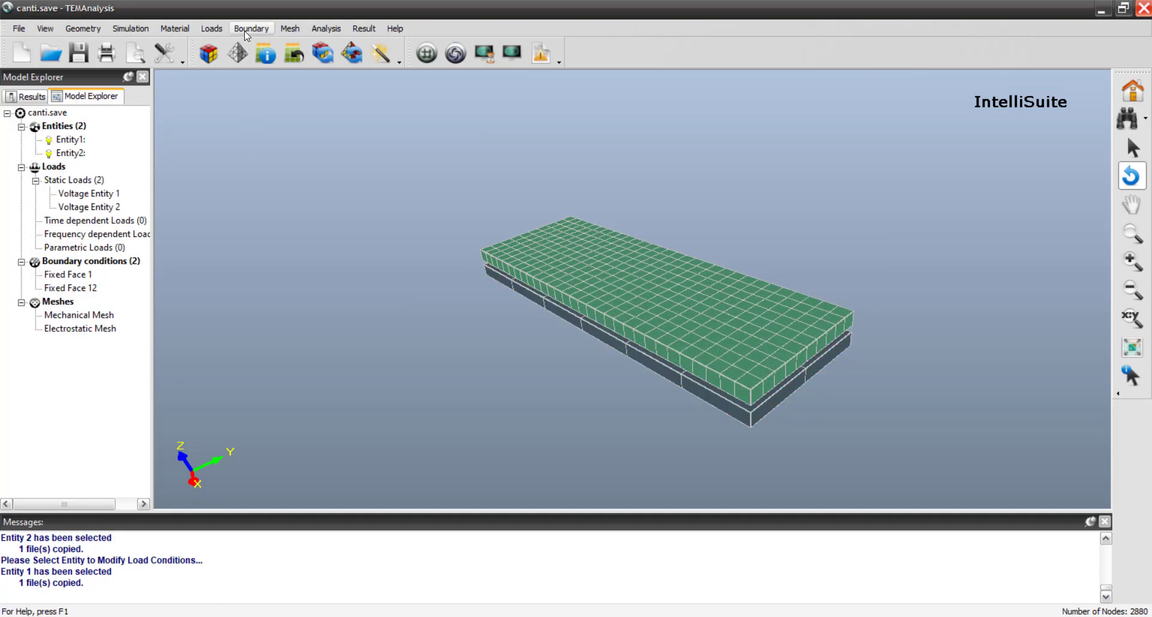
Step: Clean up the previous analysis before running the contact simulation
{"action": "left_click_drag", "start_coordinate": [528, 277], "coordinate": [593, 281]}
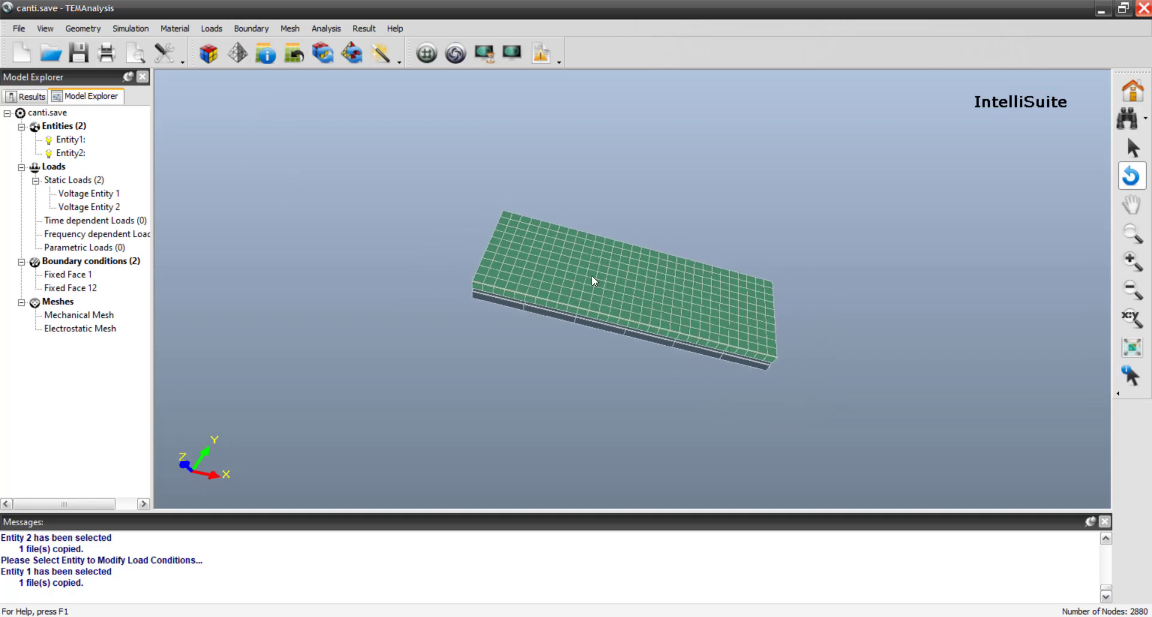
{"action": "left_click", "coordinate": [325, 28]}
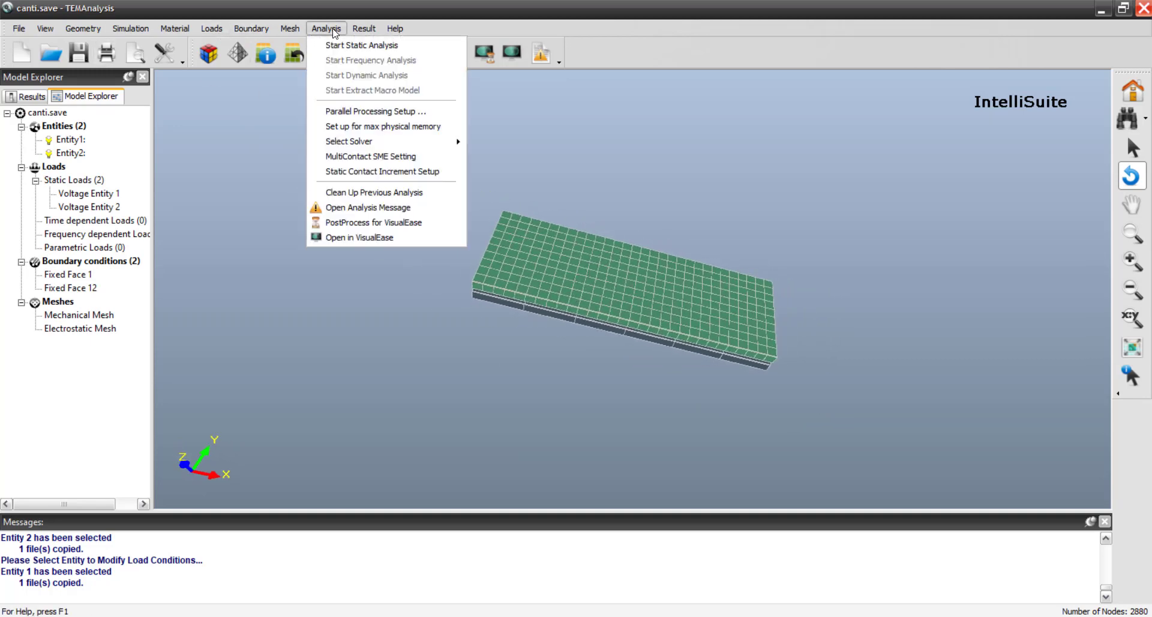
{"action": "left_click", "coordinate": [346, 192]}
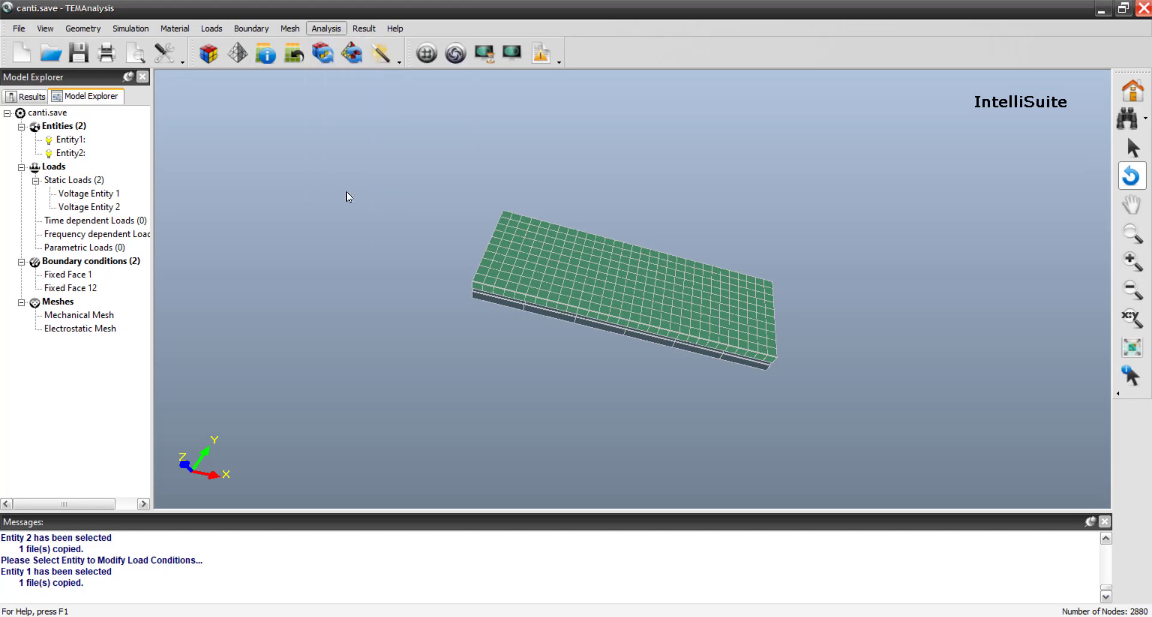
{"action": "left_click", "coordinate": [327, 28]}
Step: Assign the underside of the upper layer as Face A of the contact face pair
{"action": "mouse_move", "coordinate": [252, 28]}
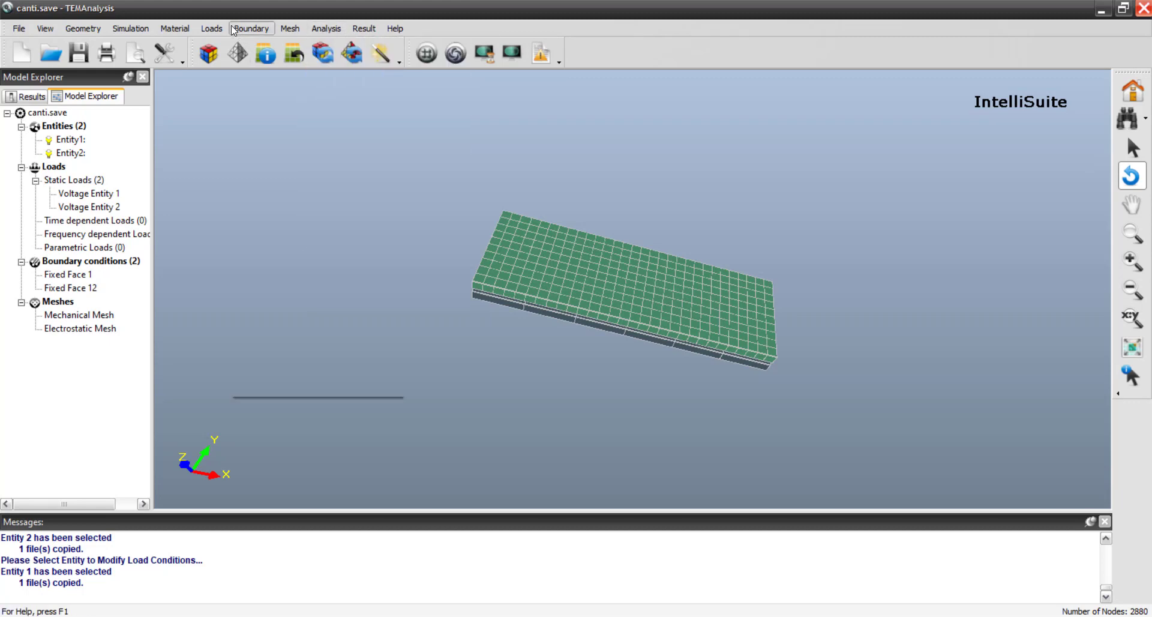
{"action": "mouse_move", "coordinate": [323, 286]}
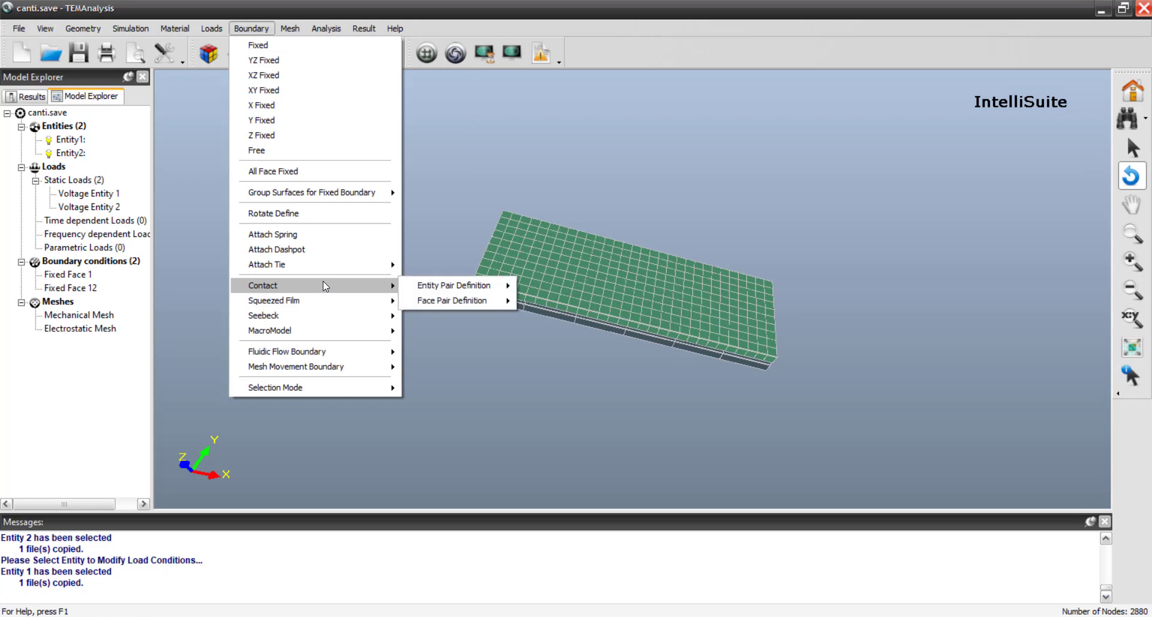
{"action": "mouse_move", "coordinate": [468, 302]}
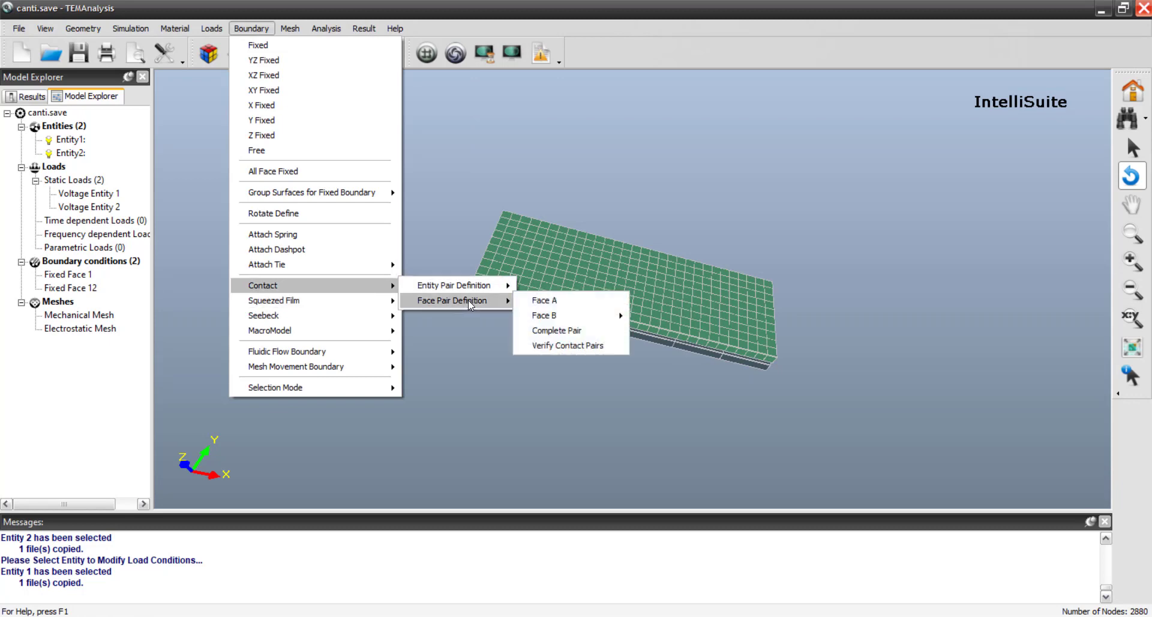
{"action": "left_click", "coordinate": [563, 302]}
{"action": "left_click", "coordinate": [245, 29]}
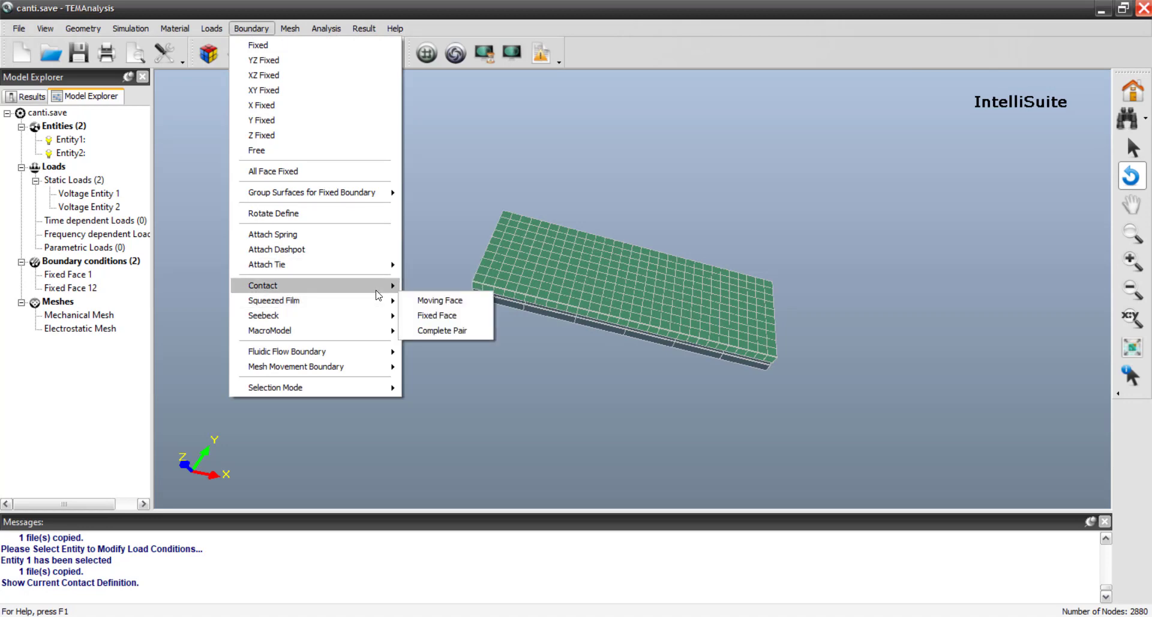
{"action": "mouse_move", "coordinate": [486, 301]}
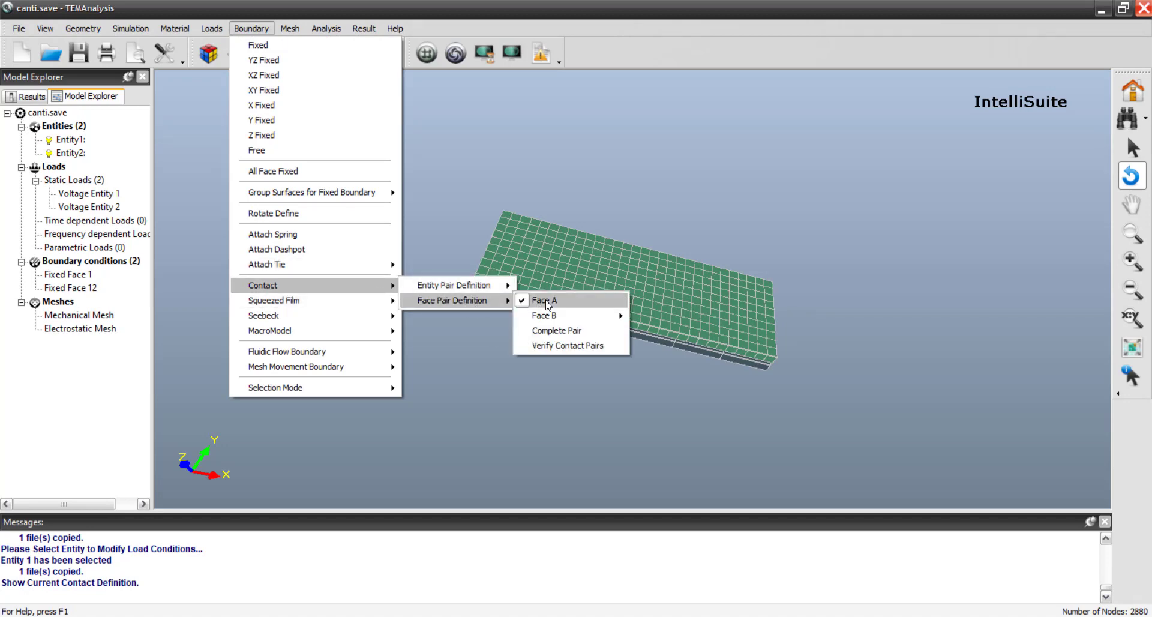
{"action": "left_click", "coordinate": [538, 301]}
{"action": "left_click_drag", "start_coordinate": [820, 340], "coordinate": [874, 256]}
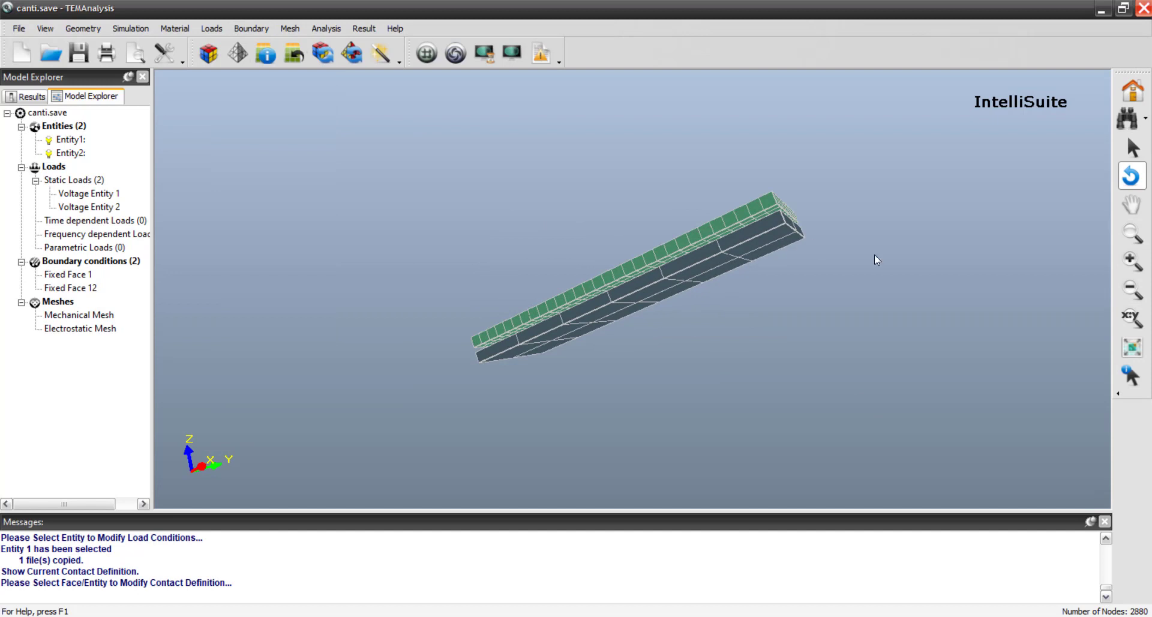
{"action": "left_click", "coordinate": [763, 217]}
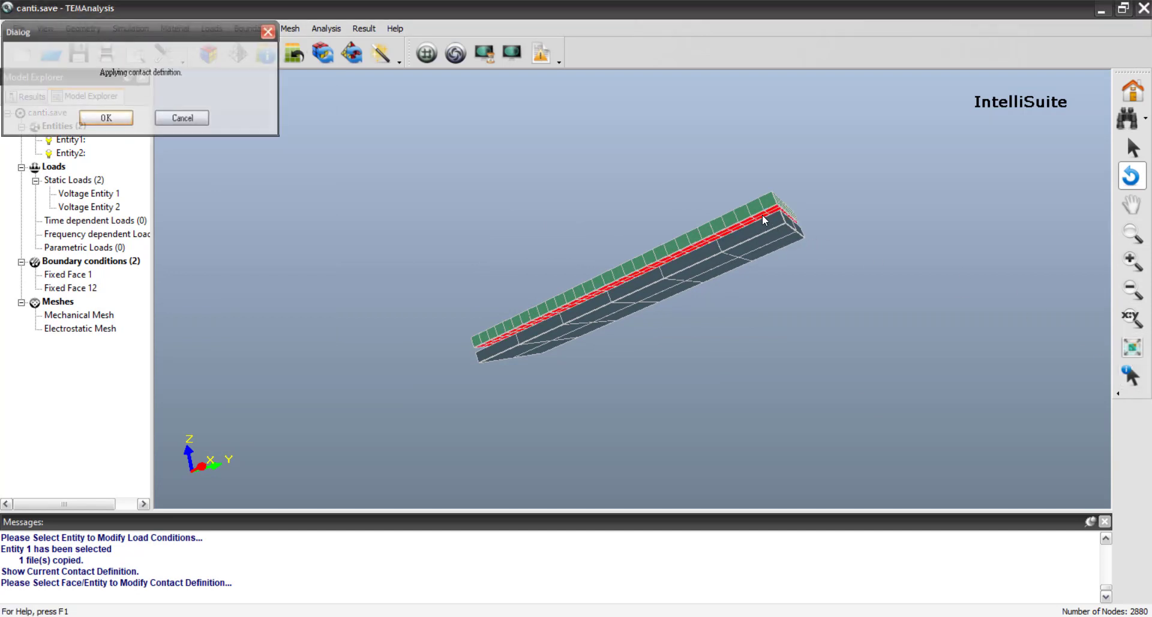
{"action": "left_click", "coordinate": [106, 118]}
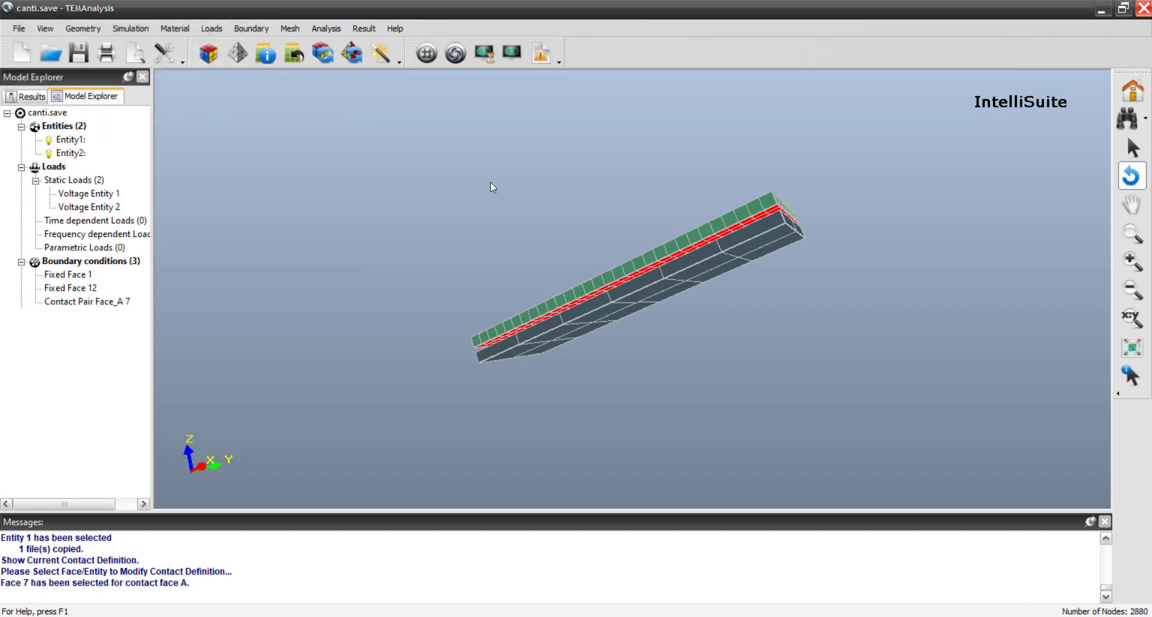
Step: Assign the top face of the lower layer as the rigid Face B of the contact face pair
{"action": "left_click", "coordinate": [251, 28]}
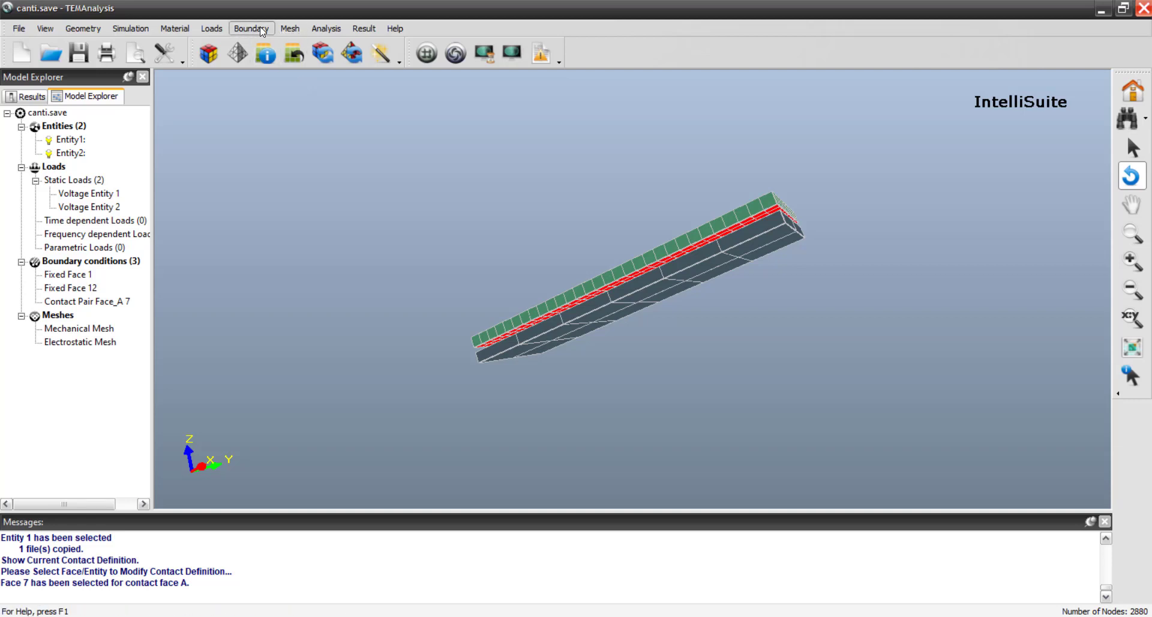
{"action": "mouse_move", "coordinate": [353, 291]}
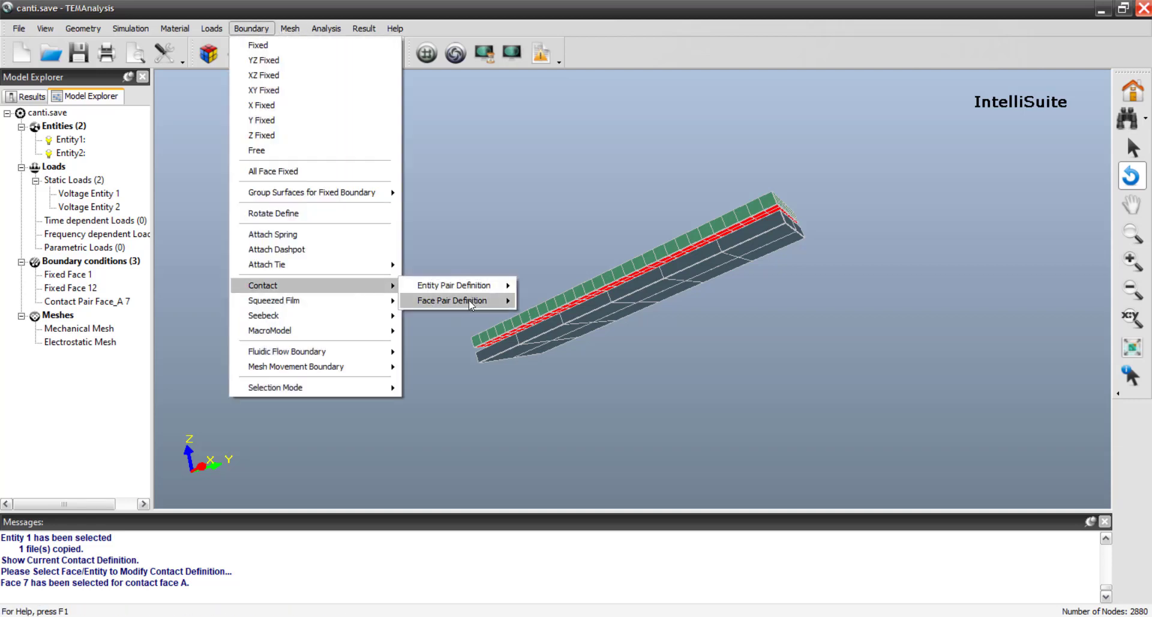
{"action": "mouse_move", "coordinate": [469, 300]}
{"action": "mouse_move", "coordinate": [587, 314]}
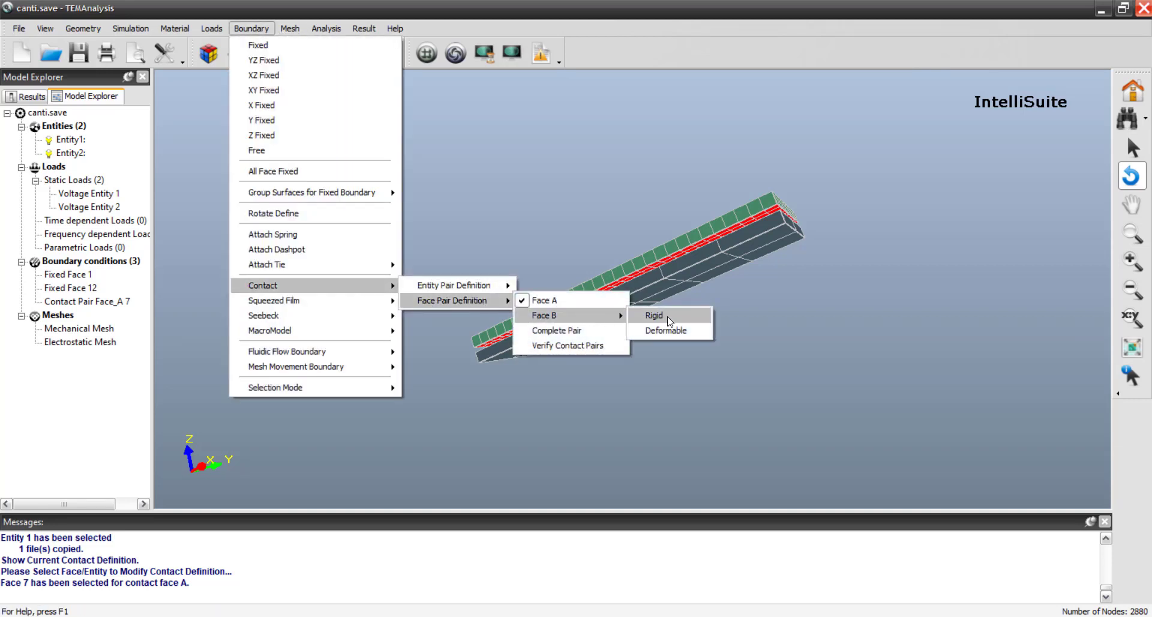
{"action": "left_click", "coordinate": [667, 318]}
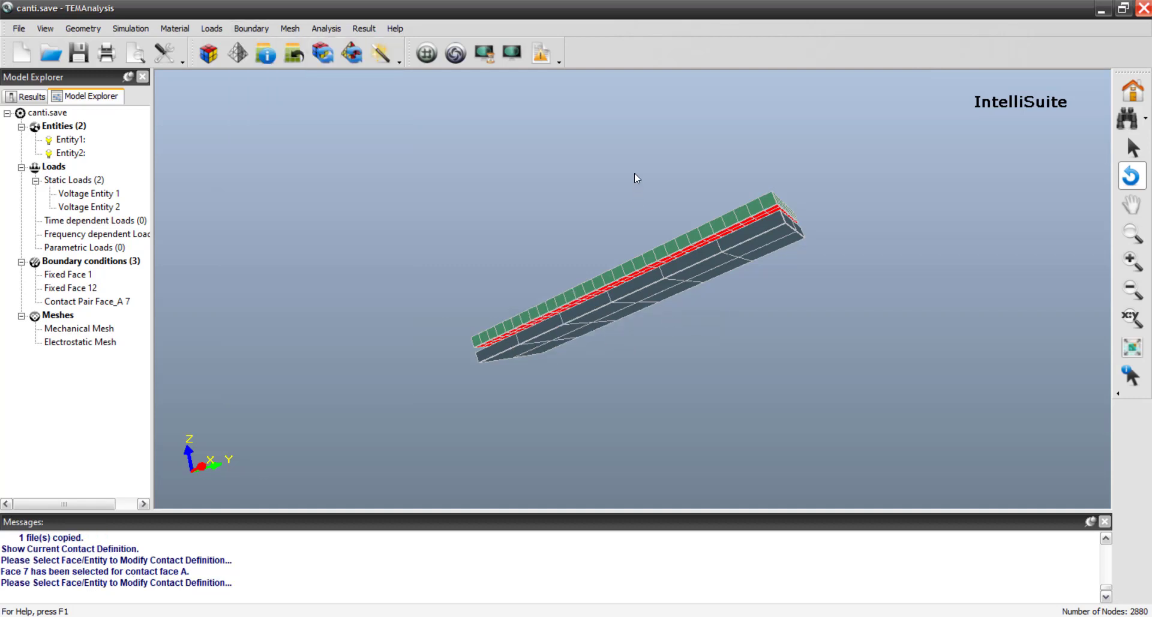
{"action": "left_click_drag", "start_coordinate": [634, 174], "coordinate": [826, 382]}
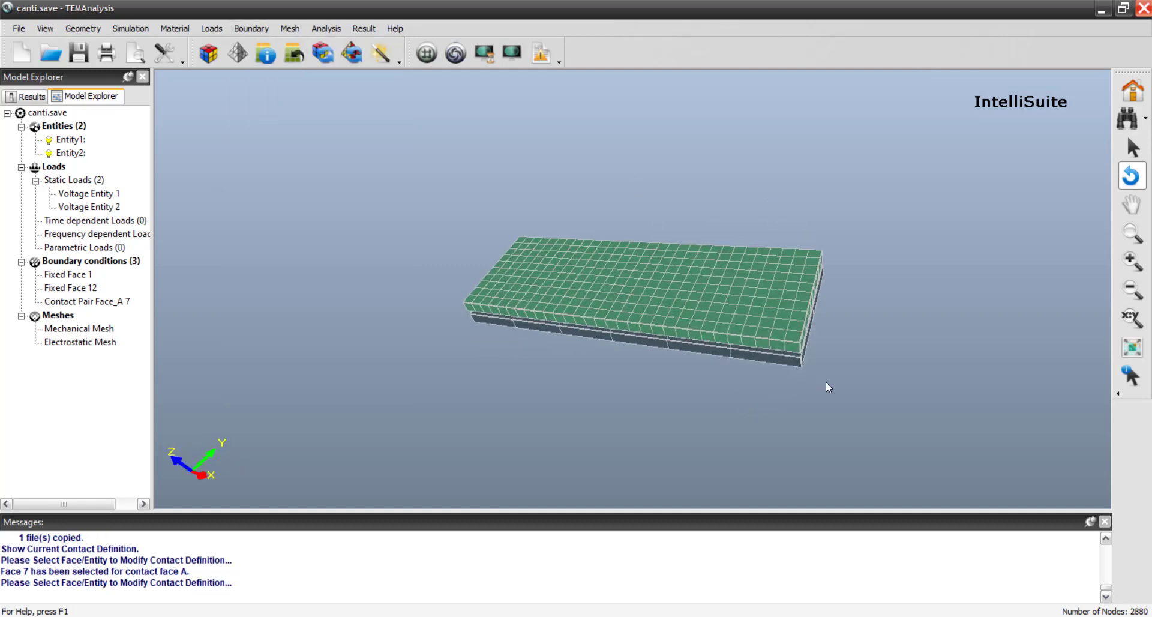
{"action": "left_click_drag", "start_coordinate": [921, 363], "coordinate": [731, 318]}
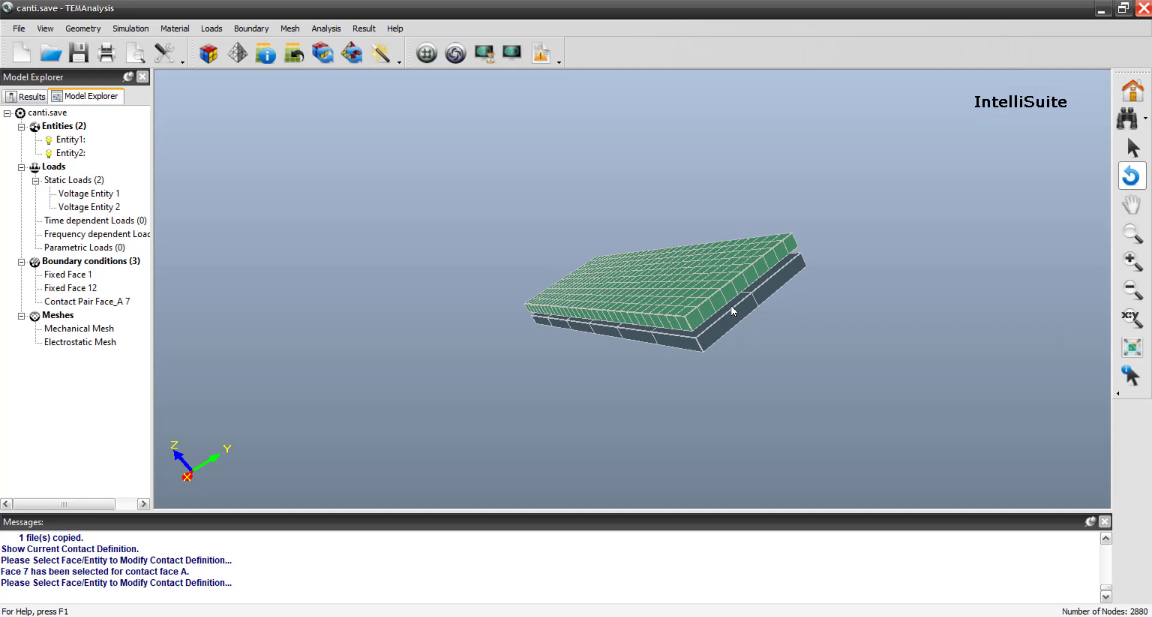
{"action": "left_click", "coordinate": [1131, 318]}
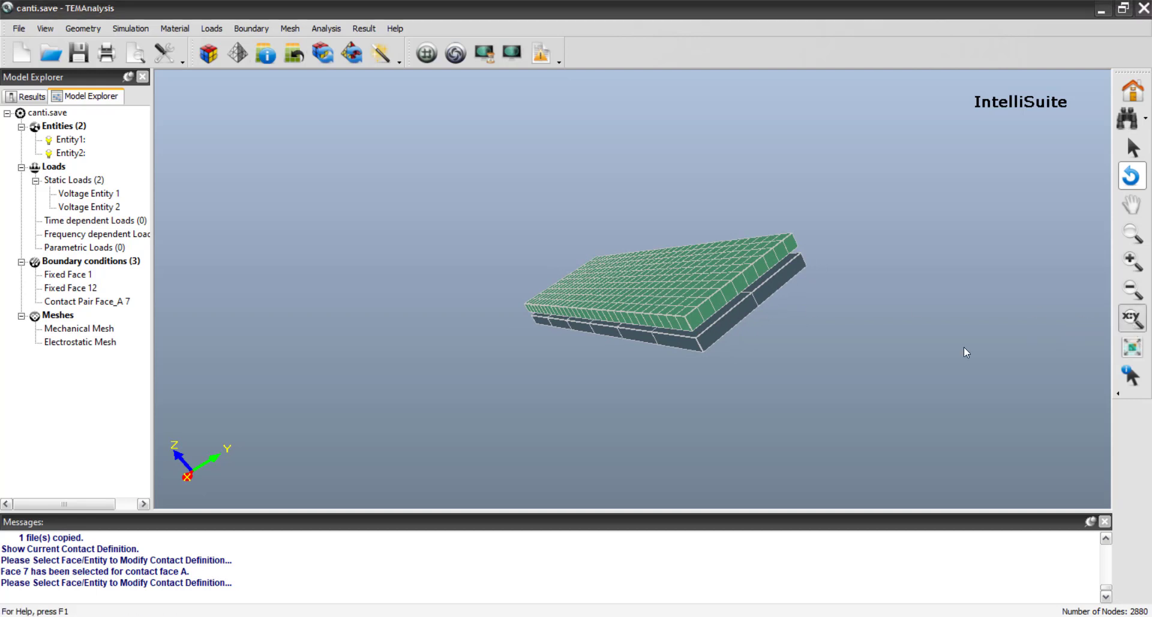
{"action": "left_click_drag", "start_coordinate": [583, 348], "coordinate": [527, 350]}
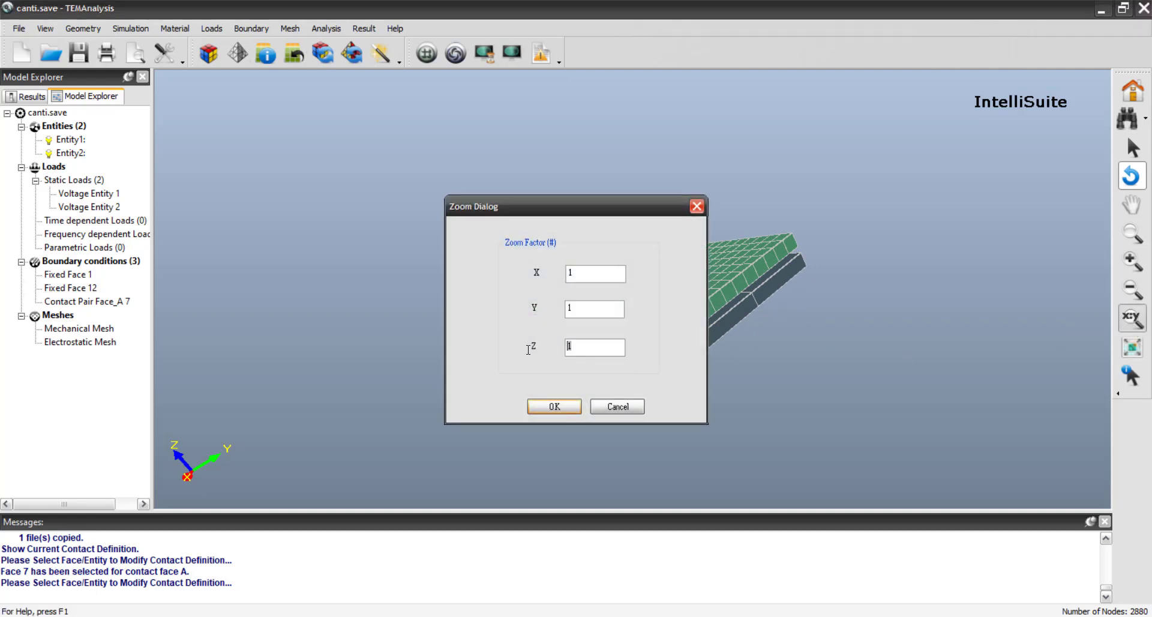
{"action": "key", "text": "Return"}
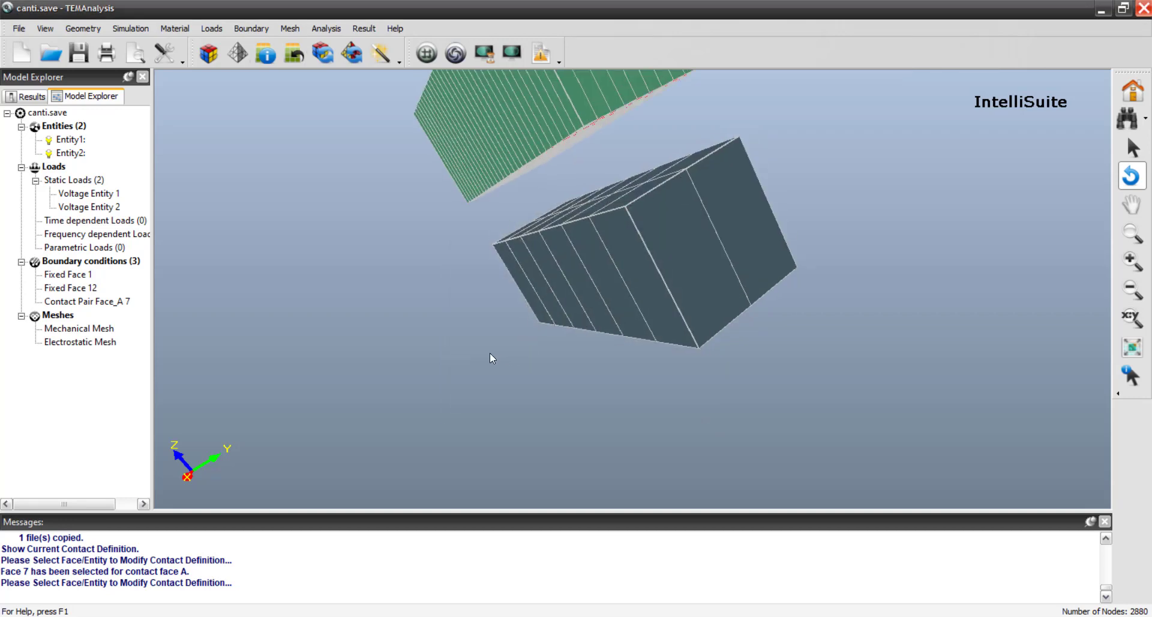
{"action": "left_click_drag", "start_coordinate": [368, 252], "coordinate": [654, 303]}
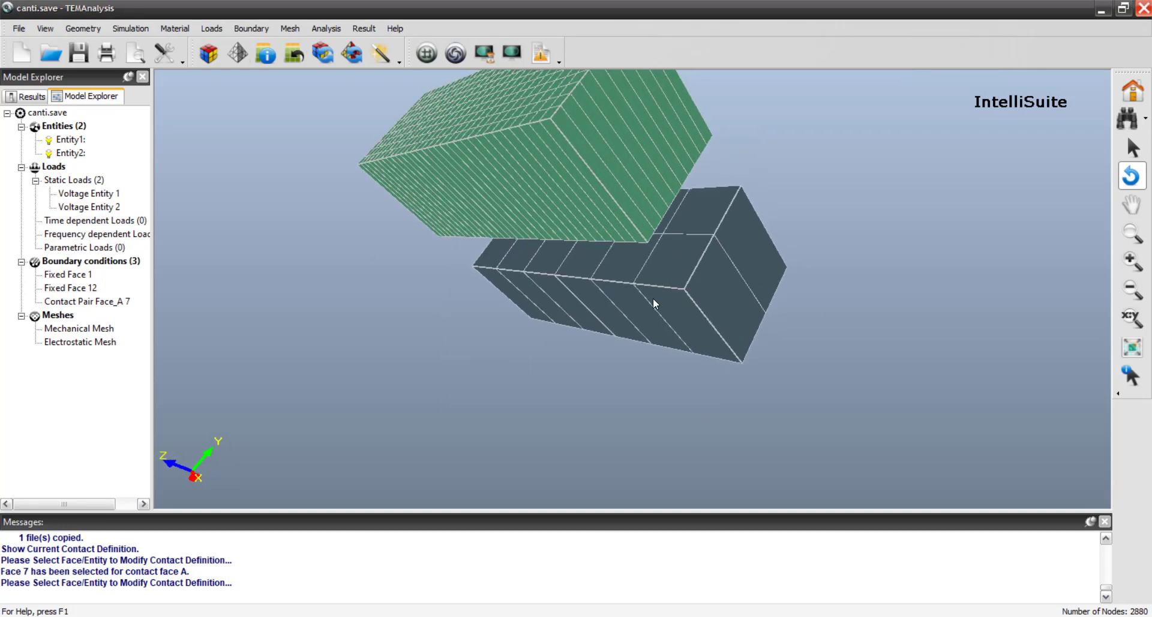
{"action": "left_click", "coordinate": [659, 262]}
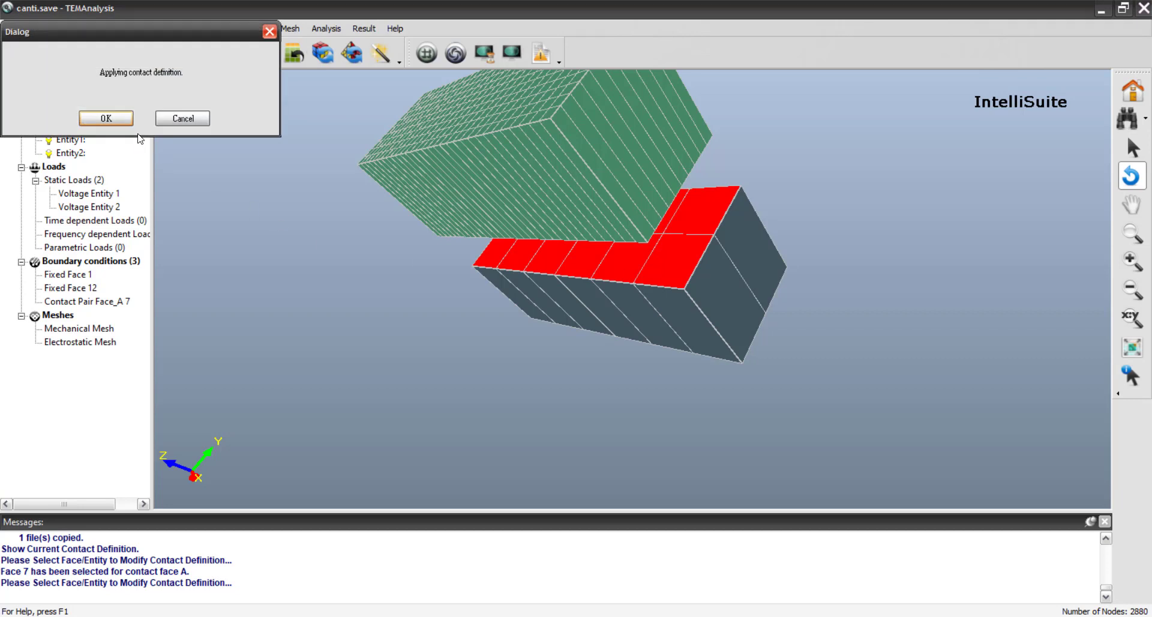
{"action": "left_click", "coordinate": [119, 124]}
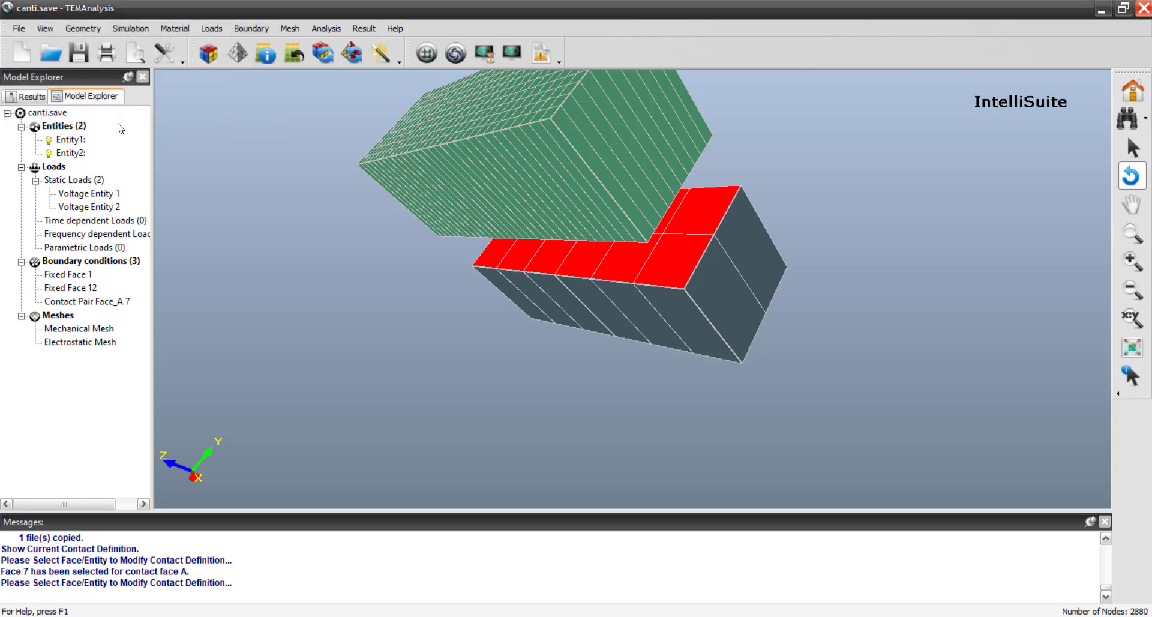
Step: Complete contact pair 1 by enabling face 7 as Face A and face 2 as rigid Face B, keeping the friction factor at 0
{"action": "left_click", "coordinate": [246, 29]}
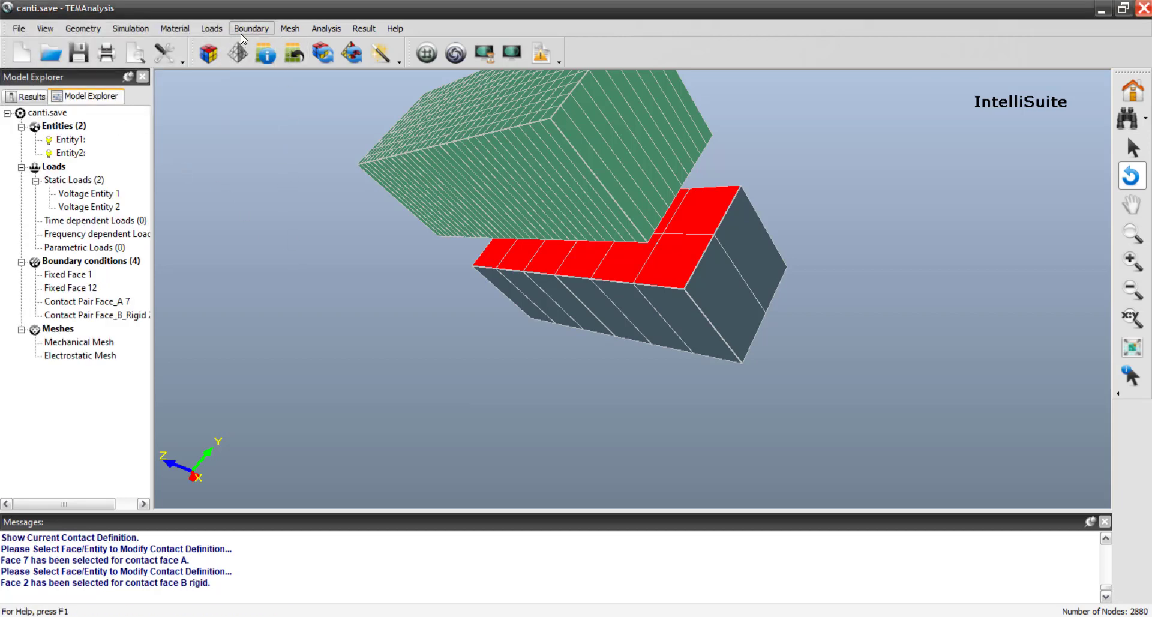
{"action": "mouse_move", "coordinate": [378, 292]}
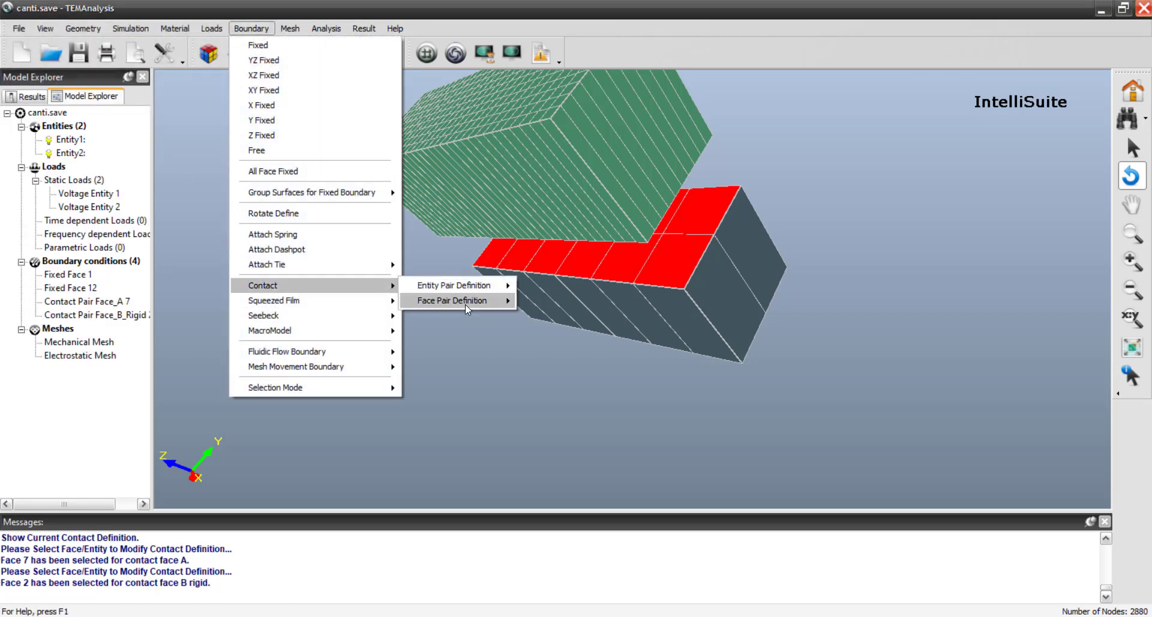
{"action": "mouse_move", "coordinate": [474, 301]}
{"action": "left_click", "coordinate": [558, 330]}
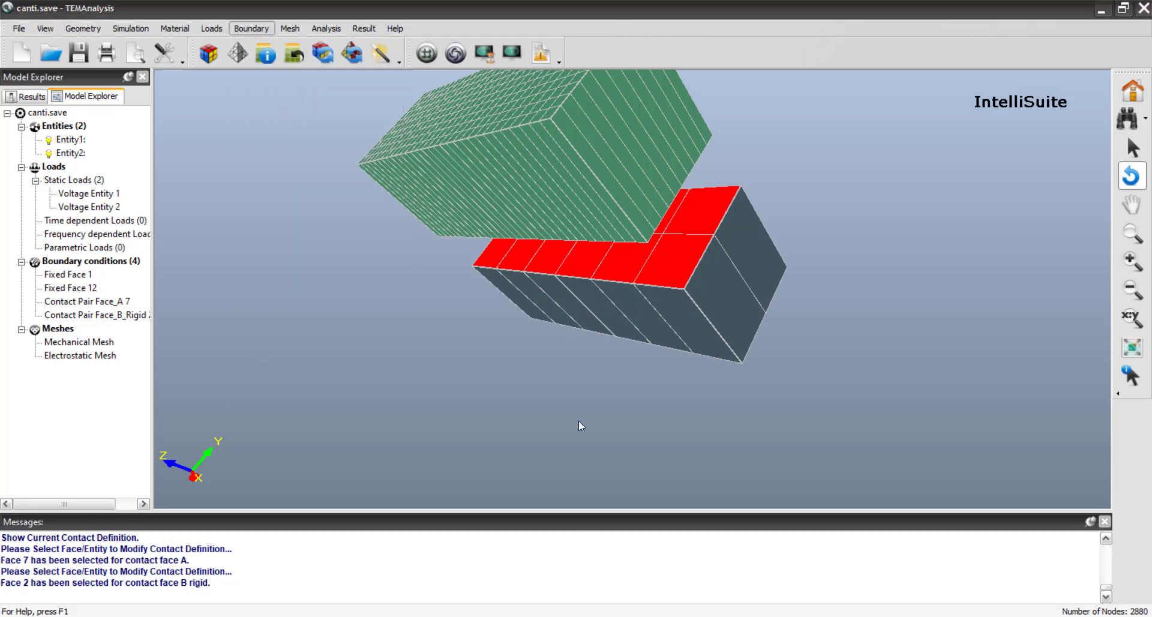
{"action": "double_click", "coordinate": [595, 119]}
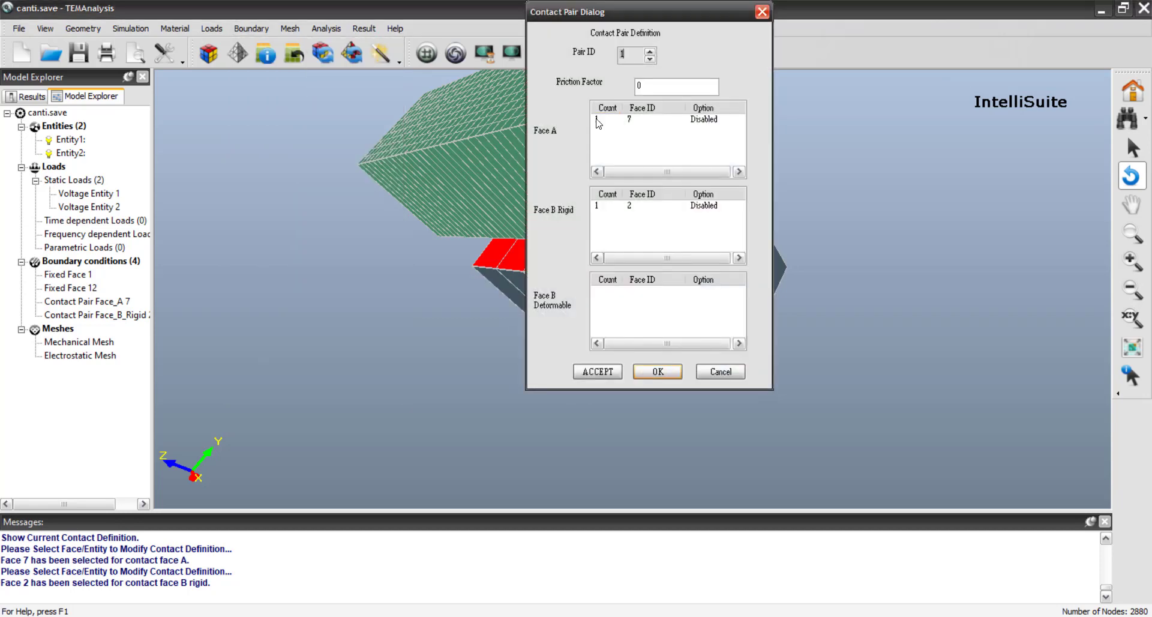
{"action": "double_click", "coordinate": [597, 205]}
{"action": "left_click_drag", "start_coordinate": [630, 53], "coordinate": [604, 53]}
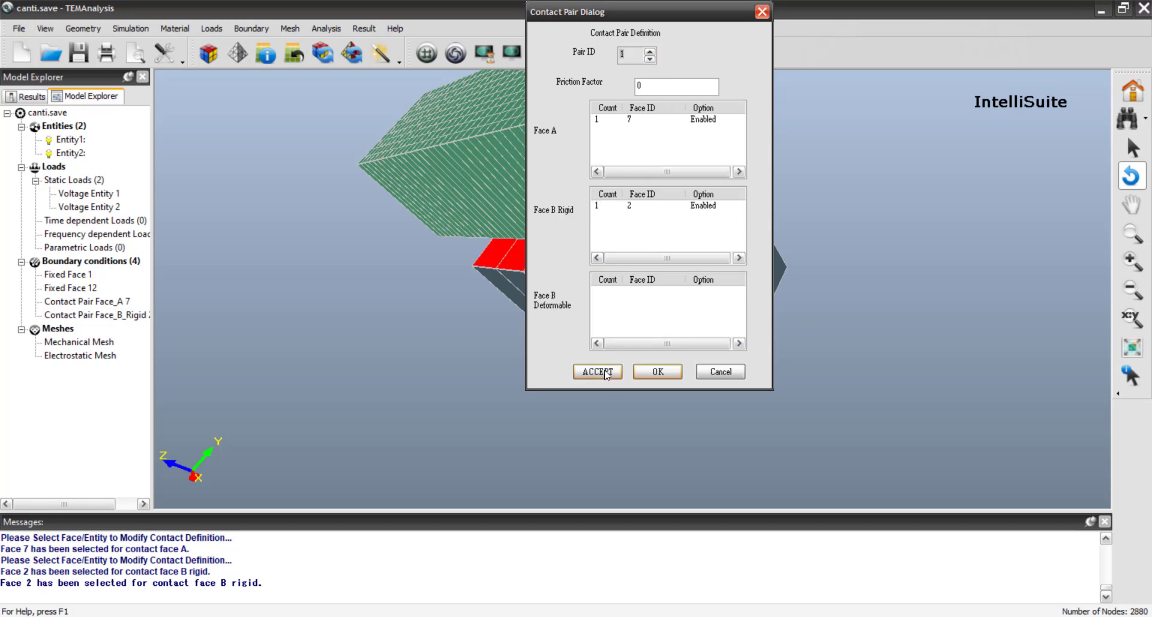
{"action": "left_click", "coordinate": [656, 372]}
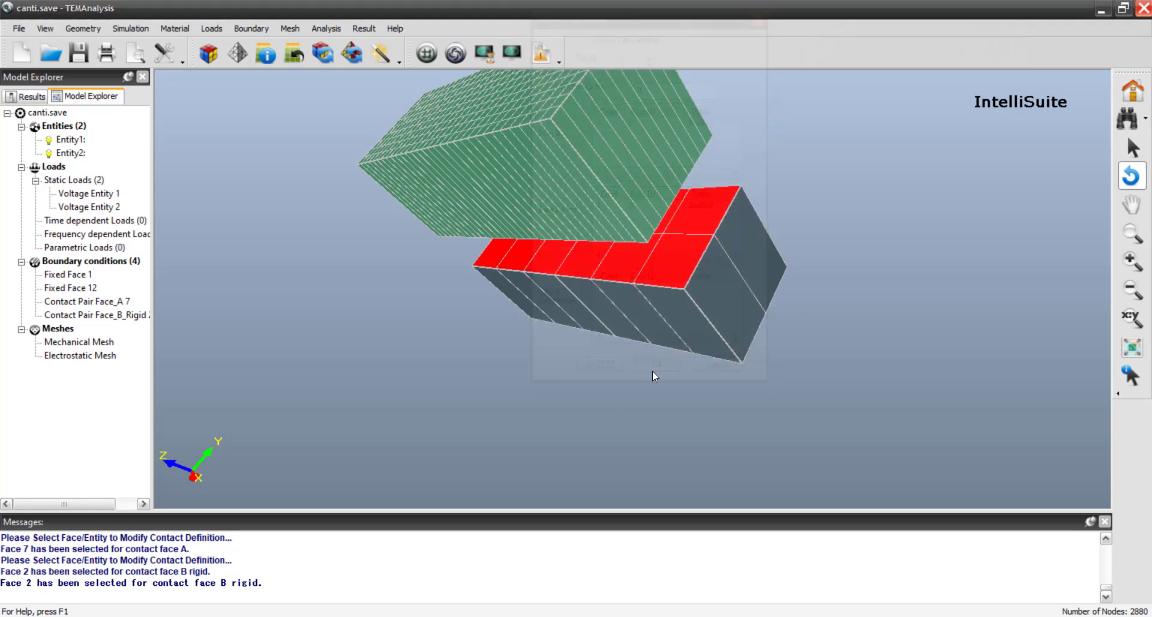
Step: Check the contact face pair definition on the two-layer model
{"action": "left_click", "coordinate": [251, 28]}
{"action": "mouse_move", "coordinate": [381, 286]}
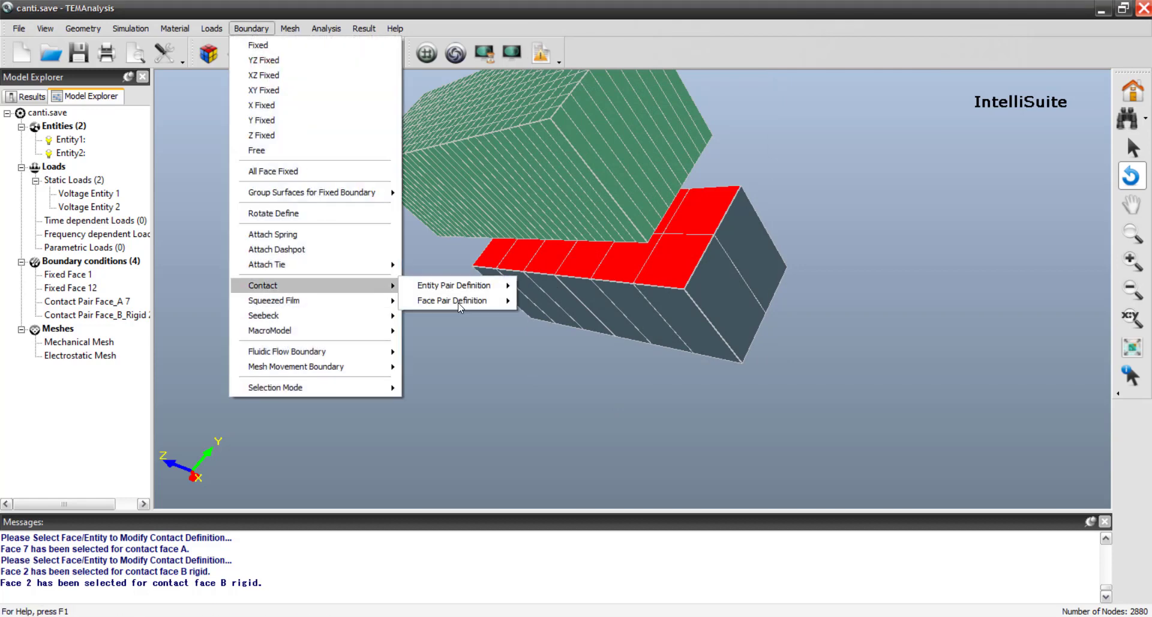
{"action": "mouse_move", "coordinate": [471, 301]}
{"action": "left_click", "coordinate": [558, 345]}
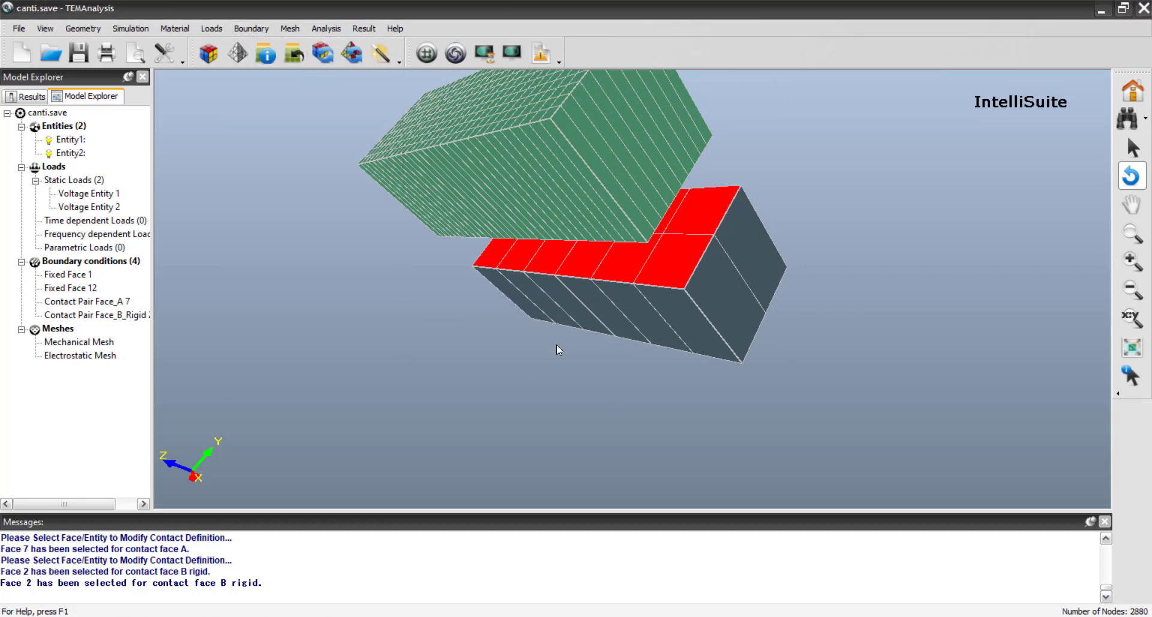
{"action": "left_click", "coordinate": [608, 180]}
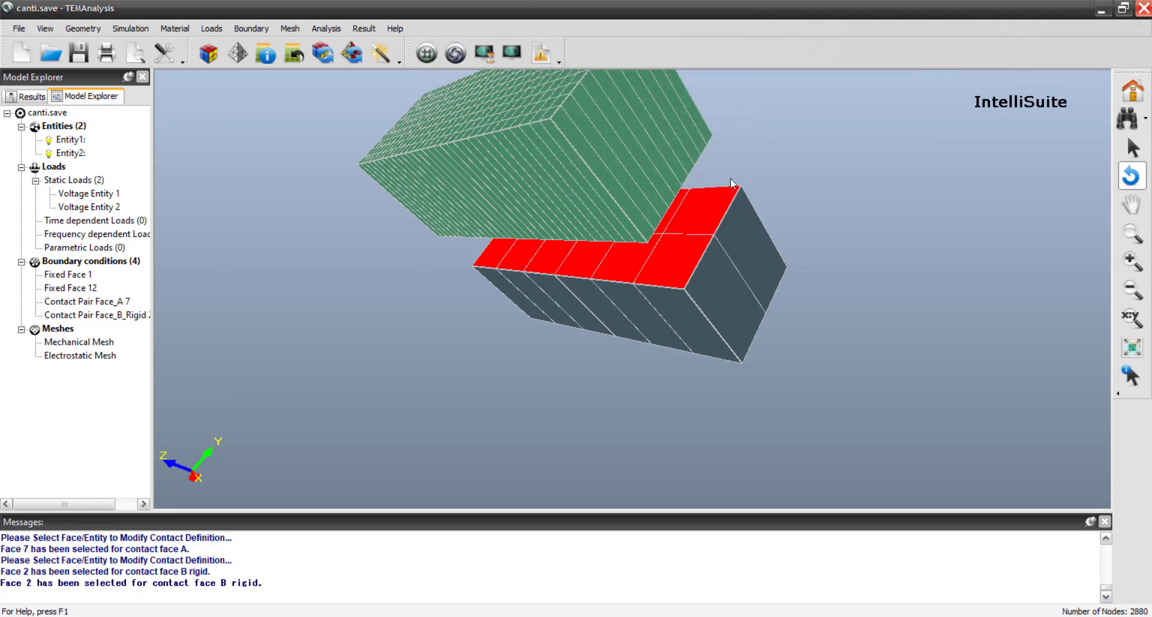
Step: Reset the X, Y and Z zoom factors to 1 to restore the cantilever's true proportions
{"action": "left_click", "coordinate": [1131, 318]}
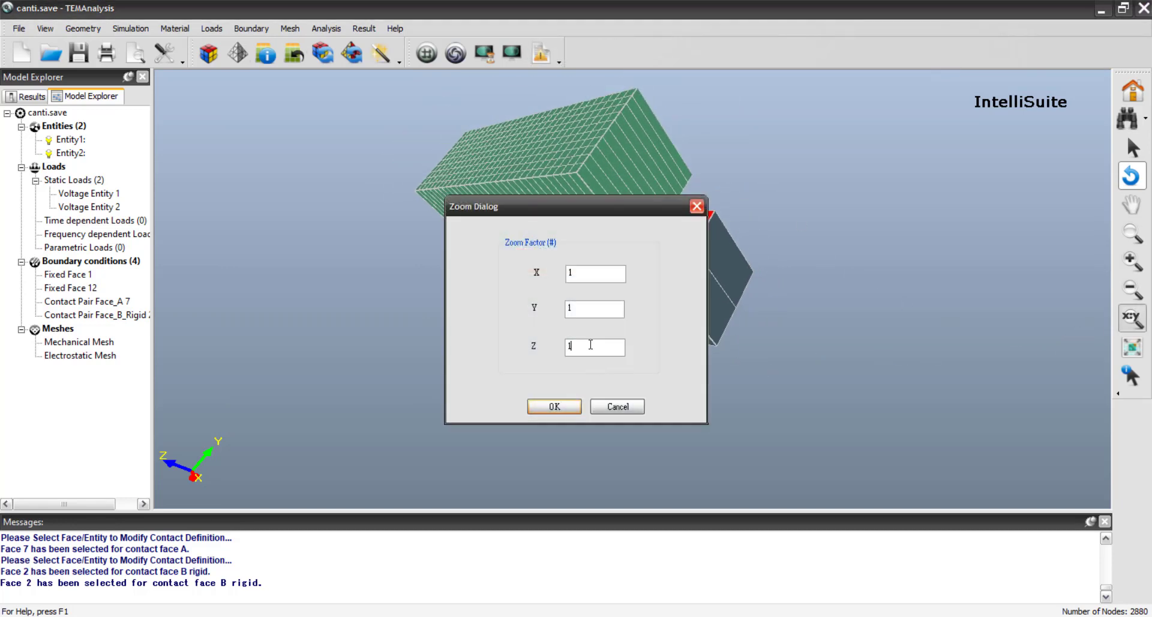
{"action": "key", "text": "Return"}
{"action": "left_click_drag", "start_coordinate": [645, 309], "coordinate": [691, 337]}
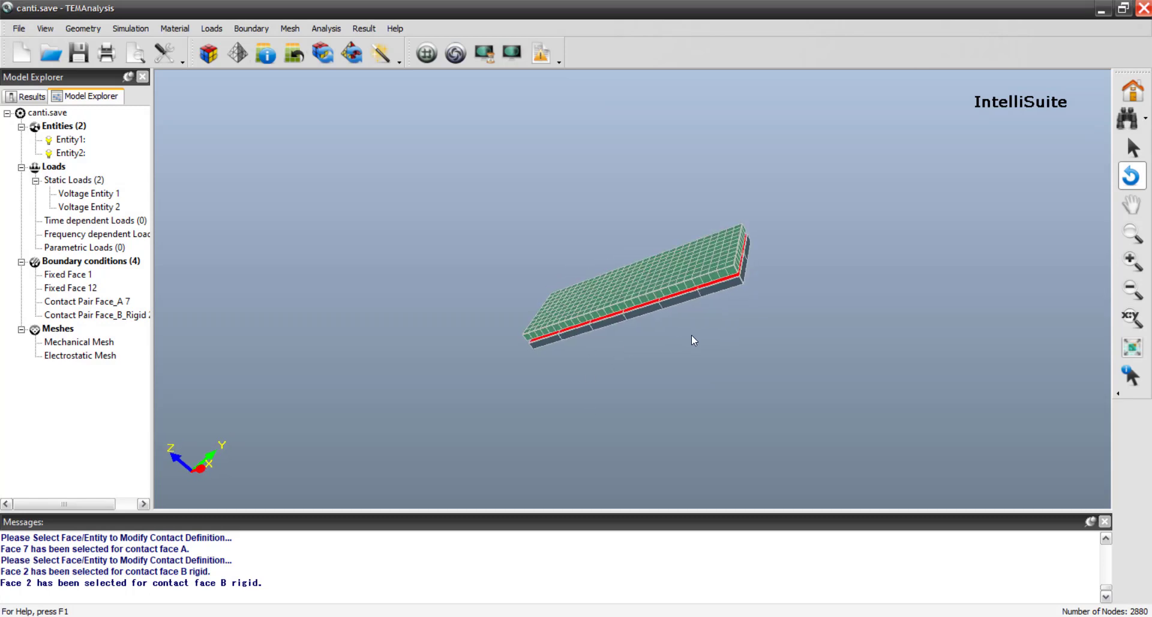
Step: Run the static analysis with a minimum increment number of 20
{"action": "left_click", "coordinate": [326, 28]}
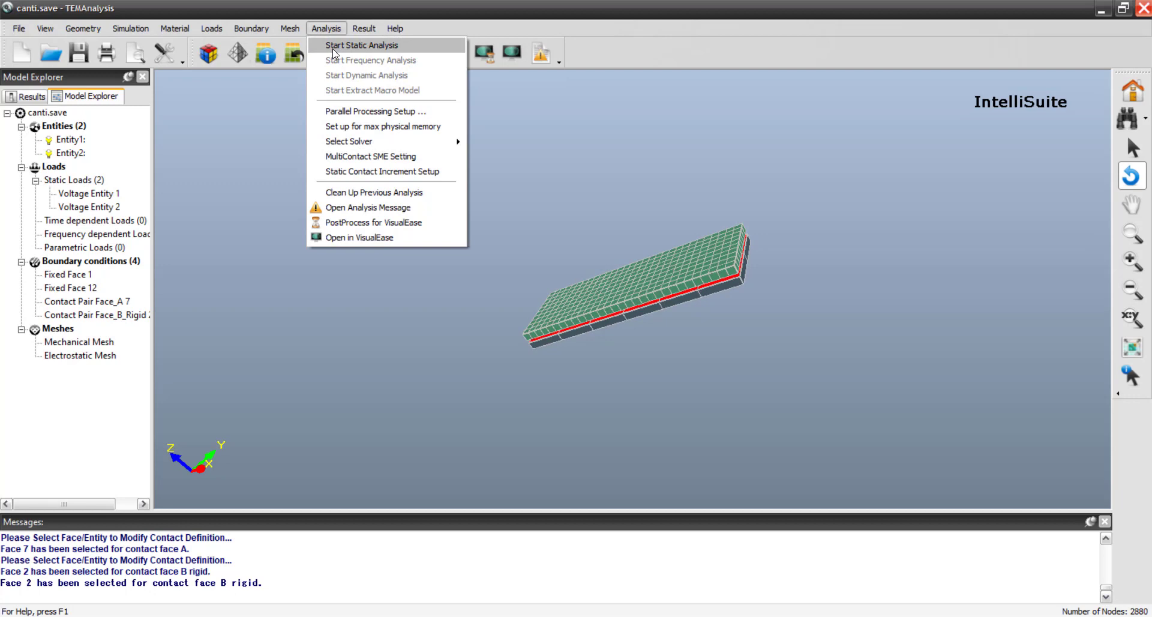
{"action": "left_click", "coordinate": [333, 48]}
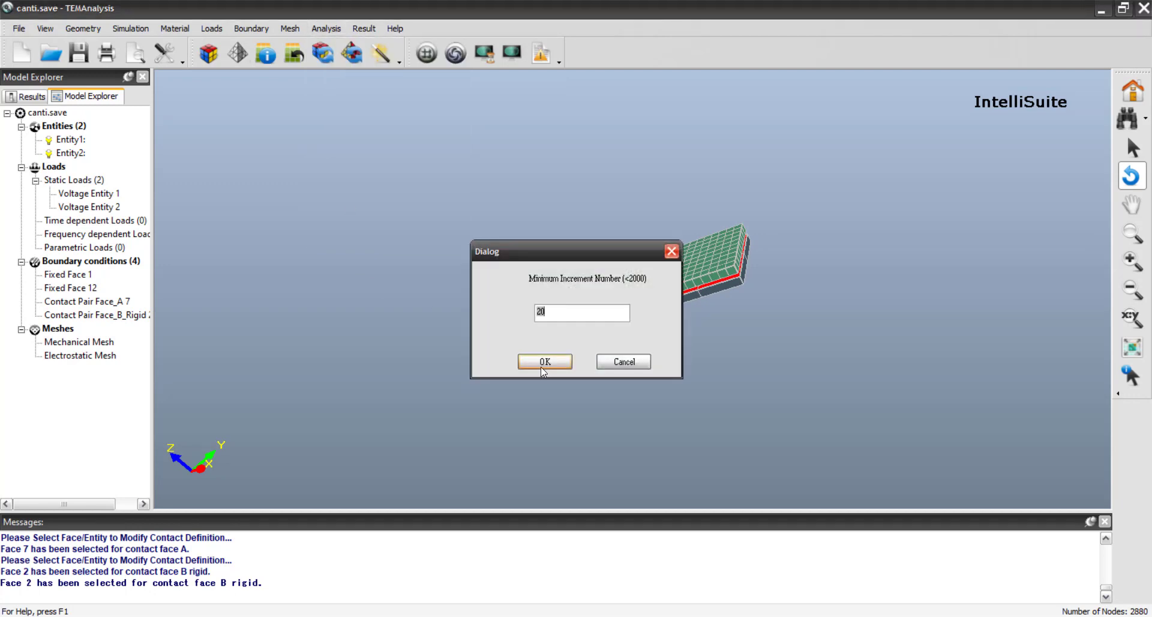
{"action": "left_click", "coordinate": [544, 362]}
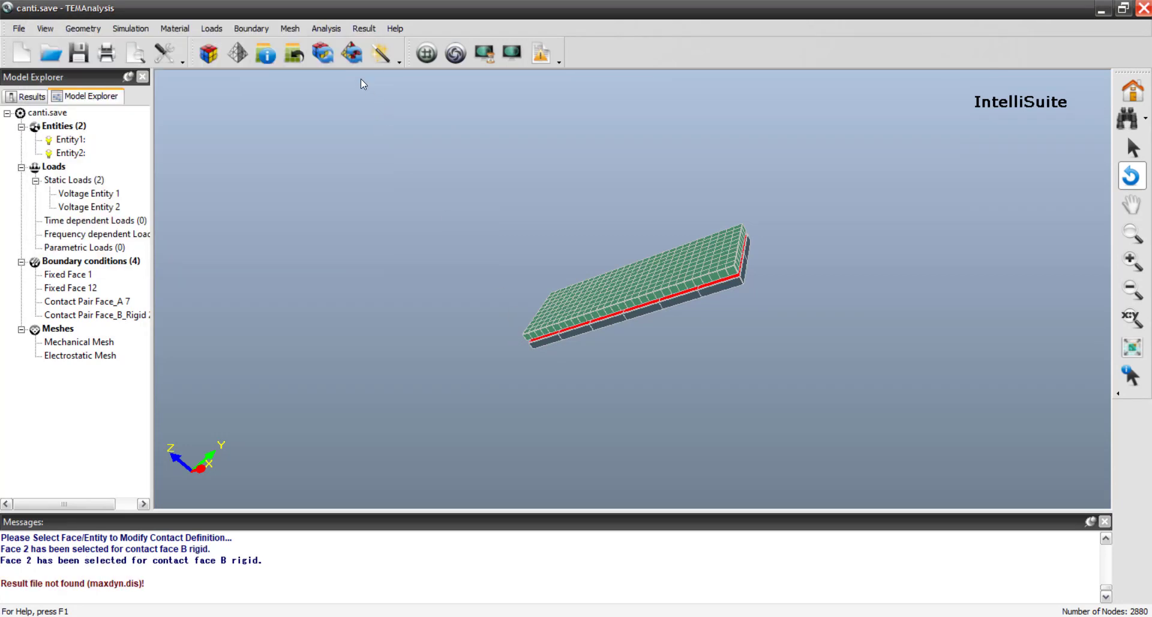
Step: Display the Z displacement contour of the contact analysis on the cantilever
{"action": "left_click", "coordinate": [364, 28]}
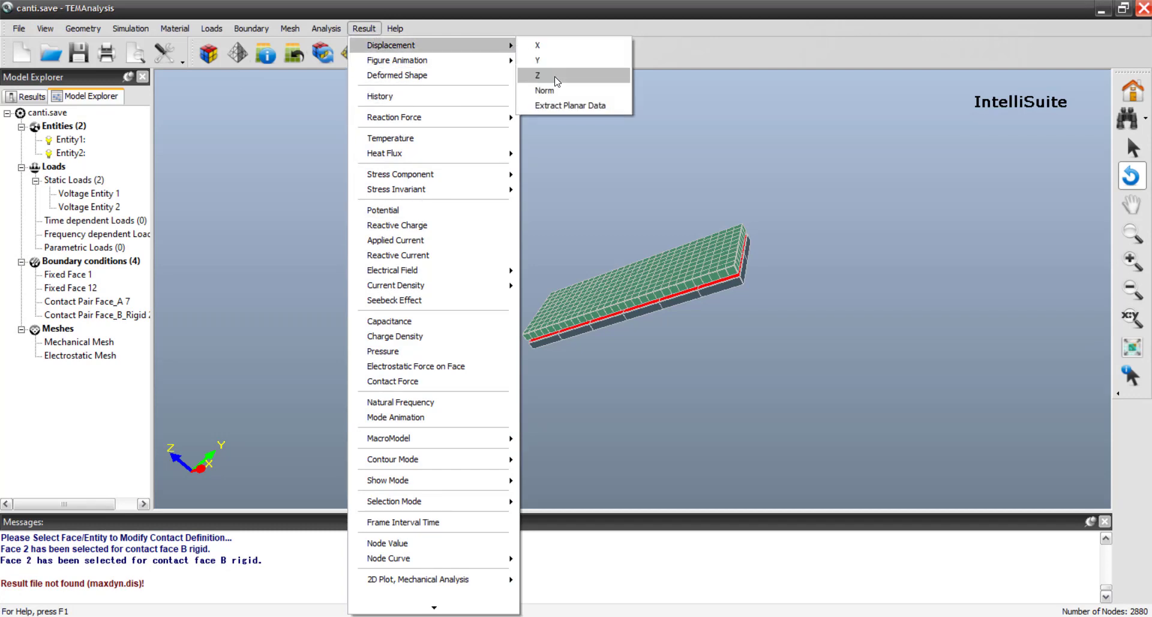
{"action": "left_click", "coordinate": [549, 75]}
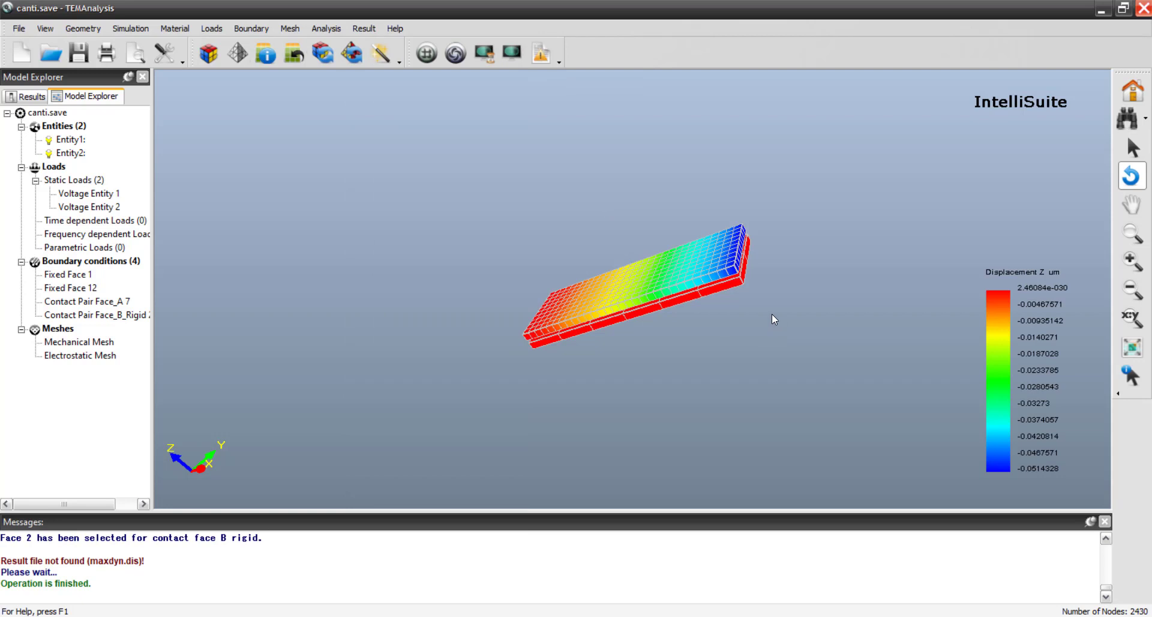
{"action": "scroll", "coordinate": [771, 314], "scroll_direction": "up", "scroll_amount": 7}
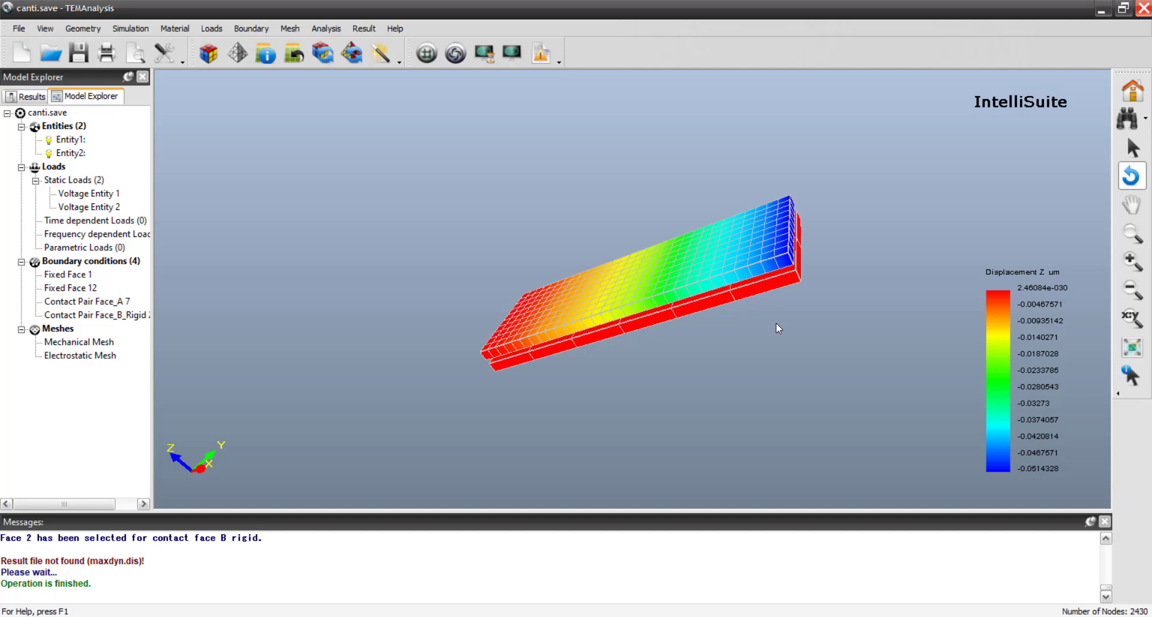
Step: Plot Z displacement against voltage for the Y coordinate of the electromechanical analysis and enlarge the plot window
{"action": "left_click", "coordinate": [363, 28]}
{"action": "mouse_move", "coordinate": [462, 607]}
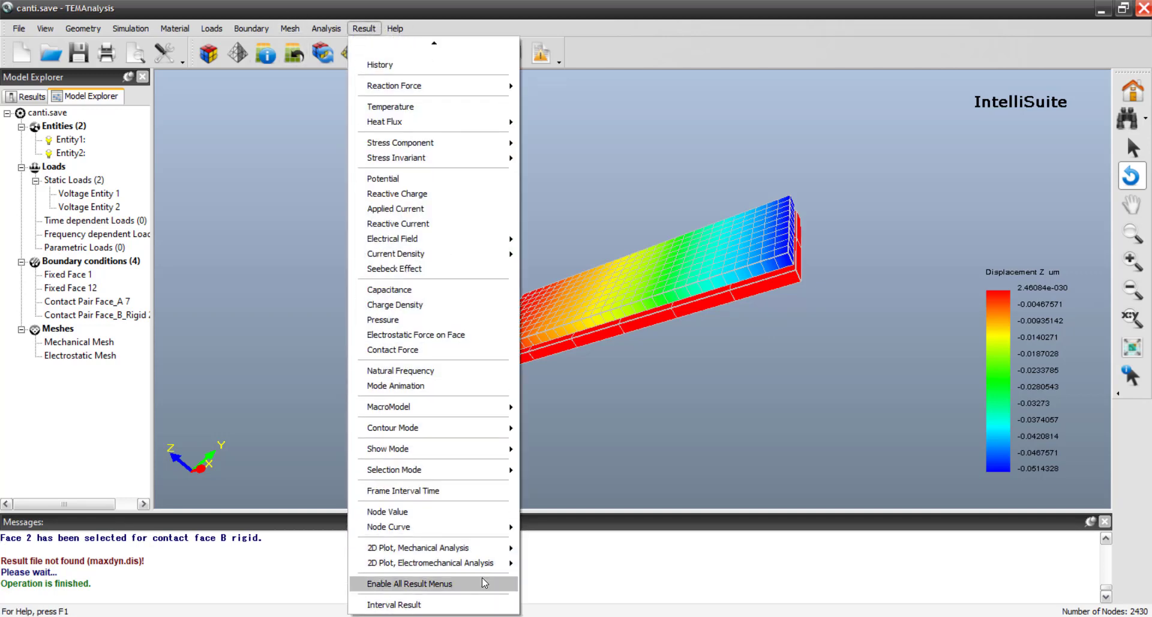
{"action": "mouse_move", "coordinate": [498, 563]}
{"action": "mouse_move", "coordinate": [573, 578]}
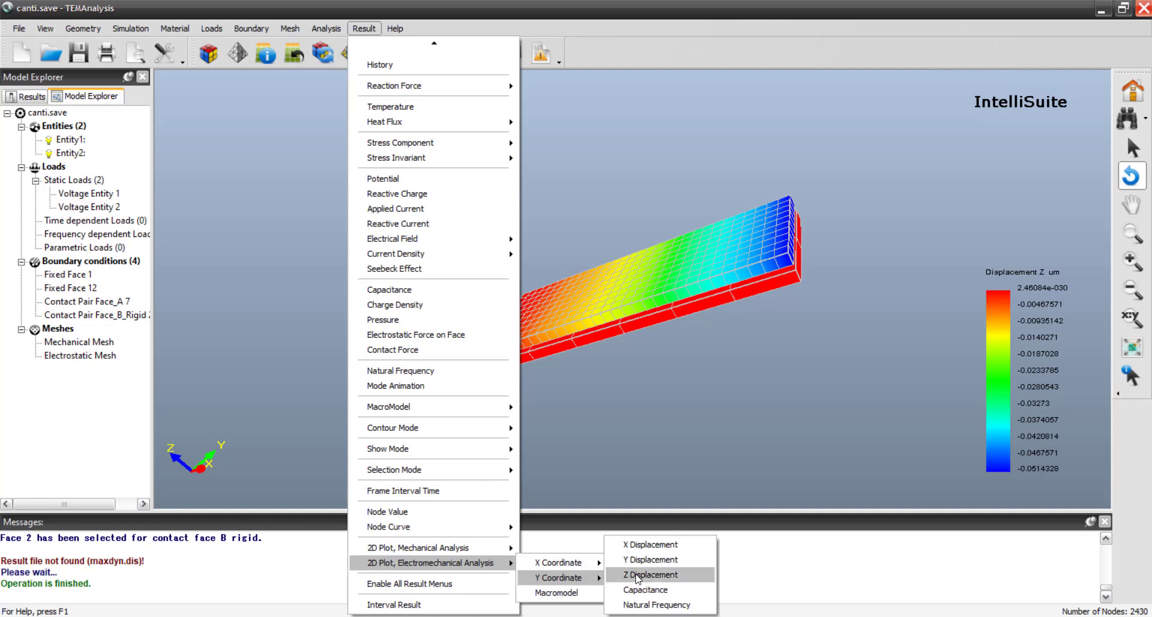
{"action": "left_click", "coordinate": [640, 576]}
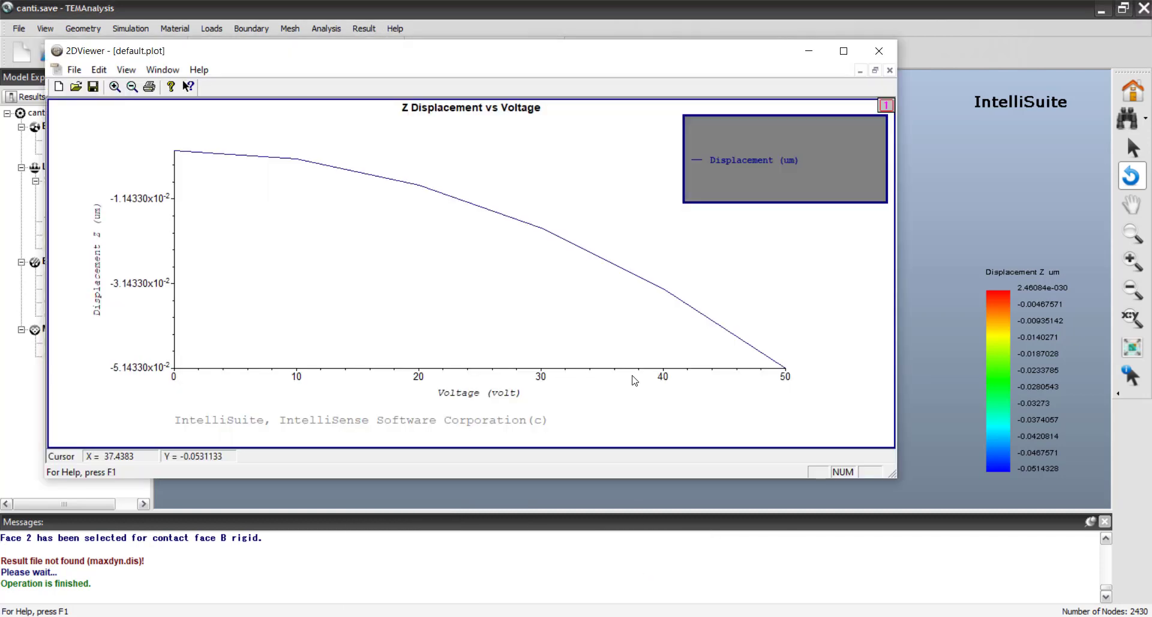
{"action": "left_click", "coordinate": [843, 50]}
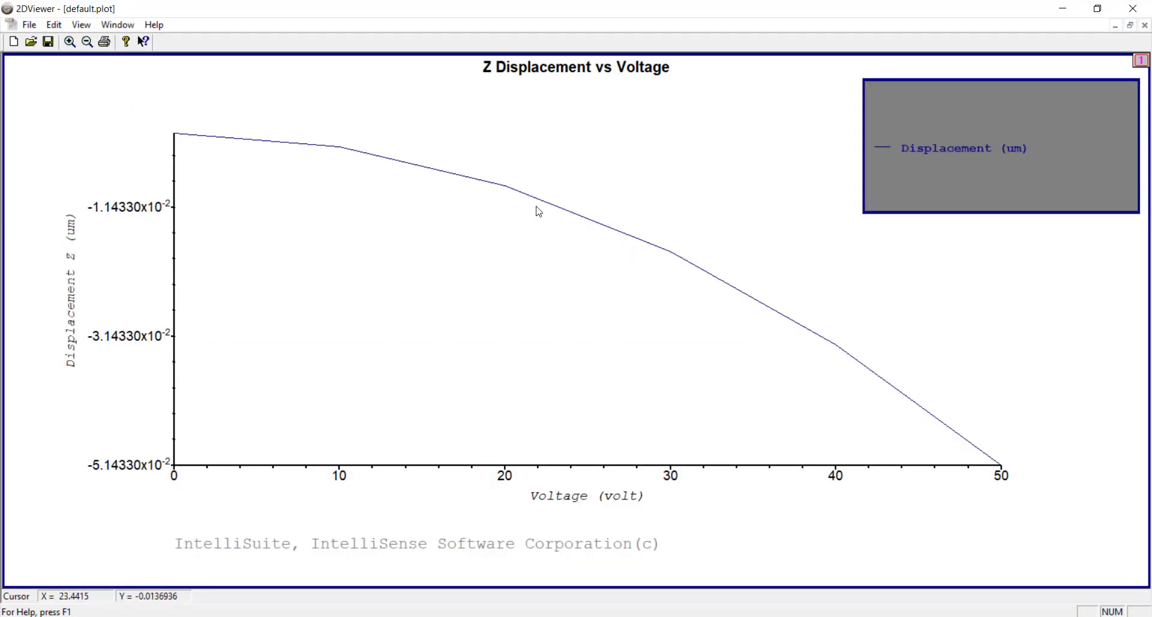
Step: Try to adjust the vertical axis range and axis label format of the Z displacement plot
{"action": "double_click", "coordinate": [154, 334]}
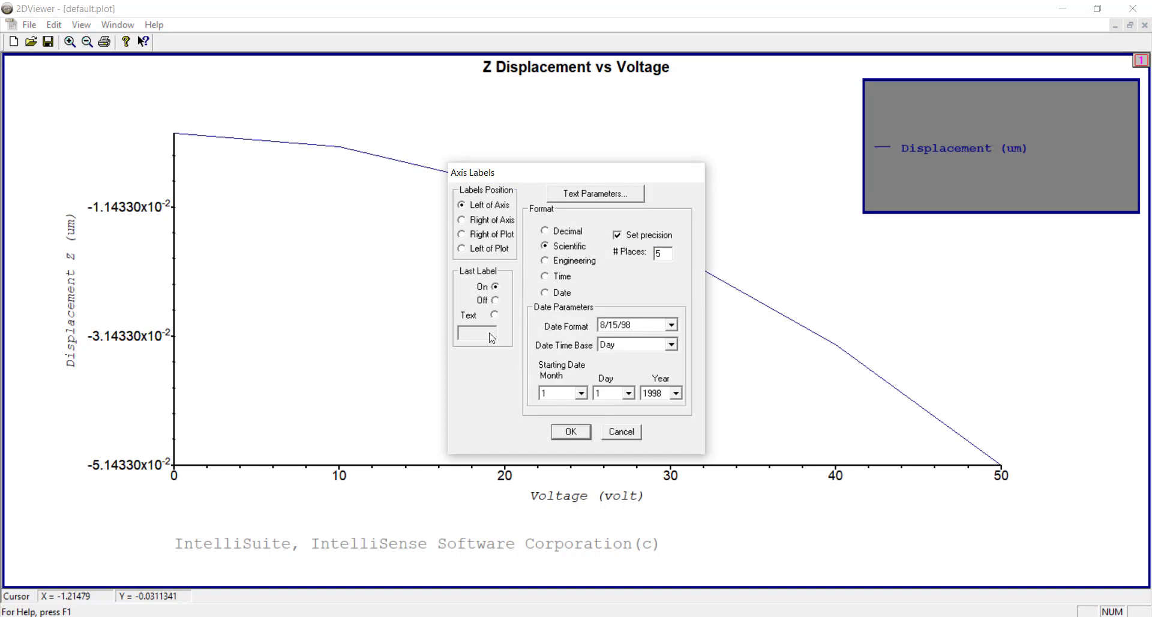
{"action": "left_click", "coordinate": [630, 433]}
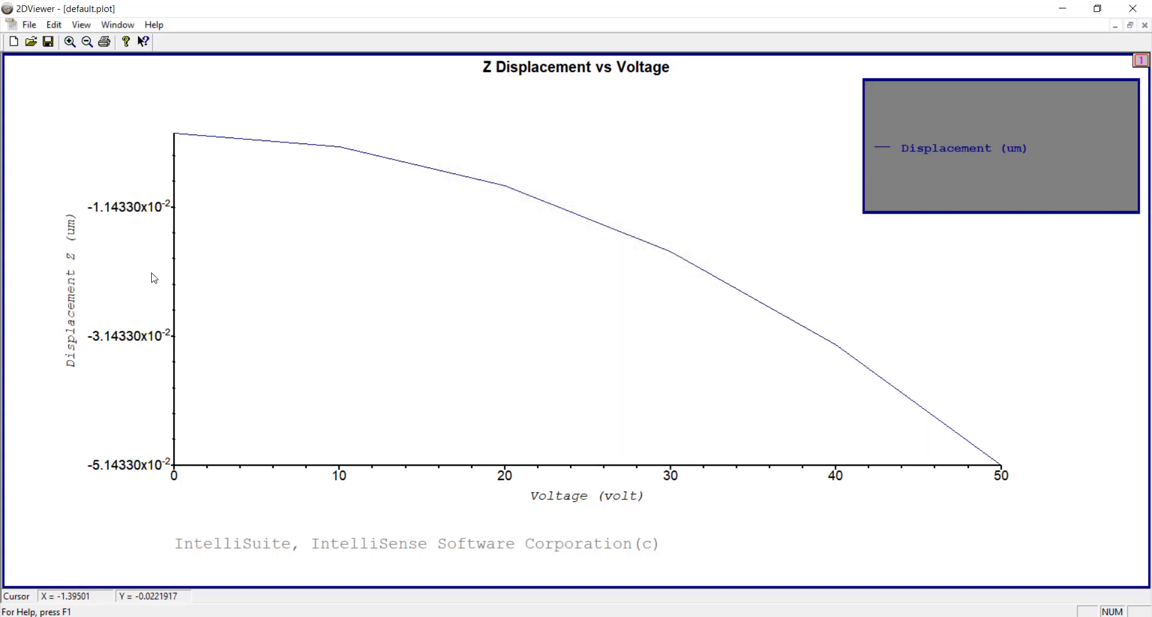
{"action": "left_click", "coordinate": [175, 259]}
{"action": "double_click", "coordinate": [176, 259]}
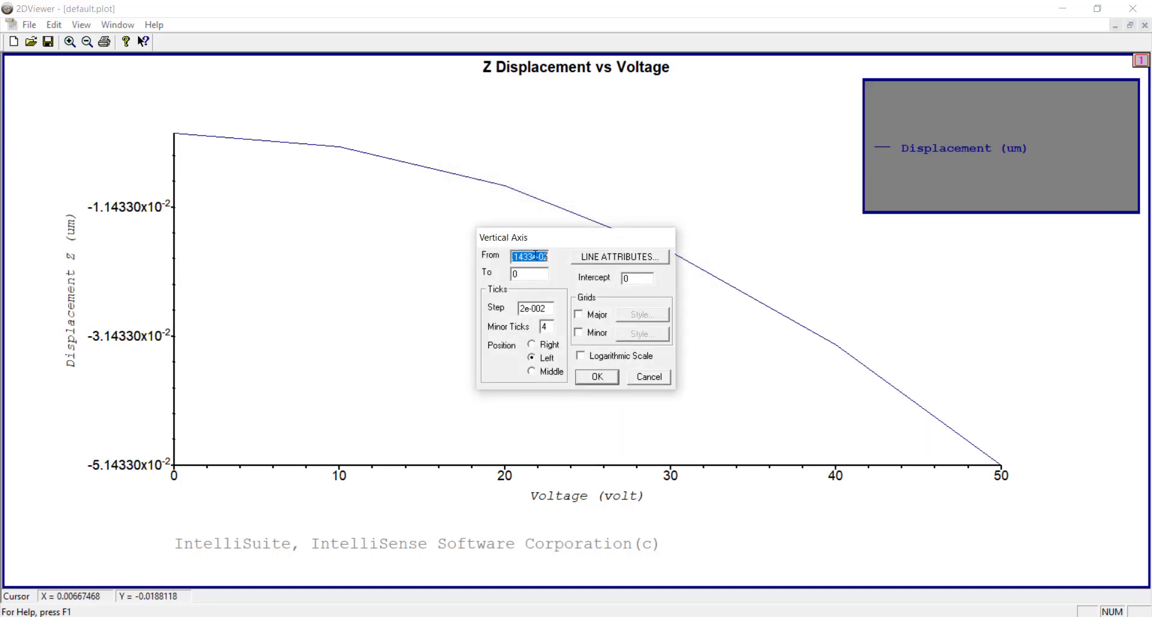
{"action": "left_click", "coordinate": [532, 256]}
{"action": "type", "text": "3"}
{"action": "key", "text": "Return"}
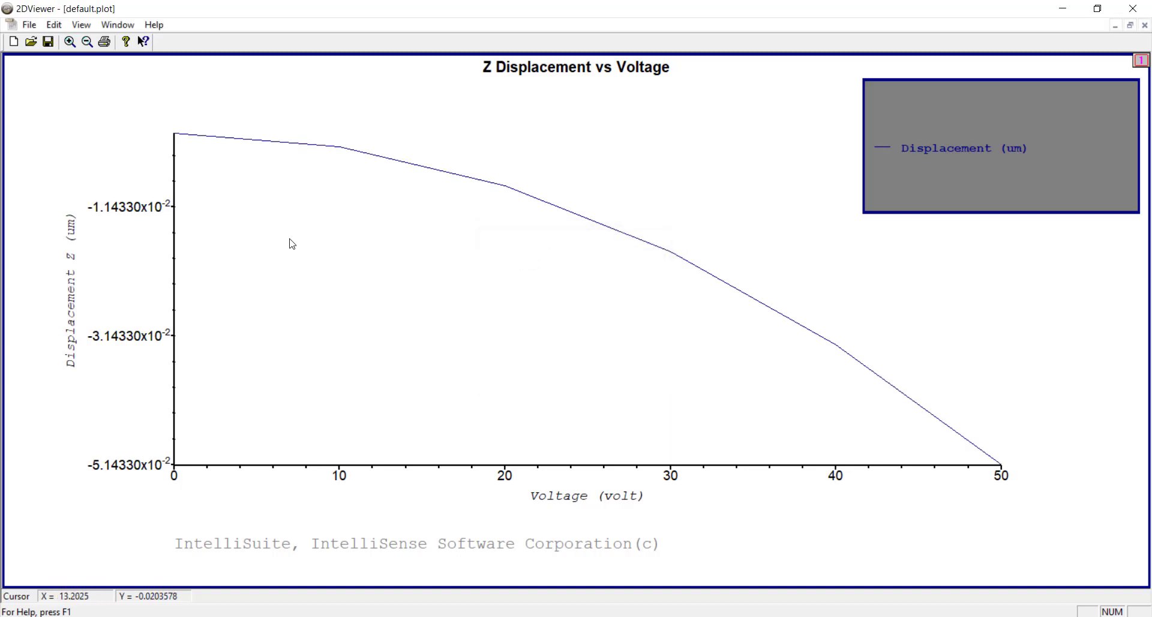
{"action": "double_click", "coordinate": [151, 215]}
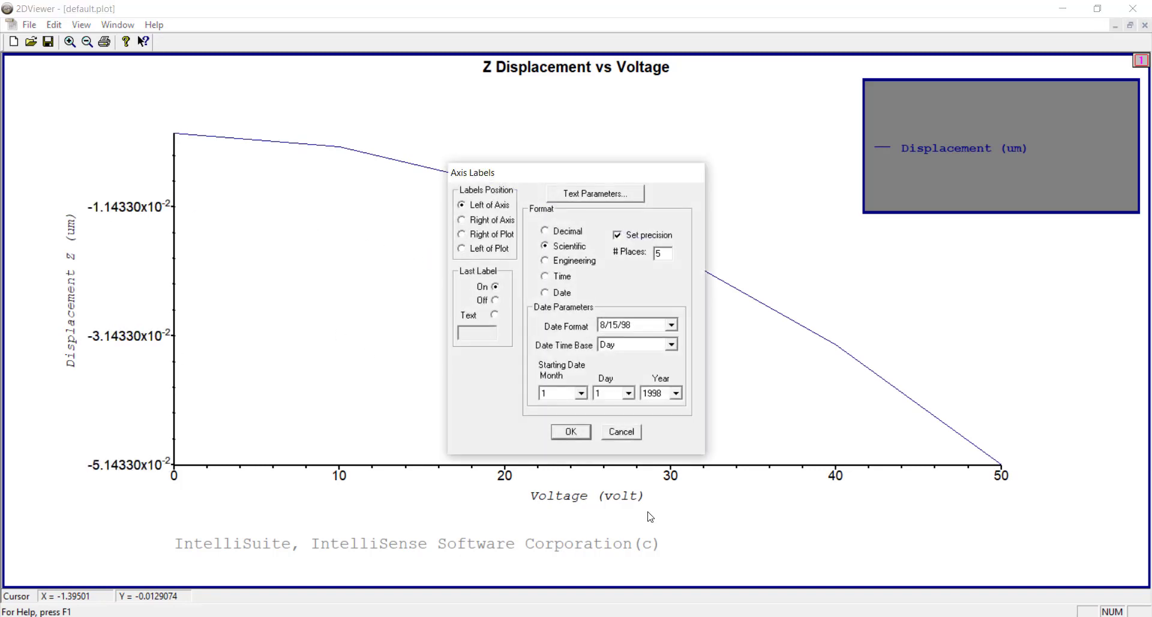
{"action": "left_click", "coordinate": [632, 430]}
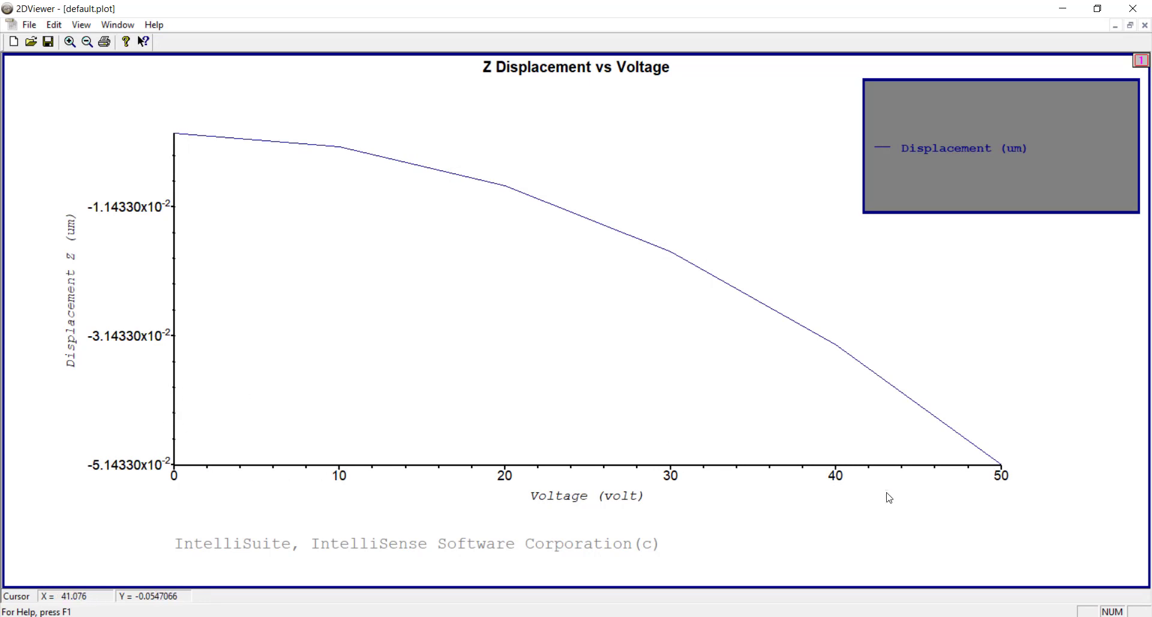
Step: Open the data table behind the displacement curve in a maximized window
{"action": "double_click", "coordinate": [676, 262]}
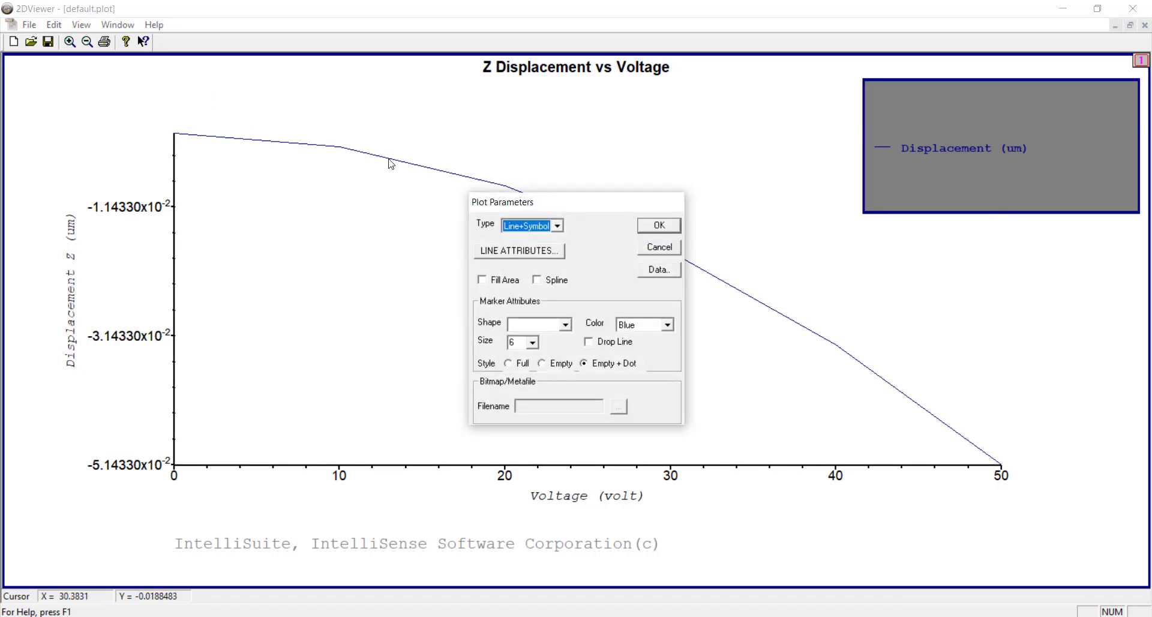
{"action": "left_click_drag", "start_coordinate": [584, 207], "coordinate": [320, 154]}
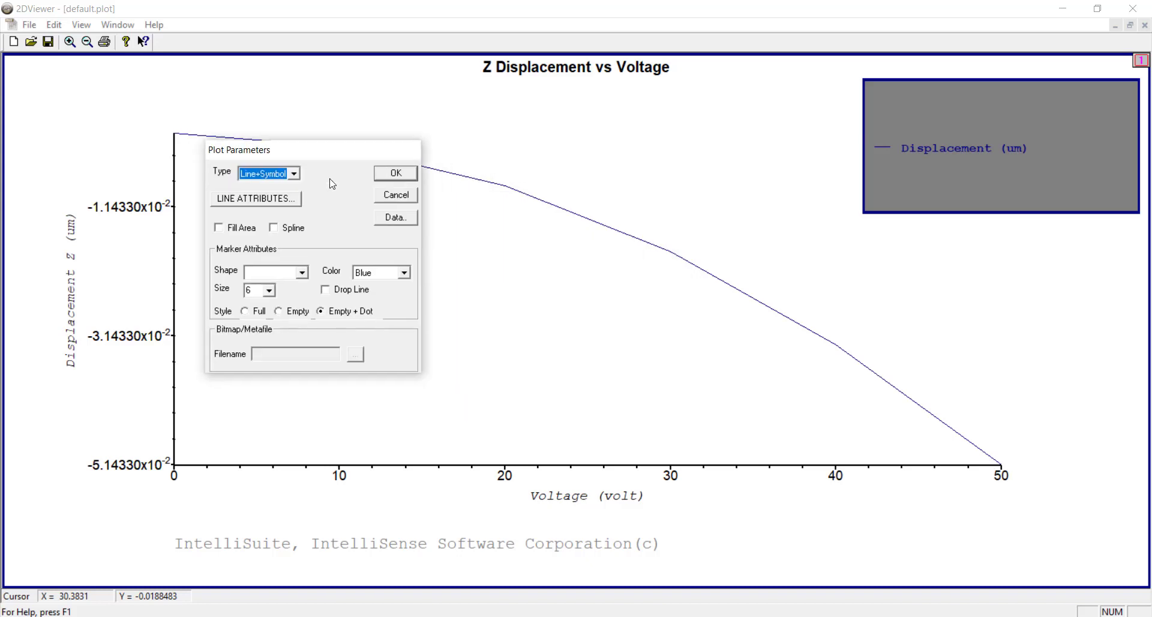
{"action": "left_click", "coordinate": [395, 217]}
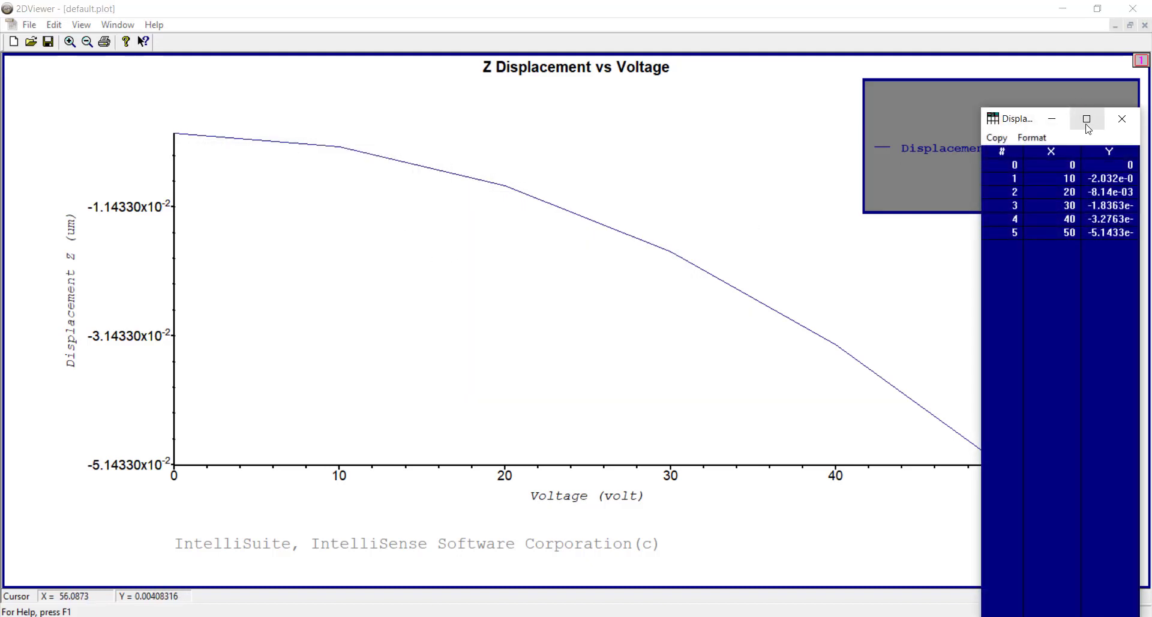
{"action": "left_click", "coordinate": [1086, 120]}
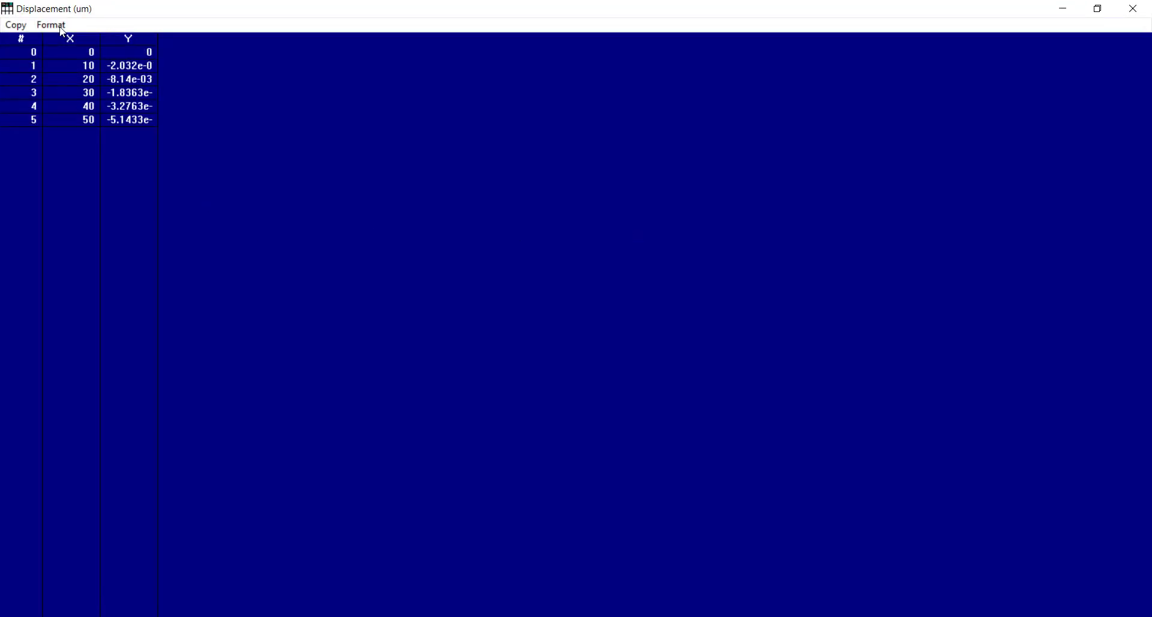
Step: Set the displacement table's data format to a width of 12, keeping the precision at 6
{"action": "left_click", "coordinate": [60, 27]}
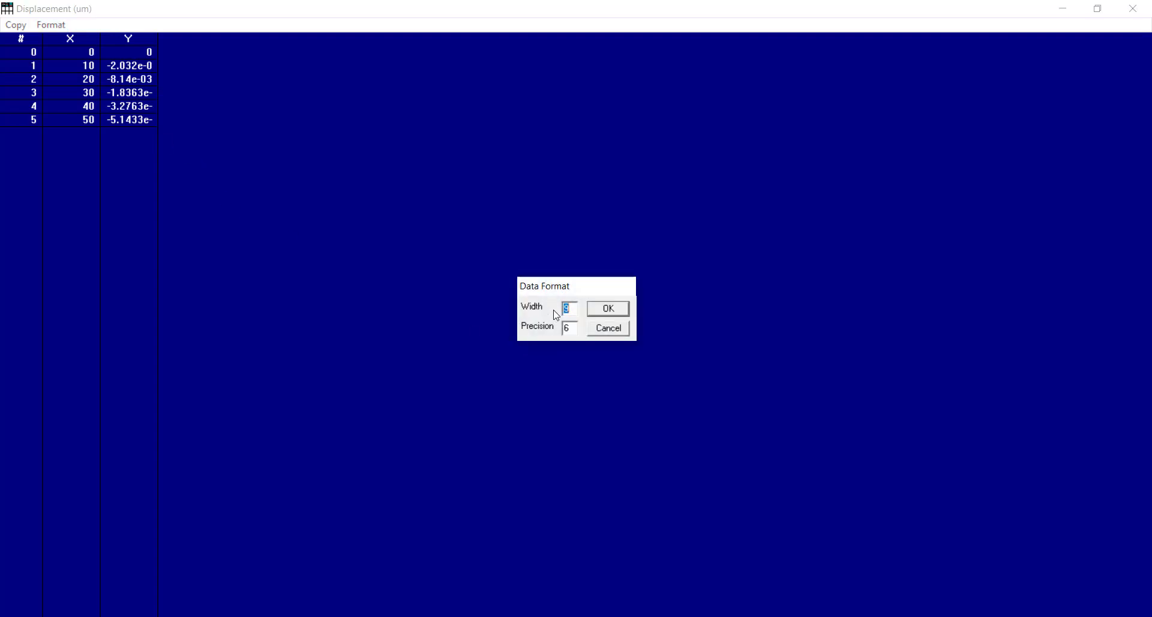
{"action": "type", "text": "12"}
{"action": "key", "text": "Return"}
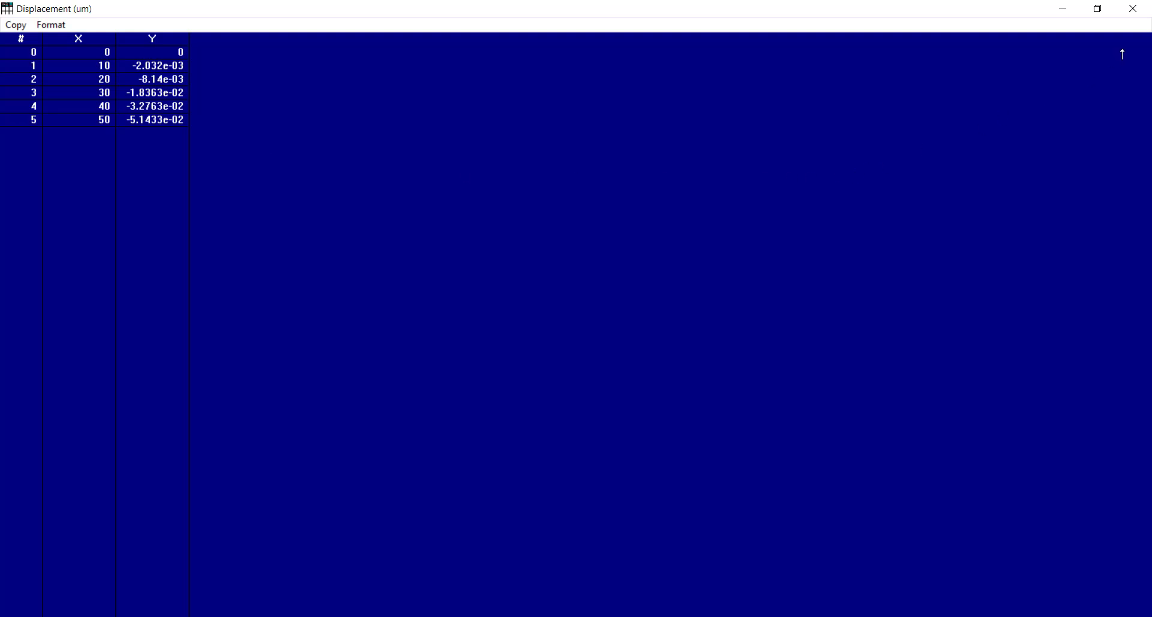
Step: Copy the displacement data, and close both the data table and the plot viewer
{"action": "left_click", "coordinate": [24, 28]}
{"action": "left_click", "coordinate": [1134, 8]}
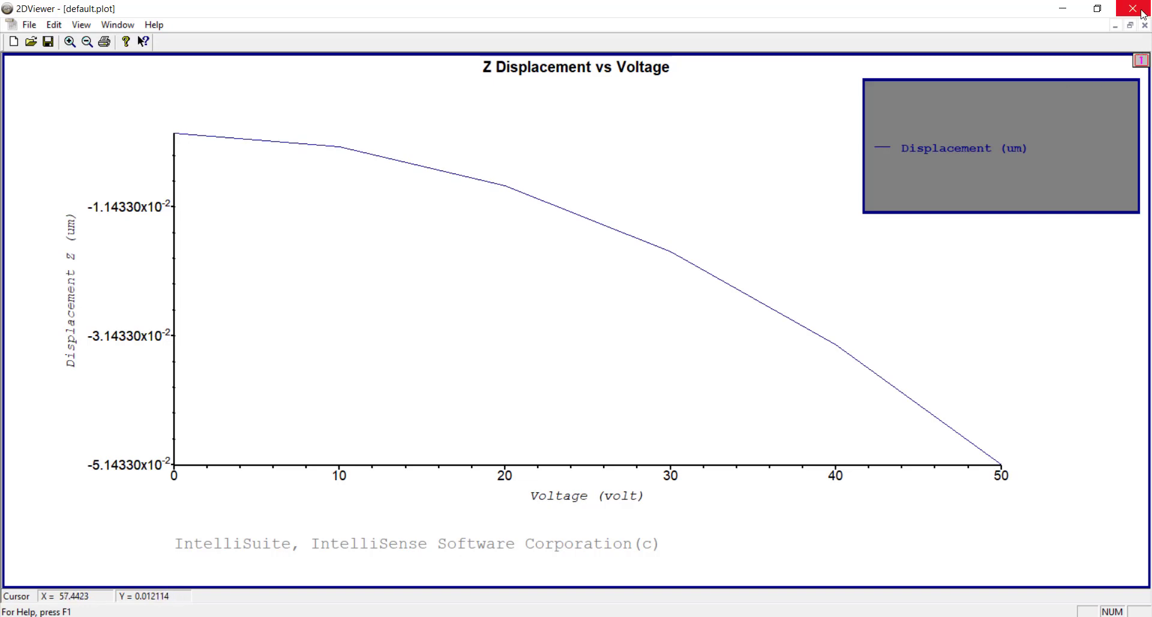
{"action": "left_click", "coordinate": [1142, 12]}
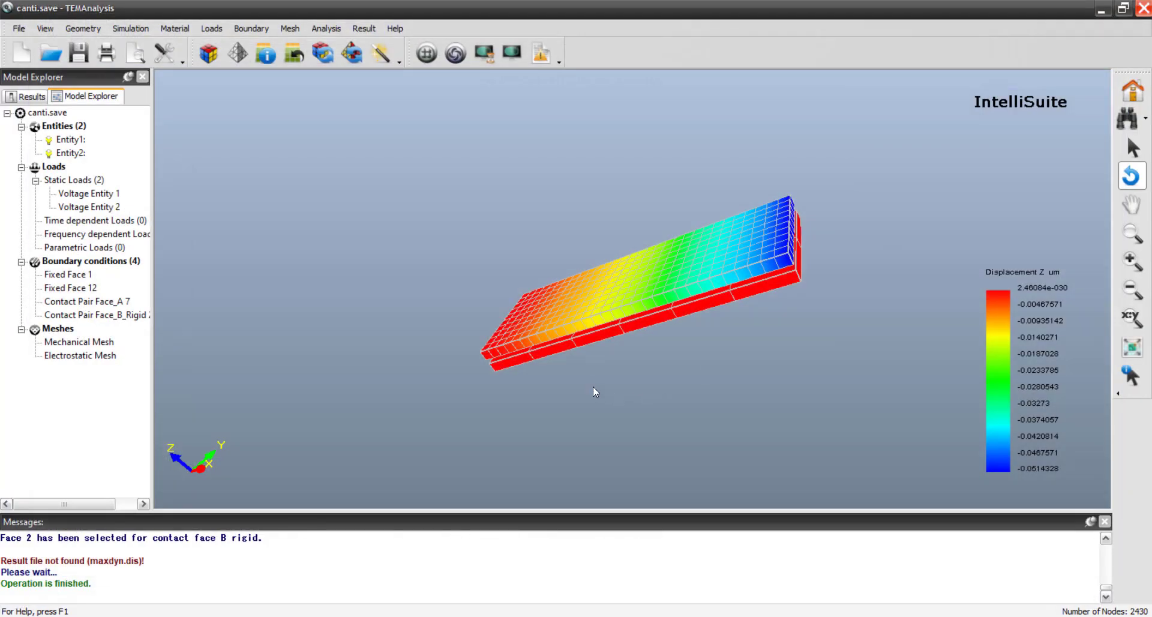
Step: Try to plot the magnitude node curve for a node picked on the beam's upper face
{"action": "left_click", "coordinate": [364, 28]}
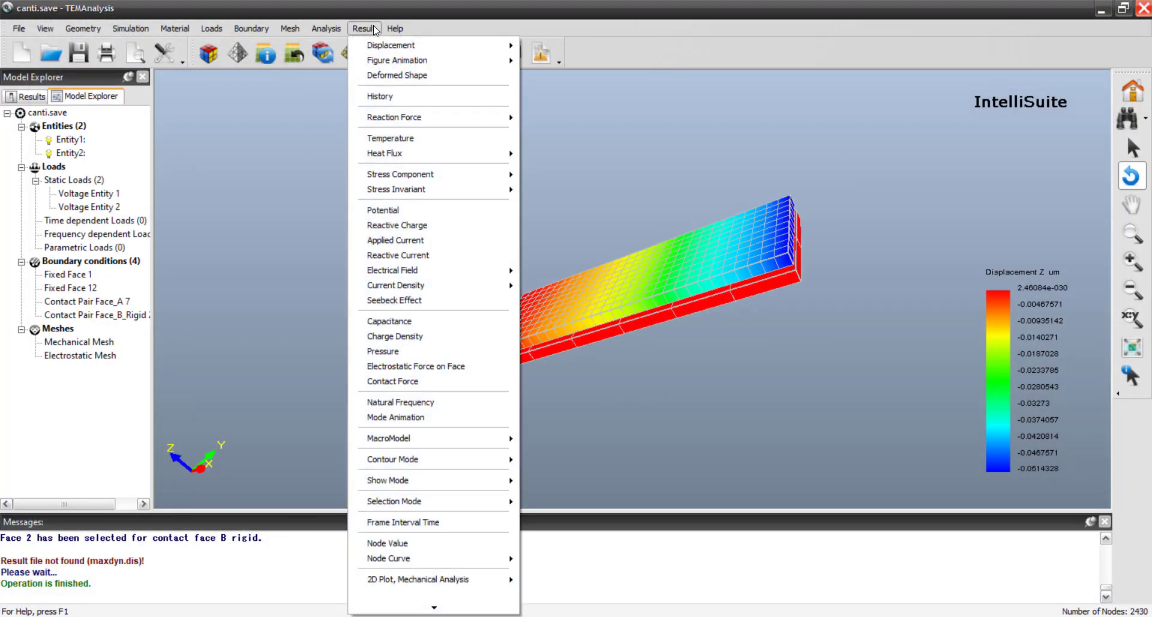
{"action": "mouse_move", "coordinate": [406, 610]}
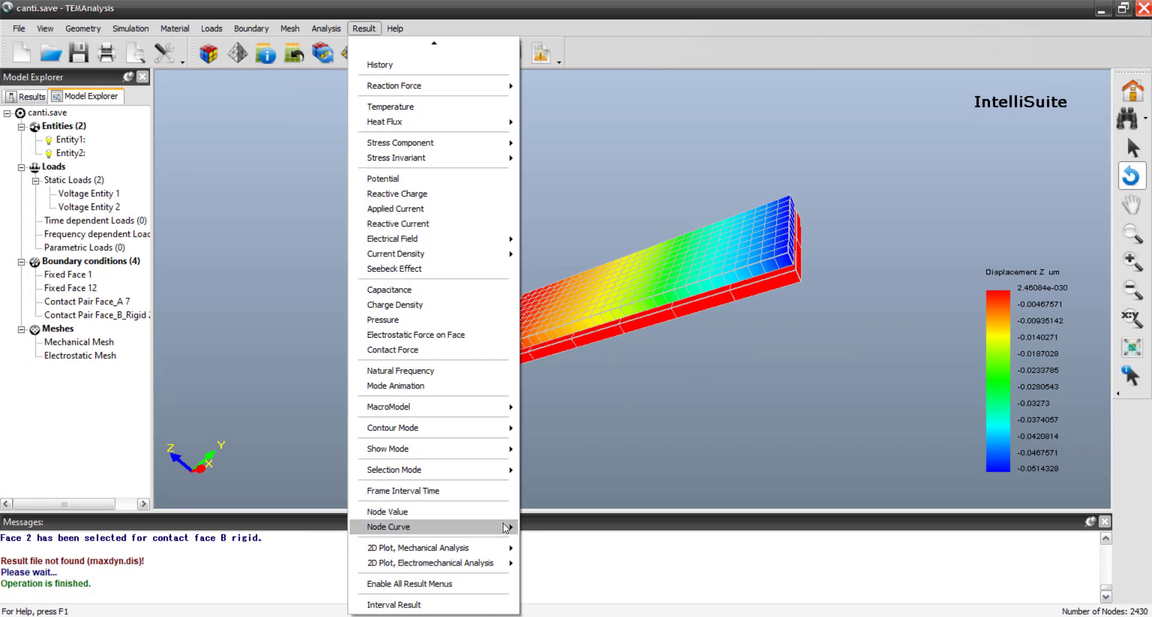
{"action": "mouse_move", "coordinate": [506, 528]}
{"action": "left_click", "coordinate": [554, 526]}
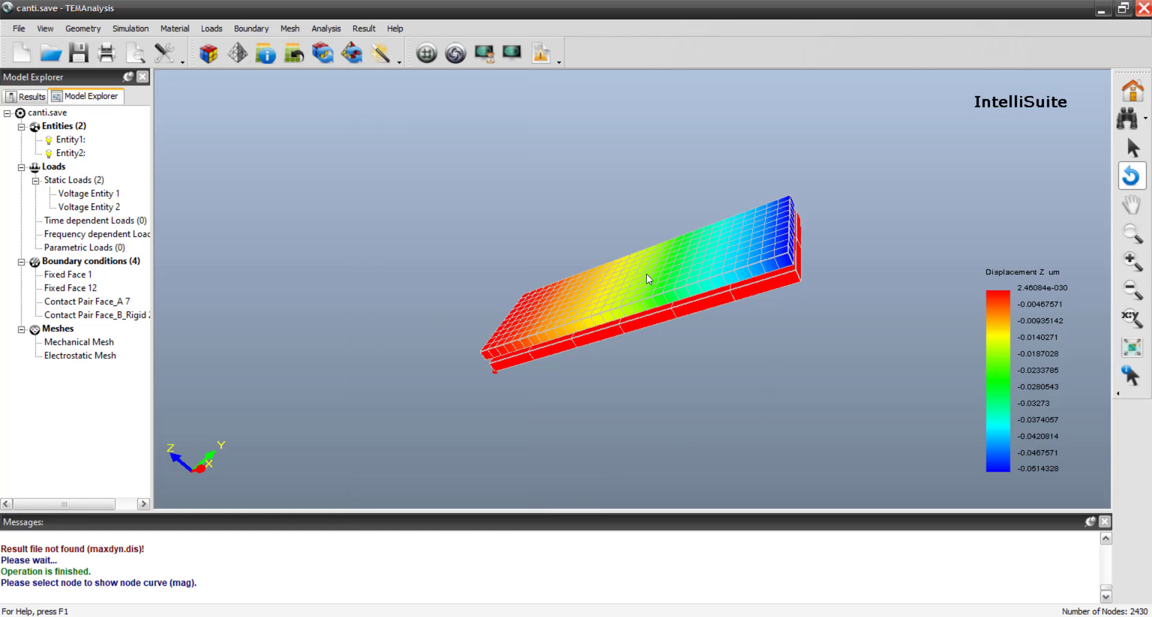
{"action": "left_click_drag", "start_coordinate": [584, 171], "coordinate": [634, 289]}
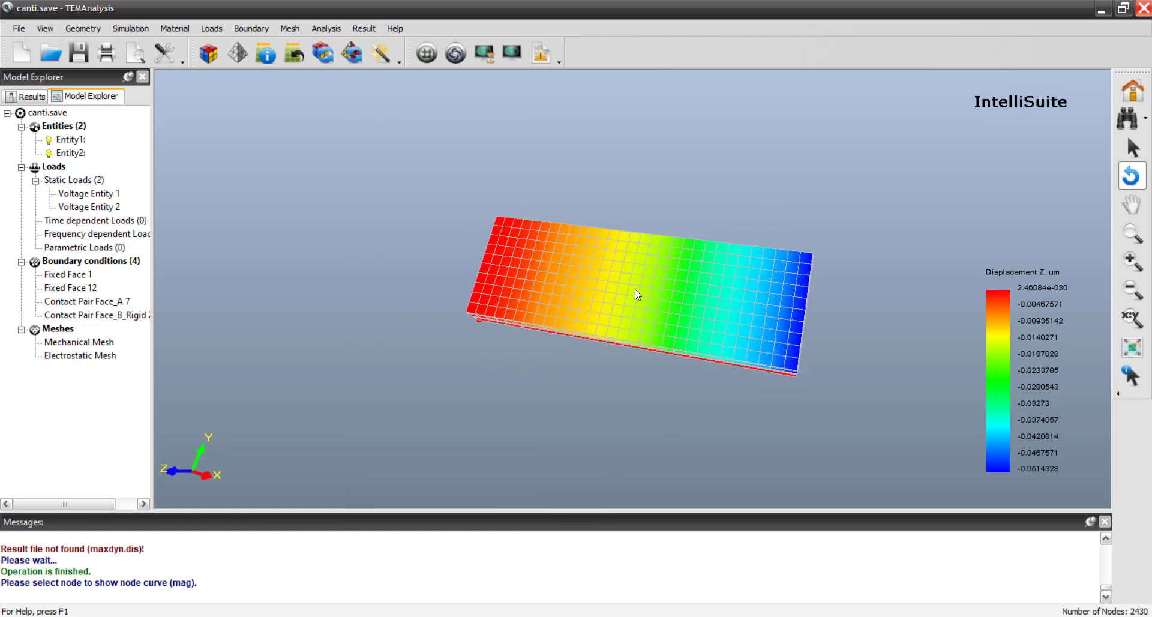
{"action": "left_click", "coordinate": [363, 28]}
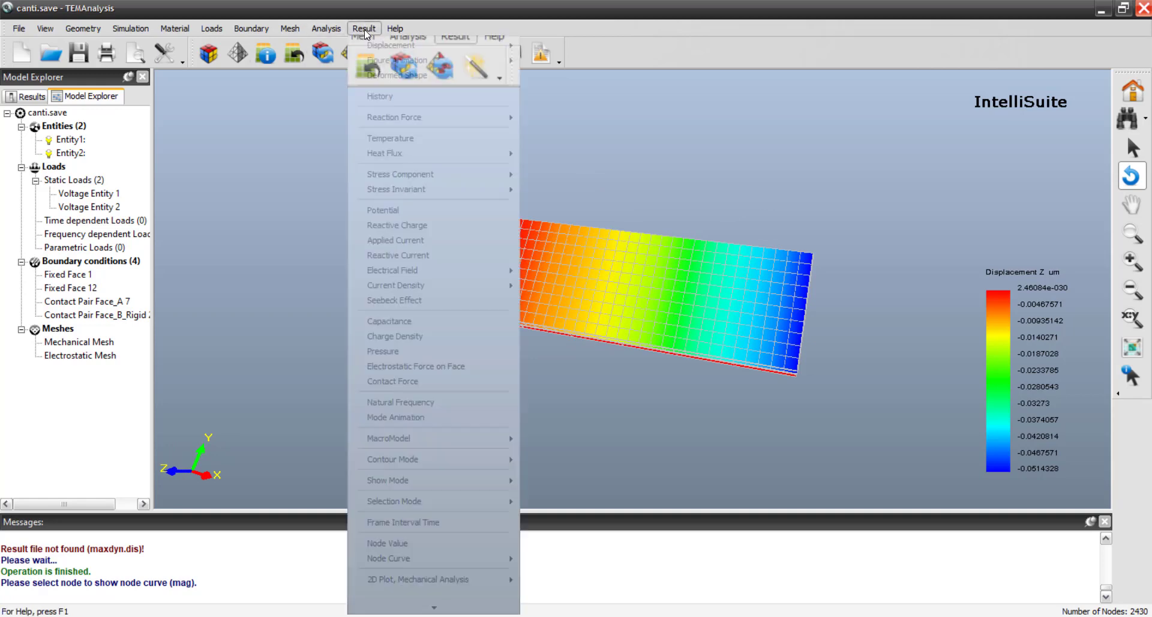
{"action": "mouse_move", "coordinate": [476, 556]}
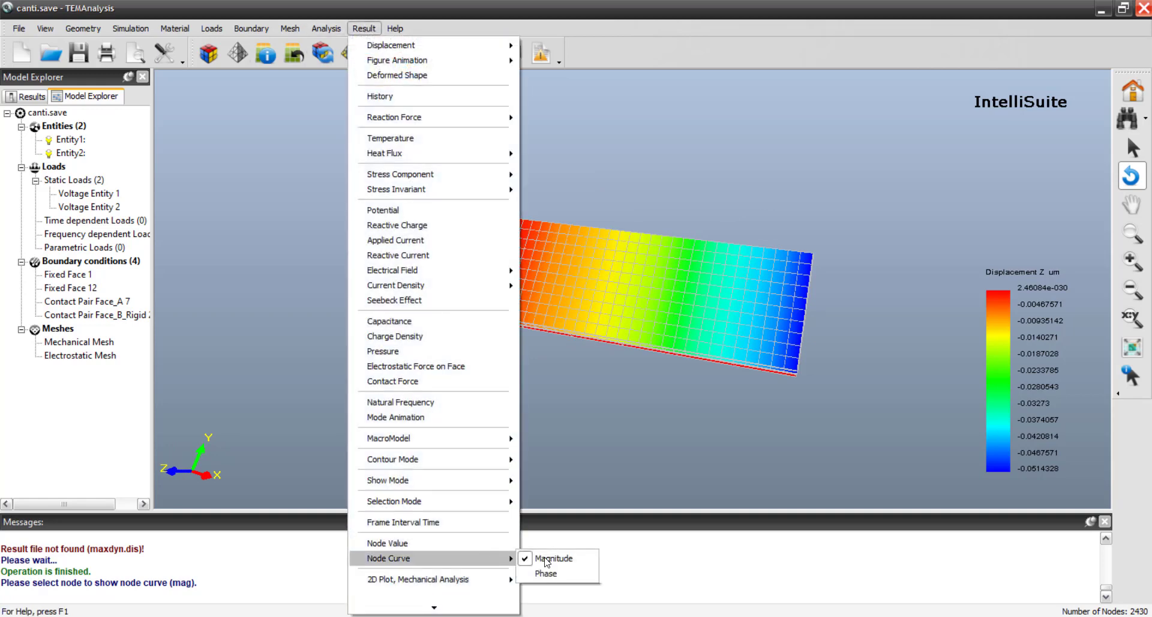
{"action": "left_click", "coordinate": [550, 558]}
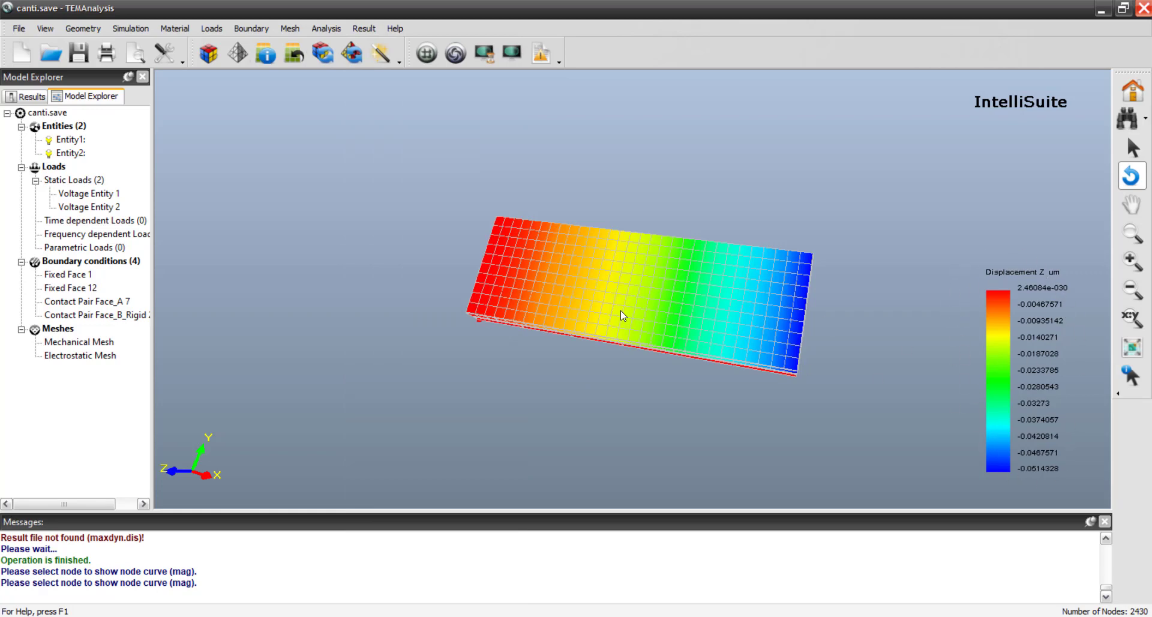
{"action": "left_click", "coordinate": [642, 288]}
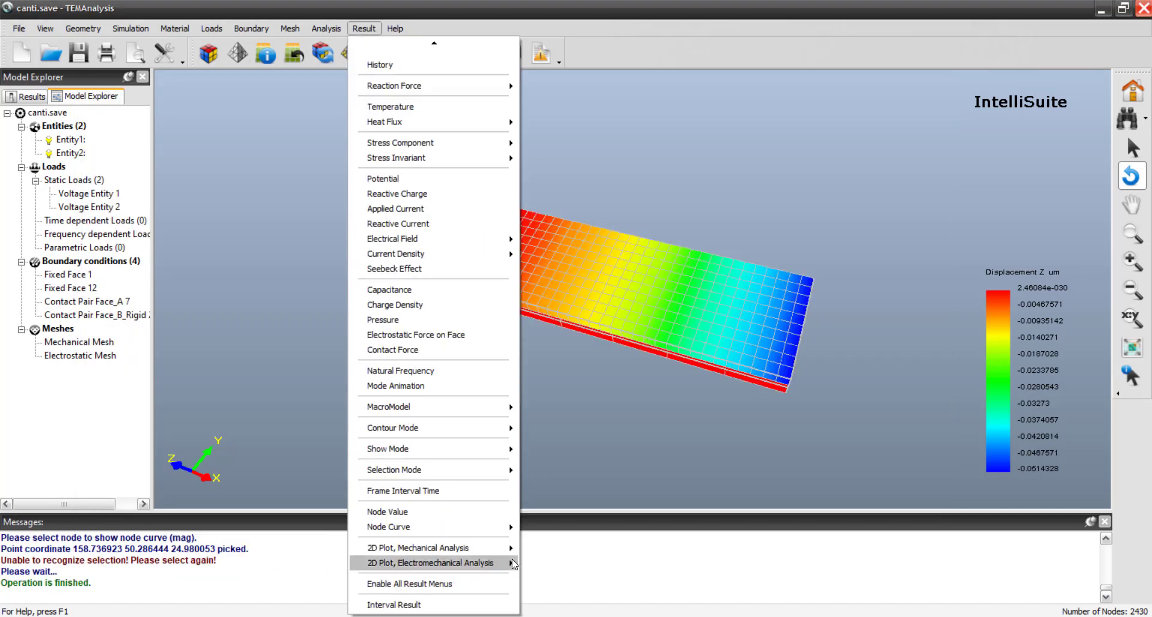
Step: Plot capacitance against voltage between Entity 1 and Entity 2 from the electromechanical results, and close the plot viewer
{"action": "mouse_move", "coordinate": [514, 564]}
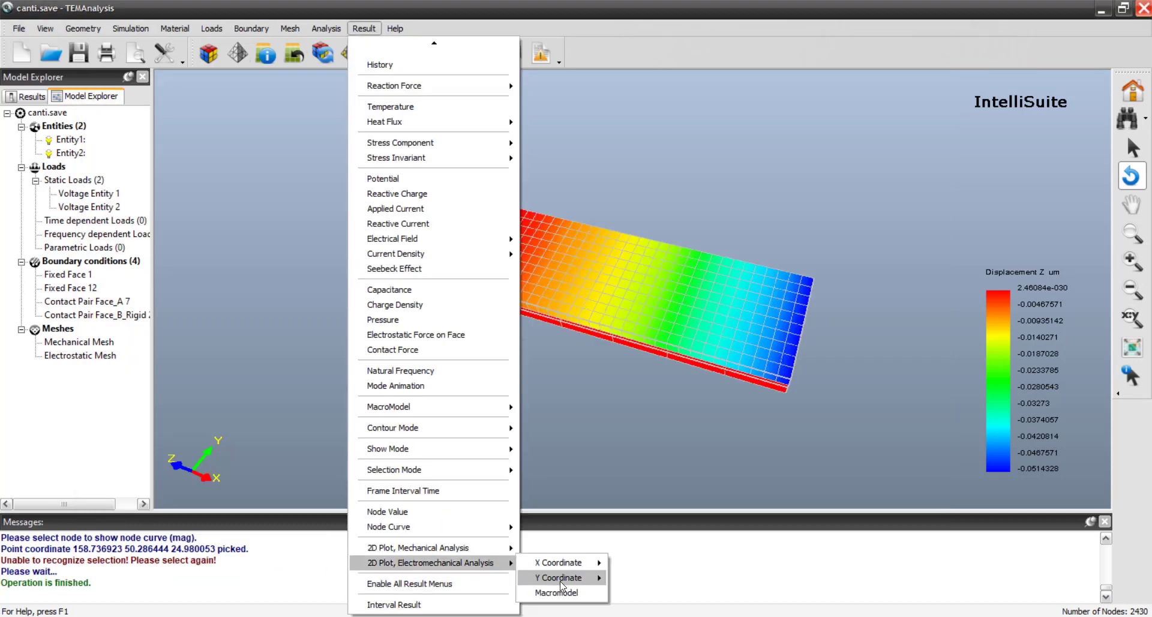
{"action": "mouse_move", "coordinate": [564, 579]}
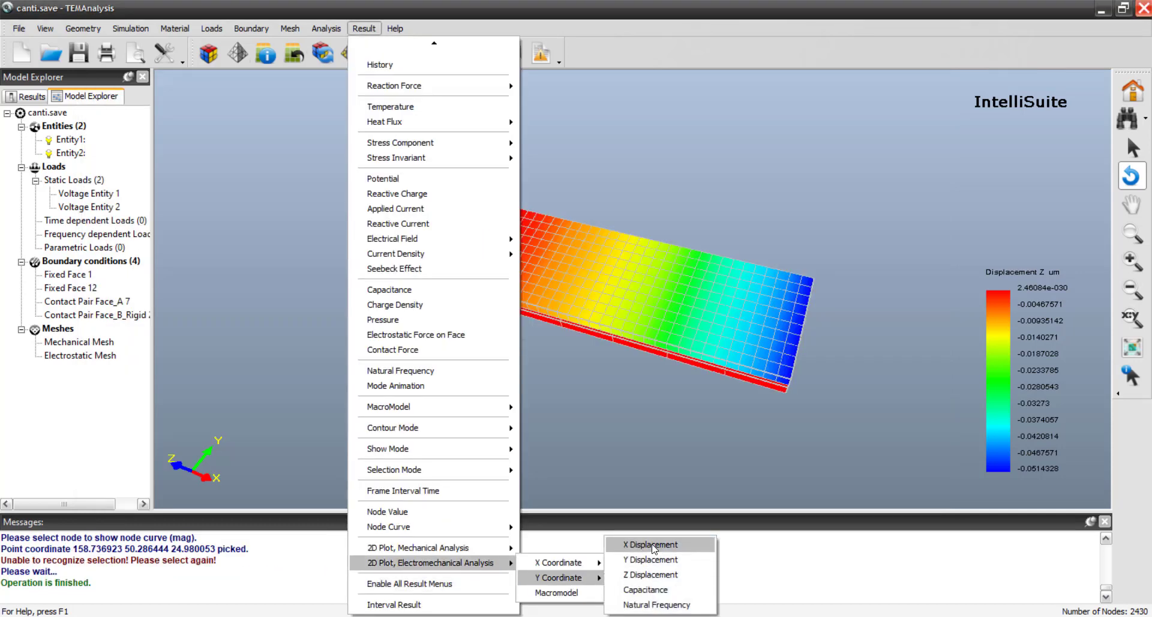
{"action": "left_click", "coordinate": [645, 590]}
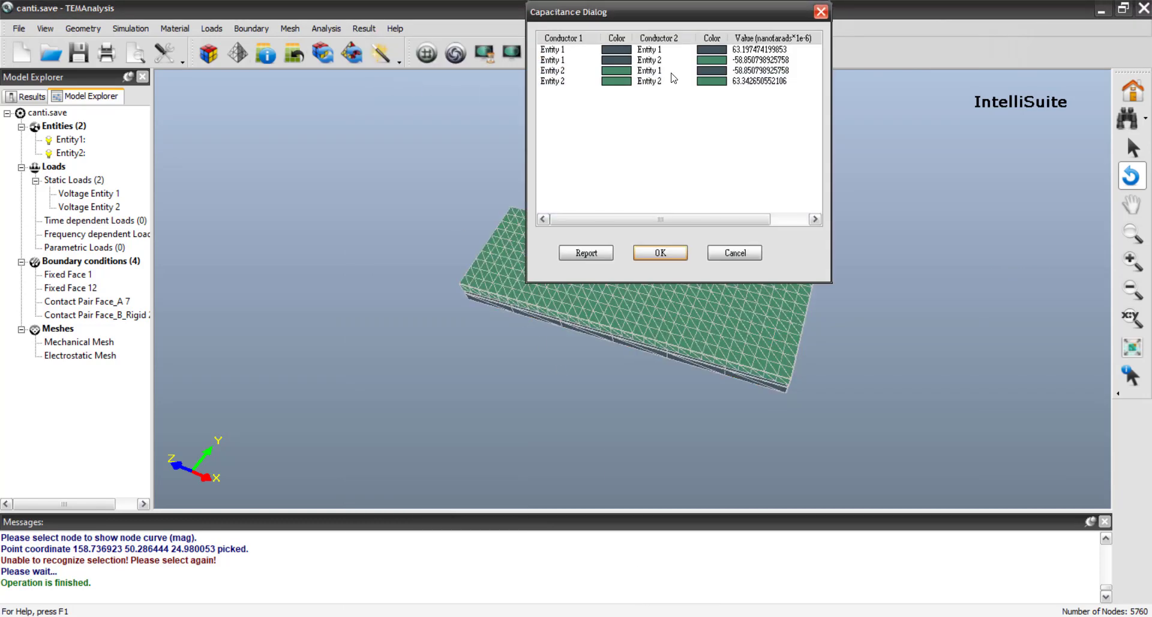
{"action": "left_click", "coordinate": [555, 60]}
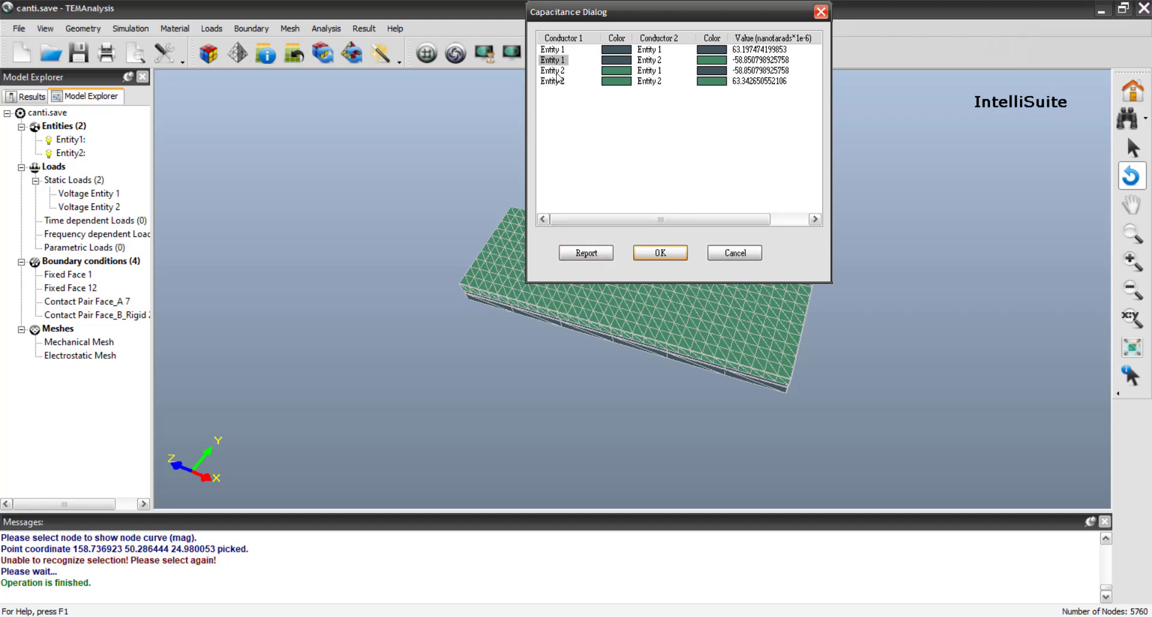
{"action": "left_click", "coordinate": [647, 251]}
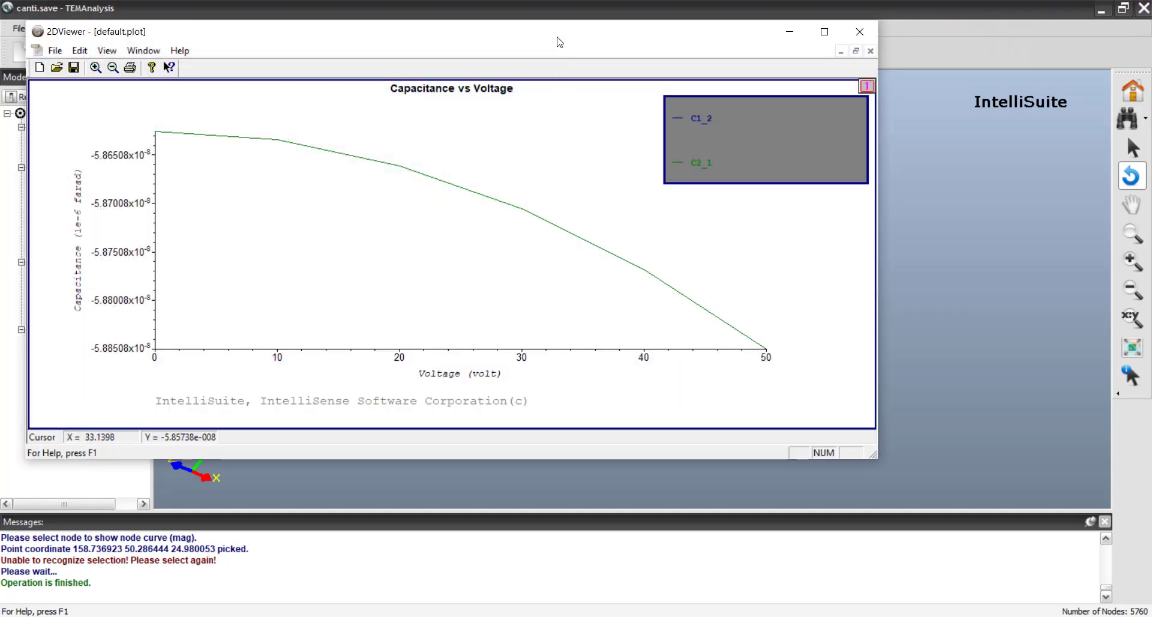
{"action": "left_click_drag", "start_coordinate": [560, 37], "coordinate": [713, 97]}
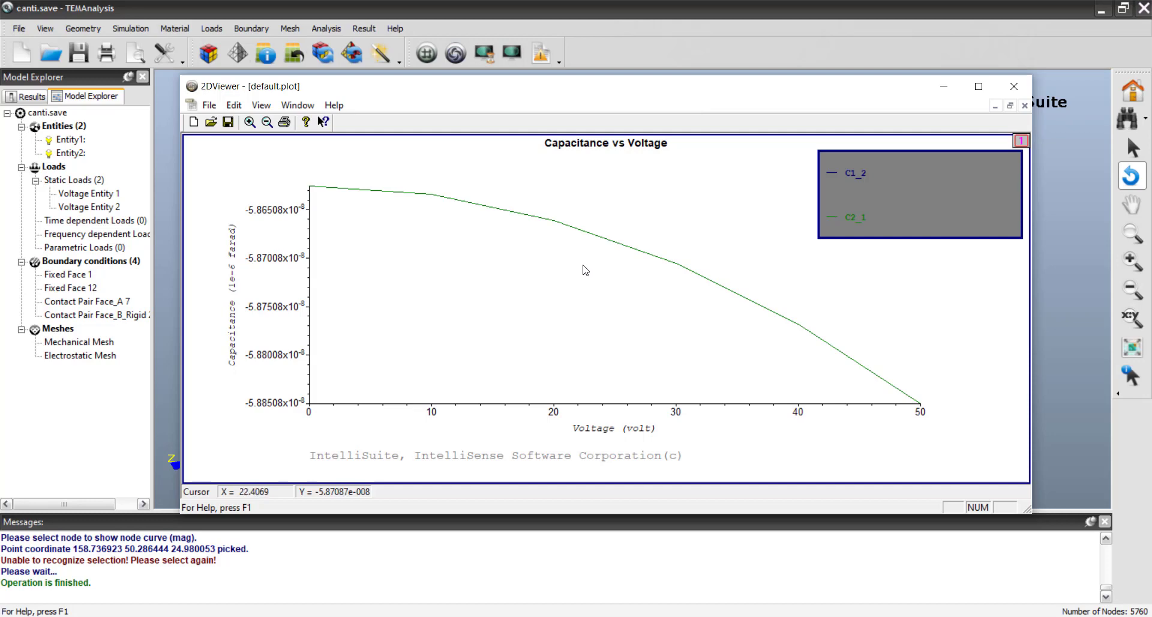
{"action": "left_click", "coordinate": [1013, 91]}
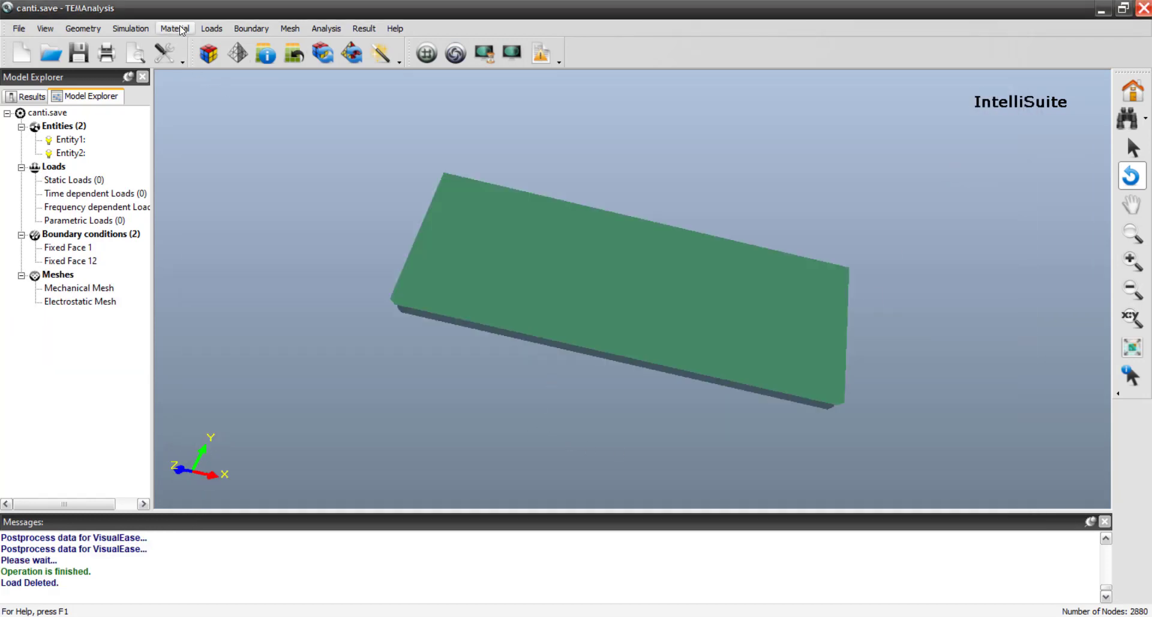
Step: Apply a pressure load of 1e-3 MPa to the upper face of the cantilever beam
{"action": "left_click", "coordinate": [218, 33]}
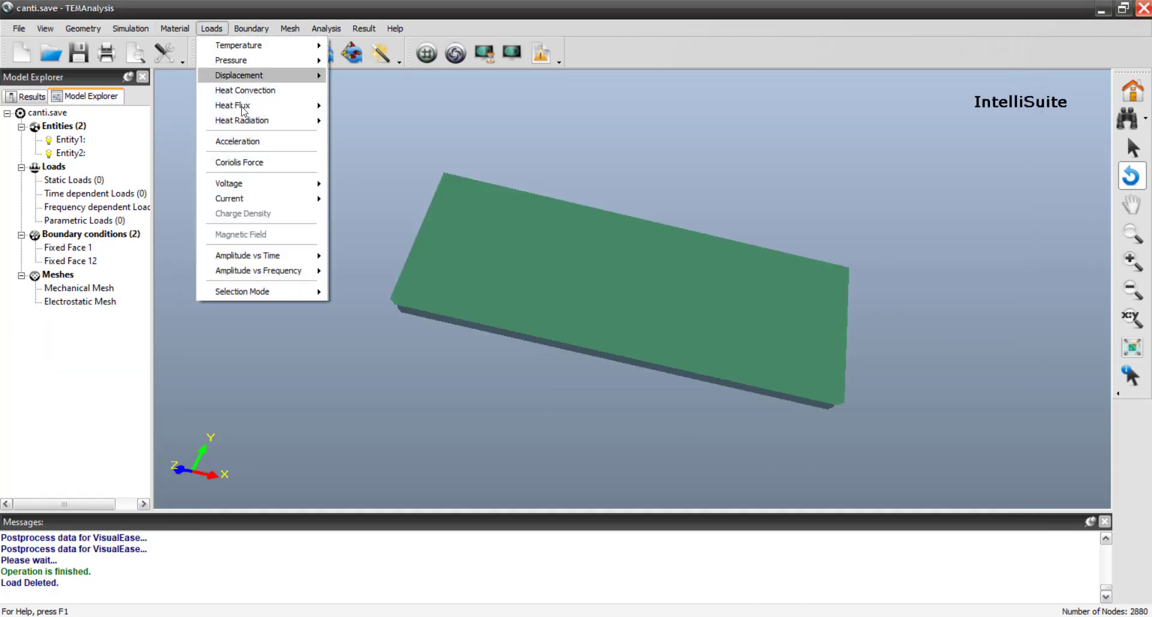
{"action": "mouse_move", "coordinate": [282, 59]}
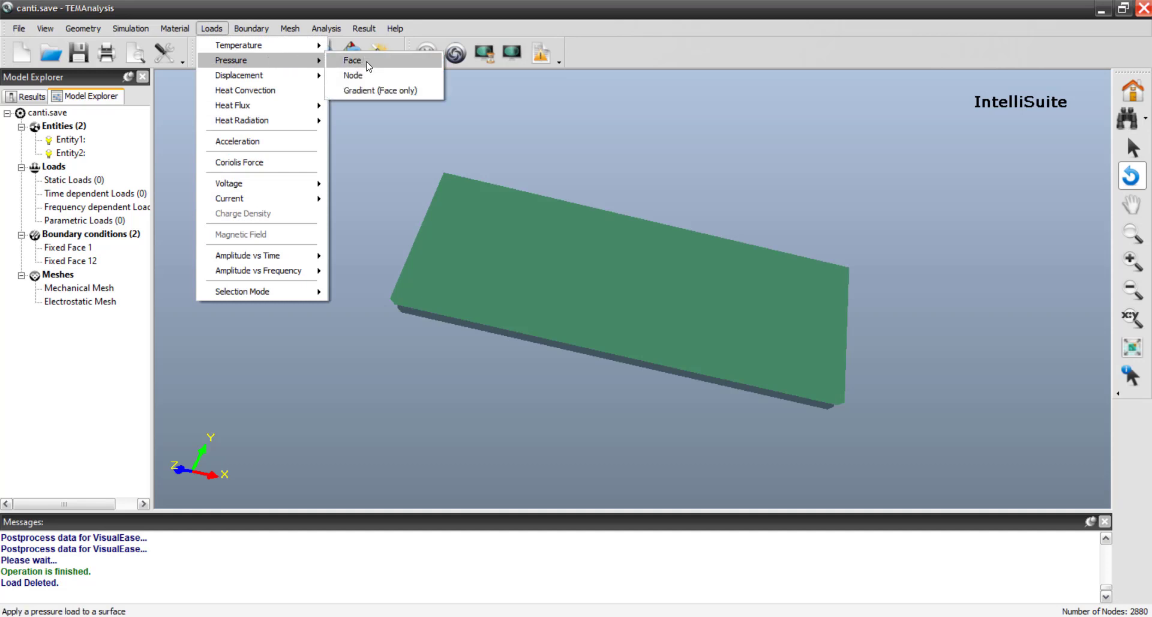
{"action": "left_click", "coordinate": [362, 57]}
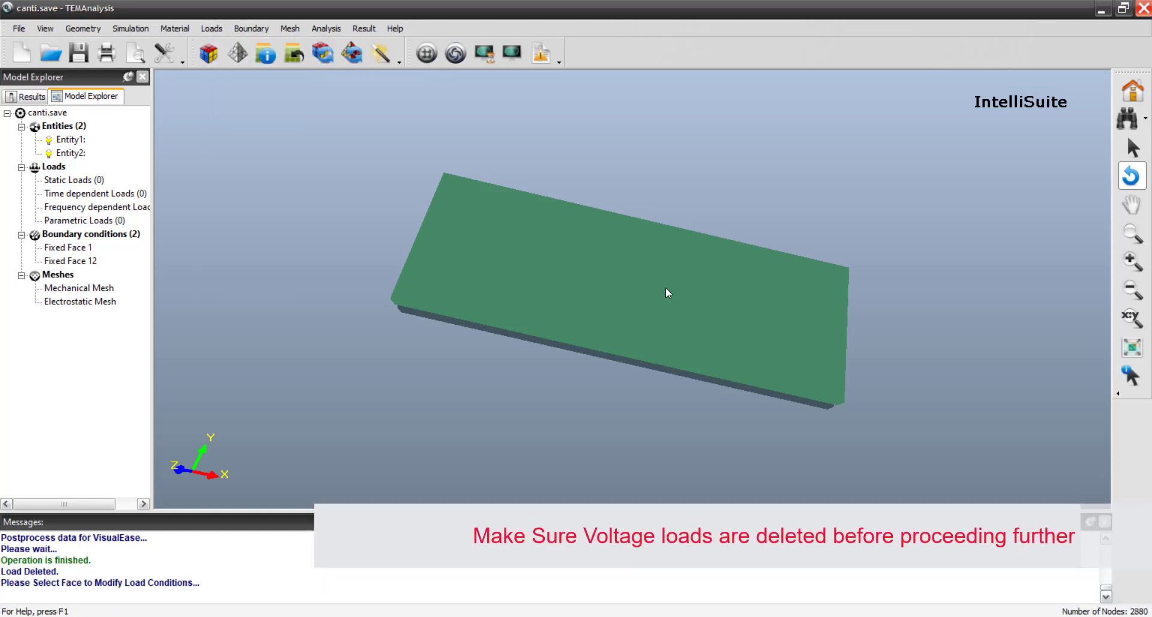
{"action": "left_click", "coordinate": [665, 292]}
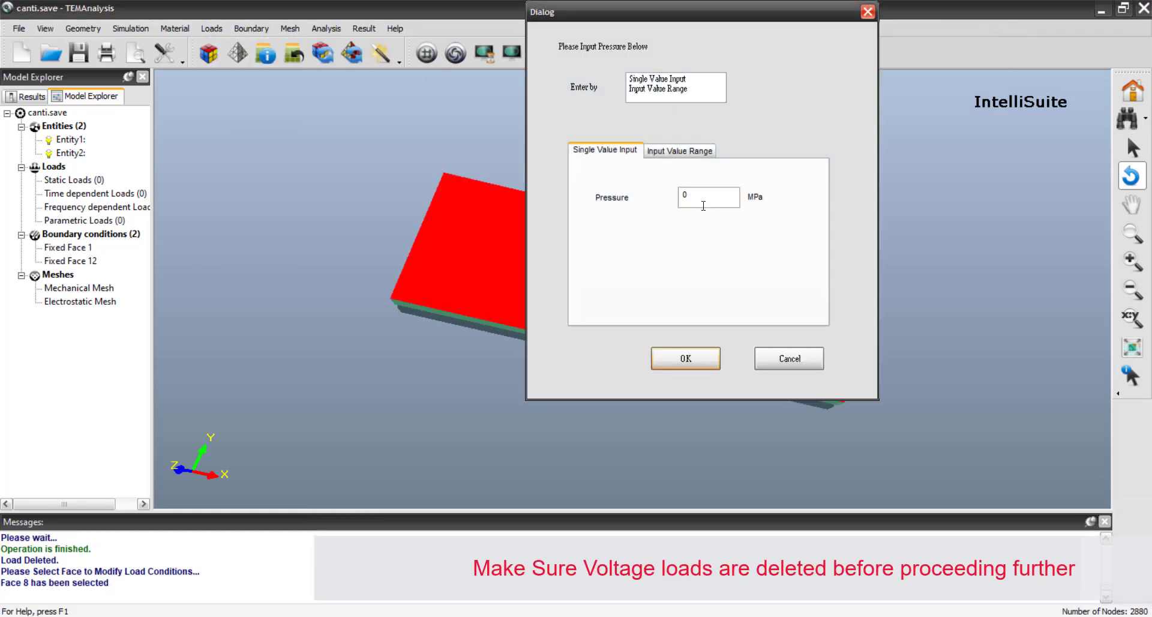
{"action": "type", "text": "1e-3"}
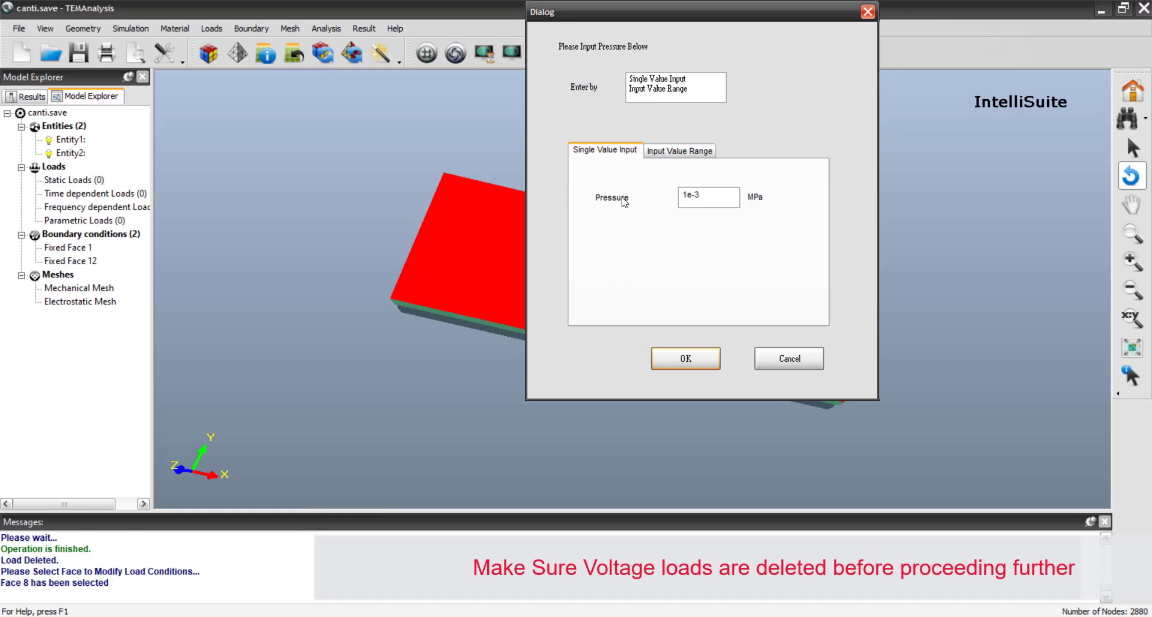
{"action": "left_click", "coordinate": [685, 358]}
Step: Clean up the previous analysis and try to start the static analysis with the pressure load
{"action": "left_click", "coordinate": [363, 29]}
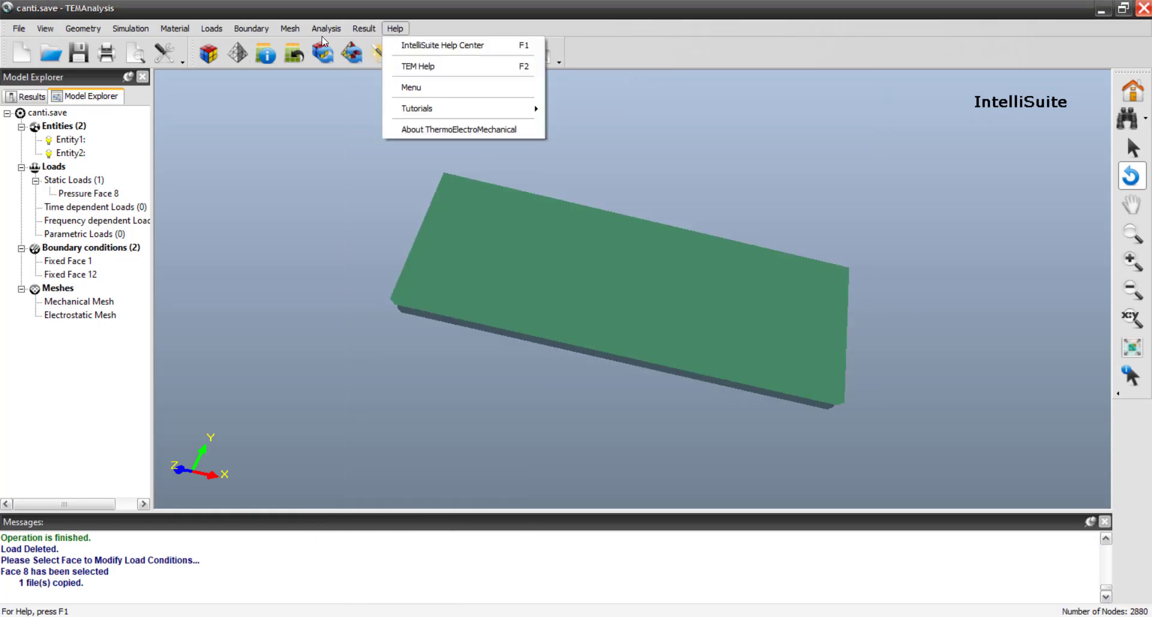
{"action": "mouse_move", "coordinate": [329, 28]}
{"action": "left_click", "coordinate": [328, 47]}
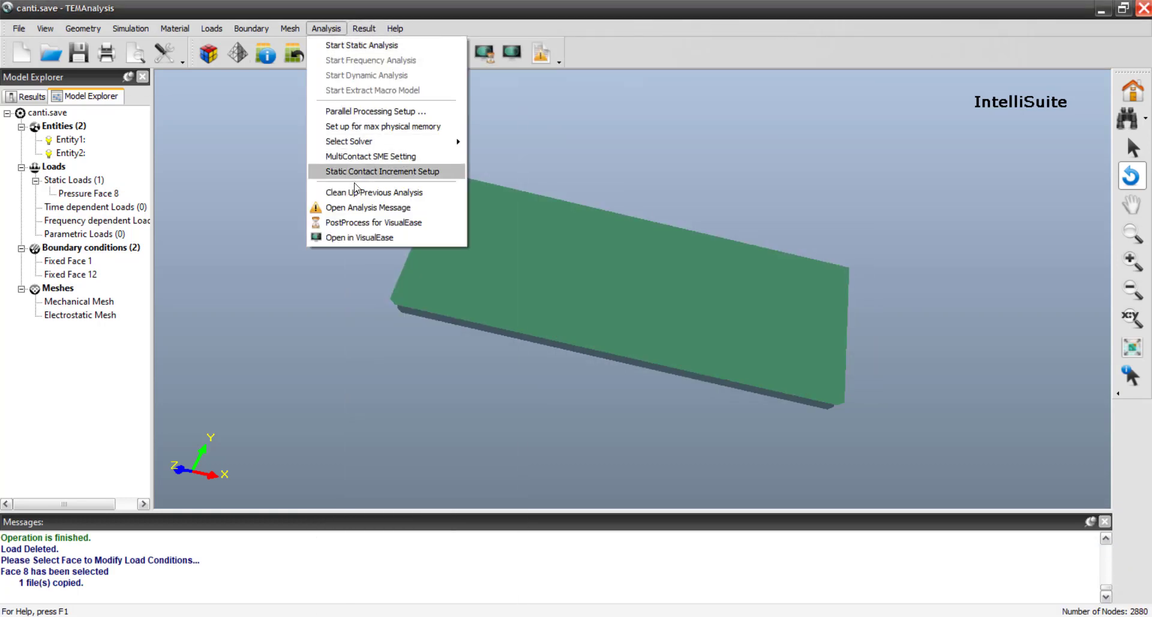
{"action": "left_click", "coordinate": [357, 192]}
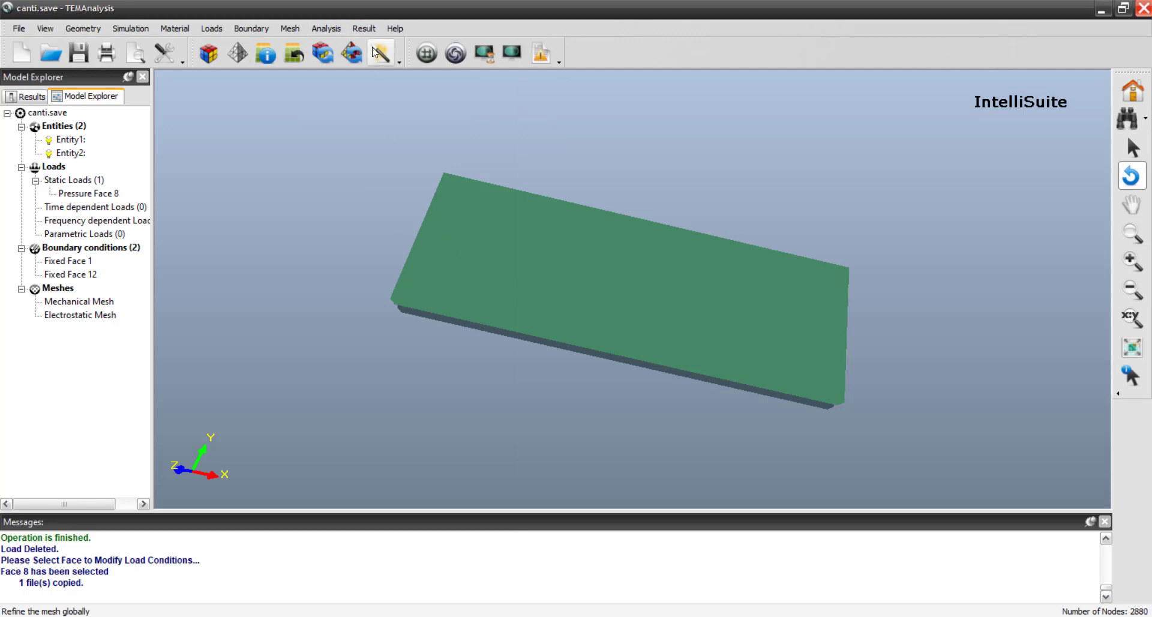
{"action": "left_click", "coordinate": [327, 28]}
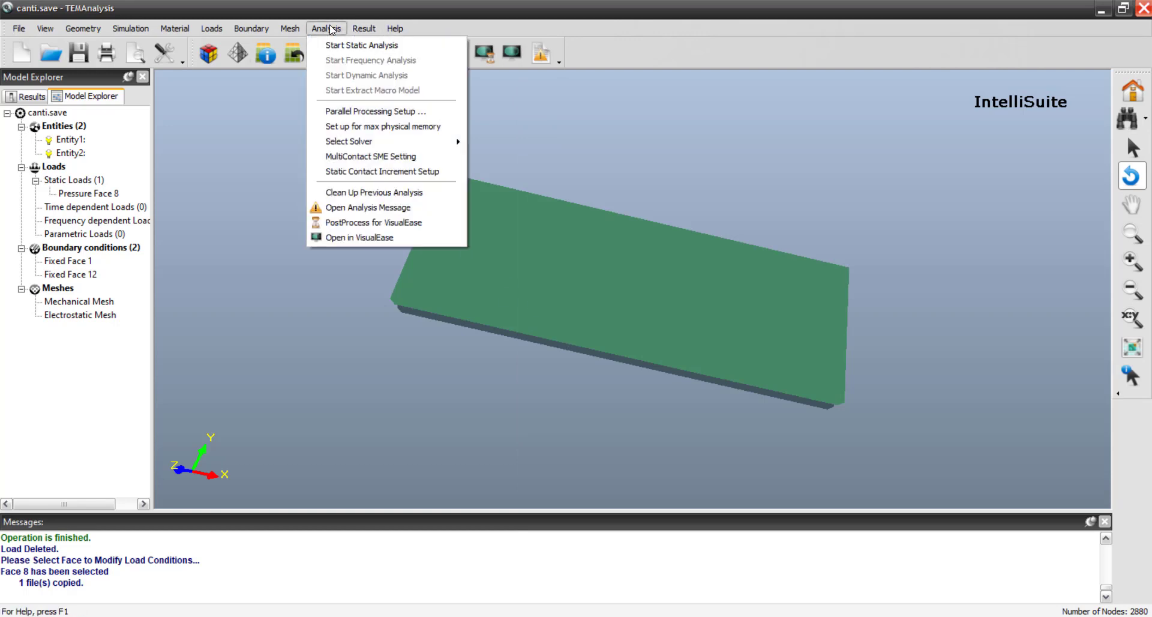
{"action": "left_click", "coordinate": [354, 46]}
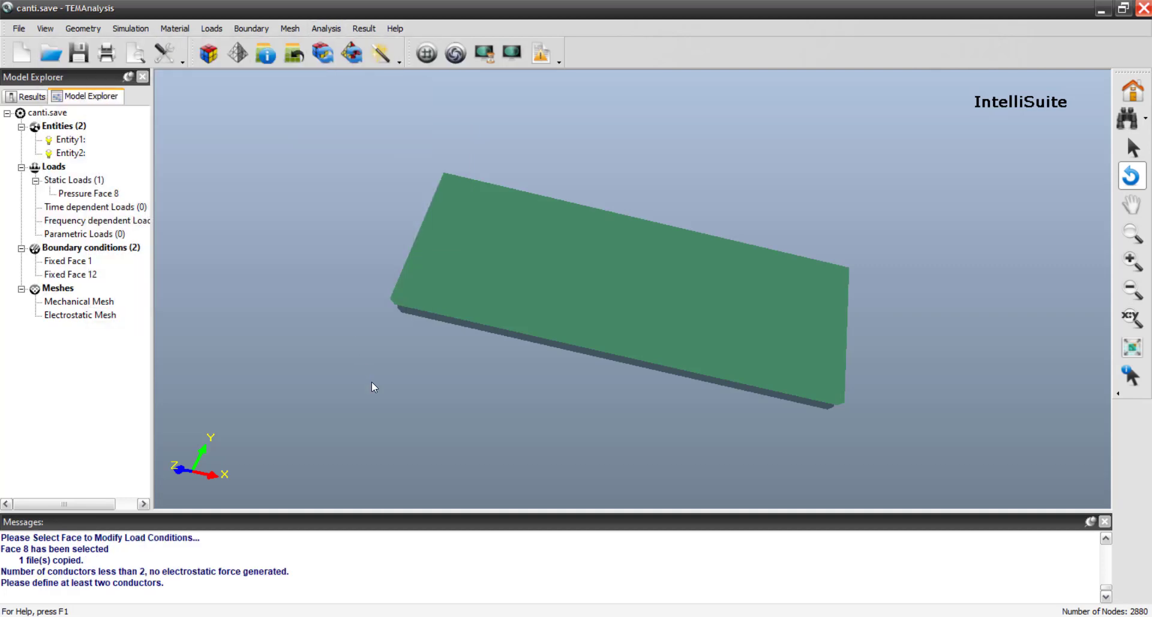
Step: Set the static simulation's analysis type to Stress/Displacement
{"action": "left_click", "coordinate": [128, 30]}
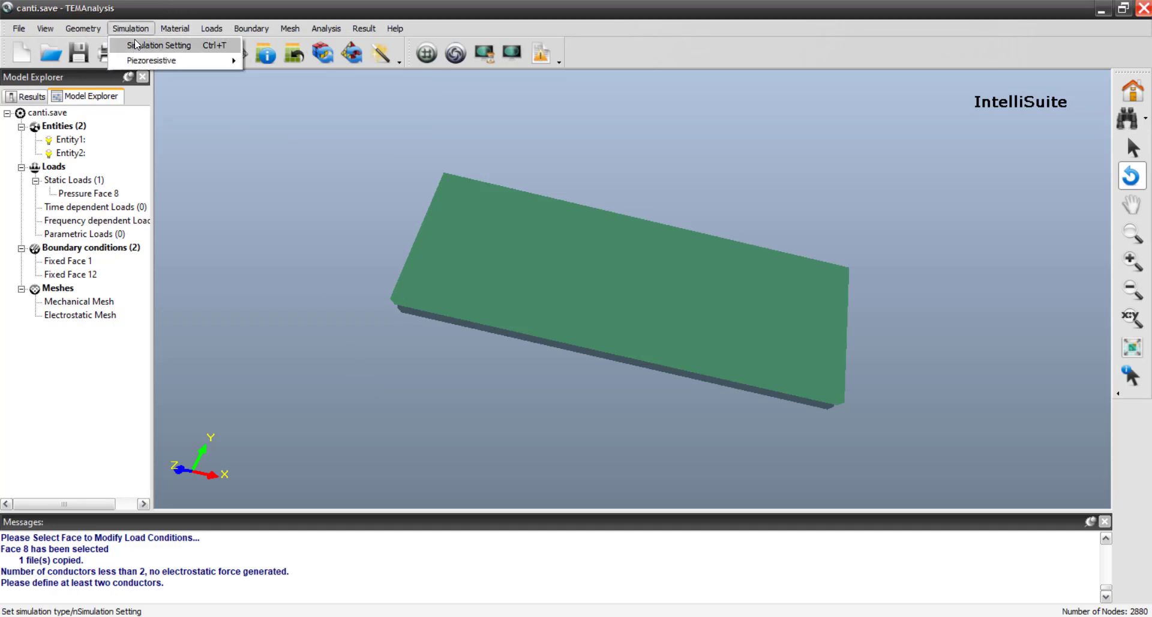
{"action": "left_click", "coordinate": [150, 41]}
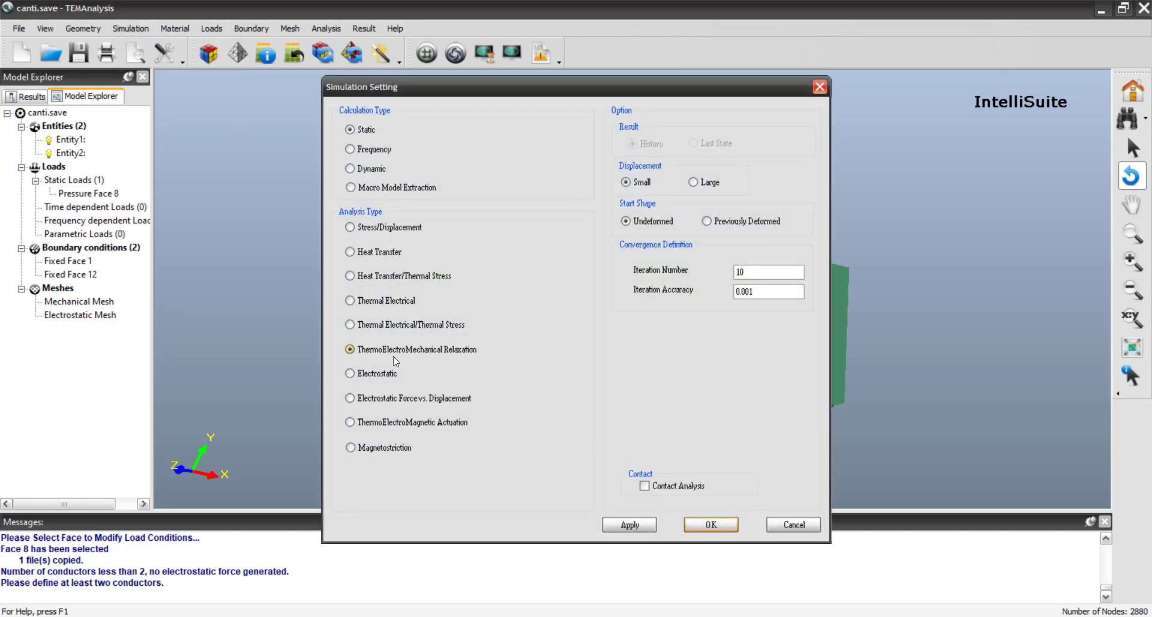
{"action": "left_click", "coordinate": [367, 230]}
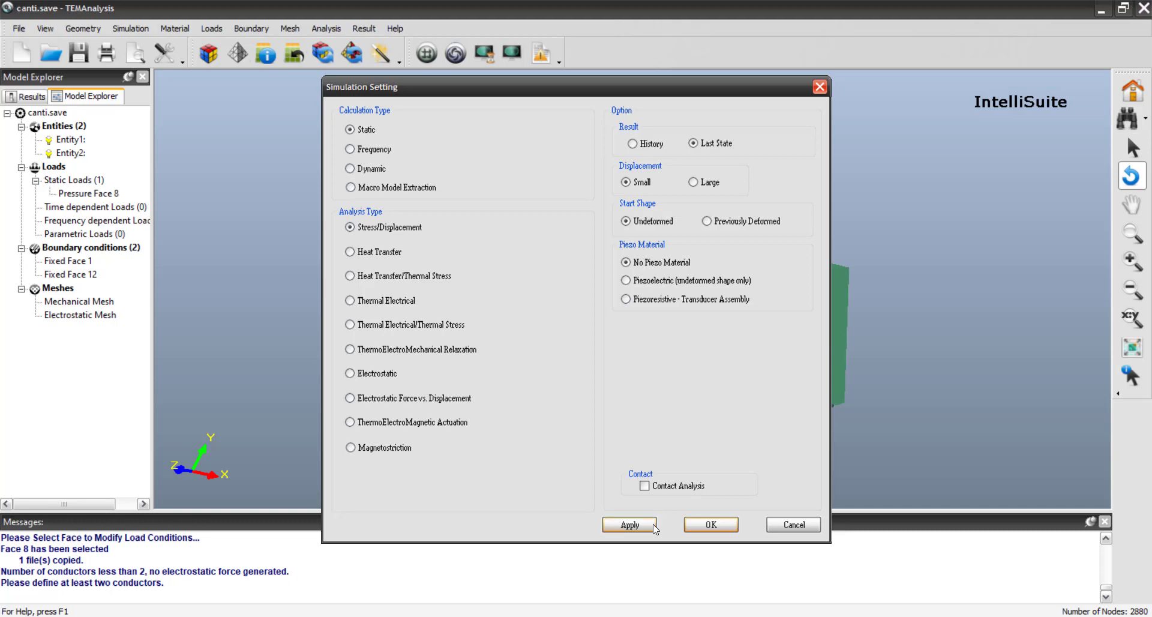
{"action": "left_click", "coordinate": [699, 523]}
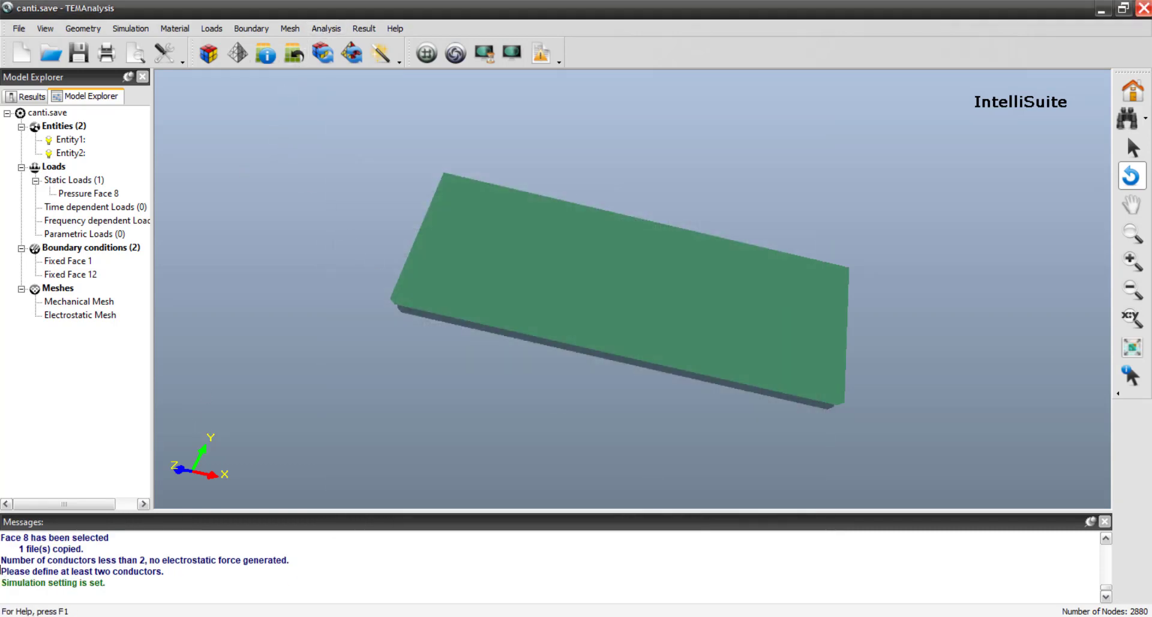
Step: Run the static stress/displacement analysis with the pressure load on the beam
{"action": "left_click_drag", "start_coordinate": [4, 571], "coordinate": [176, 573]}
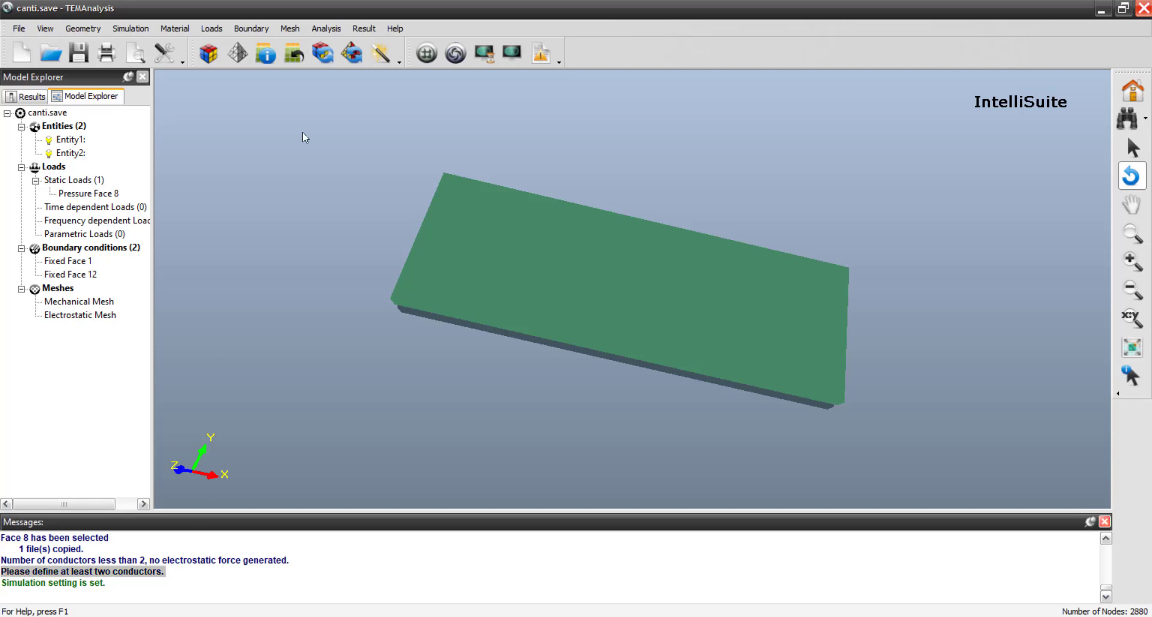
{"action": "left_click", "coordinate": [329, 30]}
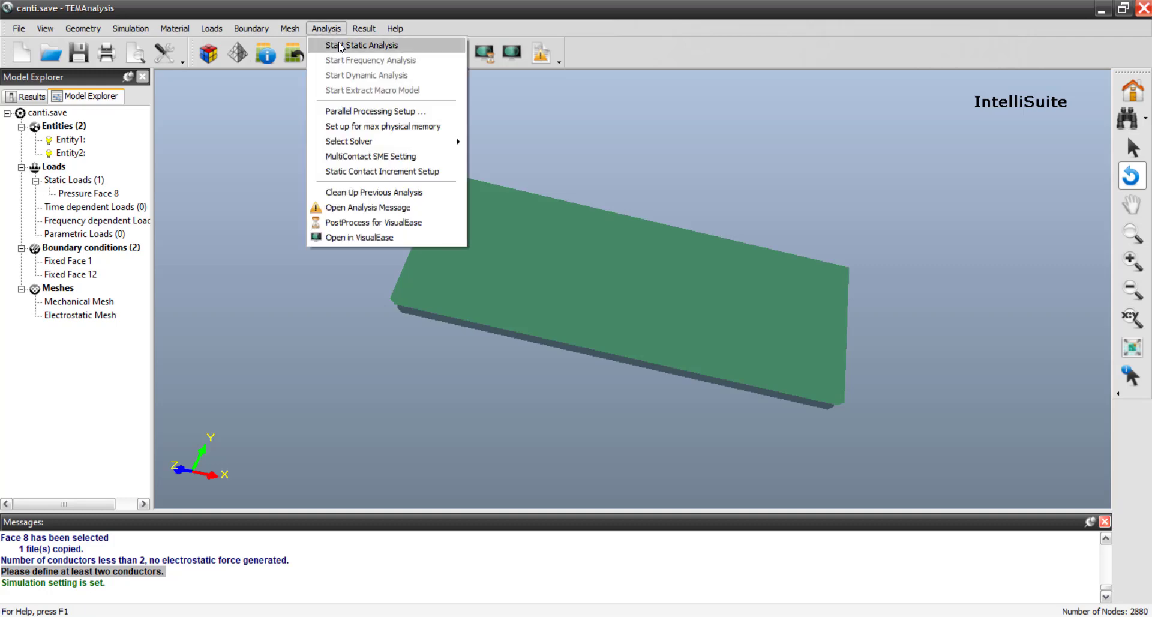
{"action": "left_click", "coordinate": [340, 46]}
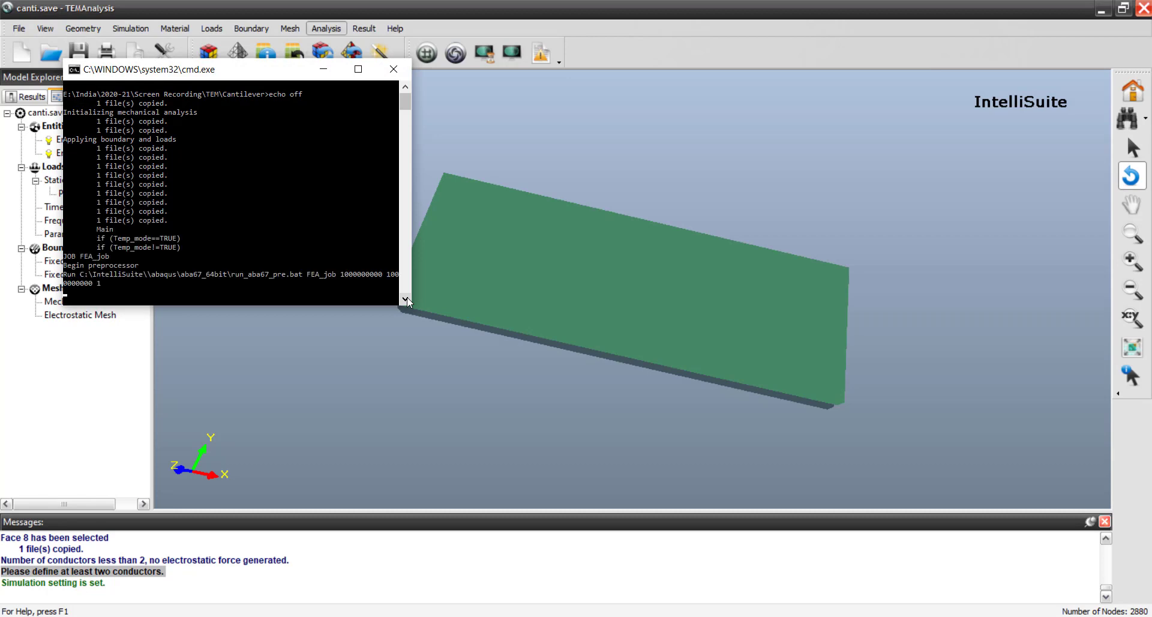
Step: Display the Z displacement result of the pressure-loaded beam and examine its deflection from the side
{"action": "left_click", "coordinate": [363, 28]}
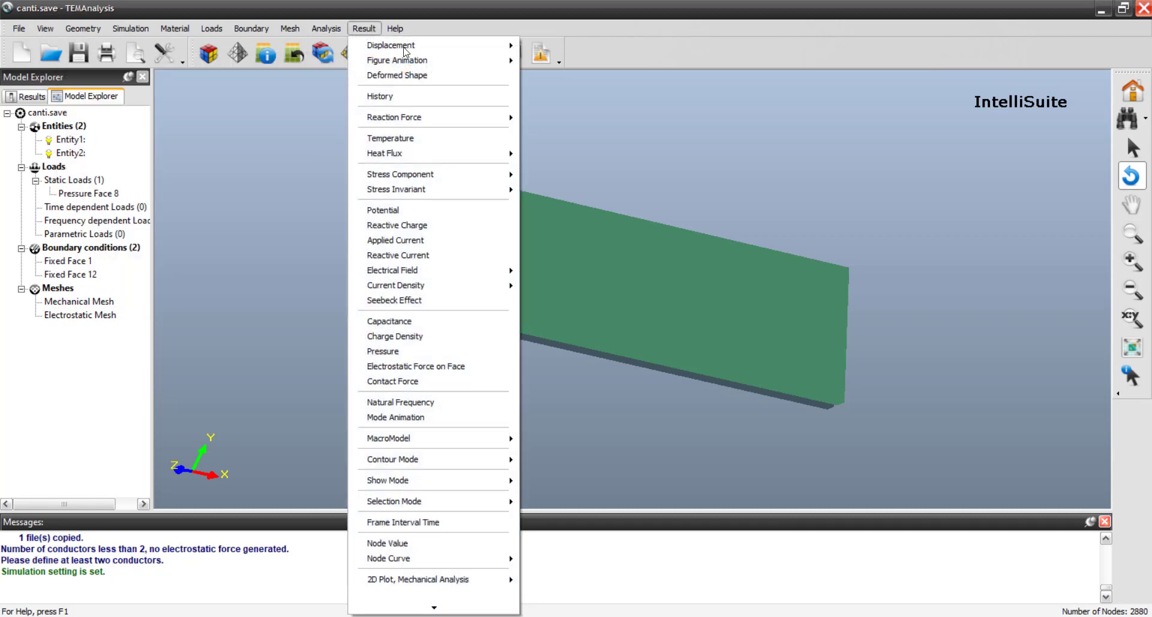
{"action": "left_click", "coordinate": [549, 73]}
{"action": "left_click_drag", "start_coordinate": [584, 415], "coordinate": [578, 271]}
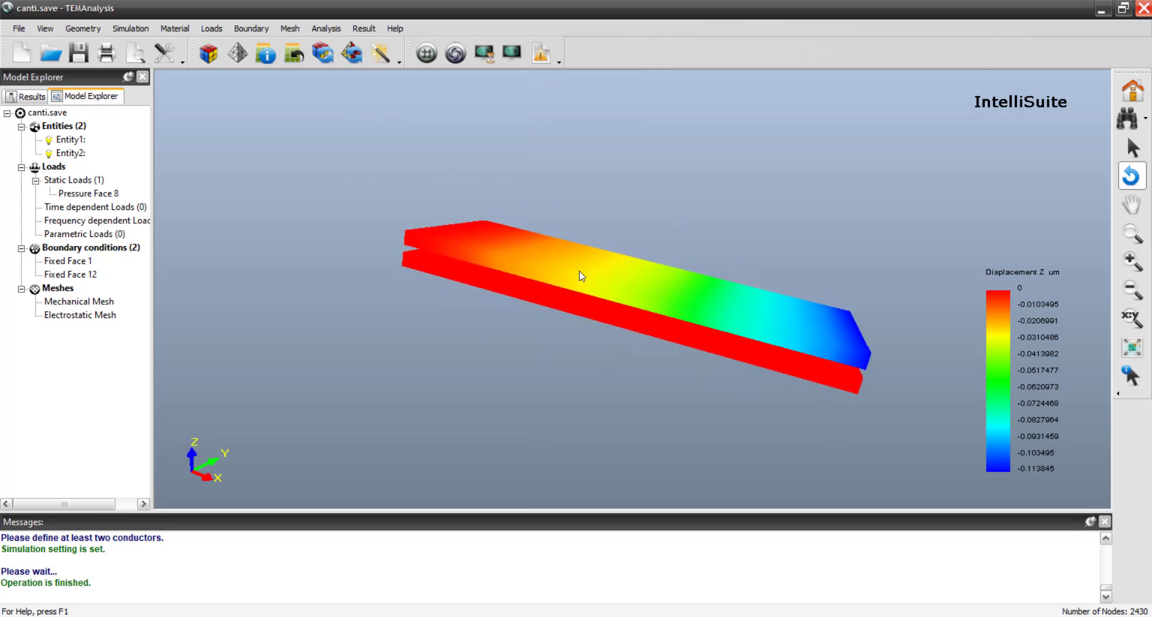
{"action": "left_click_drag", "start_coordinate": [821, 262], "coordinate": [616, 265]}
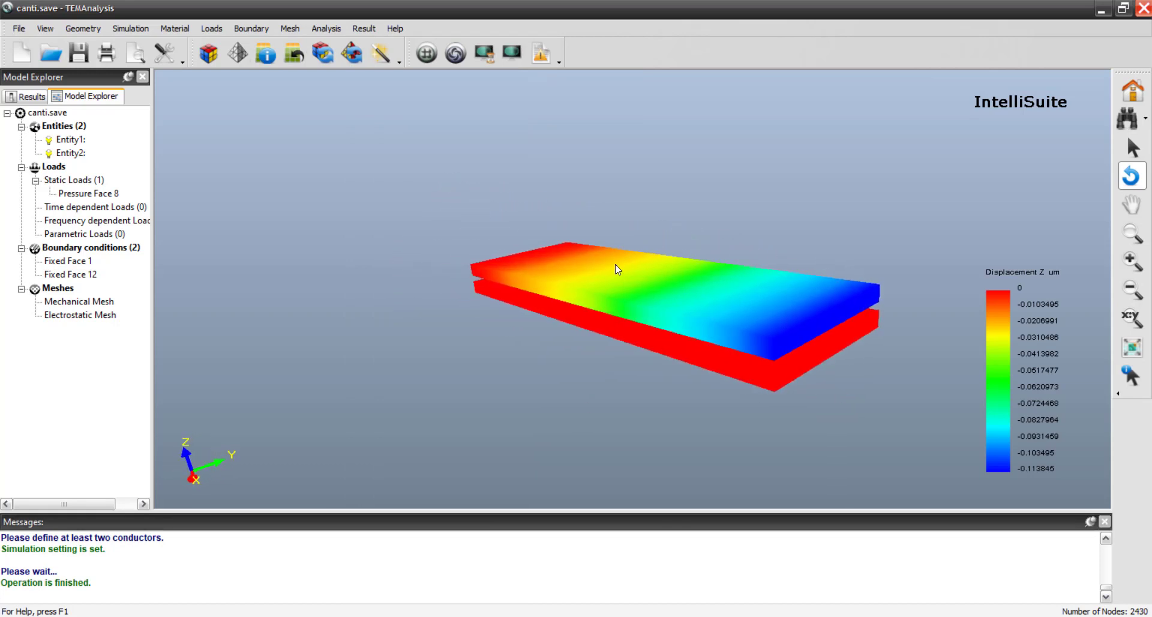
Step: Overlay the mesh on the Z displacement plot of the two-layer beam and inspect it from several angles
{"action": "left_click_drag", "start_coordinate": [811, 190], "coordinate": [853, 256]}
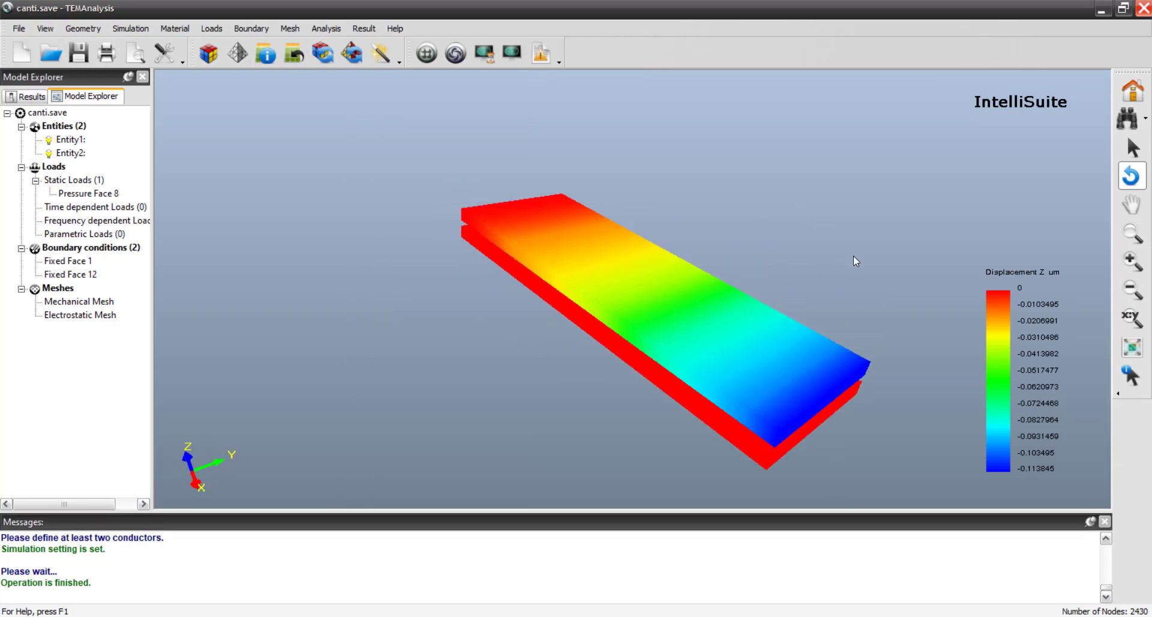
{"action": "left_click_drag", "start_coordinate": [462, 369], "coordinate": [640, 417]}
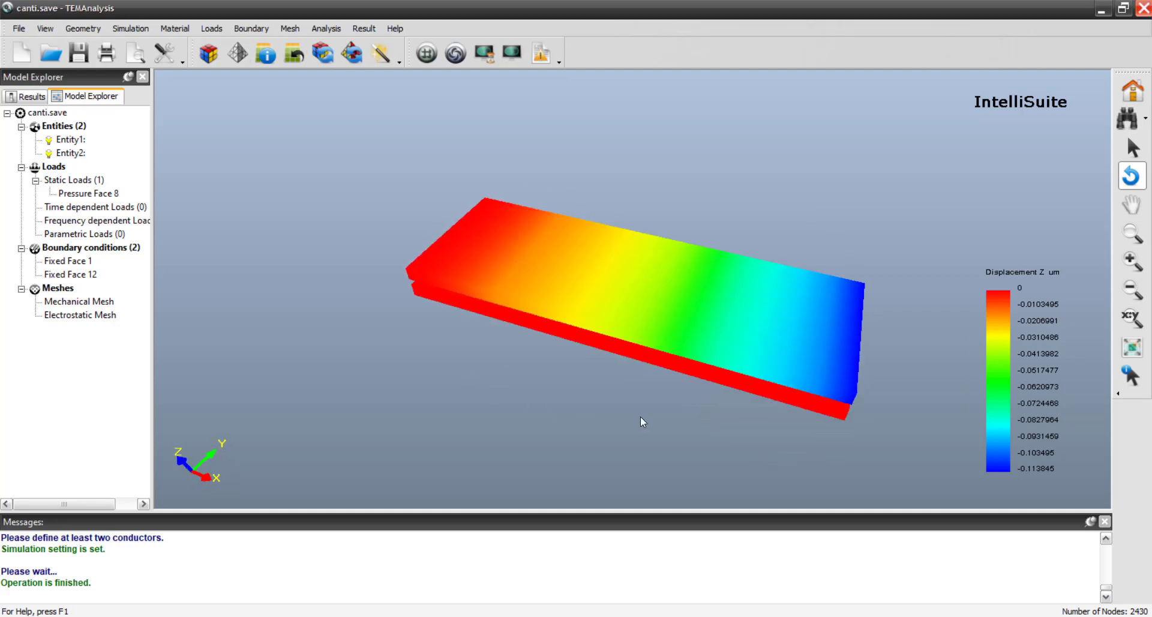
{"action": "left_click", "coordinate": [45, 28]}
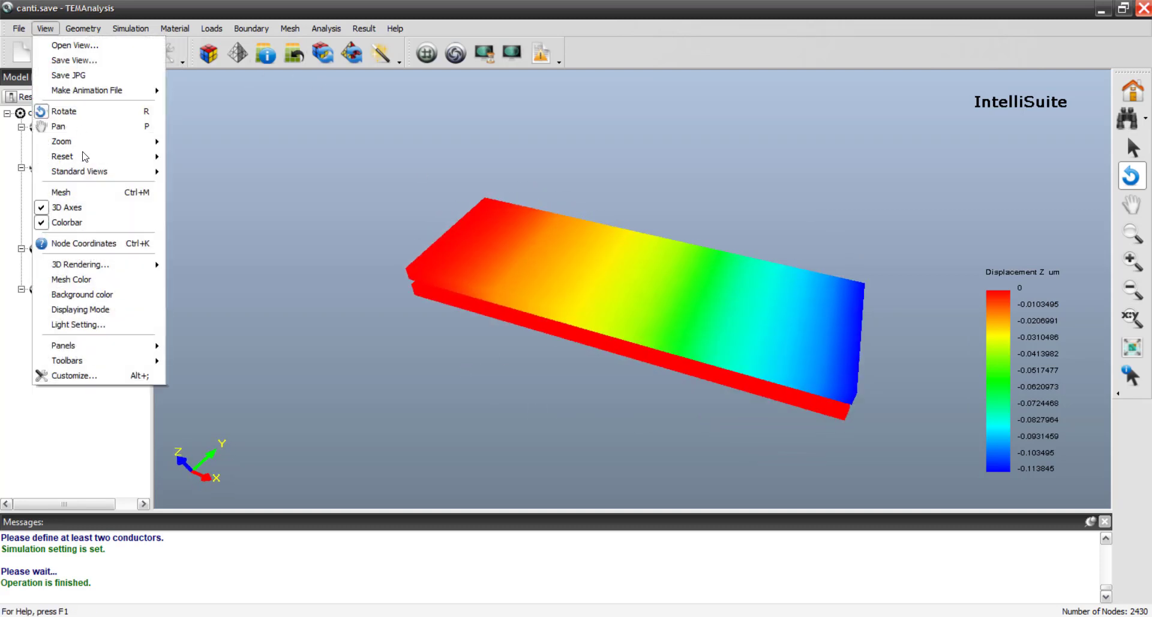
{"action": "left_click", "coordinate": [89, 193]}
{"action": "left_click_drag", "start_coordinate": [693, 185], "coordinate": [613, 346]}
{"action": "left_click_drag", "start_coordinate": [599, 404], "coordinate": [569, 426]}
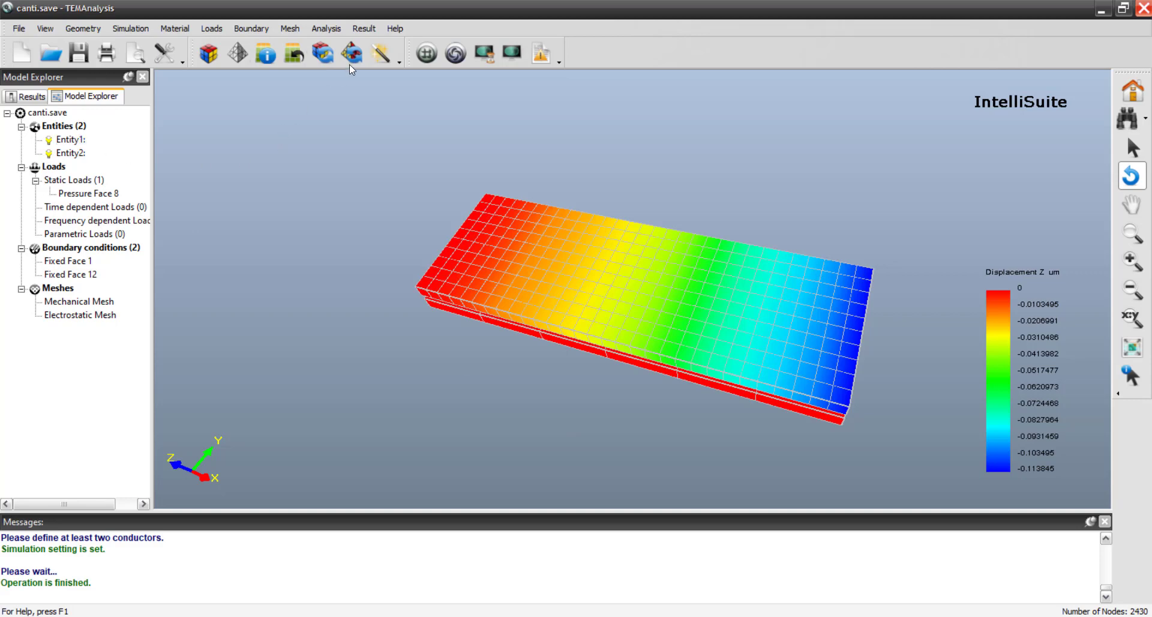
Step: Display the Mises stress invariant result on the pressure-loaded beam
{"action": "left_click", "coordinate": [360, 29]}
{"action": "mouse_move", "coordinate": [430, 192]}
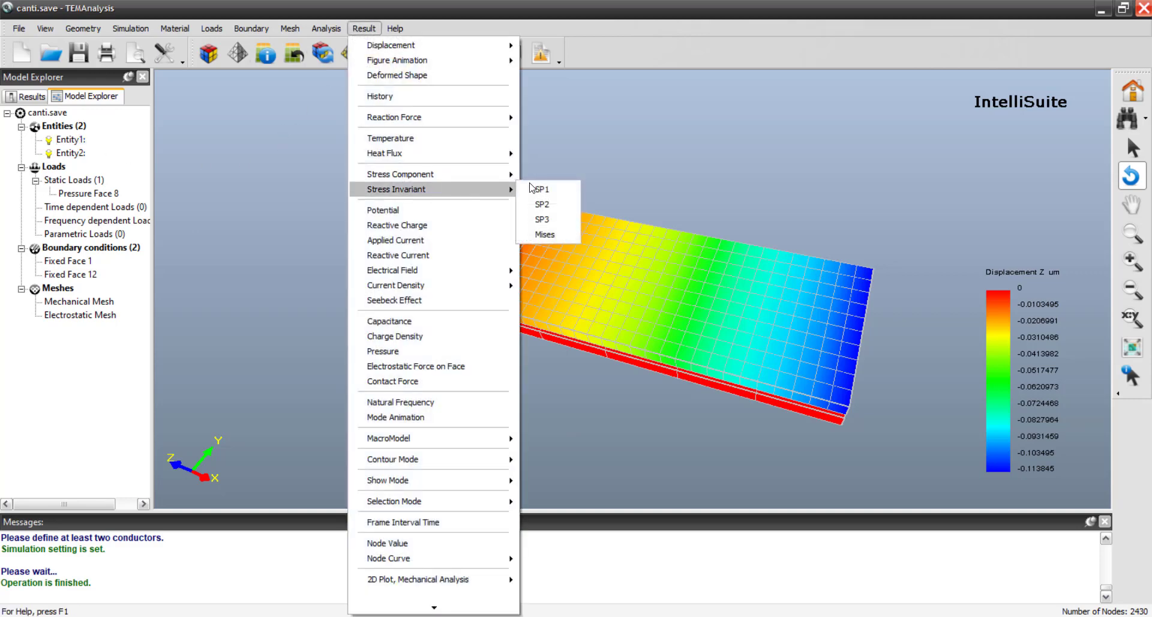
{"action": "left_click", "coordinate": [559, 240]}
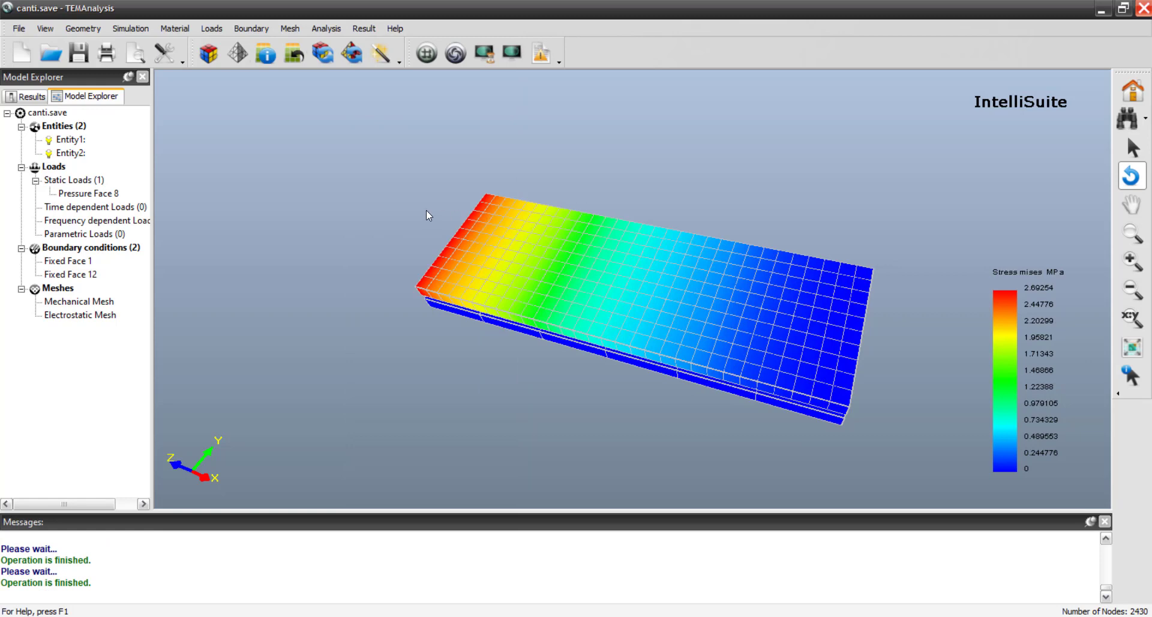
Step: Display the Sxx stress component result and examine its distribution along the side of the upper beam
{"action": "left_click", "coordinate": [359, 29]}
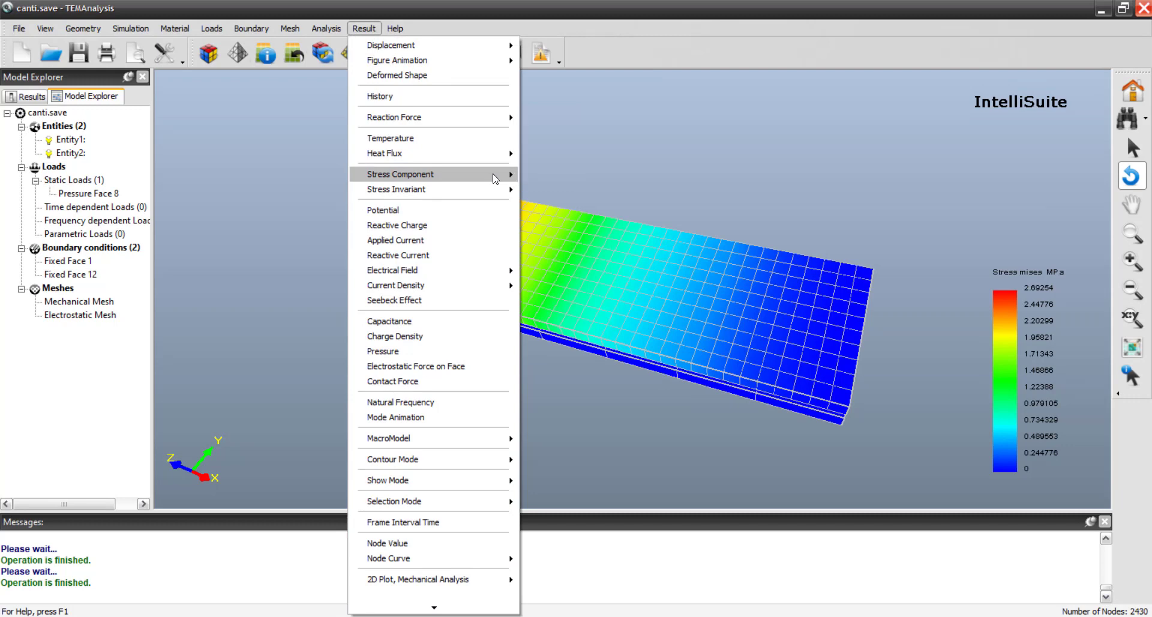
{"action": "mouse_move", "coordinate": [493, 176]}
{"action": "left_click", "coordinate": [545, 172]}
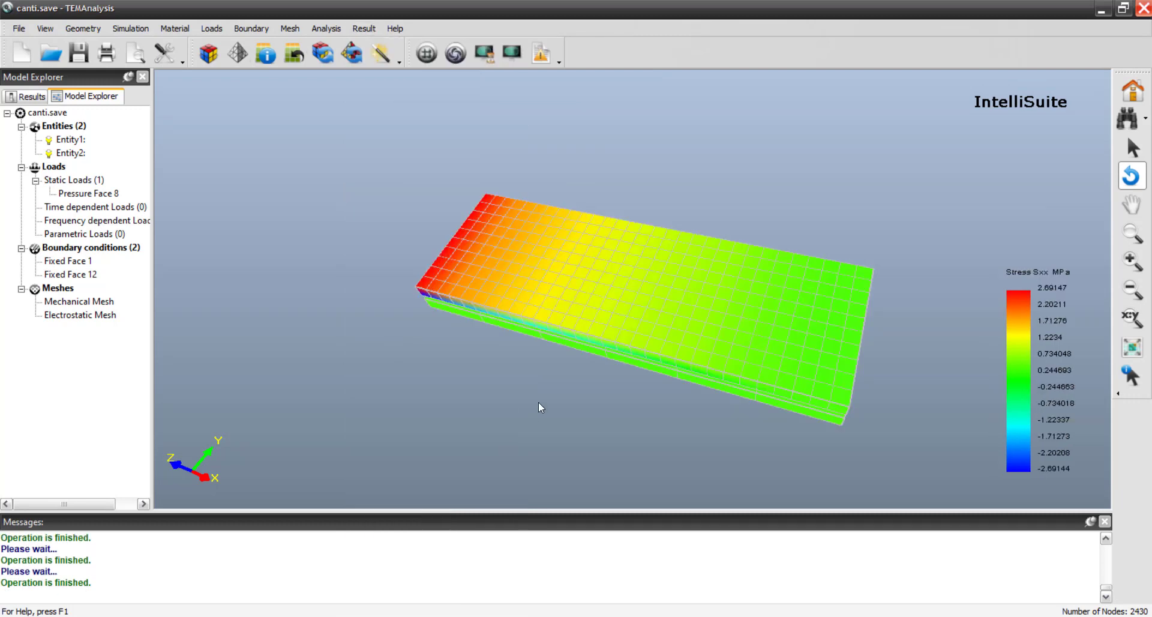
{"action": "left_click_drag", "start_coordinate": [538, 402], "coordinate": [564, 297]}
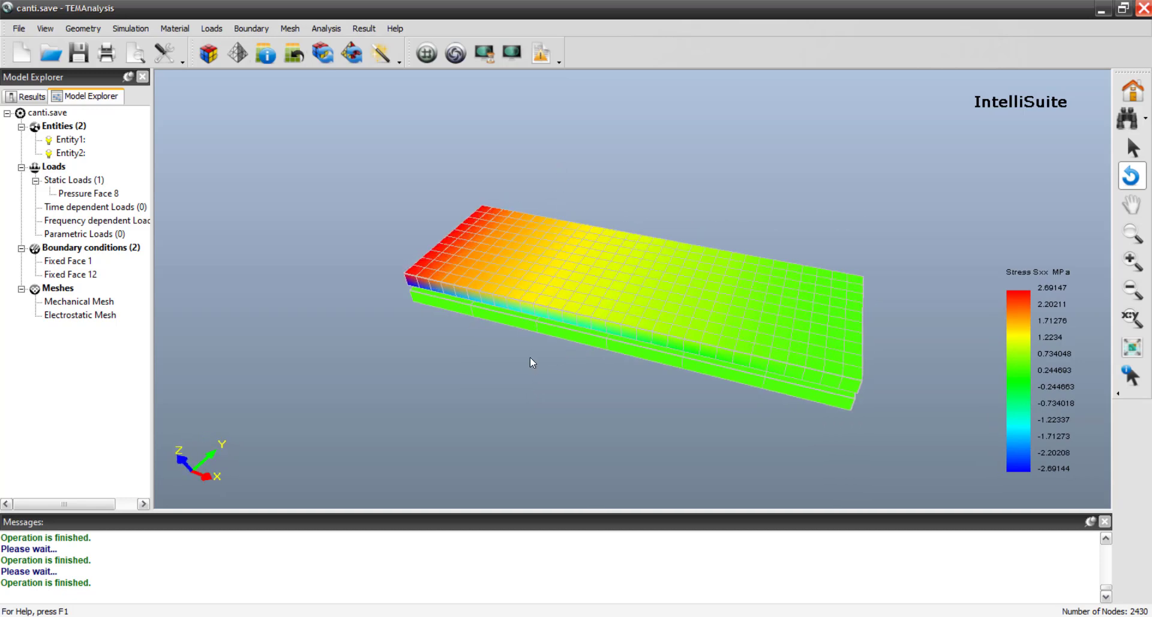
{"action": "scroll", "coordinate": [508, 371], "scroll_direction": "up", "scroll_amount": 2}
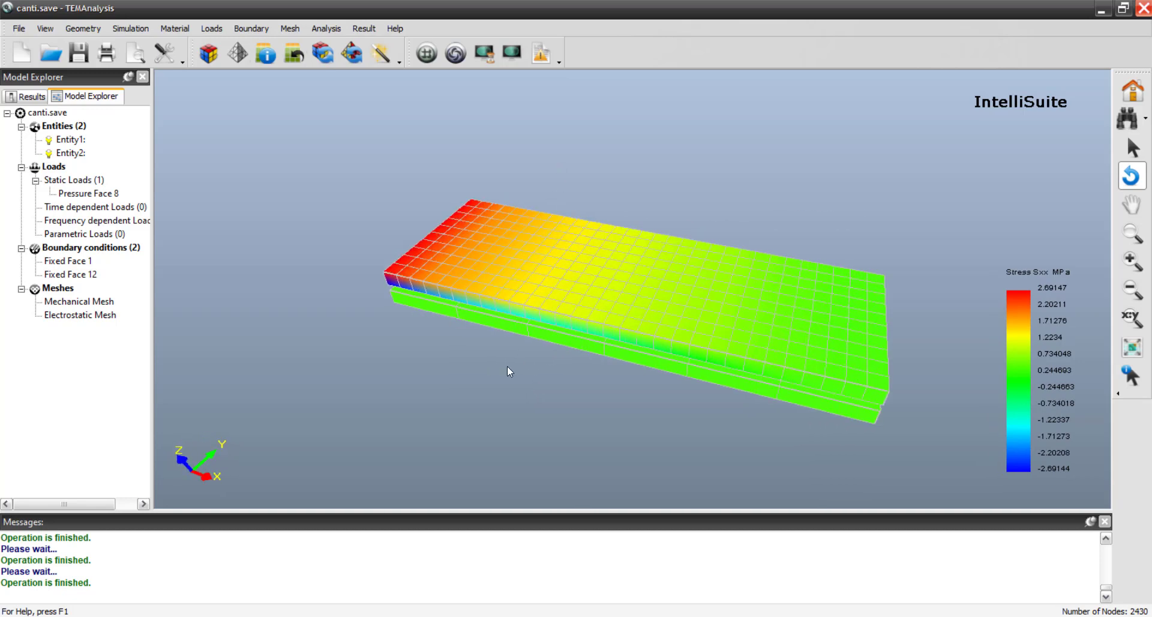